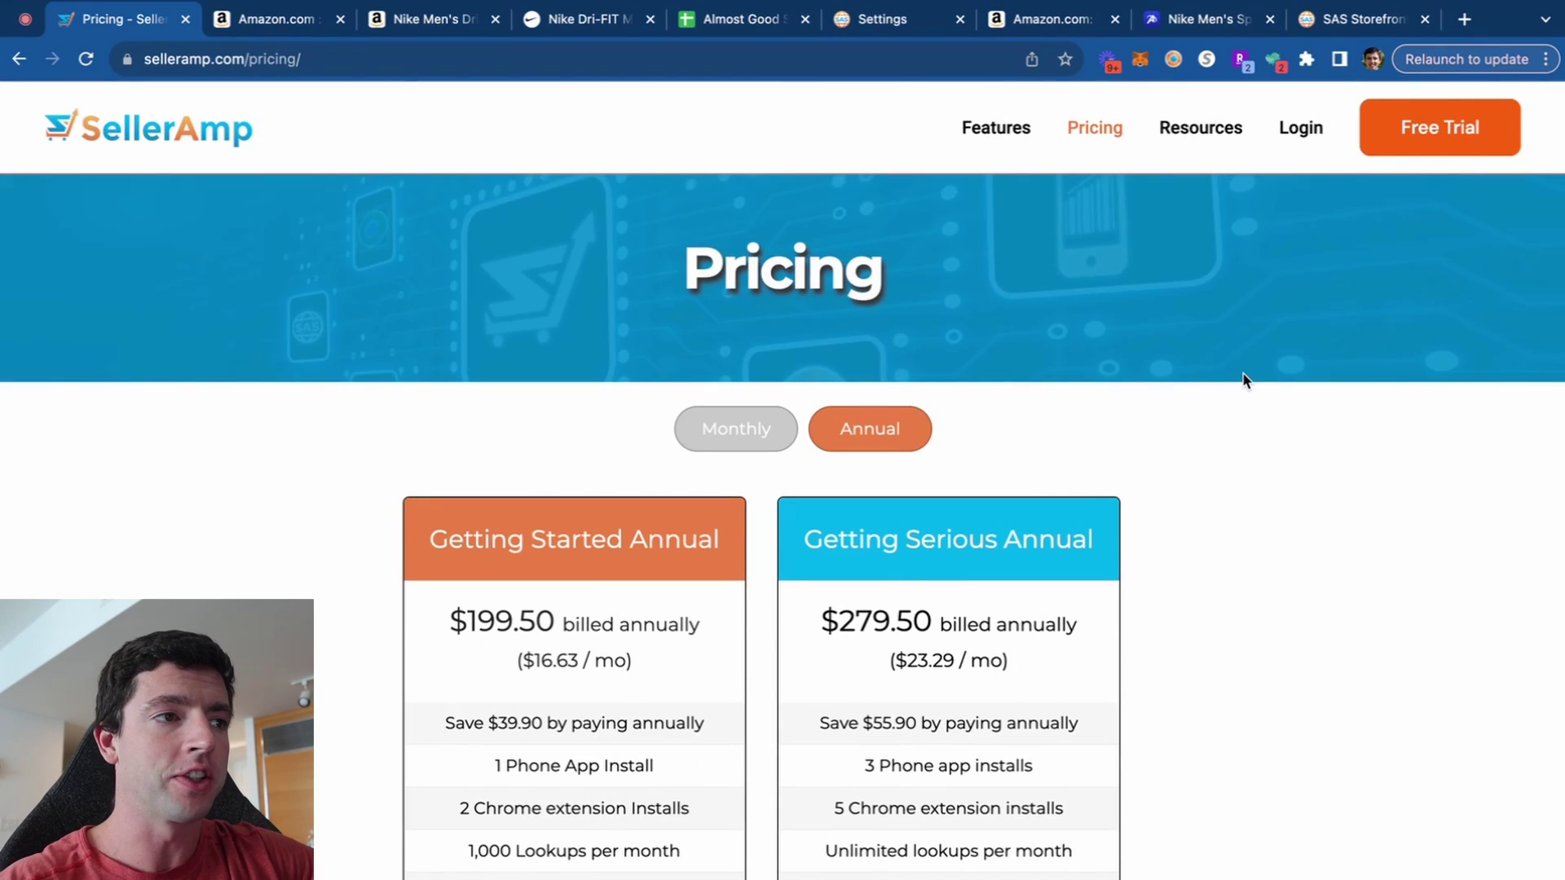
Show the monthly plans on the SellerAmp pricing page and examine what the Getting Started plan includes.
{"action": "scroll", "coordinate": [1244, 376], "scroll_direction": "down", "scroll_amount": 2}
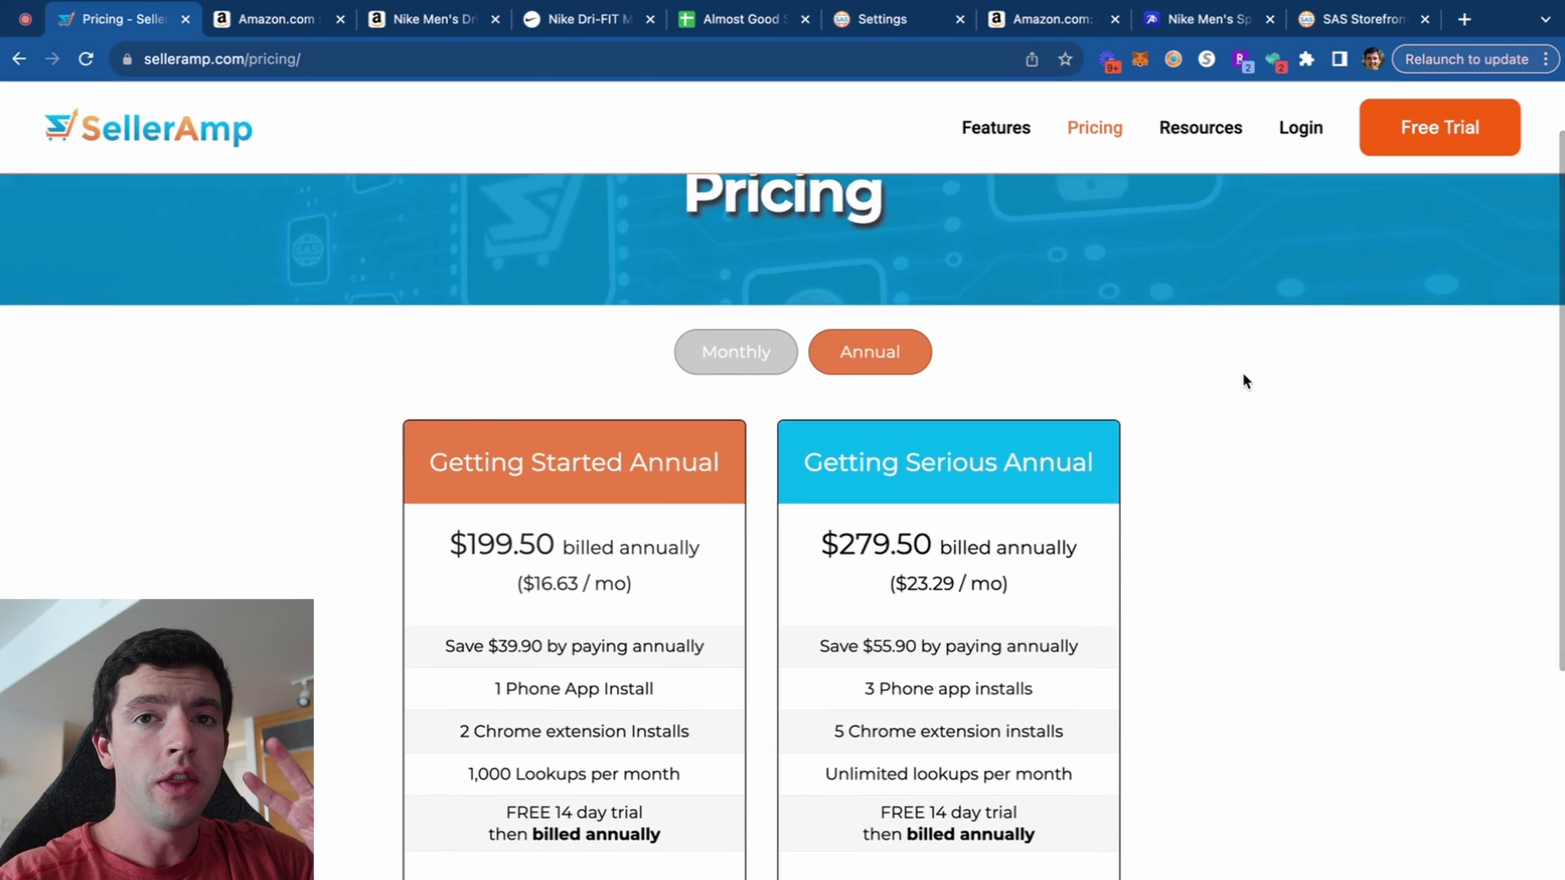
{"action": "scroll", "coordinate": [1244, 377], "scroll_direction": "down", "scroll_amount": 2}
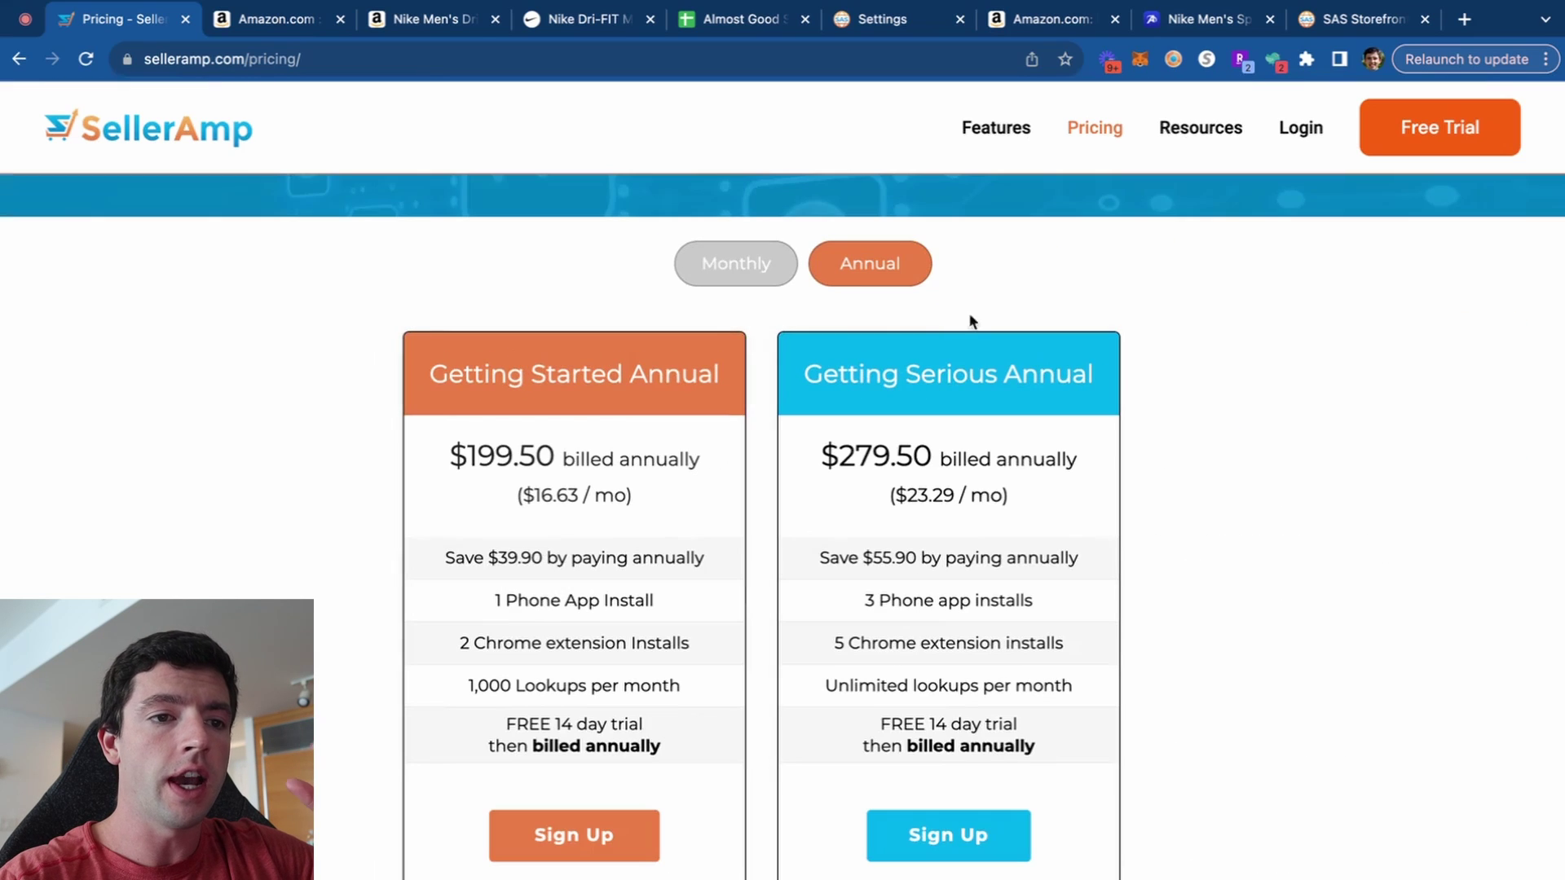
{"action": "left_click", "coordinate": [760, 288]}
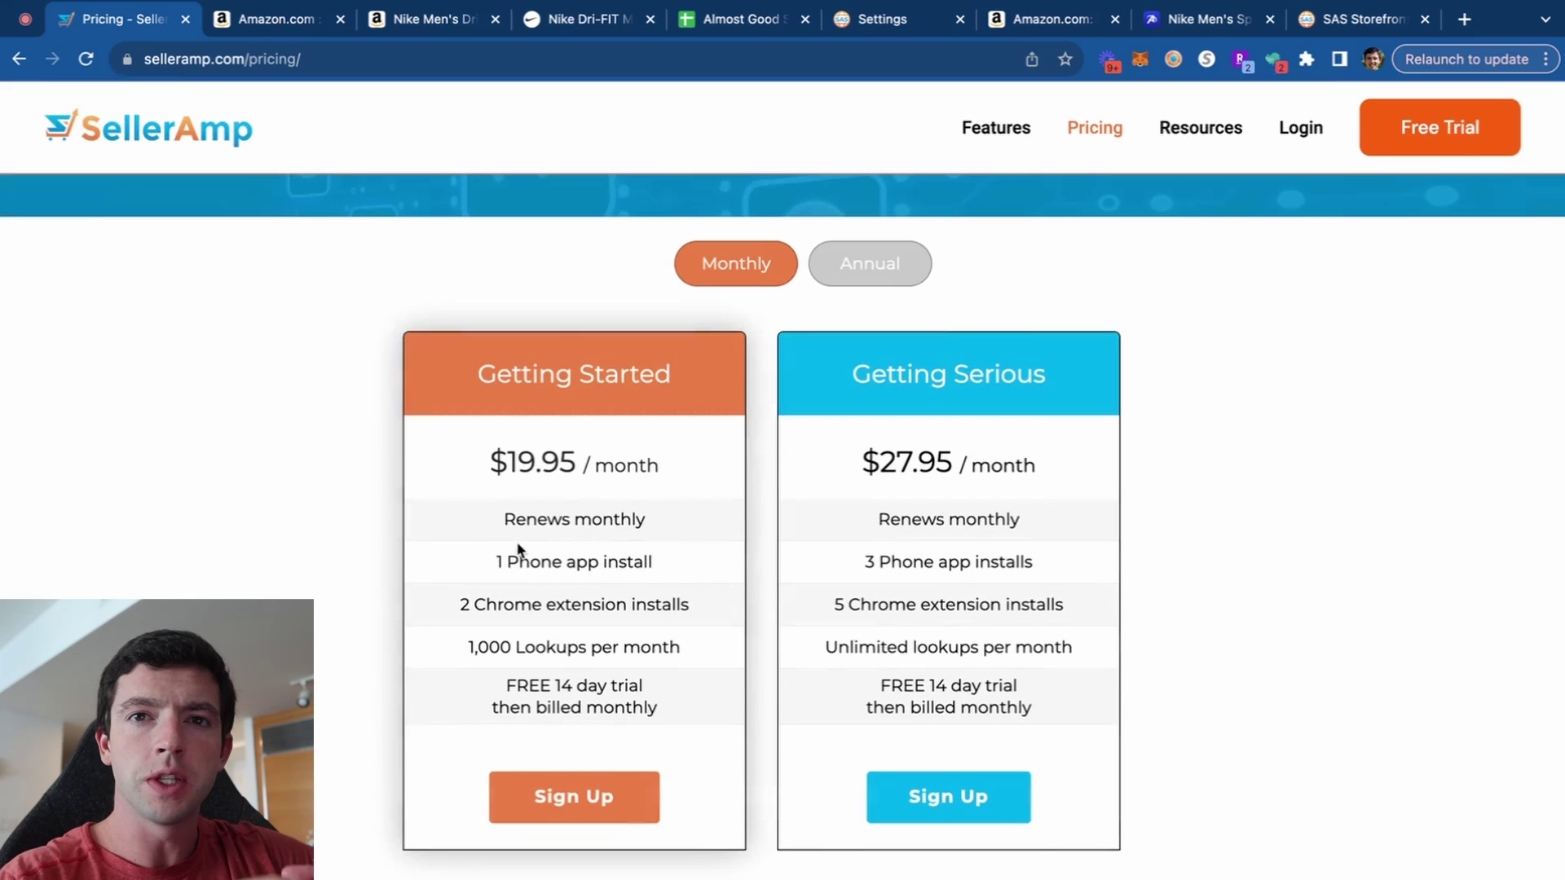
{"action": "scroll", "coordinate": [478, 684], "scroll_direction": "up", "scroll_amount": 5, "text": "ctrl"}
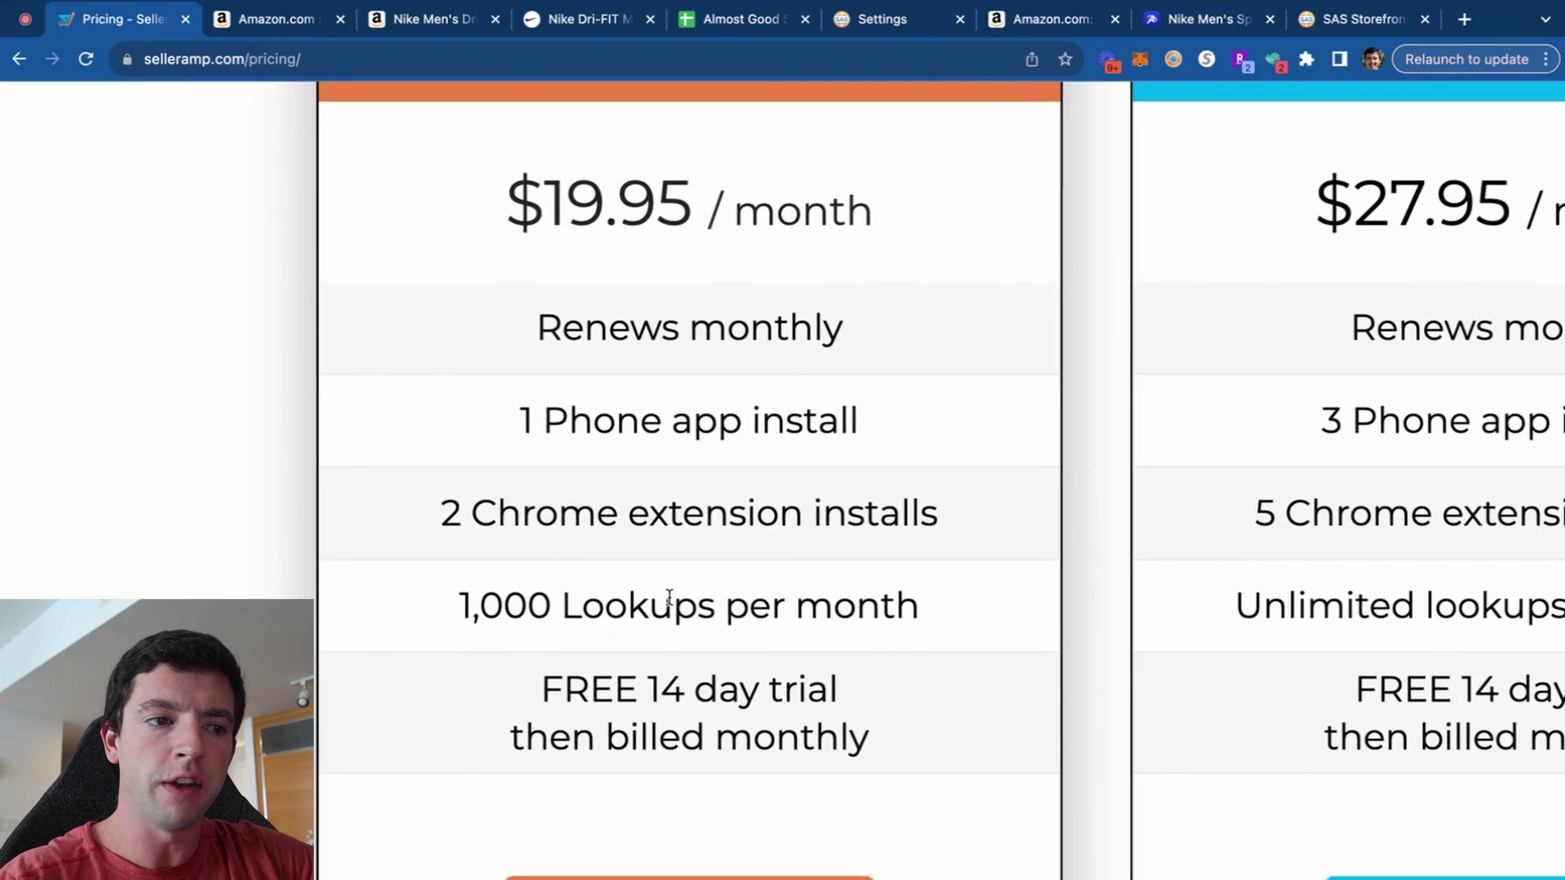
{"action": "scroll", "coordinate": [669, 599], "scroll_direction": "down", "scroll_amount": 2, "text": "ctrl"}
{"action": "scroll", "coordinate": [667, 595], "scroll_direction": "down", "scroll_amount": 3, "text": "ctrl"}
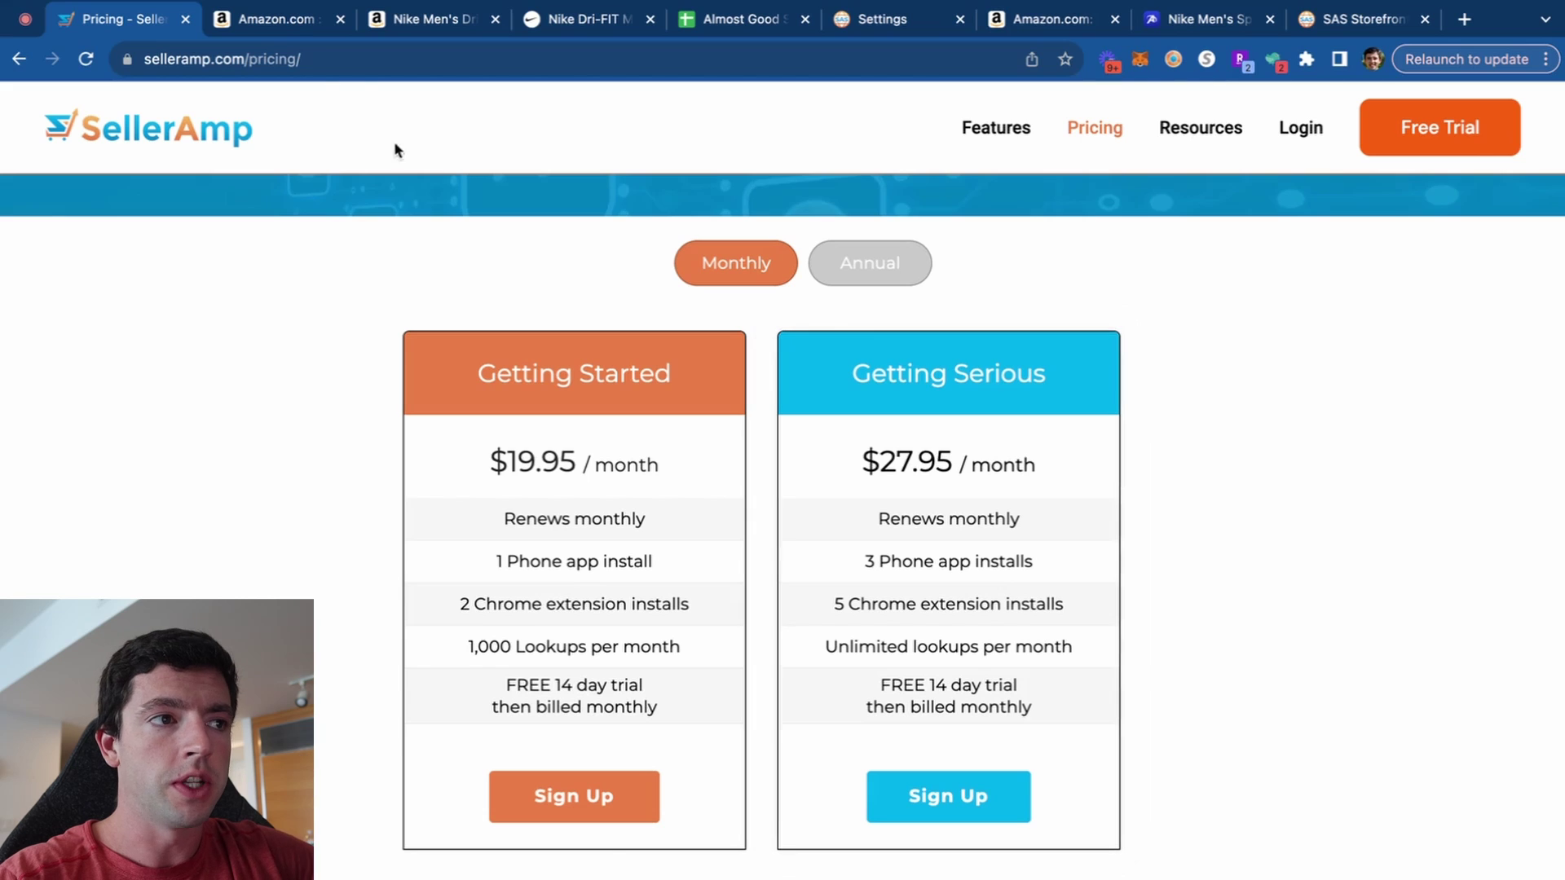
Switch to the Amazon listing for the Thrive Causemetics eyebrow gel and adjust the SellerAmp panel's width.
{"action": "left_click", "coordinate": [269, 31]}
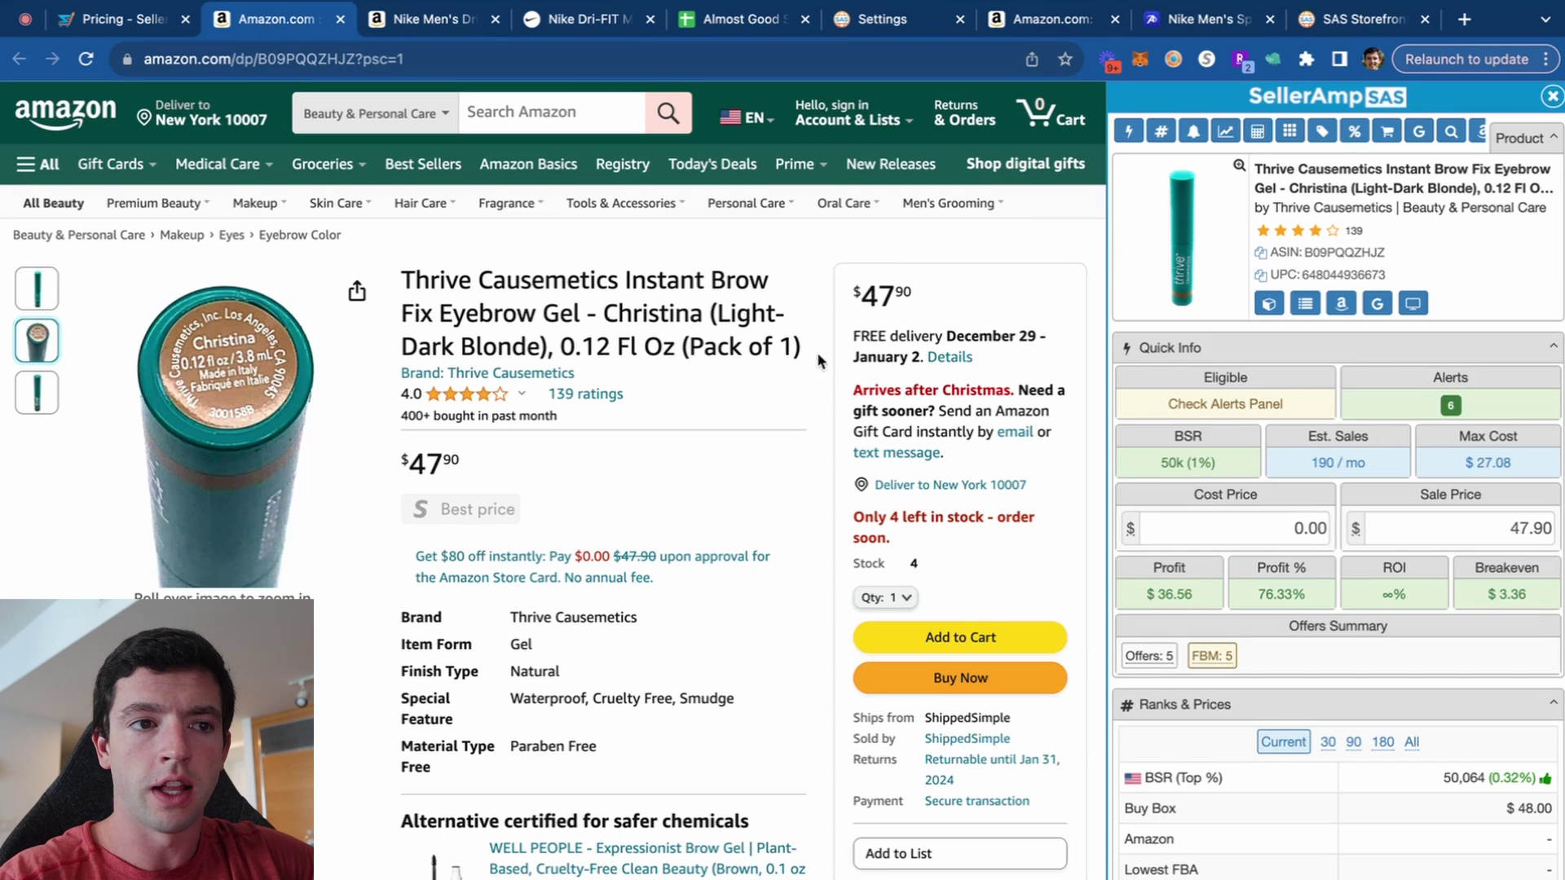
{"action": "mouse_move", "coordinate": [1102, 345]}
{"action": "left_mouse_down"}
{"action": "mouse_move", "coordinate": [1060, 342]}
{"action": "mouse_move", "coordinate": [1081, 341]}
{"action": "left_mouse_up"}
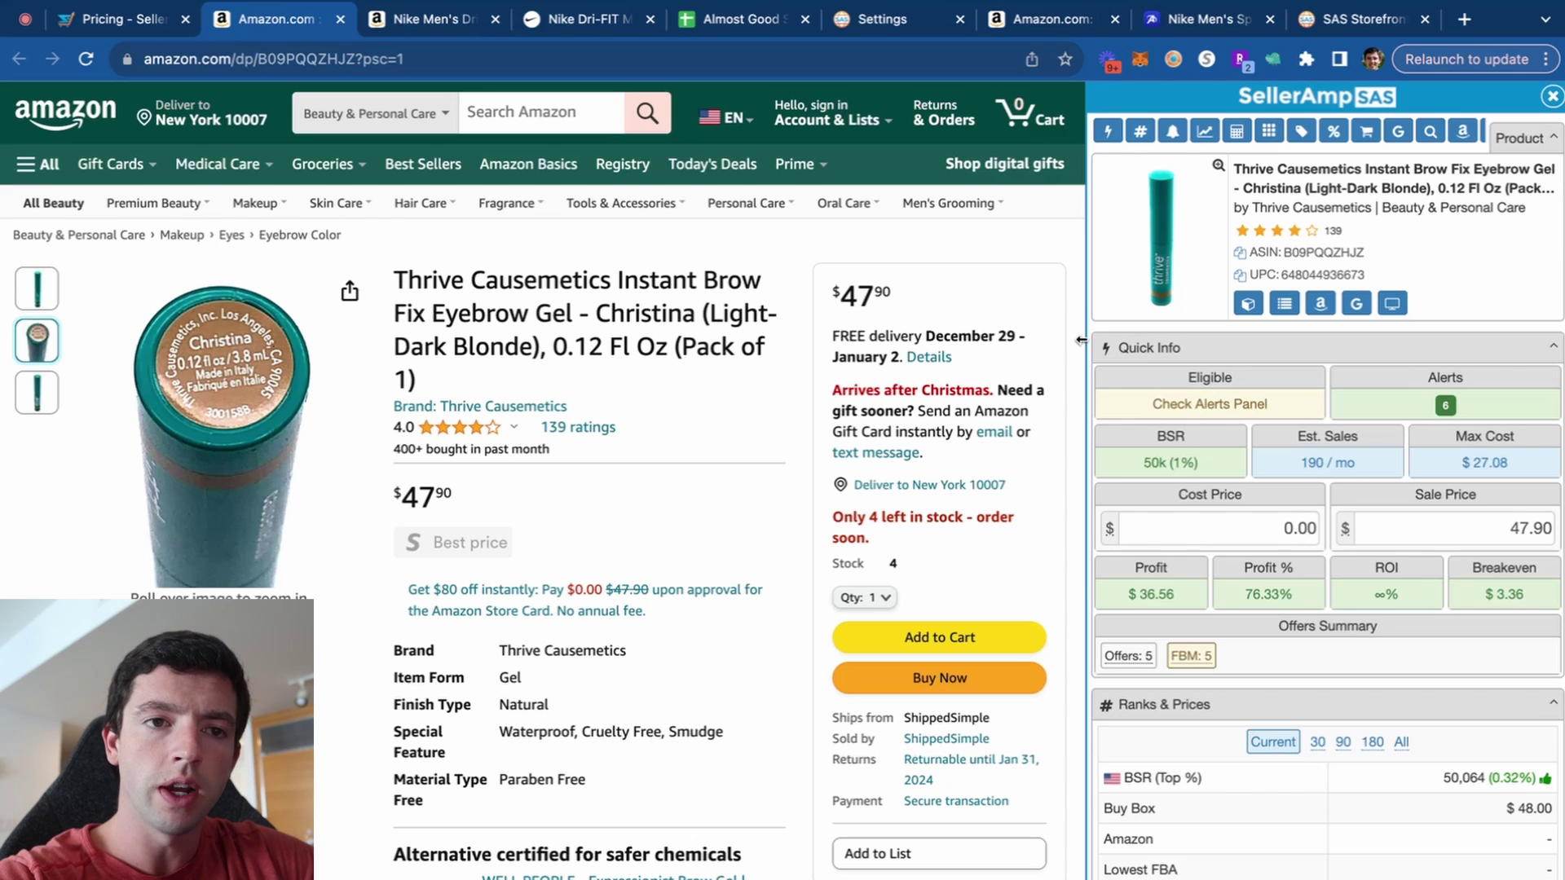
{"action": "mouse_move", "coordinate": [1081, 340]}
{"action": "left_mouse_down"}
{"action": "mouse_move", "coordinate": [937, 339]}
{"action": "mouse_move", "coordinate": [1145, 334]}
{"action": "mouse_move", "coordinate": [1086, 338]}
{"action": "left_mouse_up"}
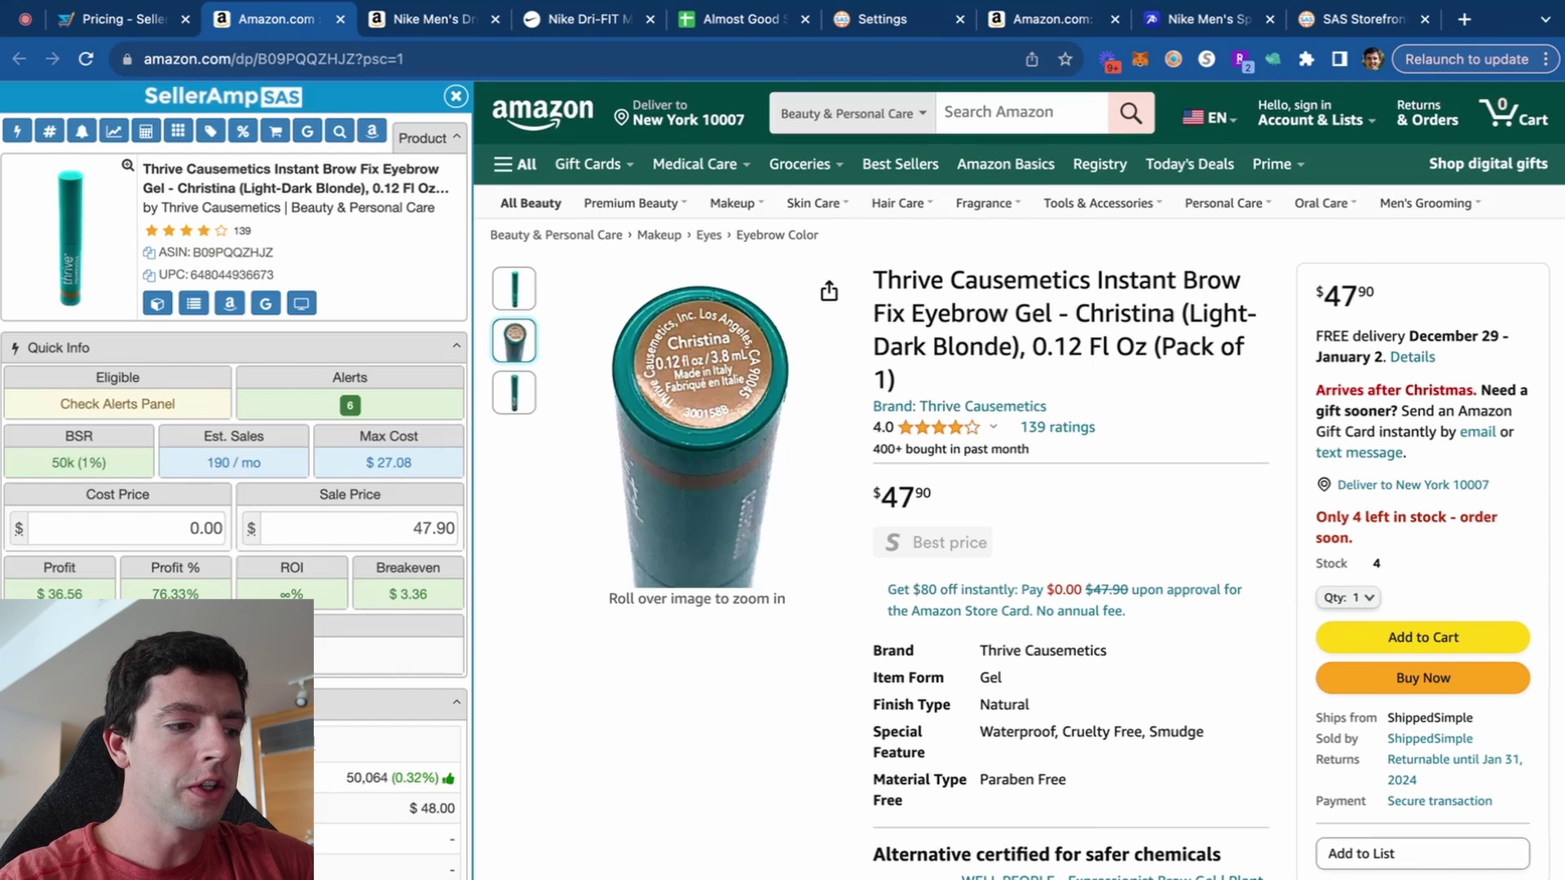
Try the SellerAmp panel embedded under the product title, and dock it back as a narrower right-hand sidebar.
{"action": "left_click", "coordinate": [107, 866]}
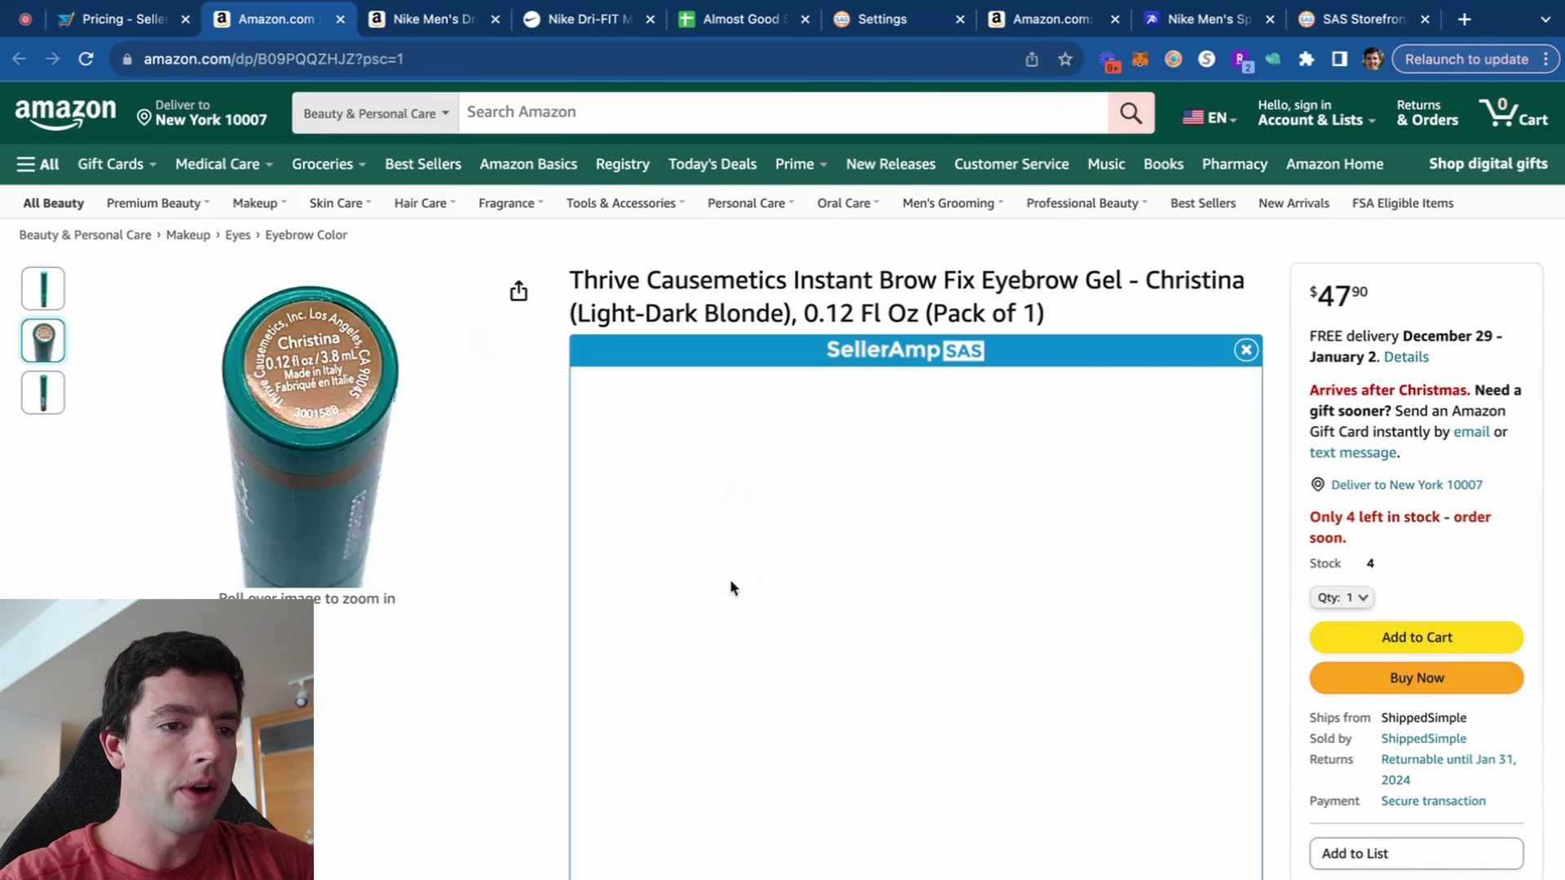
{"action": "scroll", "coordinate": [933, 261], "scroll_direction": "down", "scroll_amount": 3}
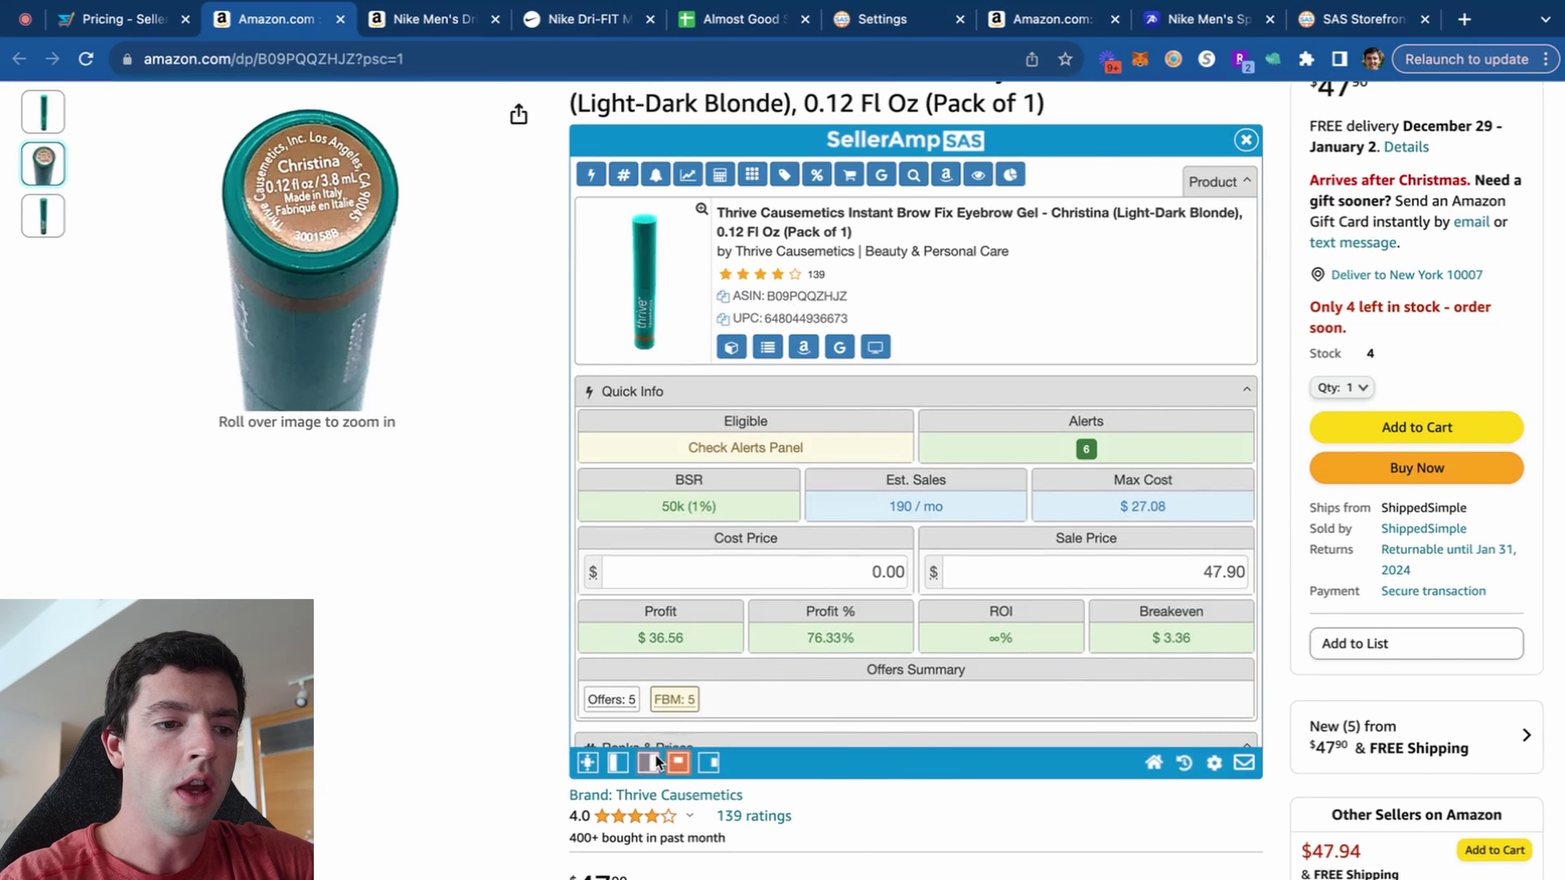
{"action": "left_click", "coordinate": [649, 764]}
{"action": "left_click_drag", "start_coordinate": [902, 471], "coordinate": [1116, 467]}
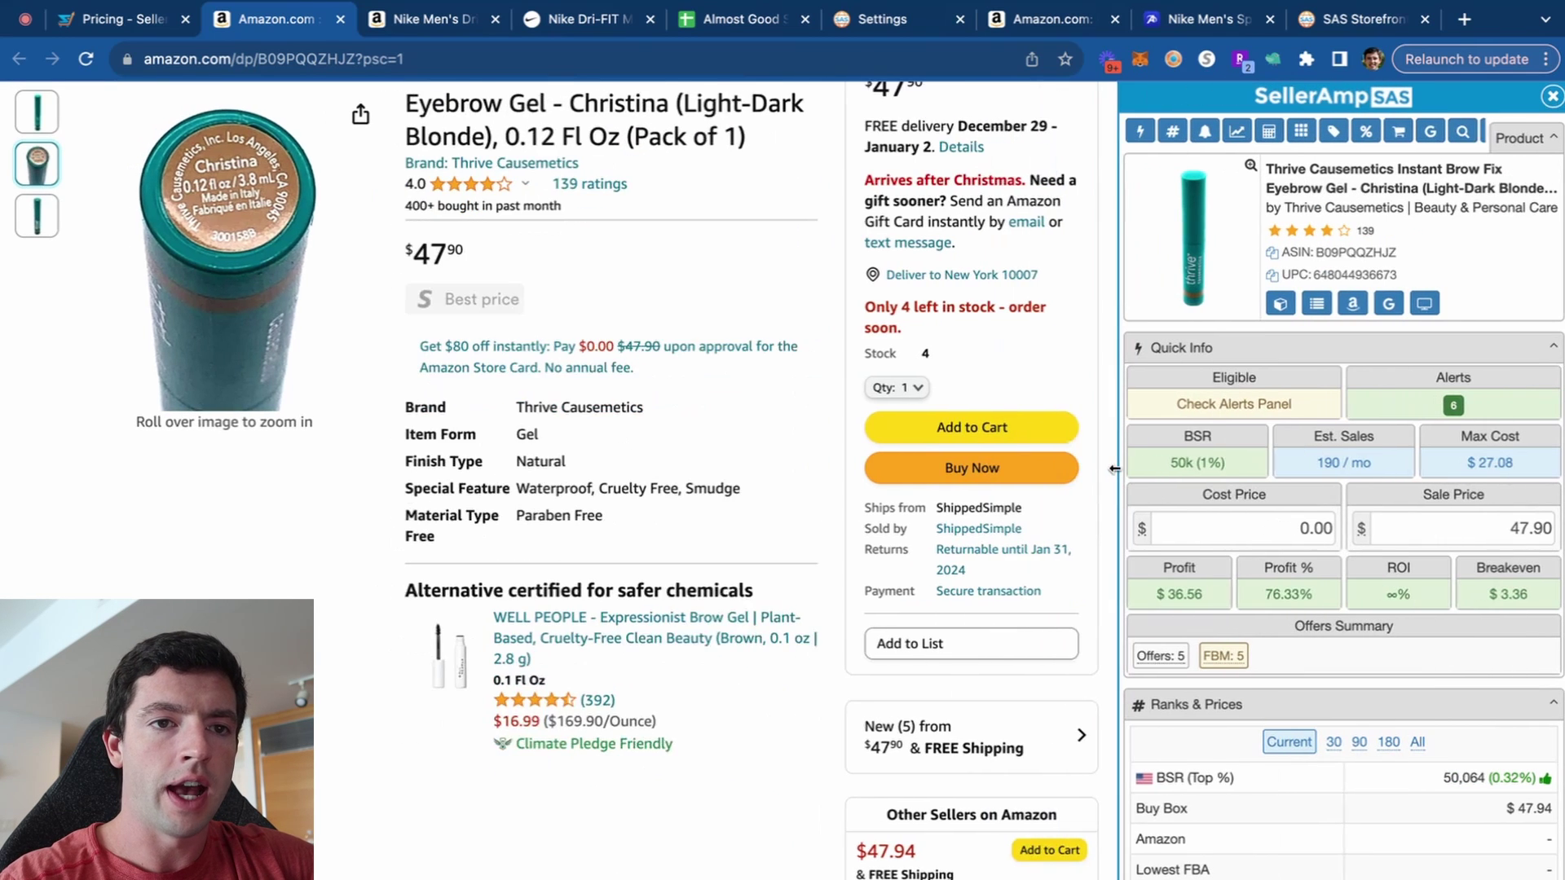
{"action": "scroll", "coordinate": [1092, 463], "scroll_direction": "up", "scroll_amount": 3}
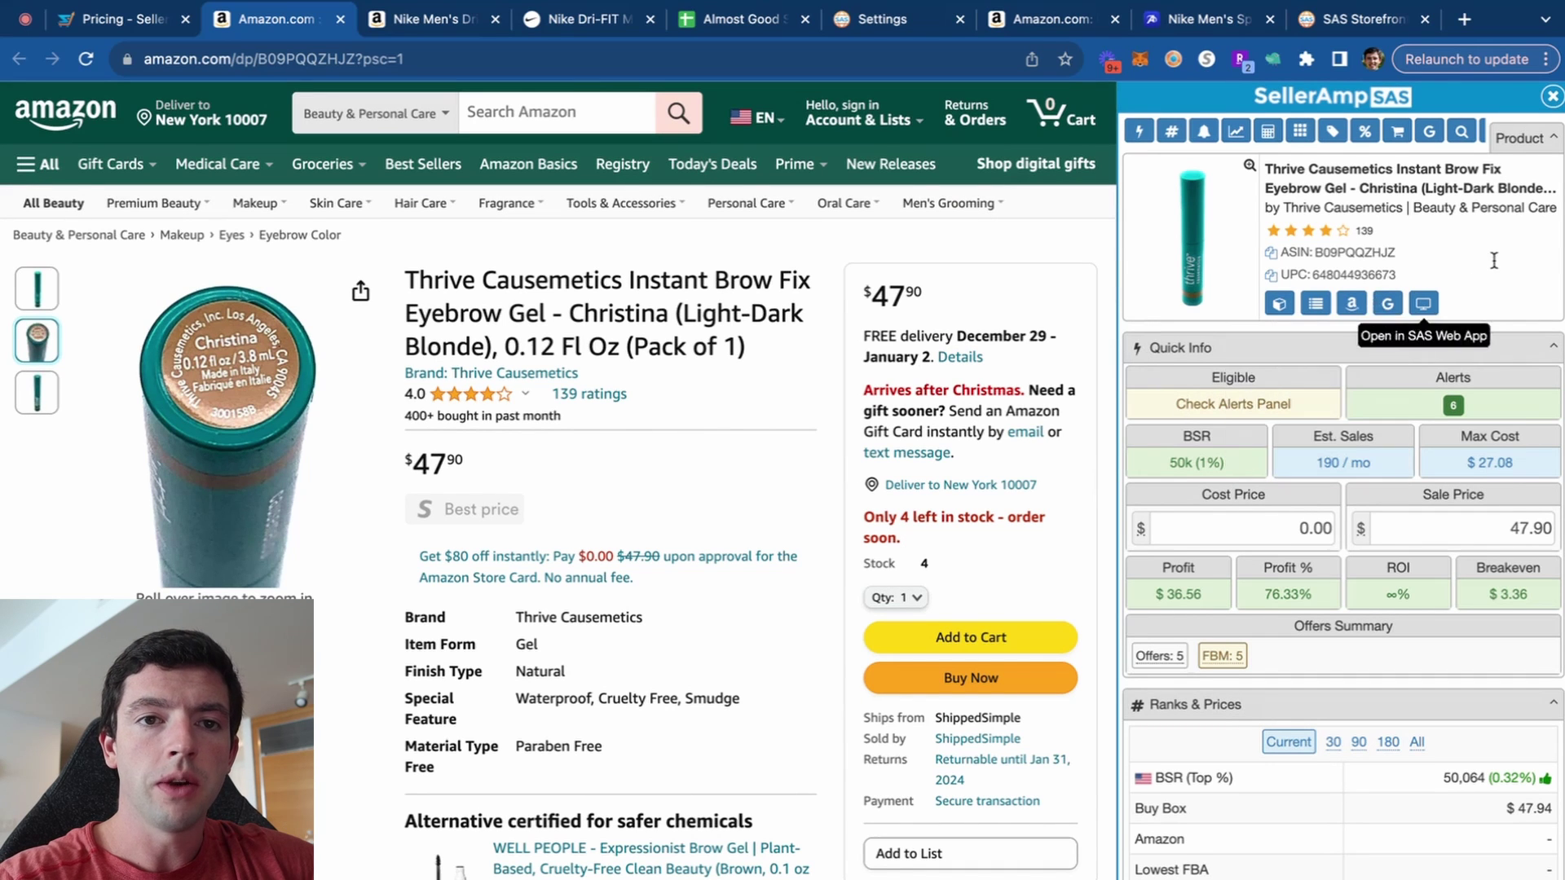
Search Google for the eyebrow gel's product title from the SellerAmp panel, and return to the Amazon listing.
{"action": "scroll", "coordinate": [1494, 260], "scroll_direction": "up", "scroll_amount": 5}
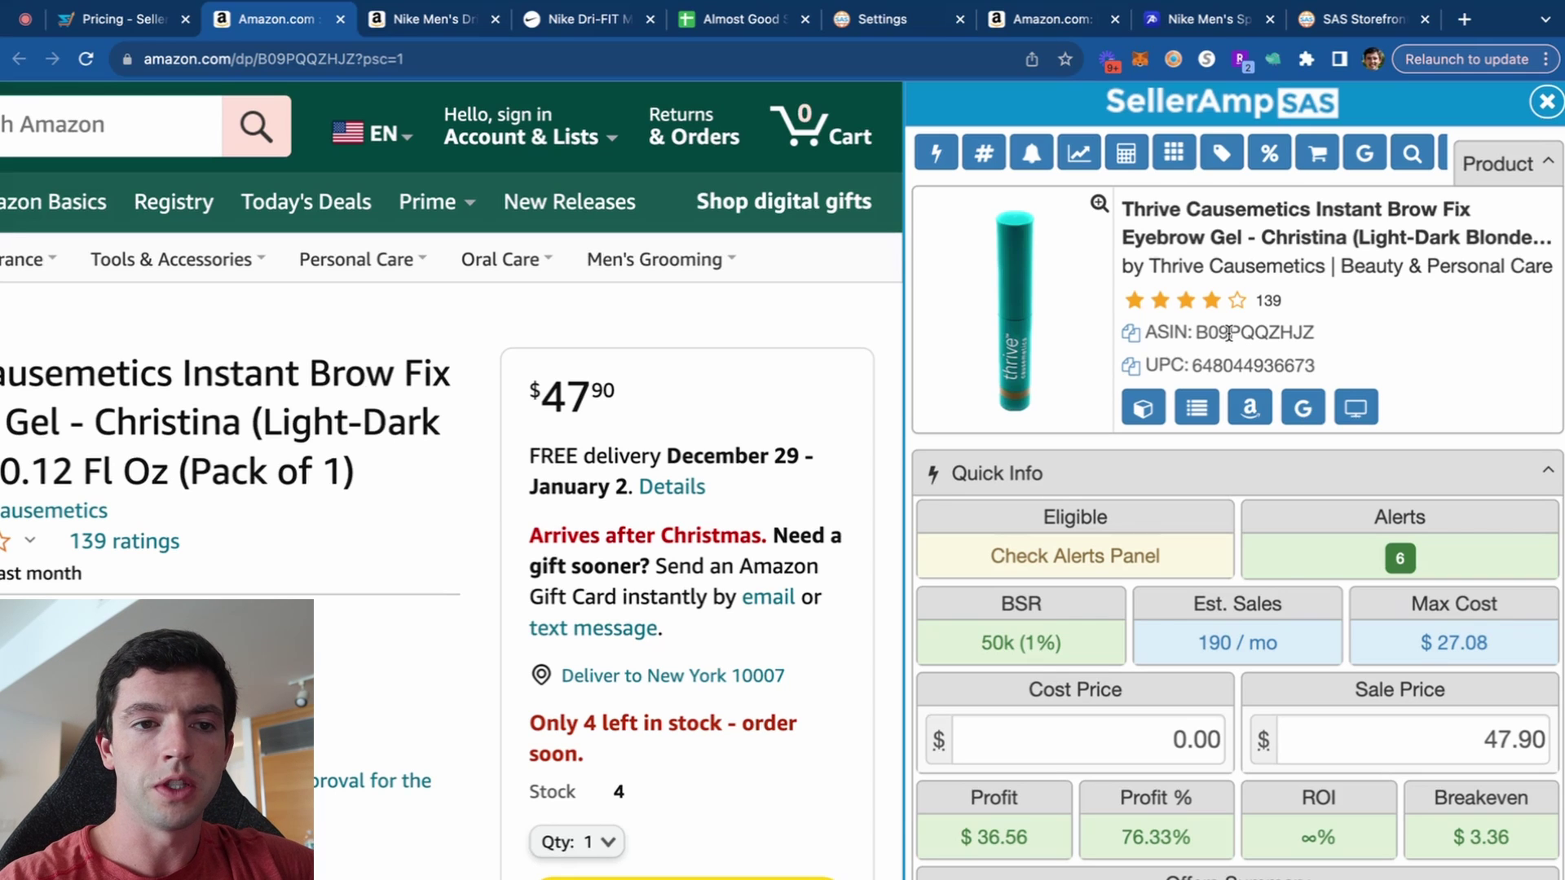
{"action": "mouse_move", "coordinate": [1139, 419]}
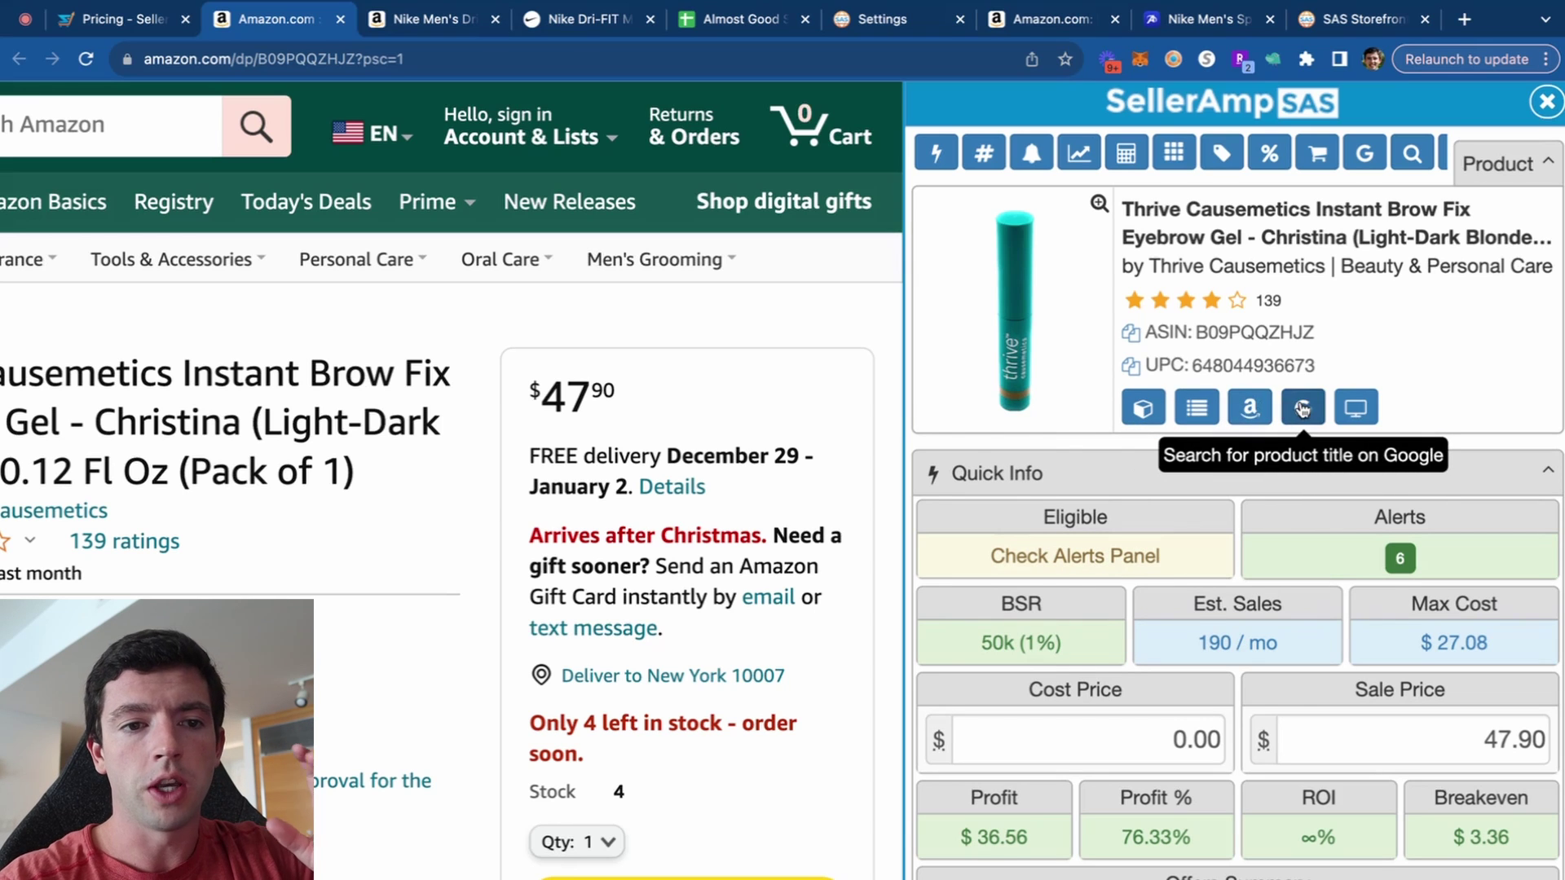
{"action": "left_click", "coordinate": [1294, 409]}
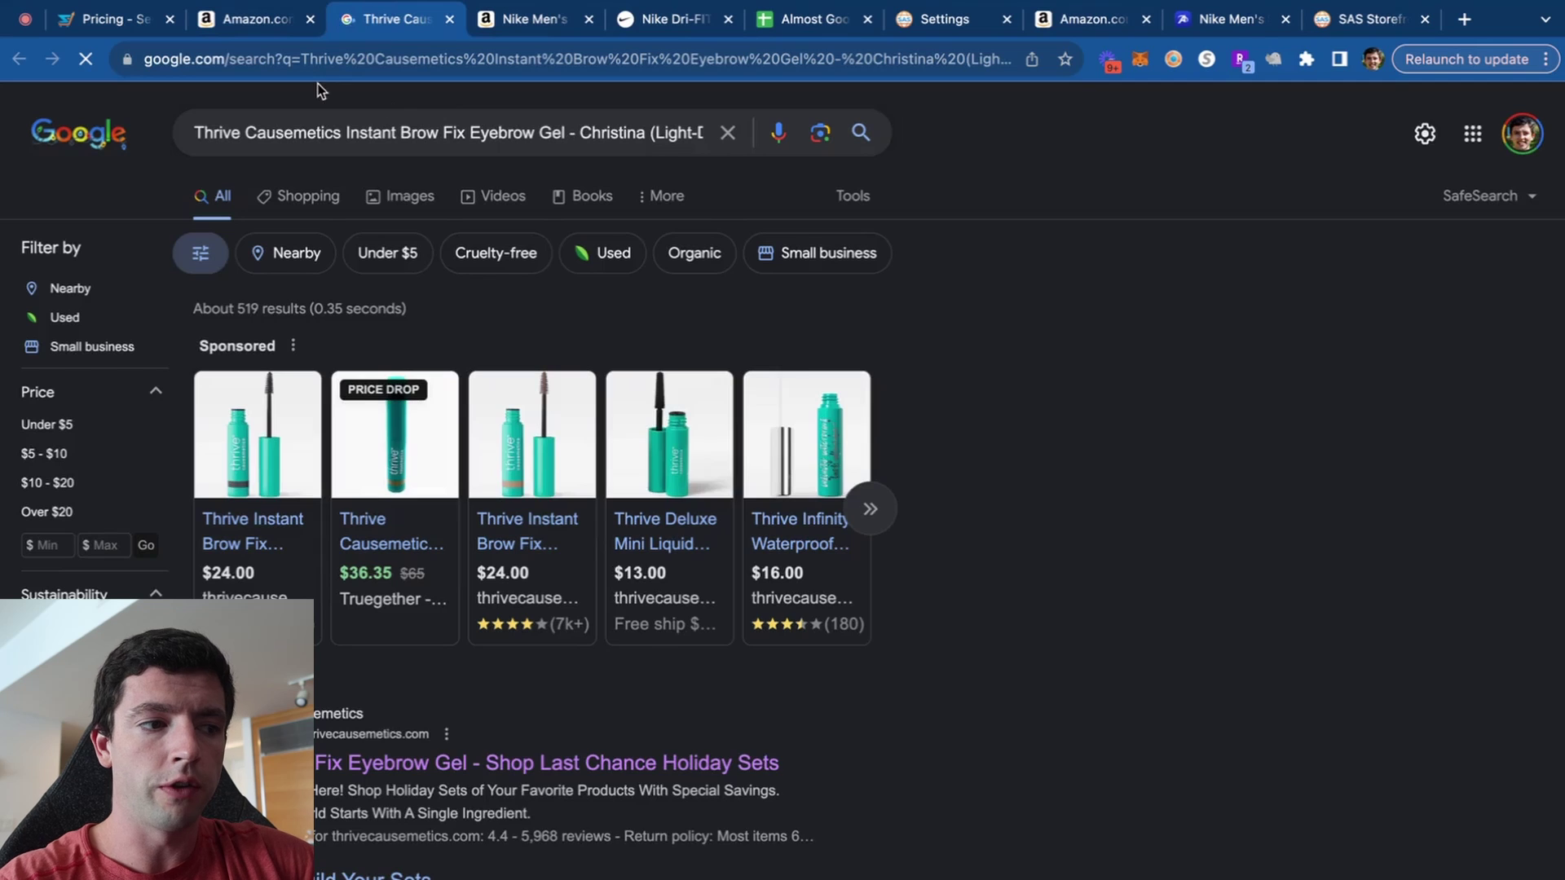
{"action": "left_click", "coordinate": [269, 25]}
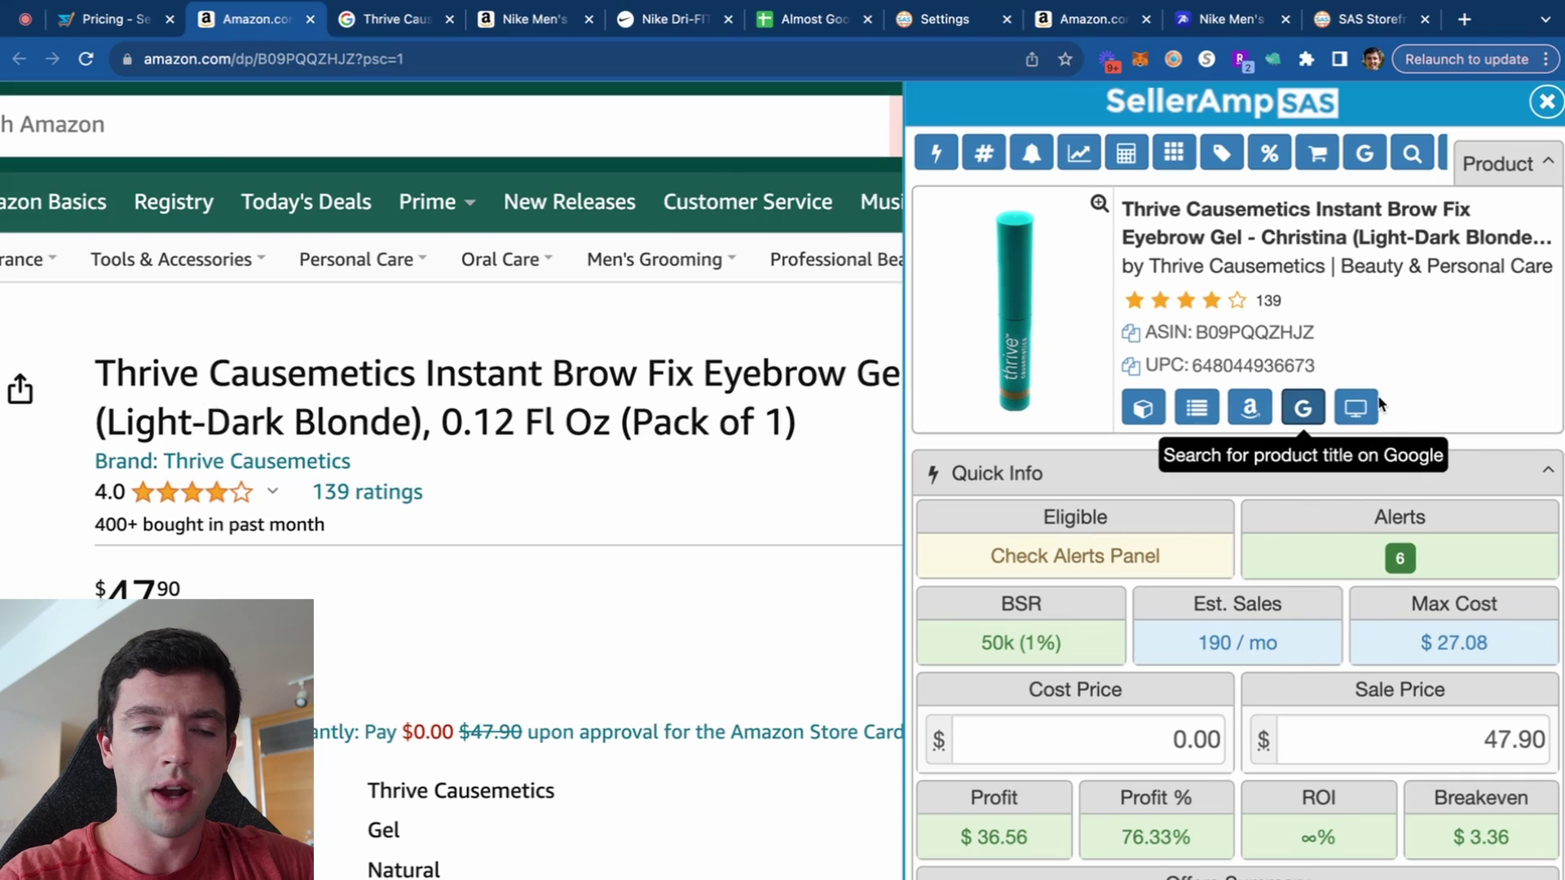
Review the Quick Info section and show the details behind the eyebrow gel's alerts.
{"action": "scroll", "coordinate": [1459, 432], "scroll_direction": "down", "scroll_amount": 2}
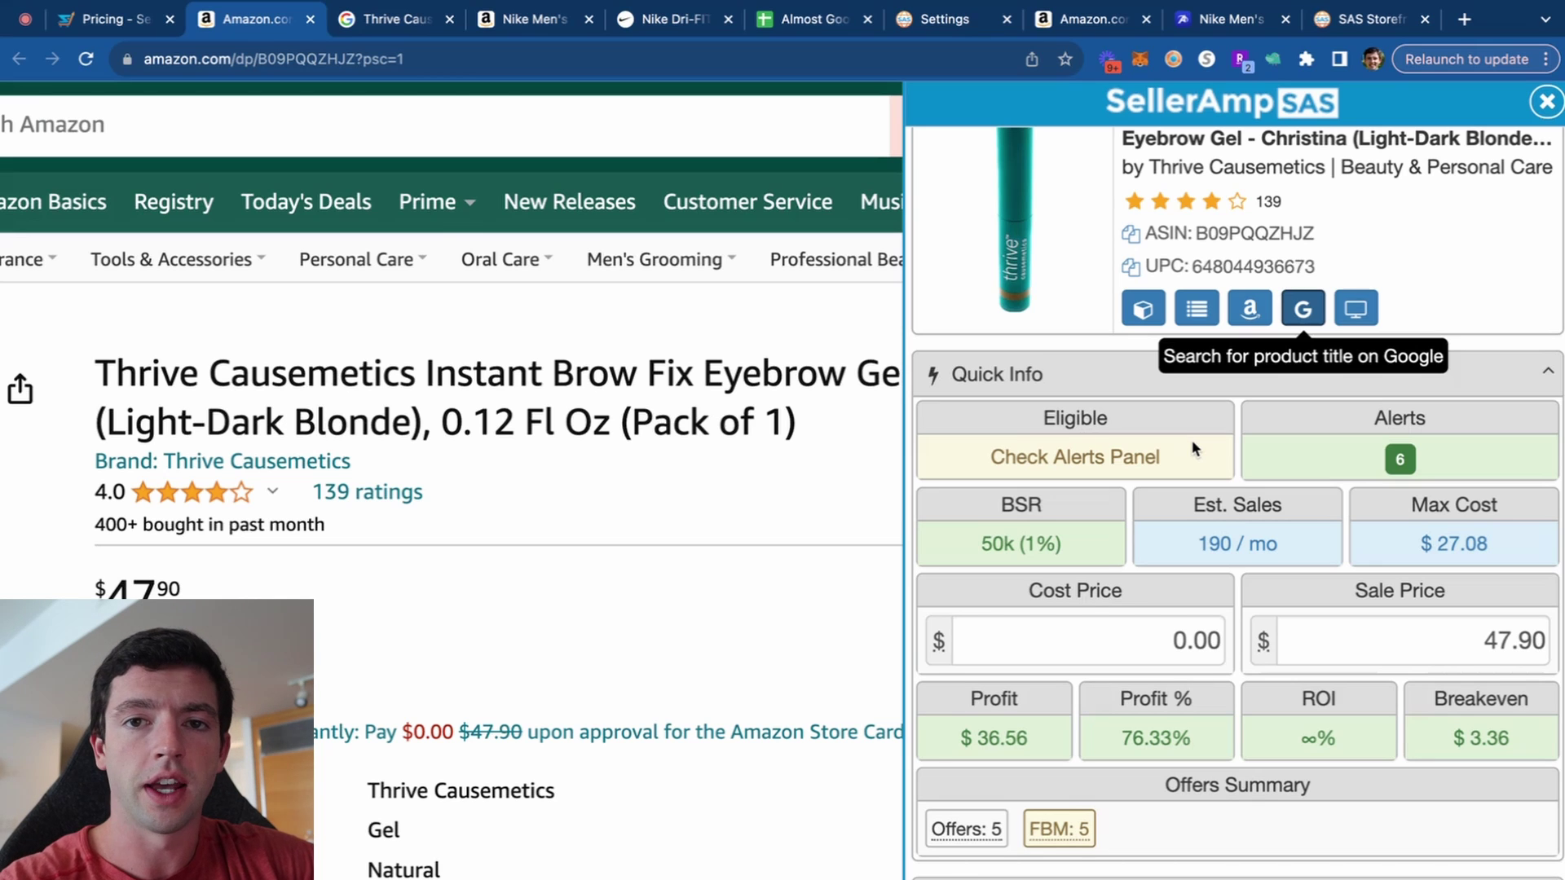
{"action": "key", "text": "super+0"}
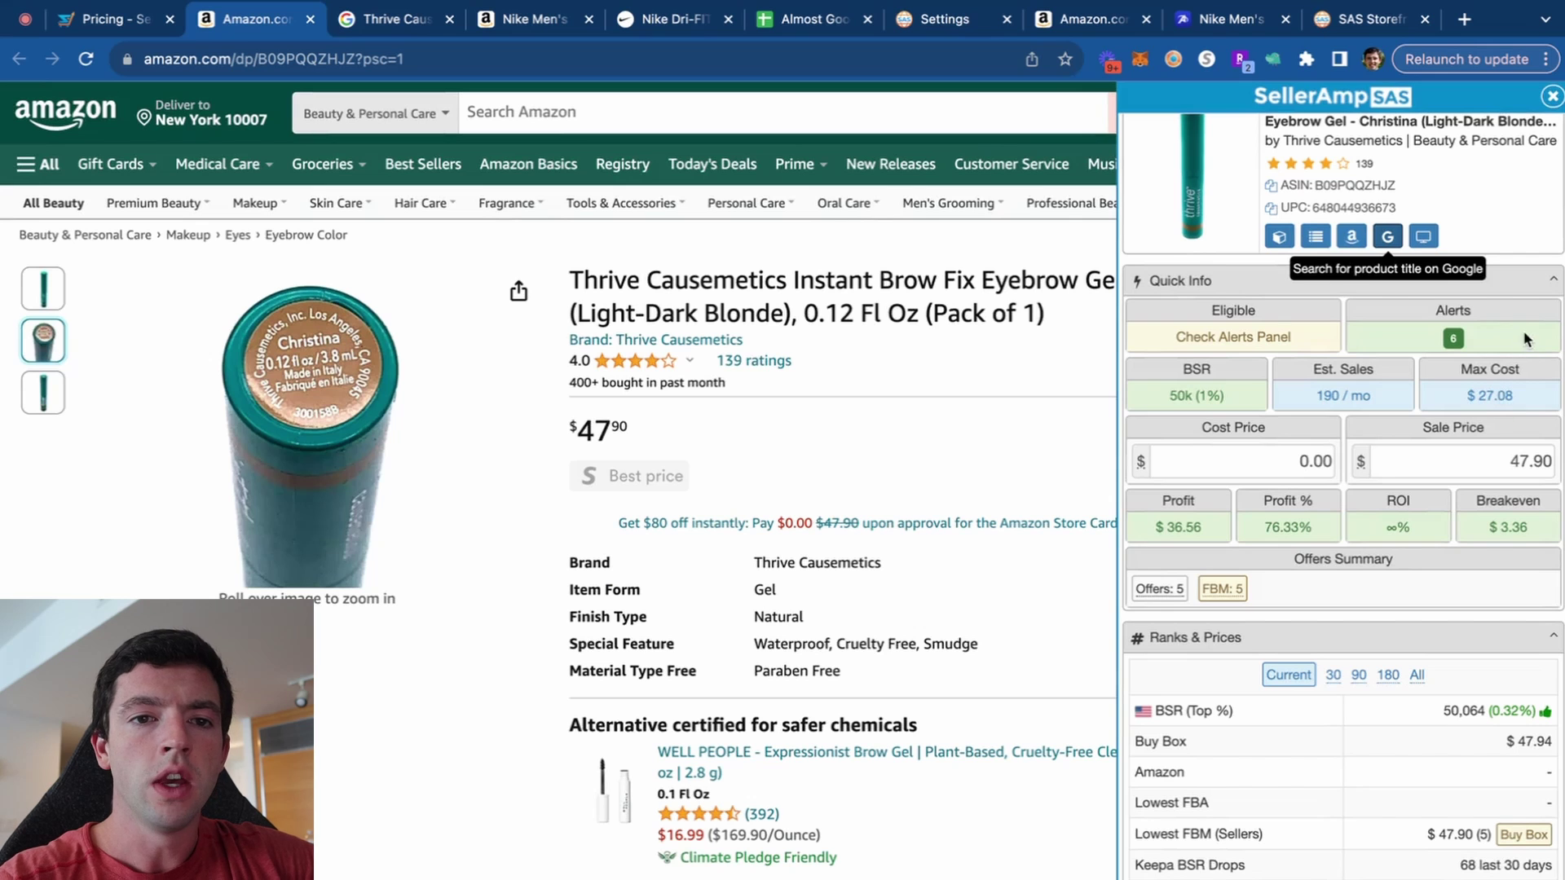
{"action": "mouse_move", "coordinate": [1455, 338]}
{"action": "scroll", "coordinate": [1459, 335], "scroll_direction": "up", "scroll_amount": 1}
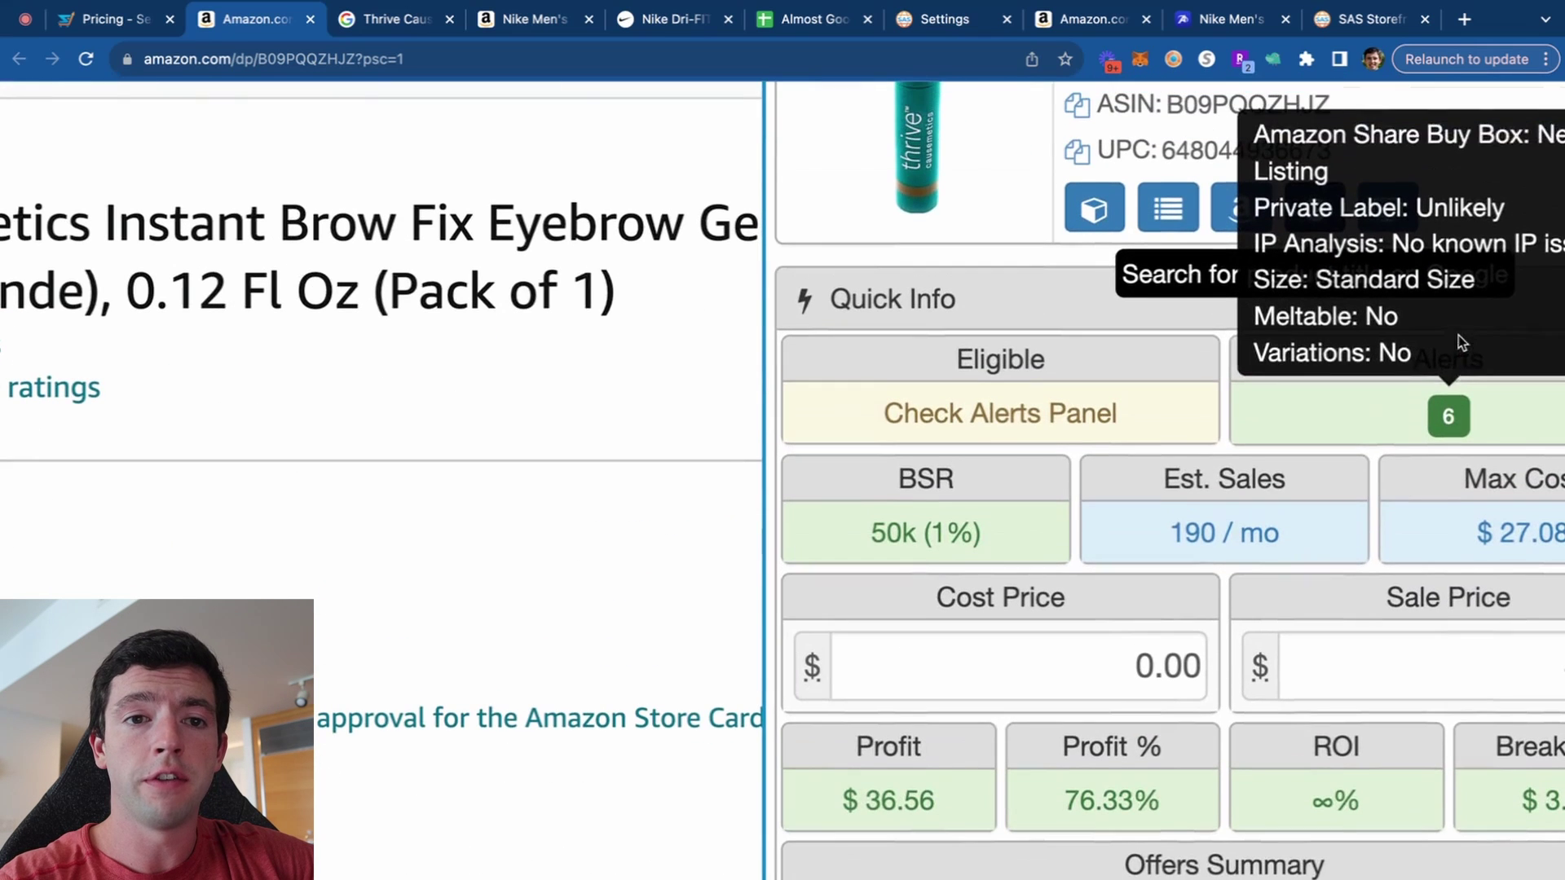
Enter a cost price of 27.08 for the eyebrow gel and lower it to 27.07.
{"action": "scroll", "coordinate": [1449, 415], "scroll_direction": "right", "scroll_amount": 3}
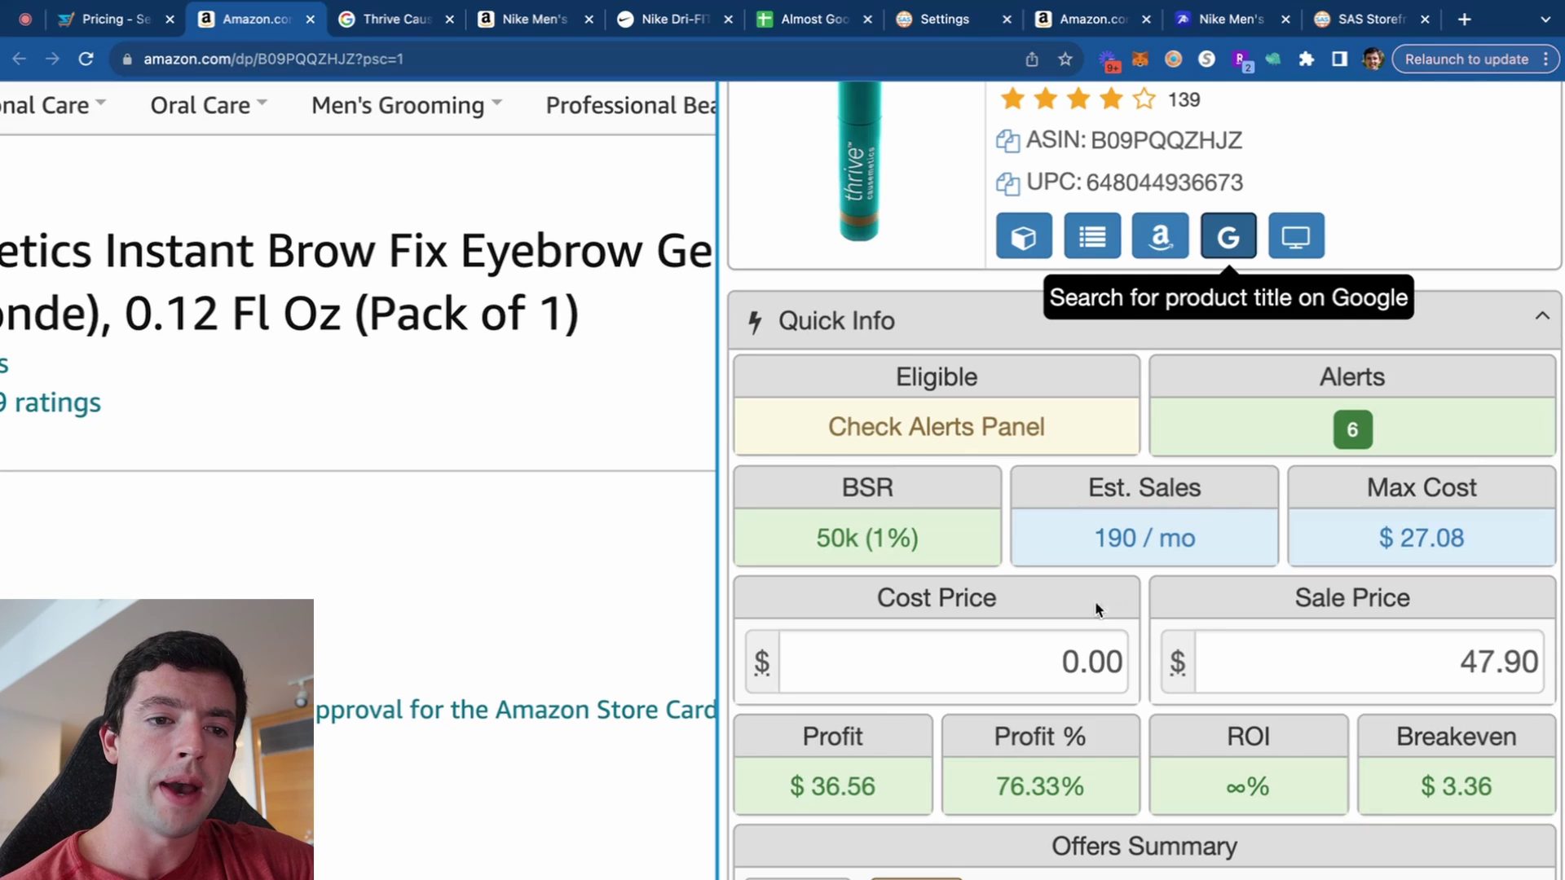
{"action": "left_click", "coordinate": [1051, 662]}
{"action": "type", "text": "27.08"}
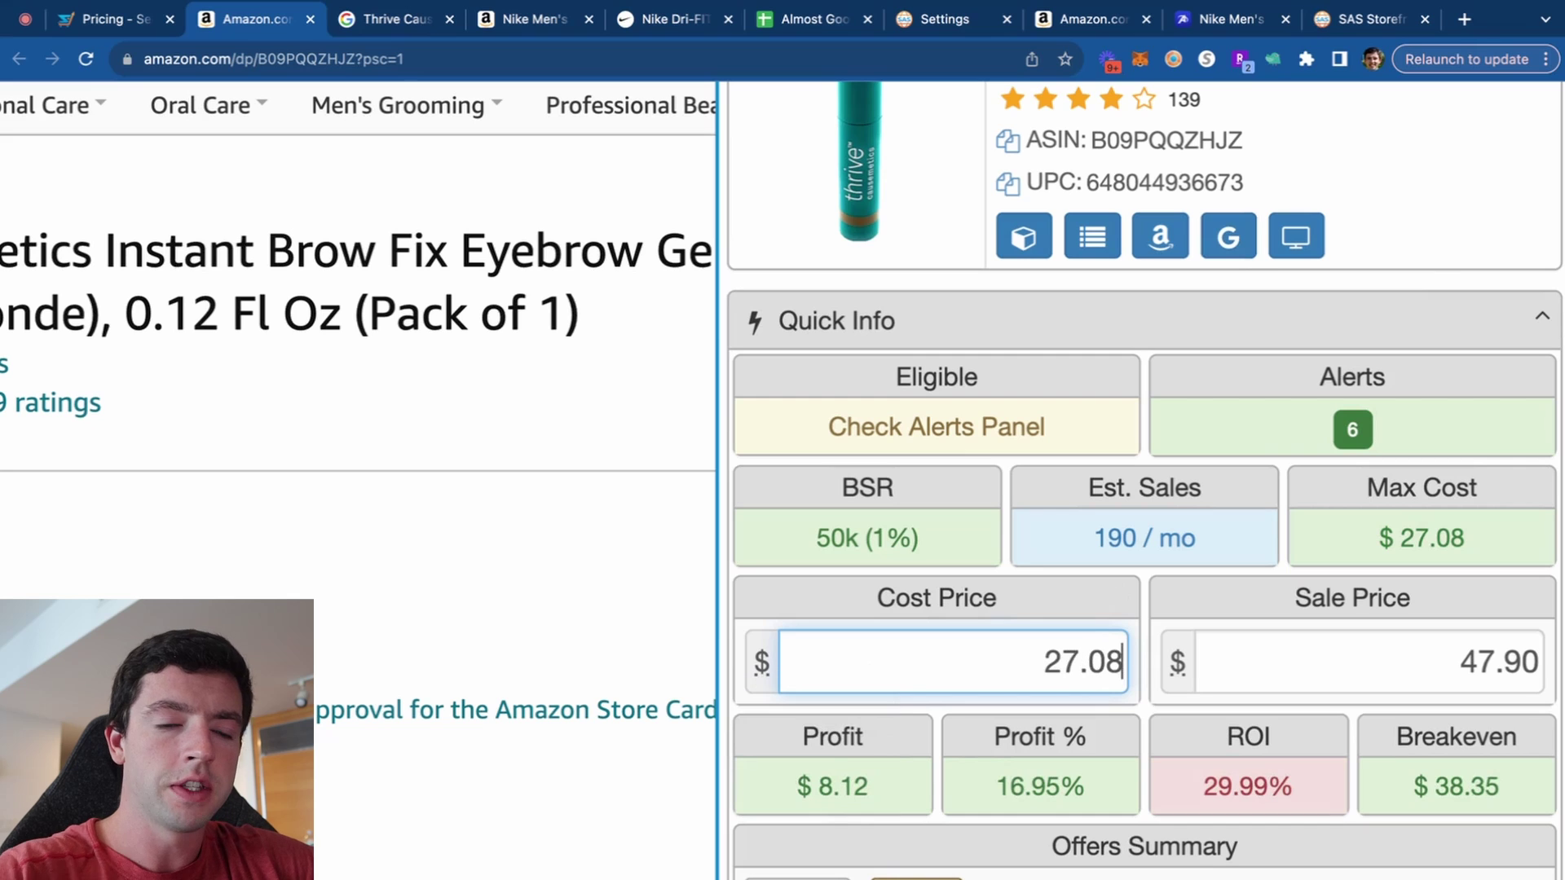
{"action": "key", "text": "BackSpace"}
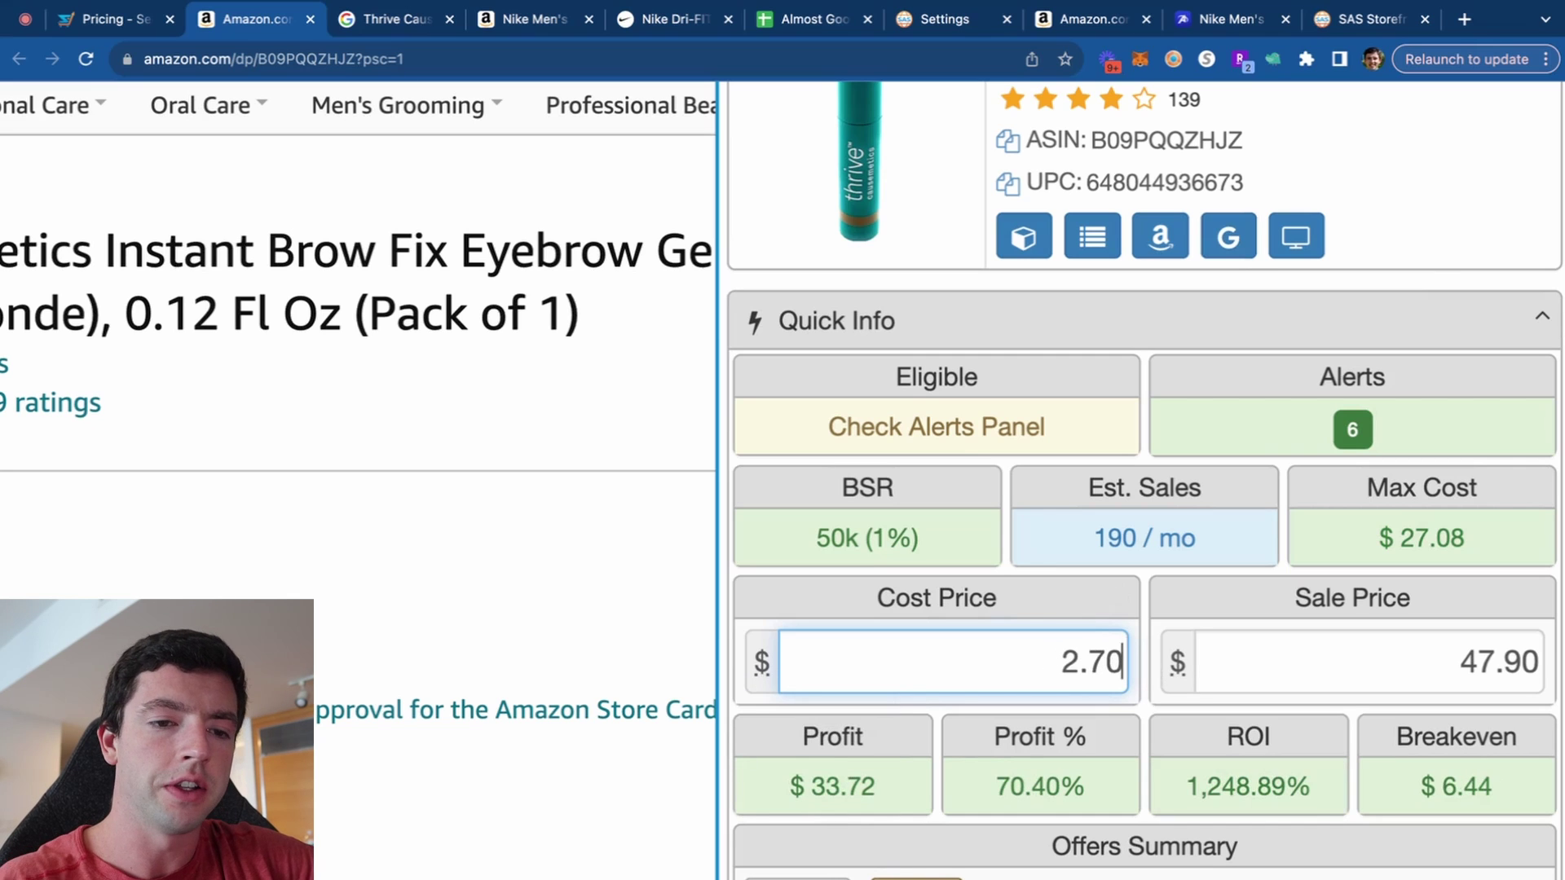
{"action": "type", "text": "7"}
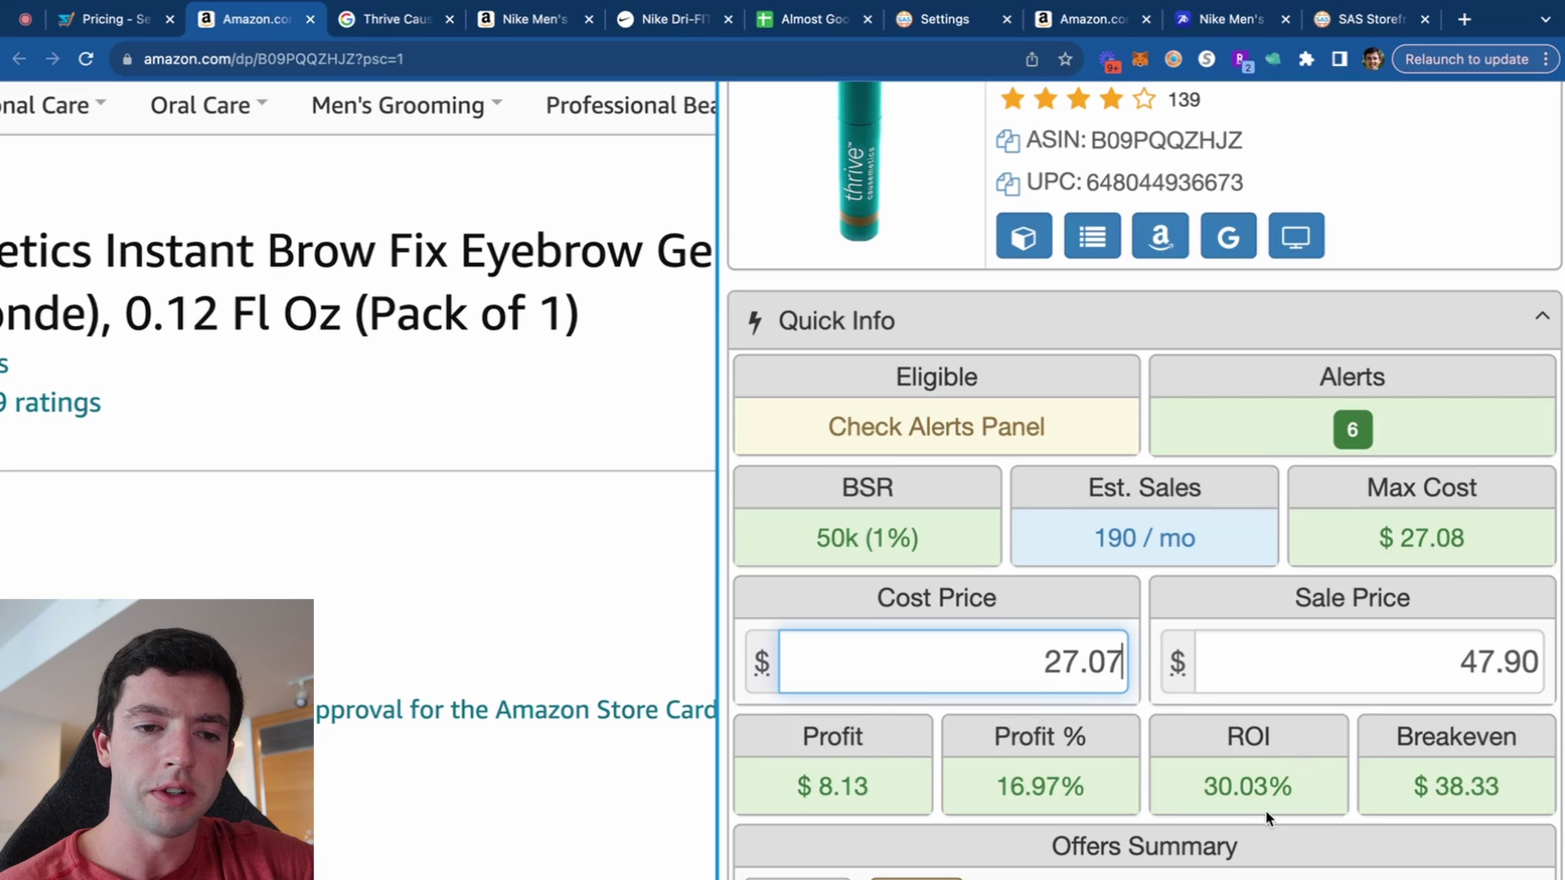
Set the eyebrow gel's cost price to 19.50.
{"action": "key", "text": "super+a"}
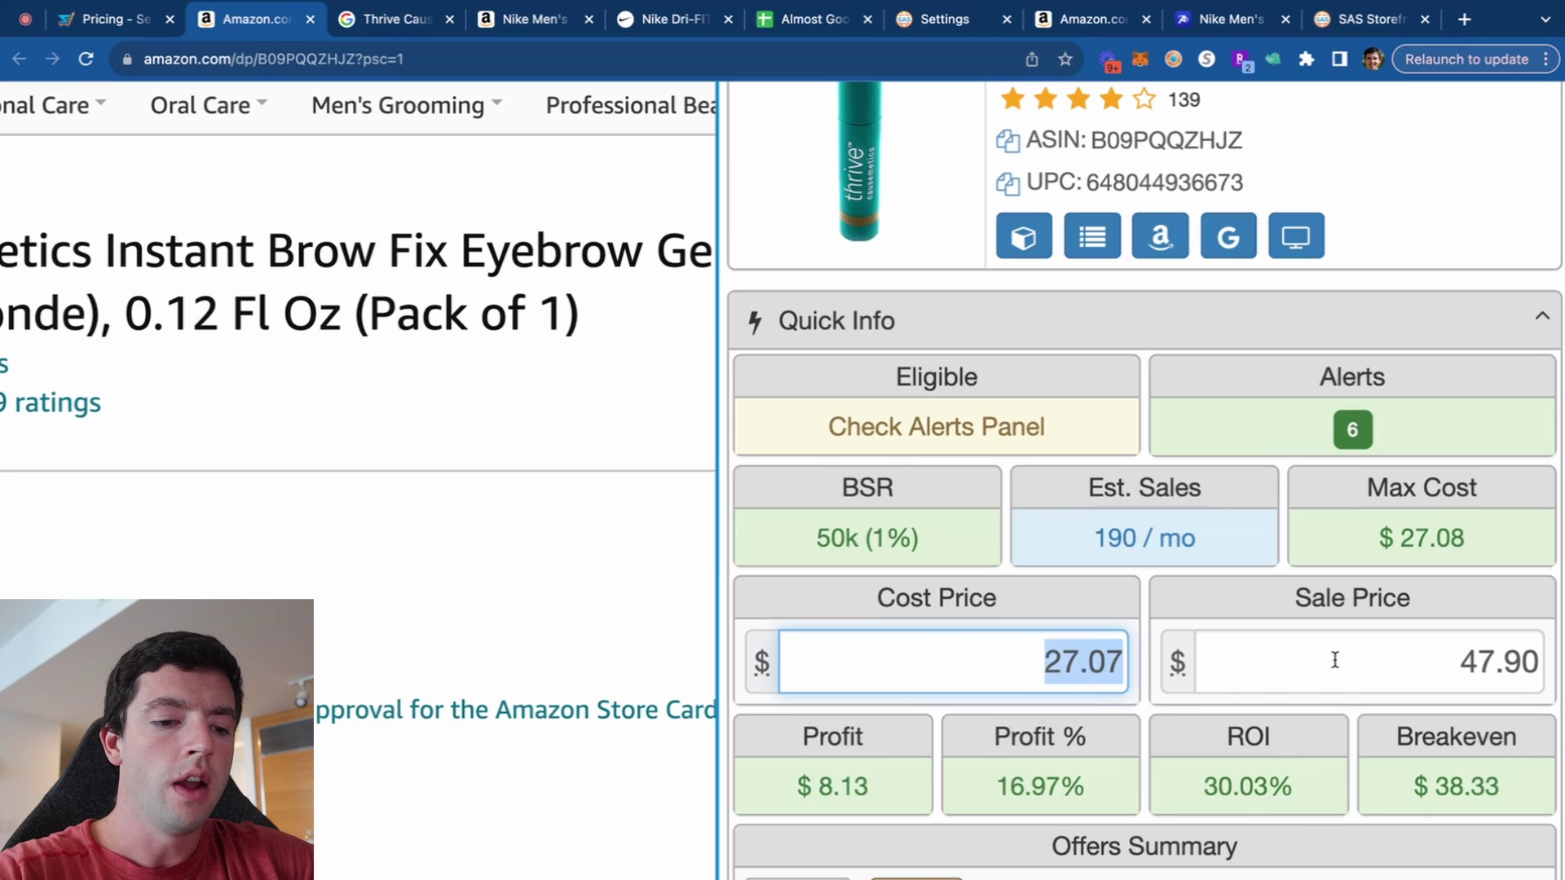
{"action": "type", "text": "19.5"}
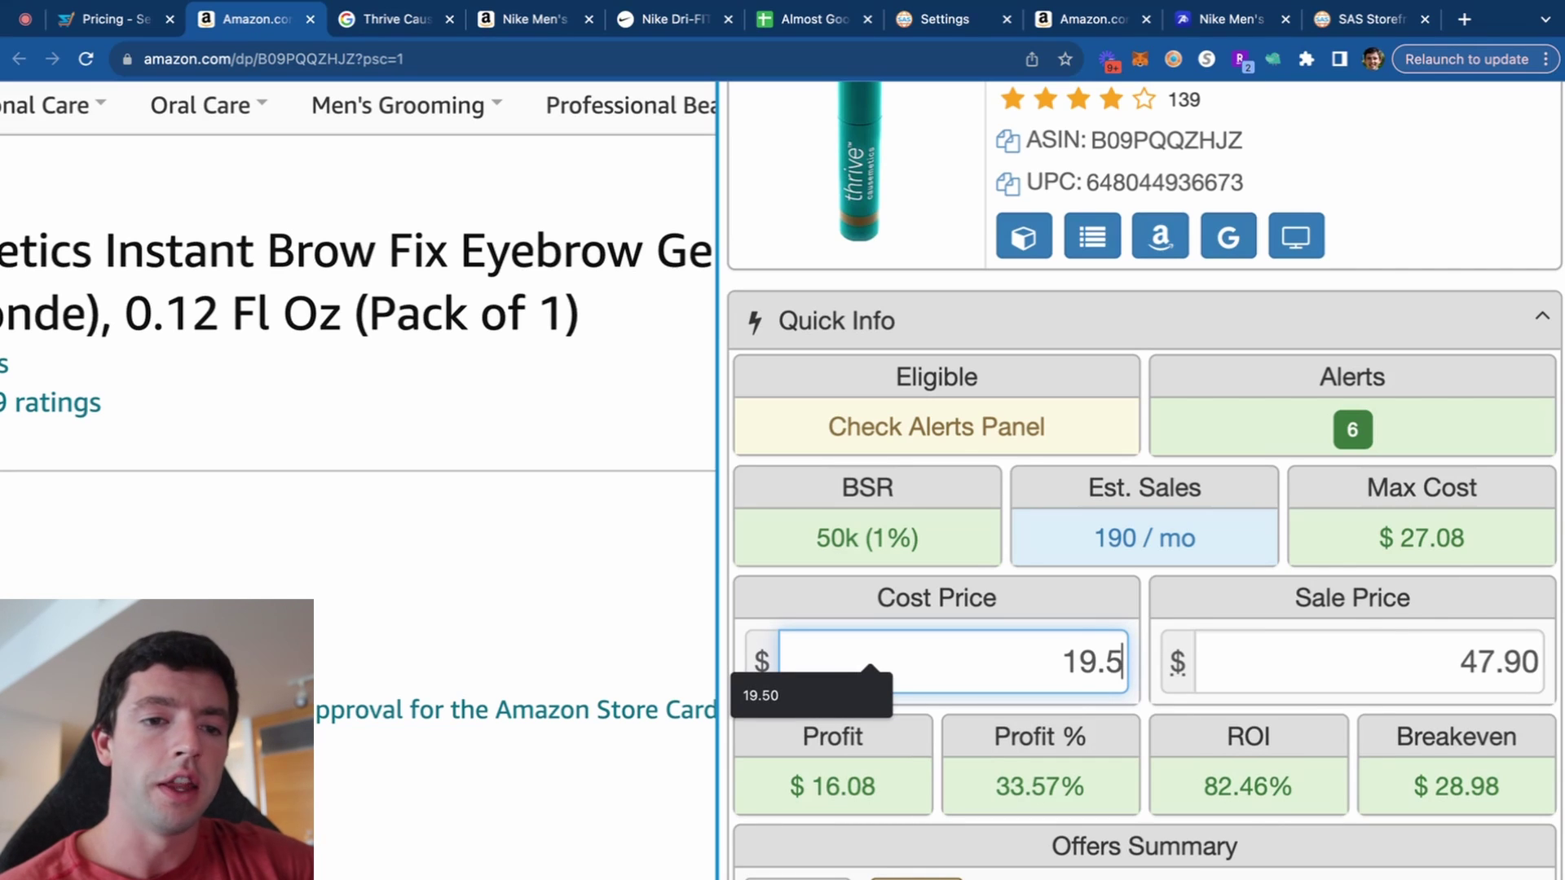
{"action": "left_click", "coordinate": [1349, 579]}
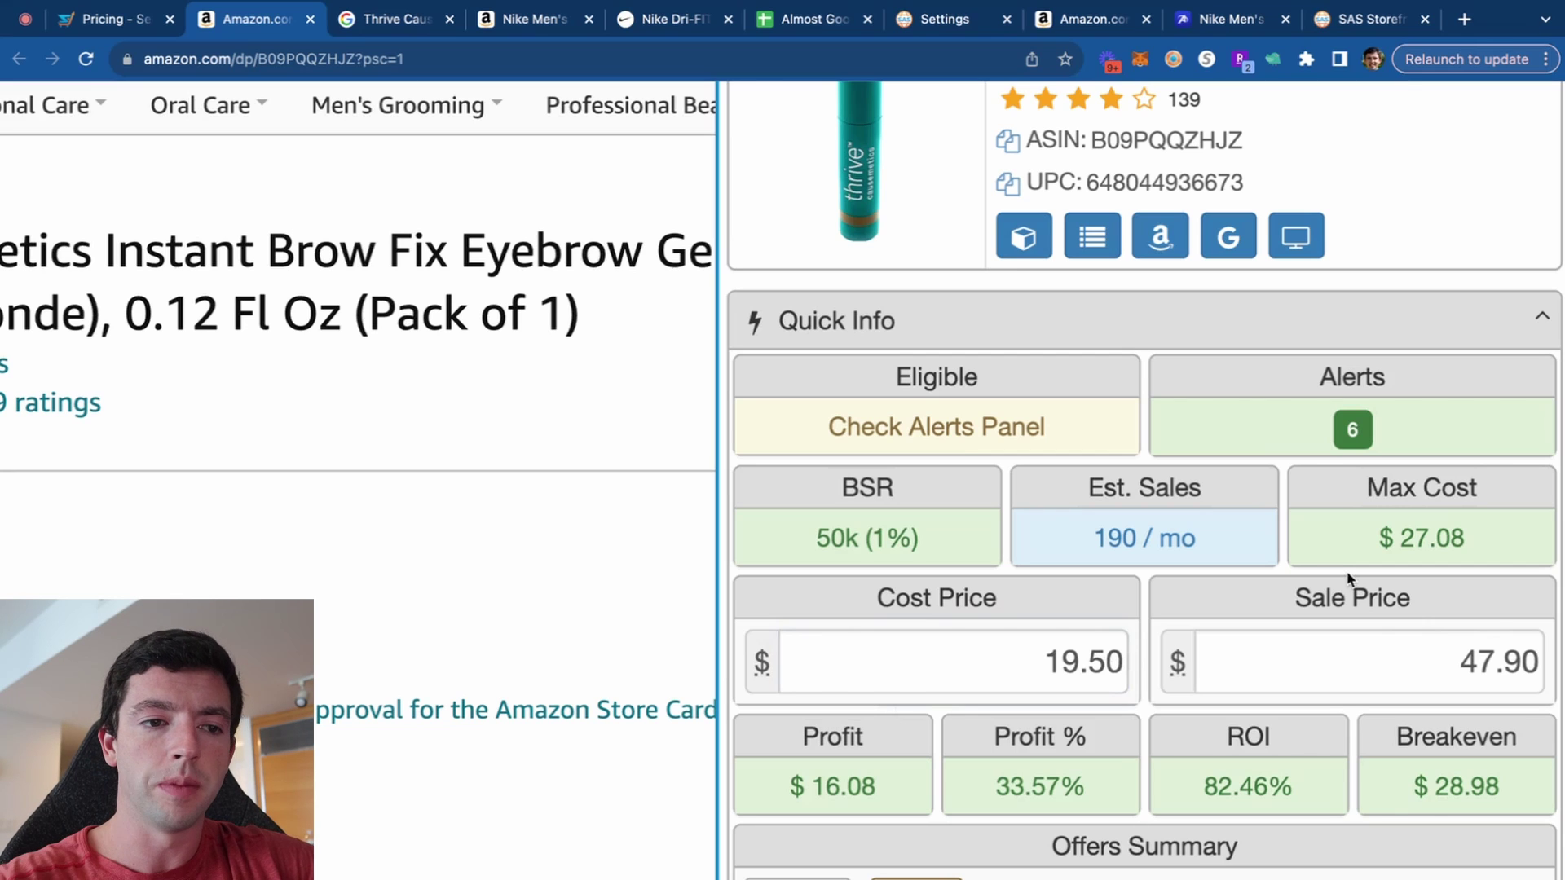
Set the cost price to 16.50 to recalculate the profit and breakeven figures.
{"action": "key", "text": "shift+Tab"}
{"action": "key", "text": "BackSpace"}
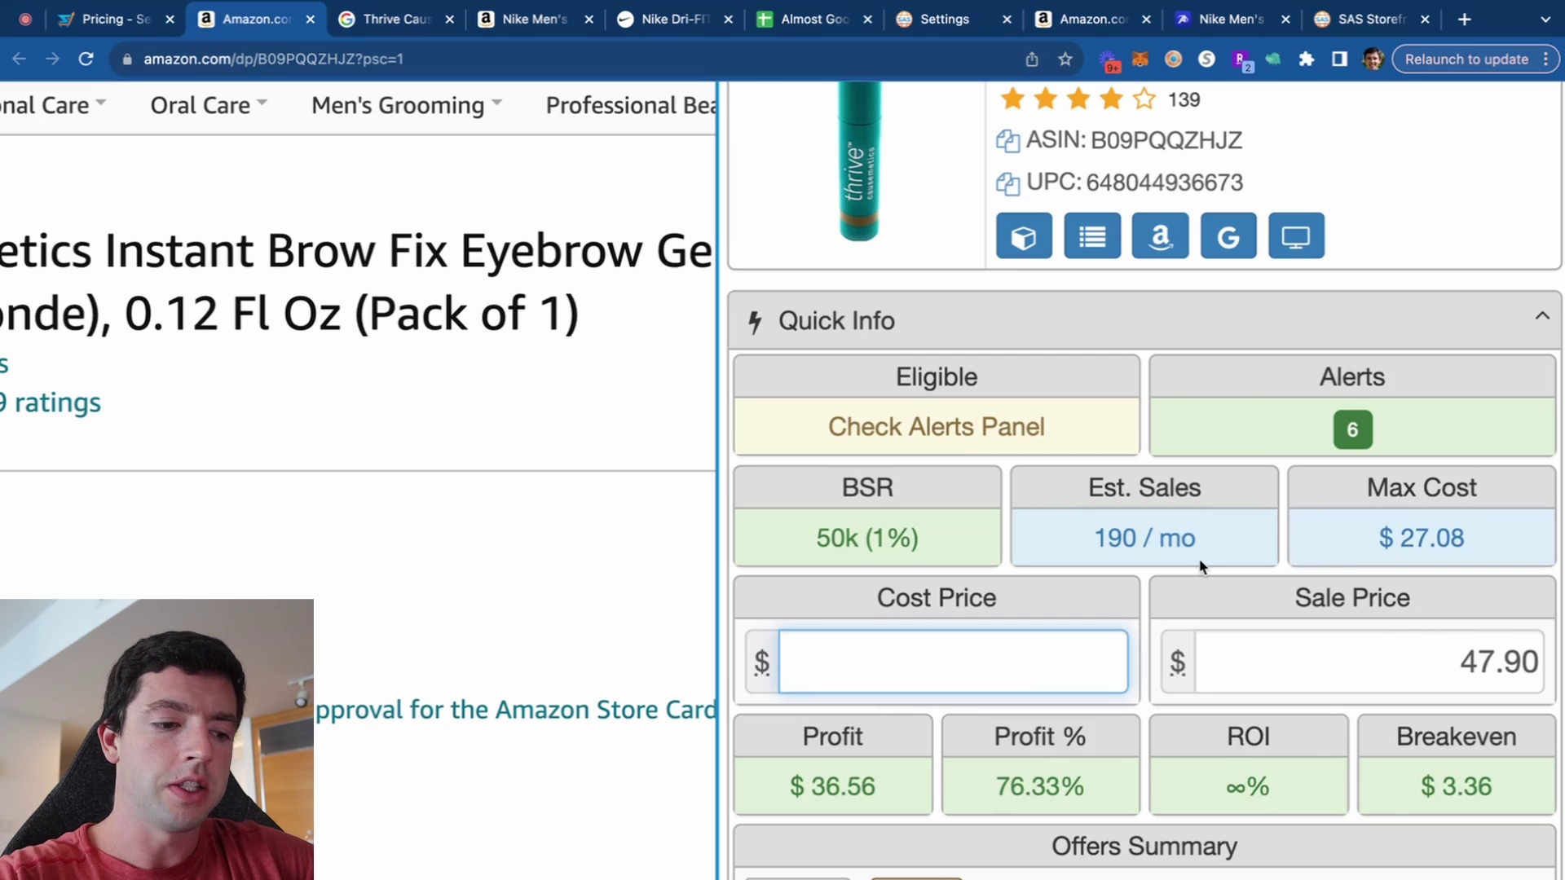
{"action": "type", "text": "16.50"}
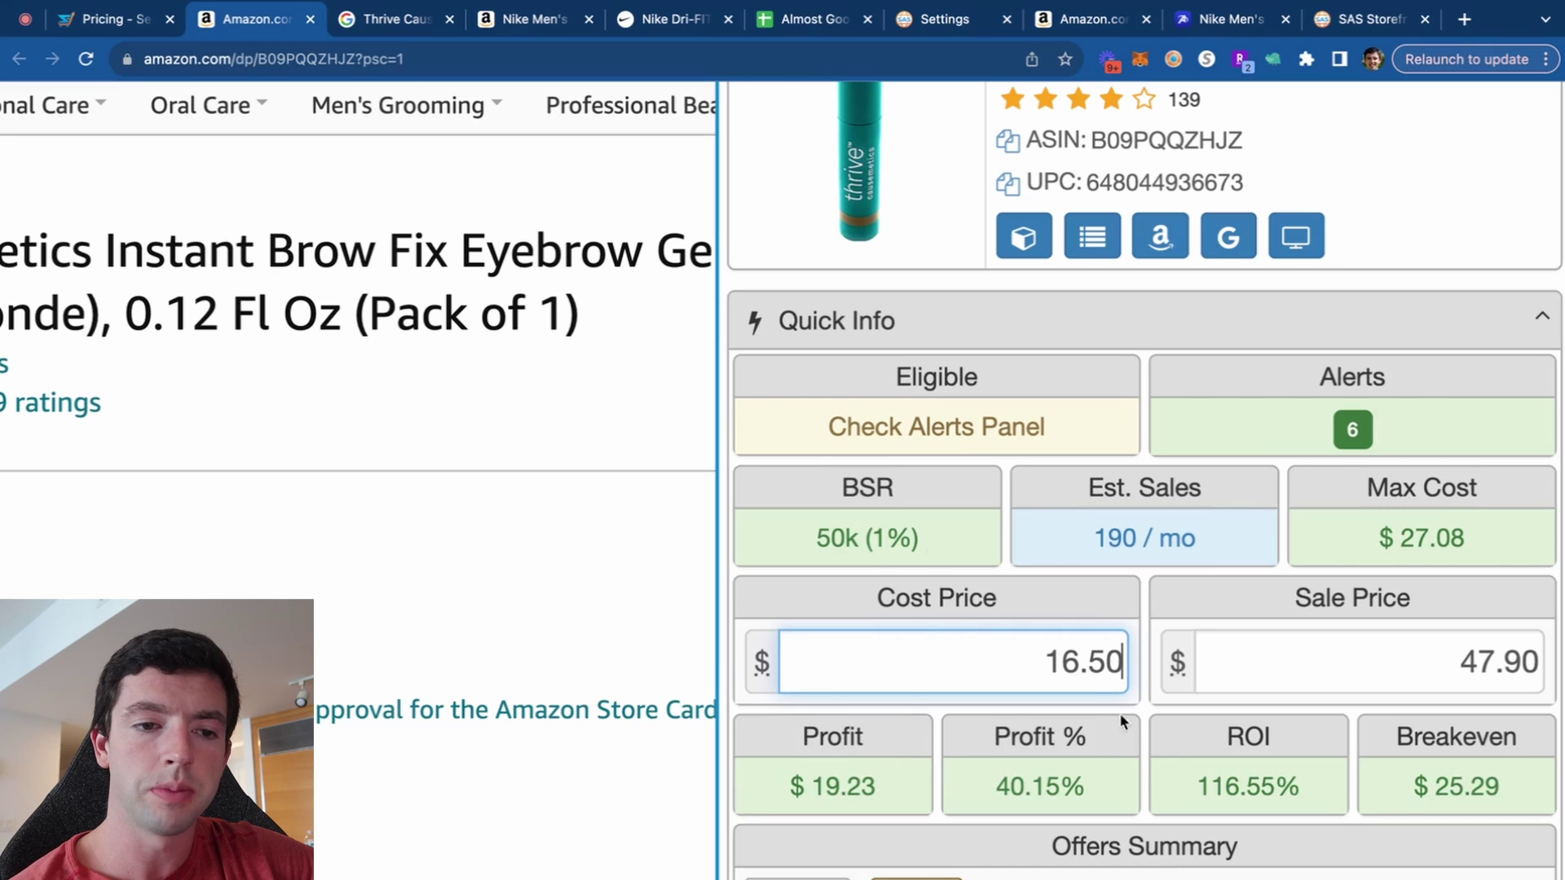
{"action": "left_click_drag", "start_coordinate": [1035, 671], "coordinate": [1327, 650]}
{"action": "type", "text": "25.29"}
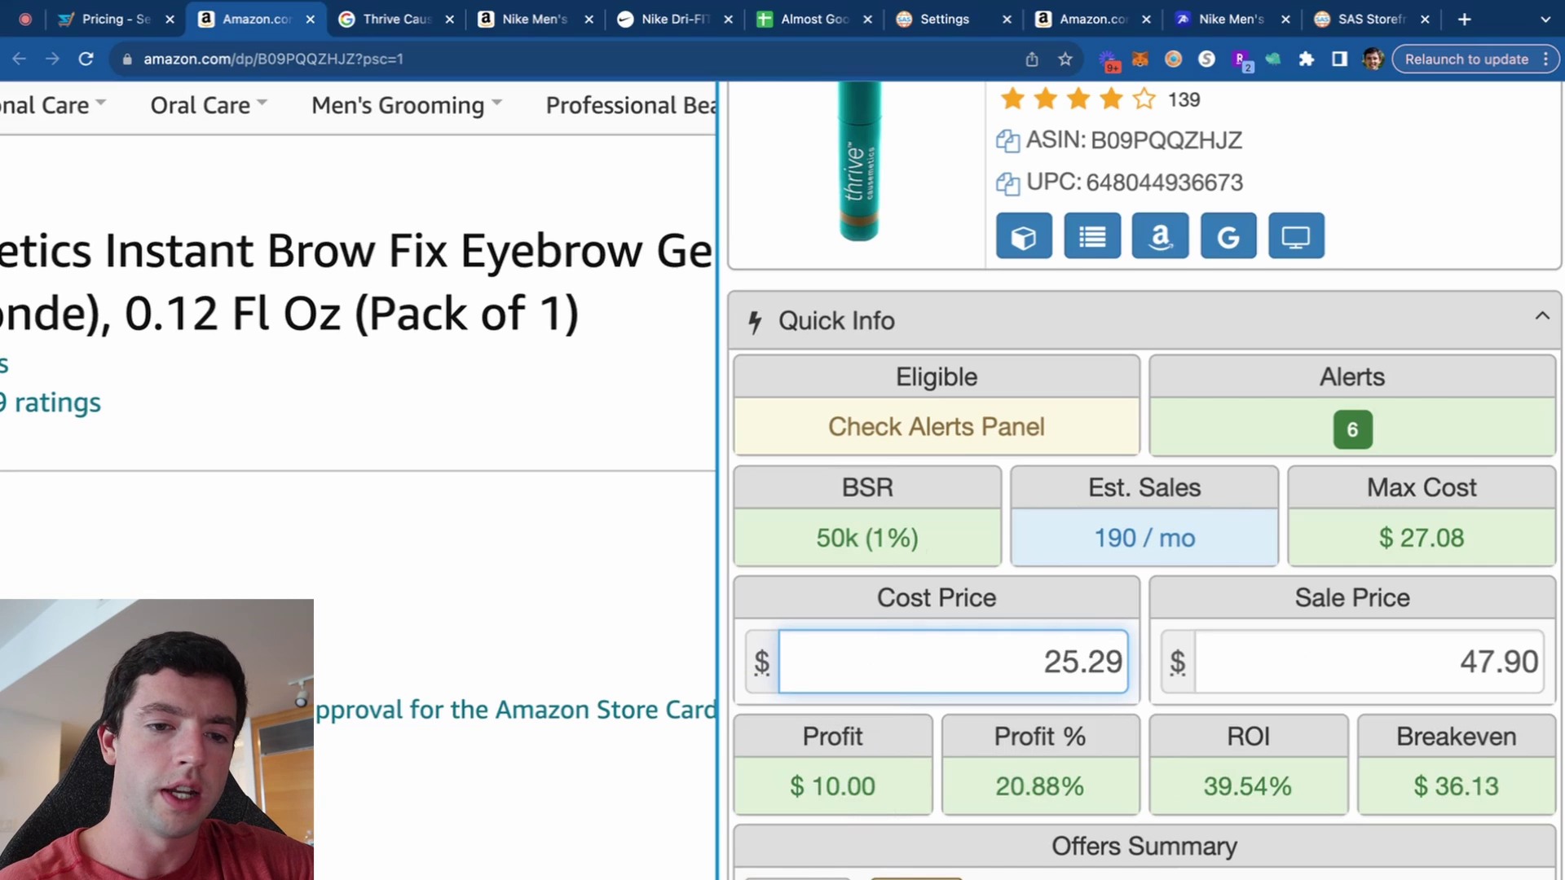
{"action": "left_click_drag", "start_coordinate": [1045, 661], "coordinate": [1223, 662]}
{"action": "key", "text": "BackSpace"}
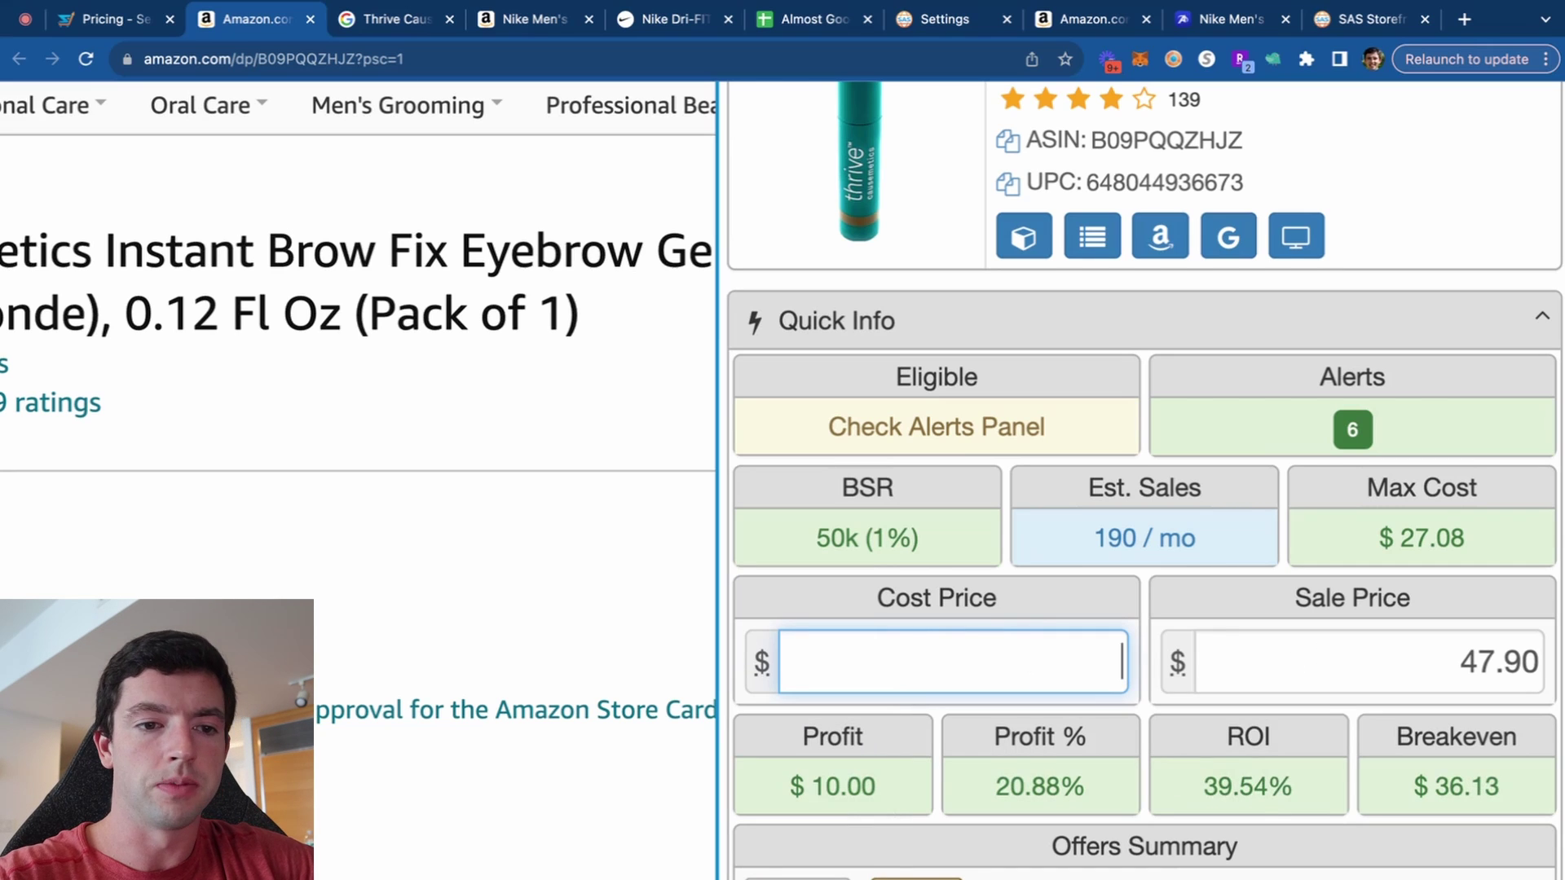
Set the sale price to 25.29 and the cost price to 16.50 to test the breakeven point.
{"action": "left_click_drag", "start_coordinate": [1457, 652], "coordinate": [1539, 657]}
{"action": "type", "text": "25.29"}
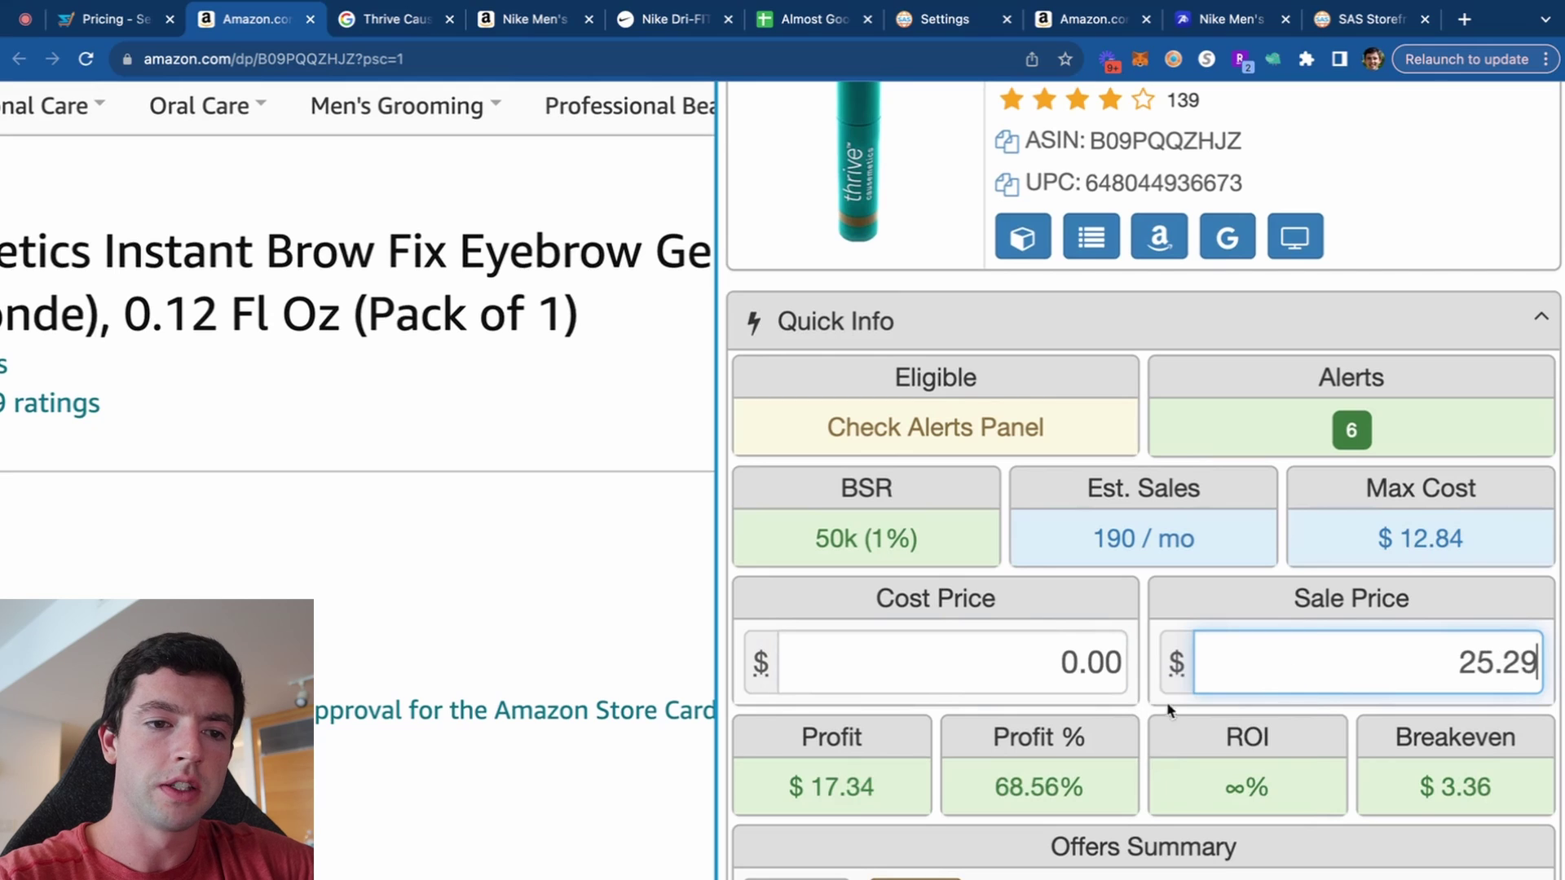
{"action": "left_click_drag", "start_coordinate": [999, 663], "coordinate": [1223, 661]}
{"action": "type", "text": "16.50"}
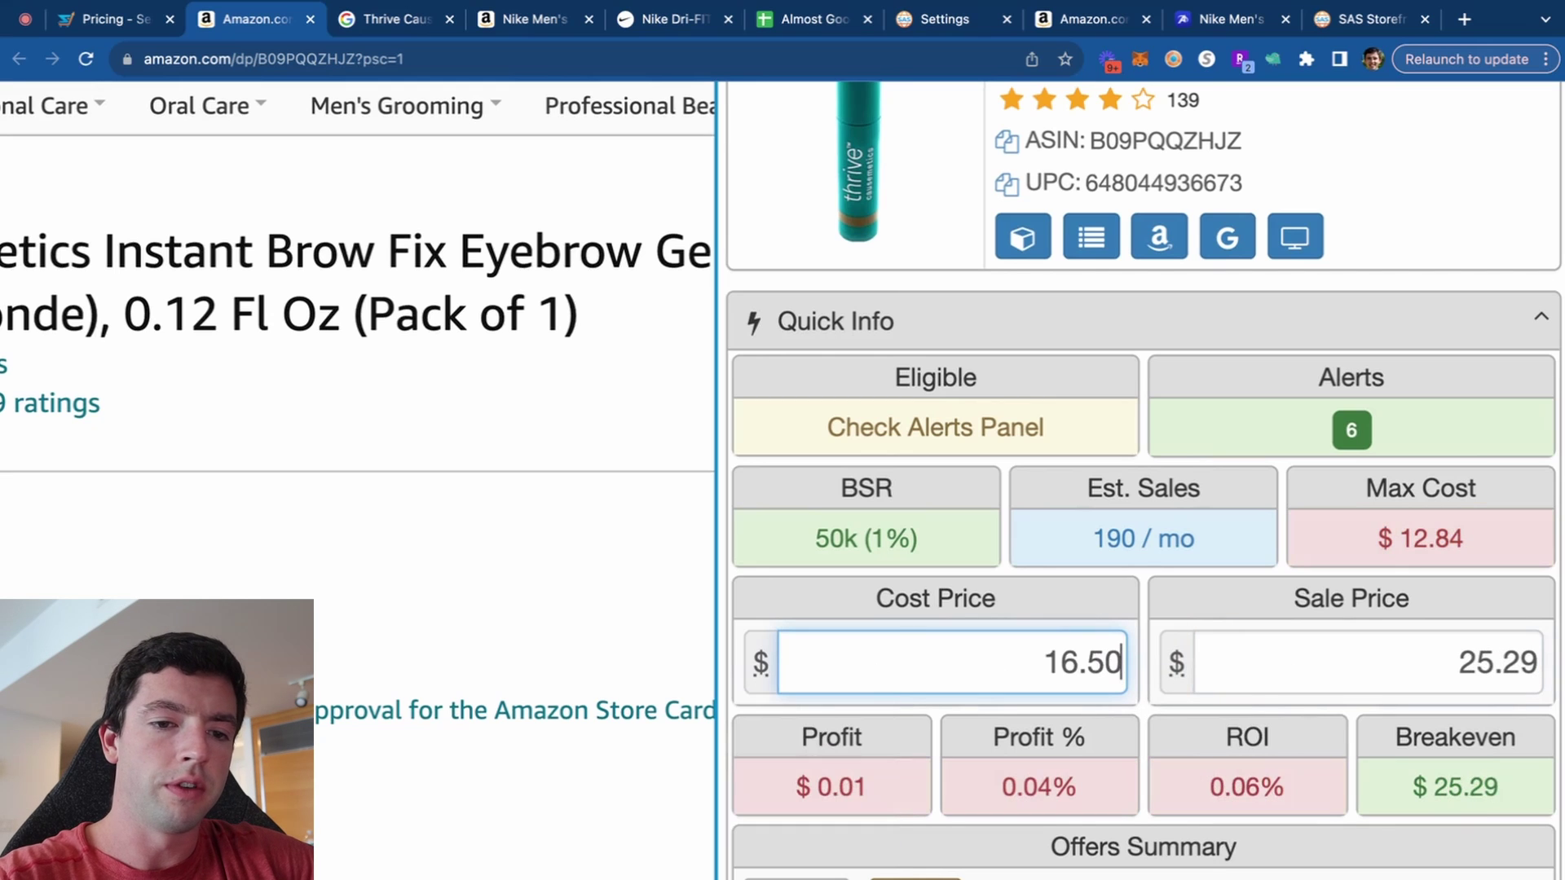
Check the total and FBM offer counts in the Offers Summary below the profit figures.
{"action": "scroll", "coordinate": [1222, 701], "scroll_direction": "down", "scroll_amount": 1}
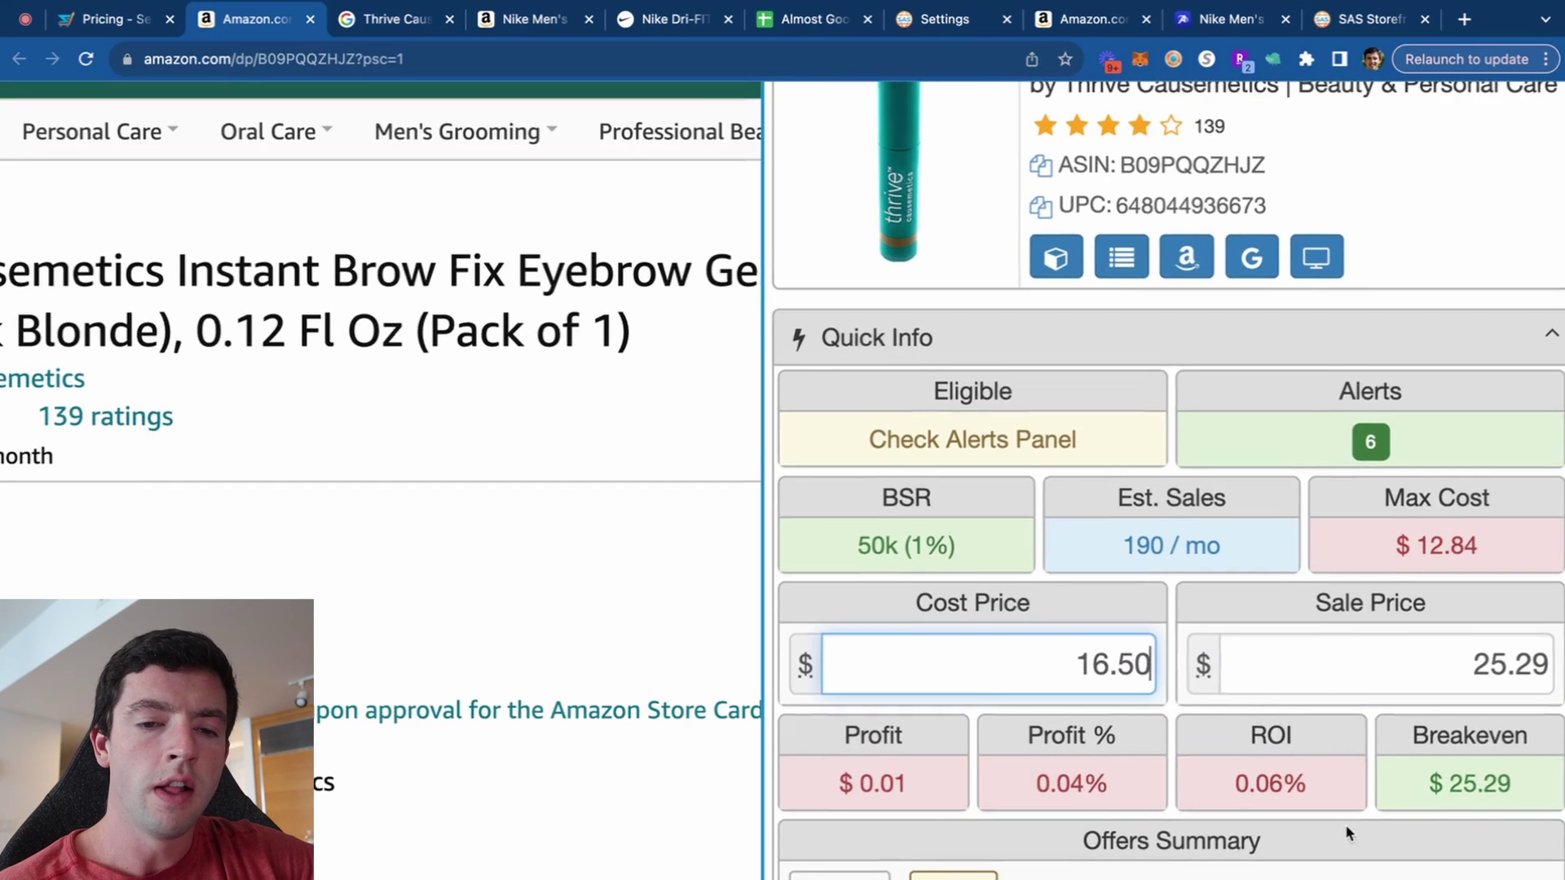
{"action": "scroll", "coordinate": [1349, 833], "scroll_direction": "down", "scroll_amount": 3}
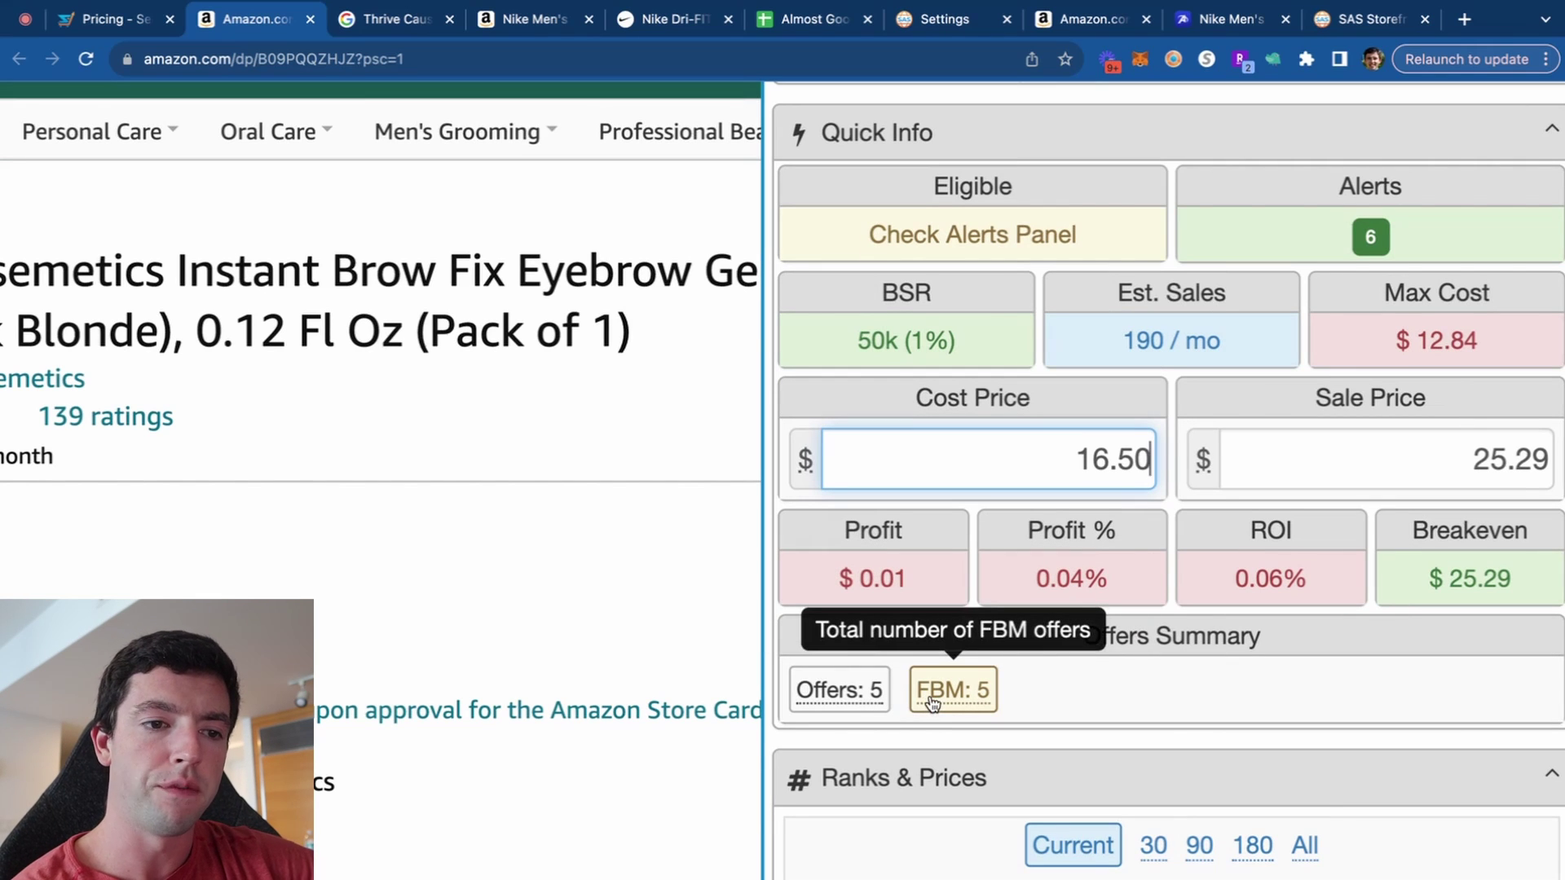
{"action": "key", "text": "super+minus"}
{"action": "key", "text": "super+minus"}
{"action": "key", "text": "super+minus"}
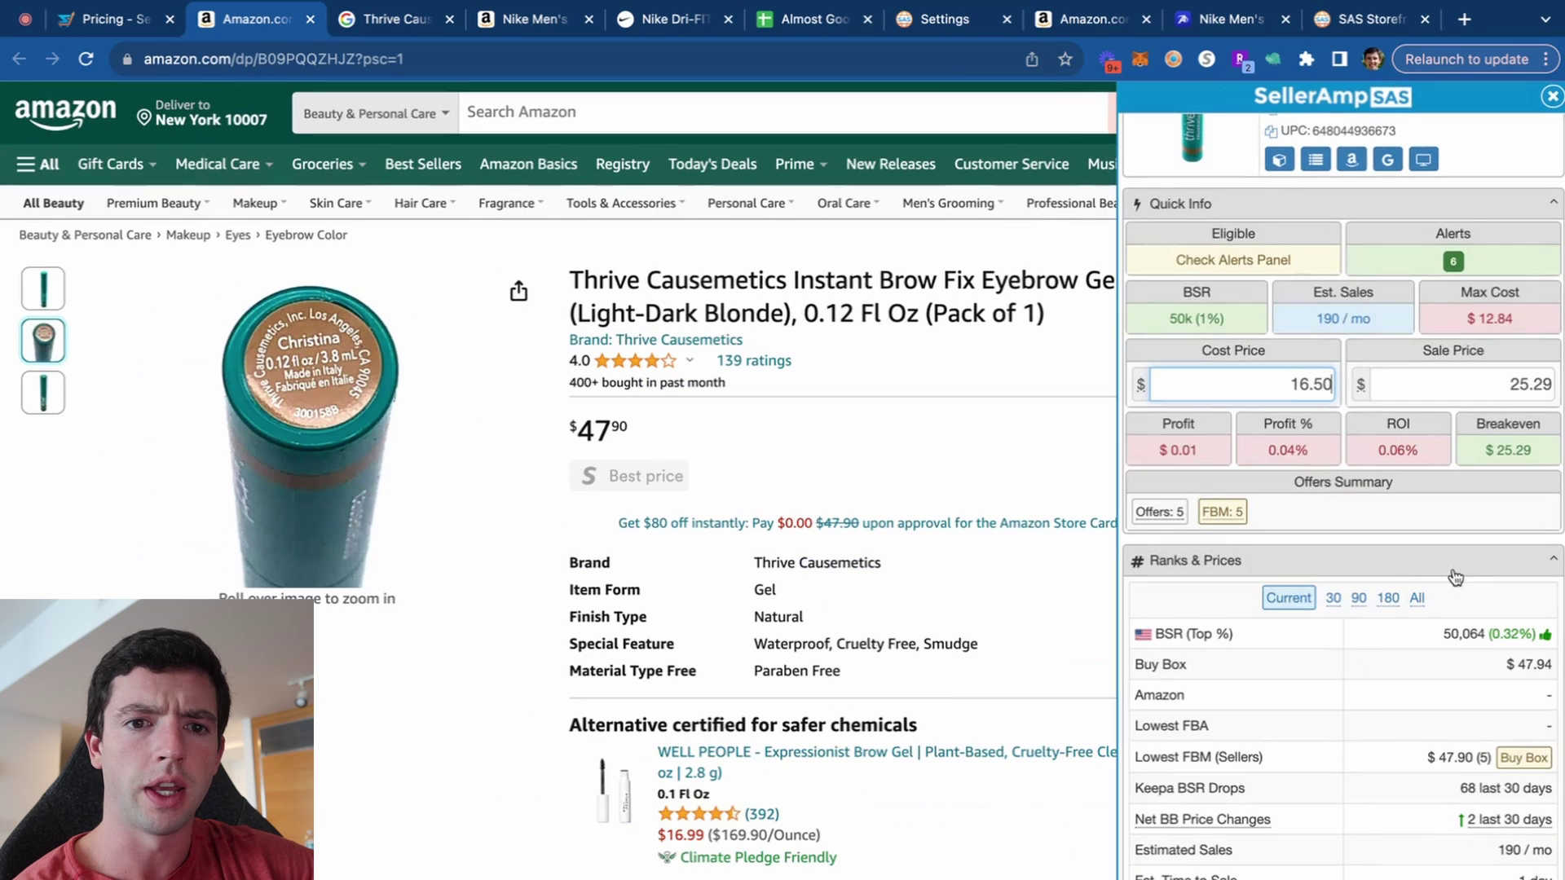
Compare the product's Ranks & Prices figures across the 30-day, 90-day, 180-day and lifetime averages.
{"action": "scroll", "coordinate": [1456, 577], "scroll_direction": "down", "scroll_amount": 5}
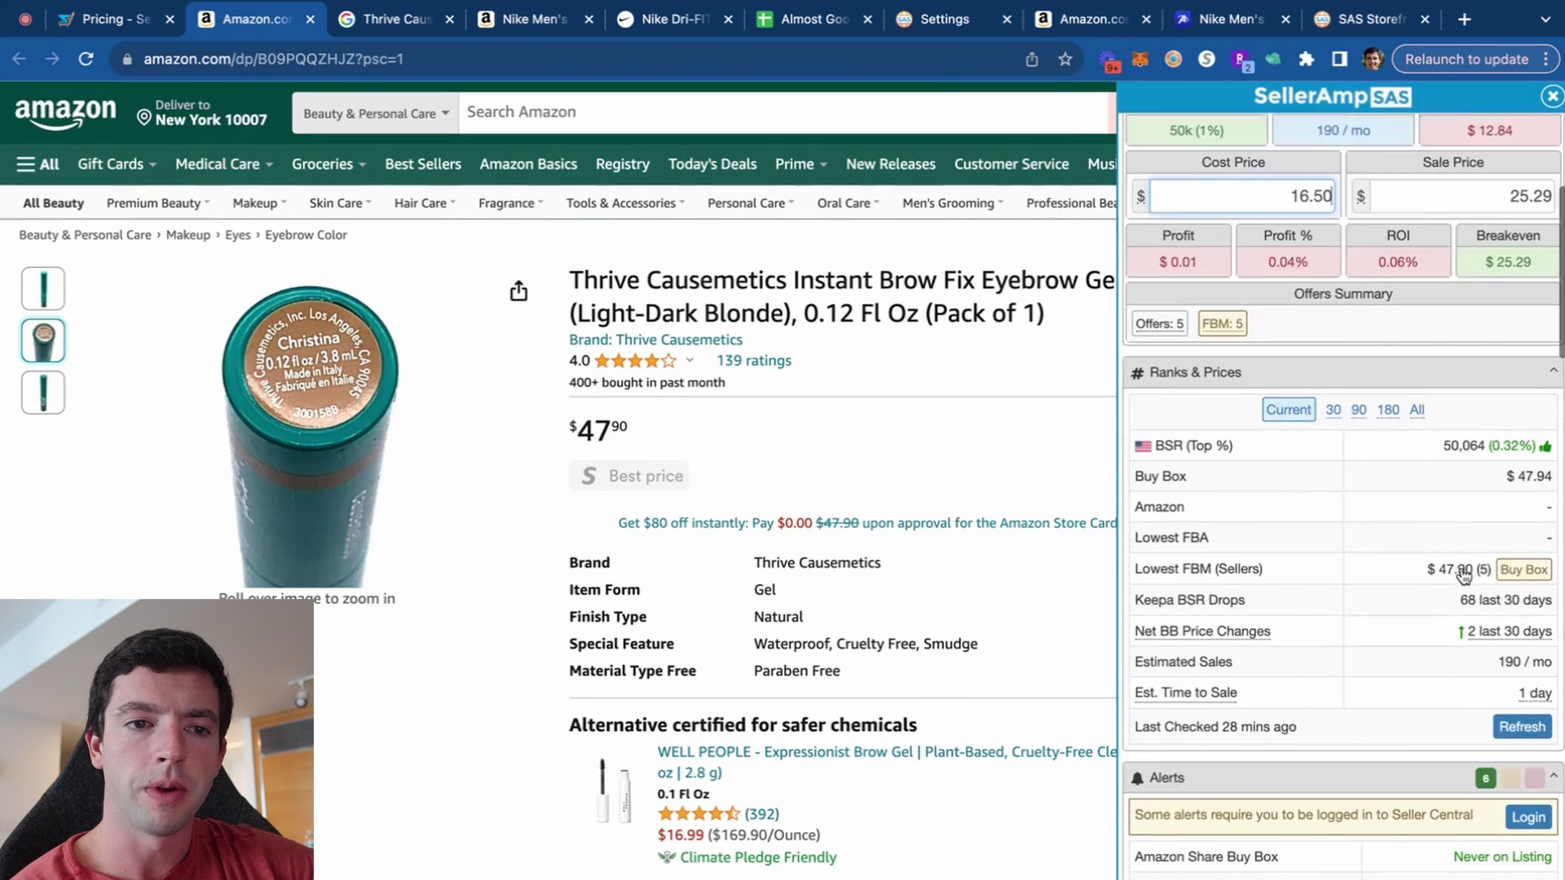
{"action": "scroll", "coordinate": [1464, 577], "scroll_direction": "down", "scroll_amount": 2}
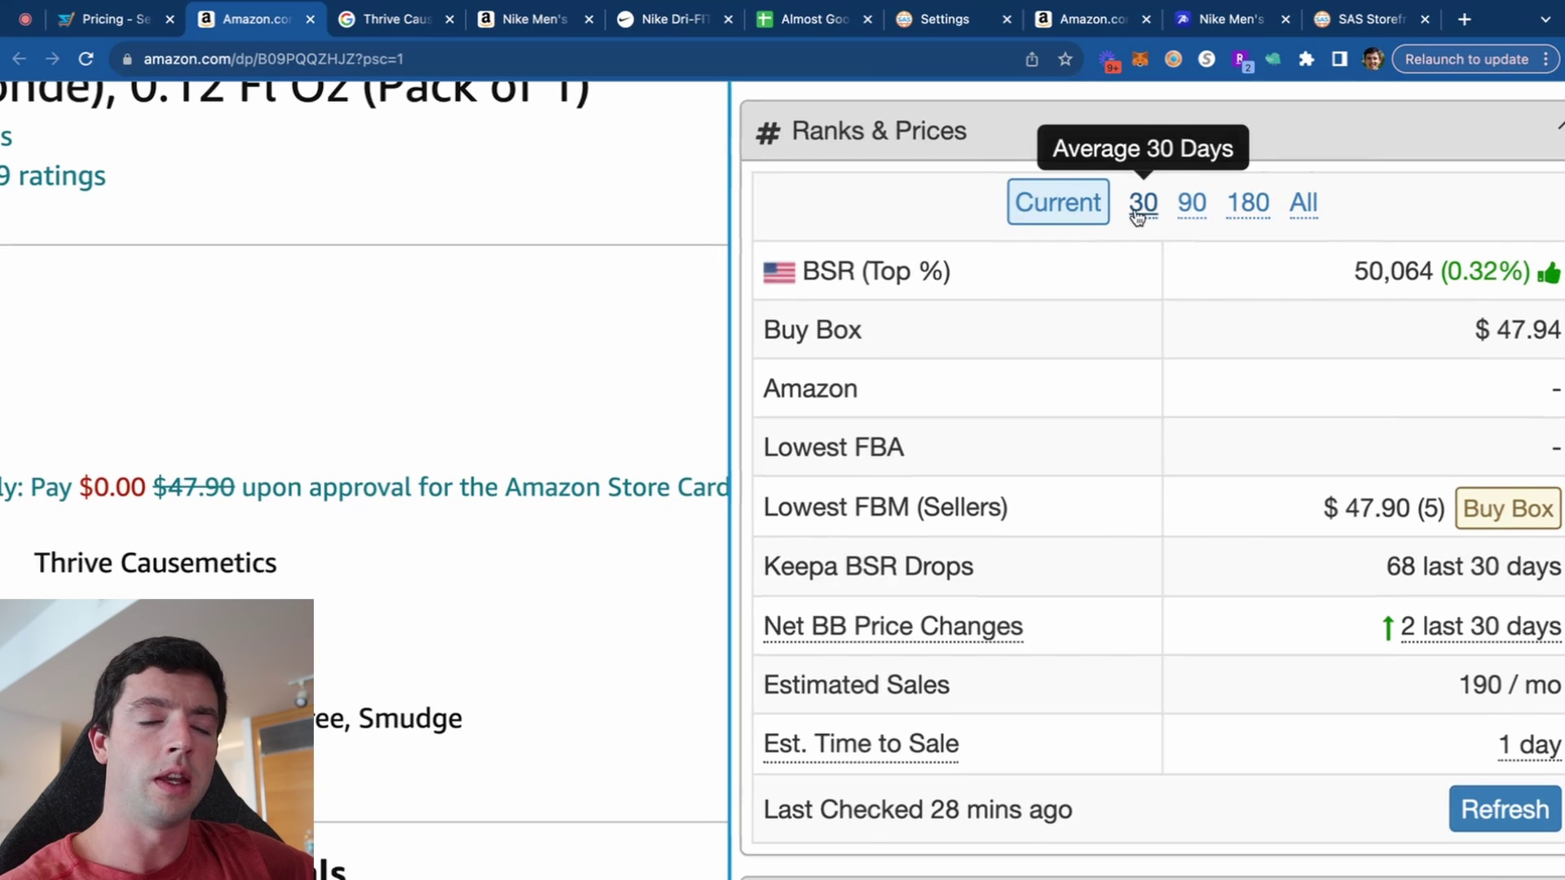
{"action": "left_click", "coordinate": [1141, 204]}
{"action": "left_click", "coordinate": [1190, 205]}
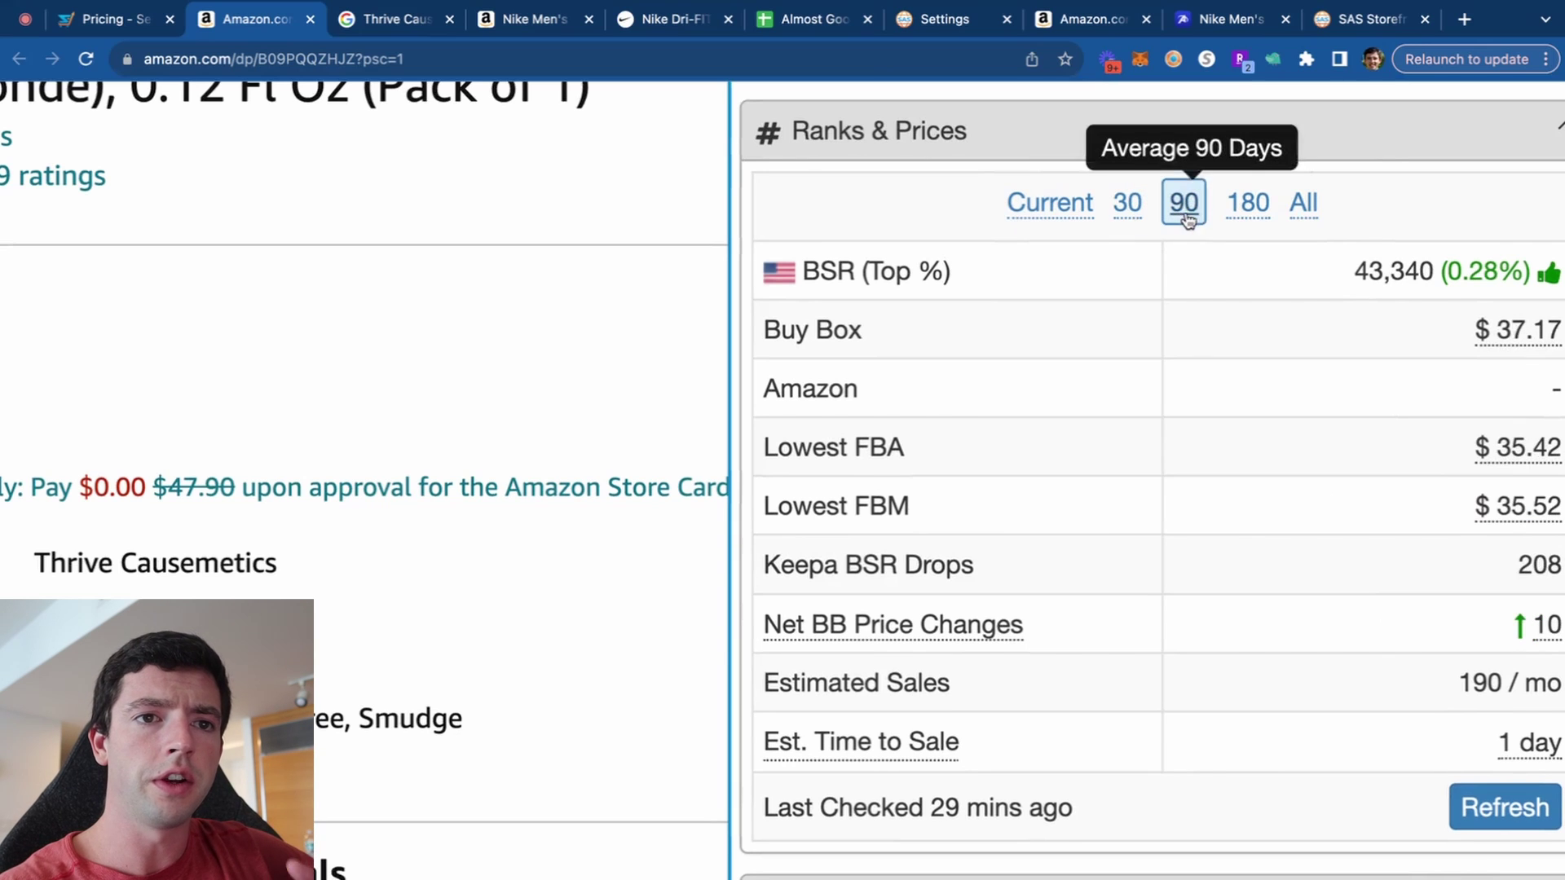
{"action": "left_click", "coordinate": [1246, 205]}
{"action": "left_click", "coordinate": [1301, 203]}
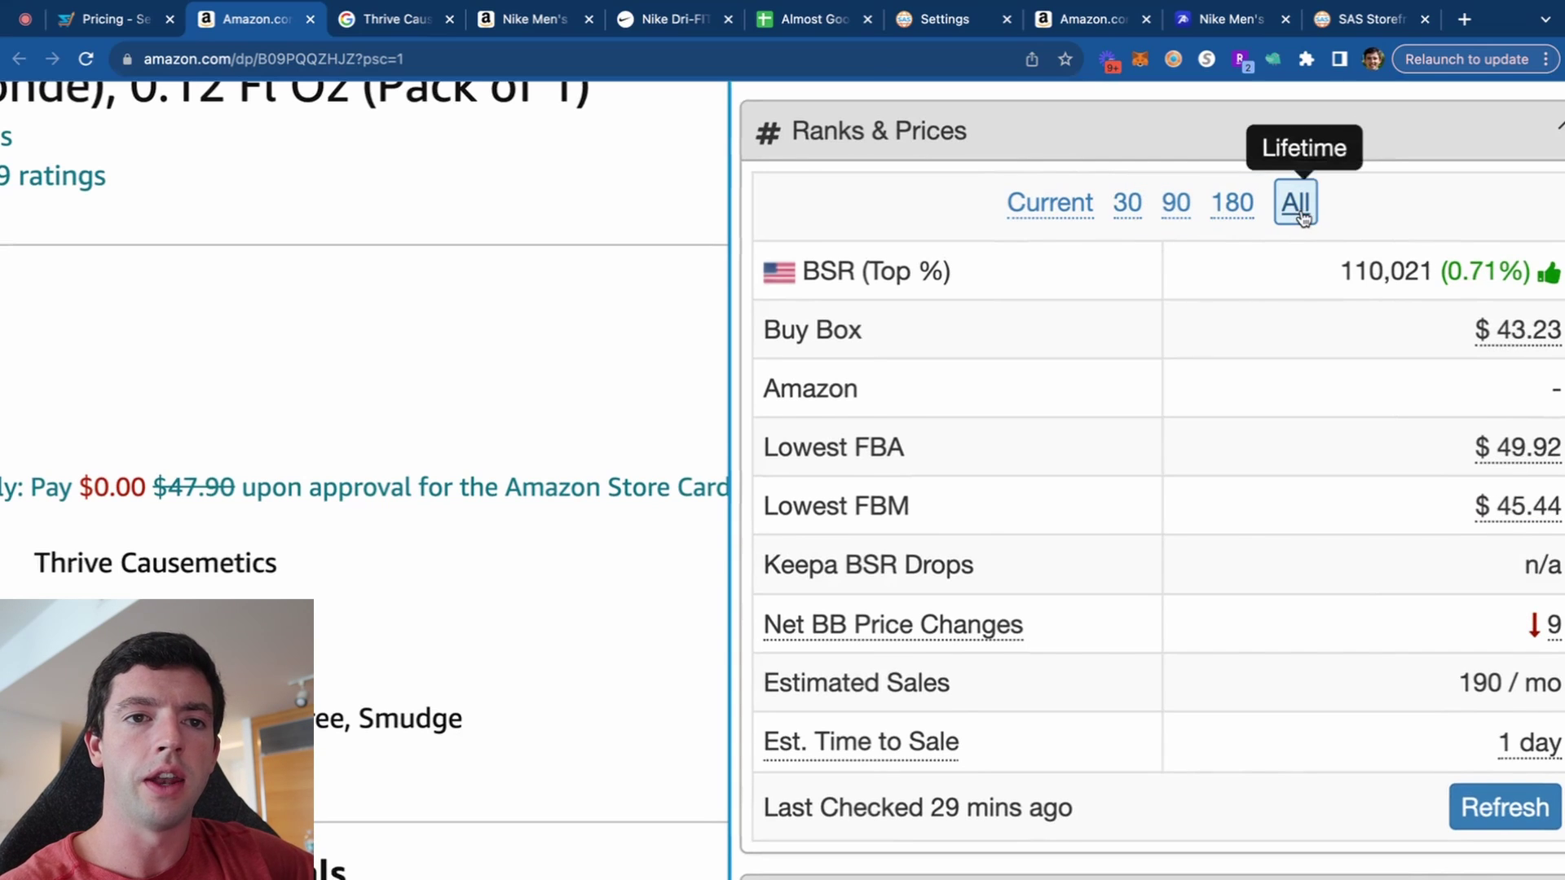
Show the 90-day averages in Ranks & Prices and review the lowest prices, price changes, estimated sales and time to sale.
{"action": "left_click", "coordinate": [1051, 204]}
{"action": "left_click", "coordinate": [1186, 204]}
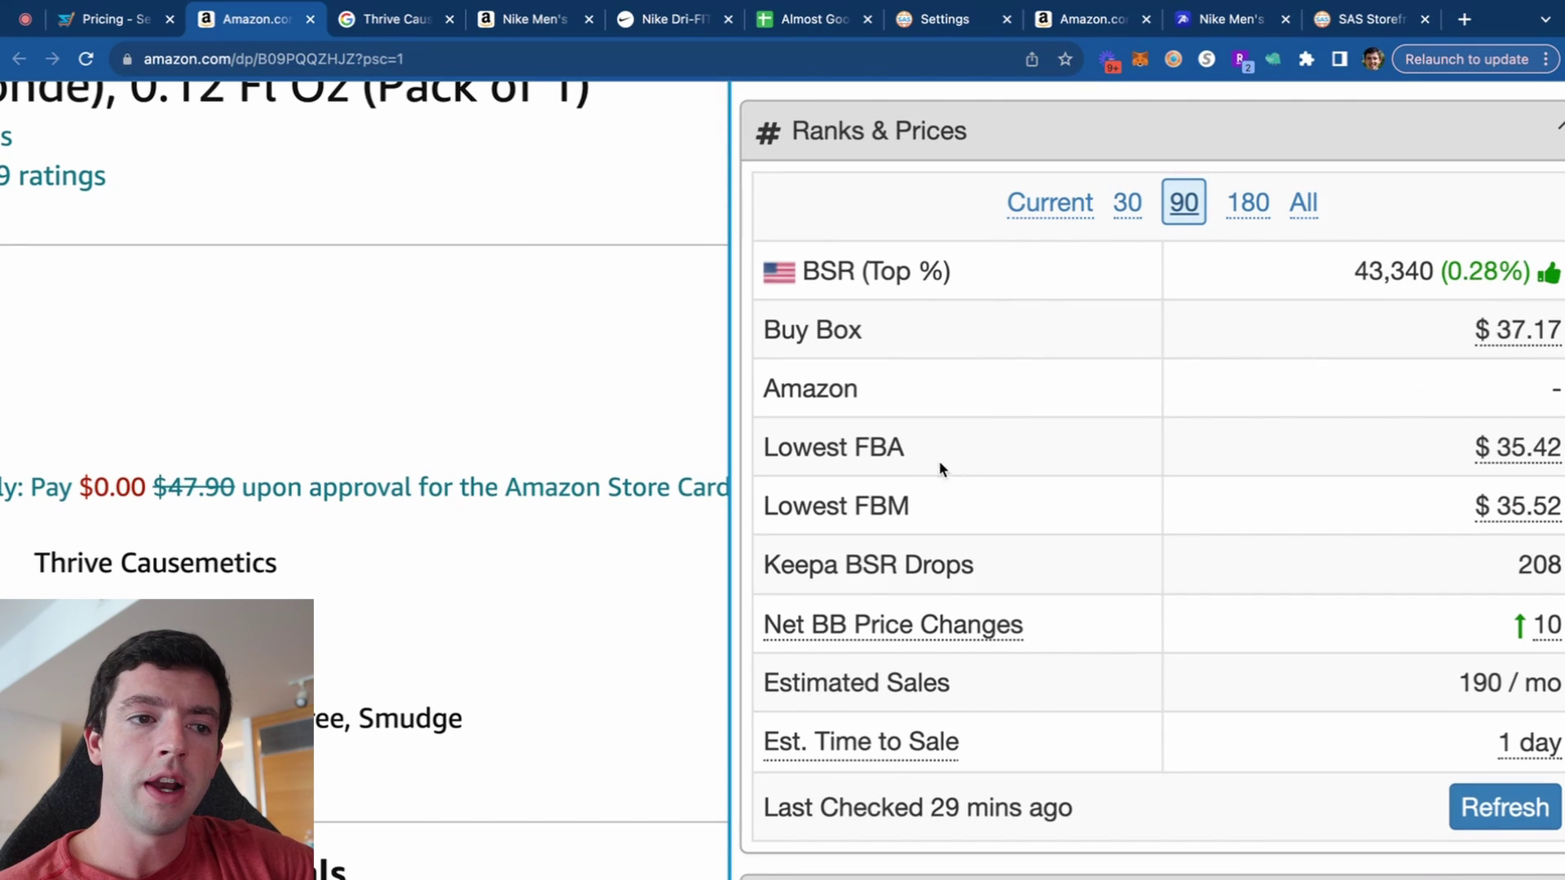
{"action": "scroll", "coordinate": [1190, 514], "scroll_direction": "down", "scroll_amount": 1}
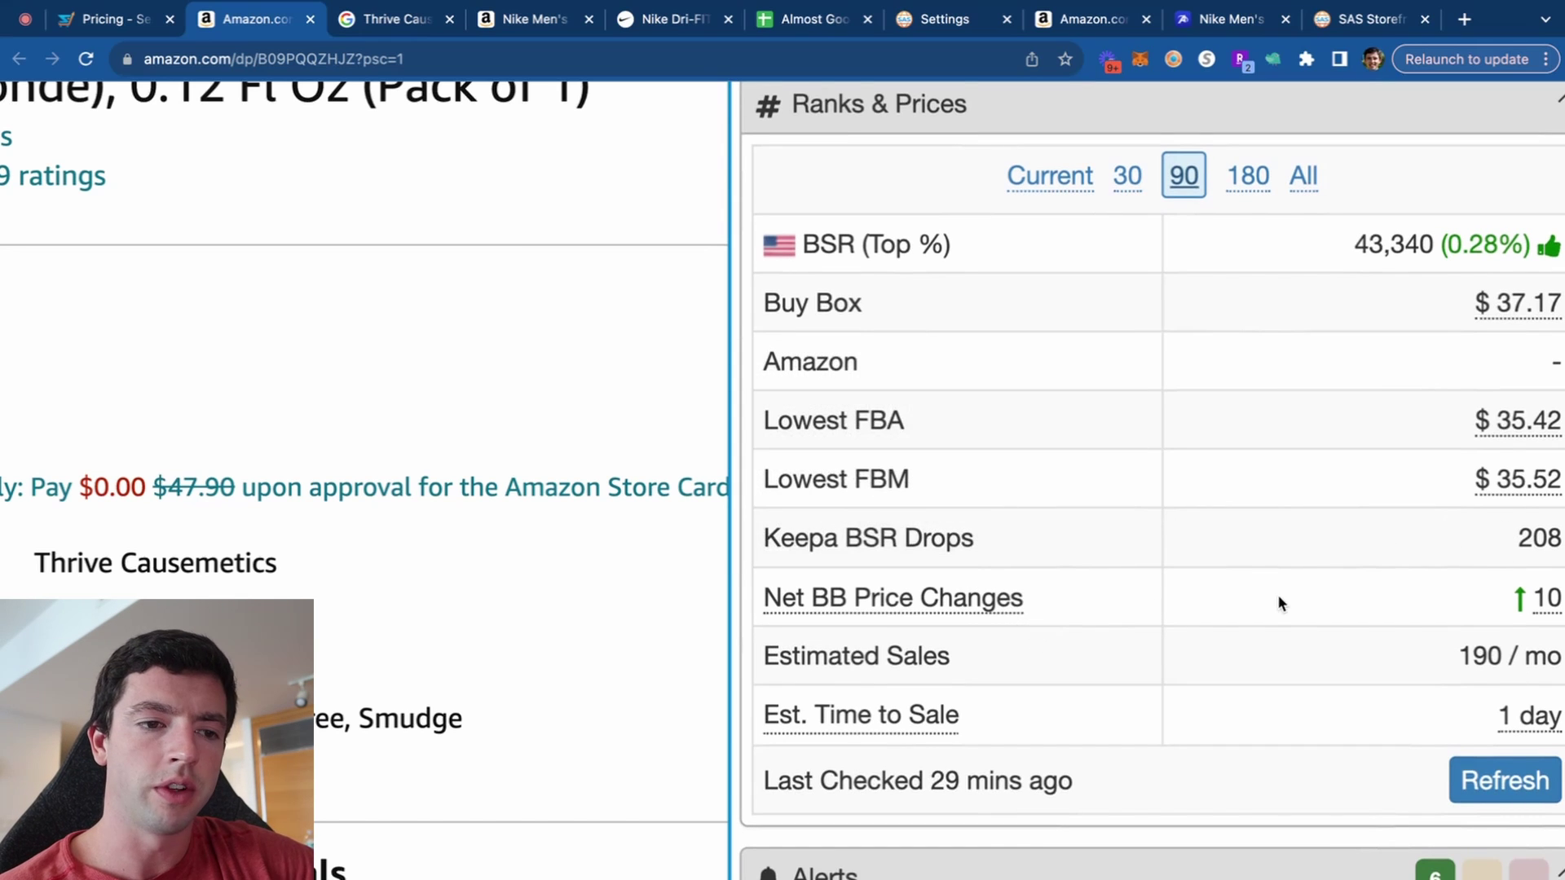
{"action": "scroll", "coordinate": [1278, 599], "scroll_direction": "down", "scroll_amount": 1}
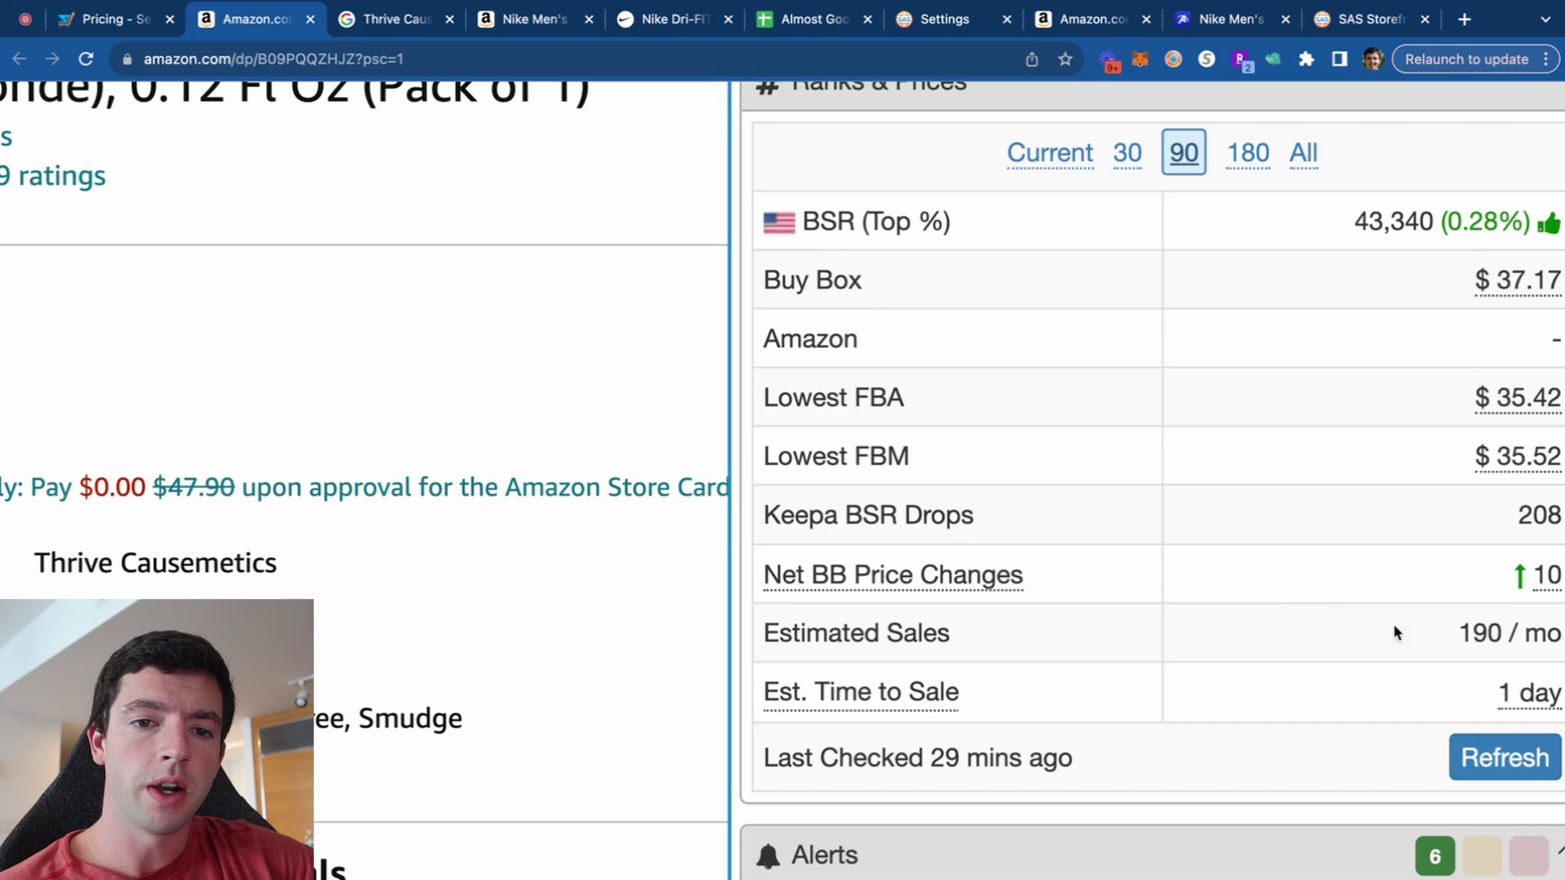
{"action": "scroll", "coordinate": [1420, 628], "scroll_direction": "down", "scroll_amount": 1}
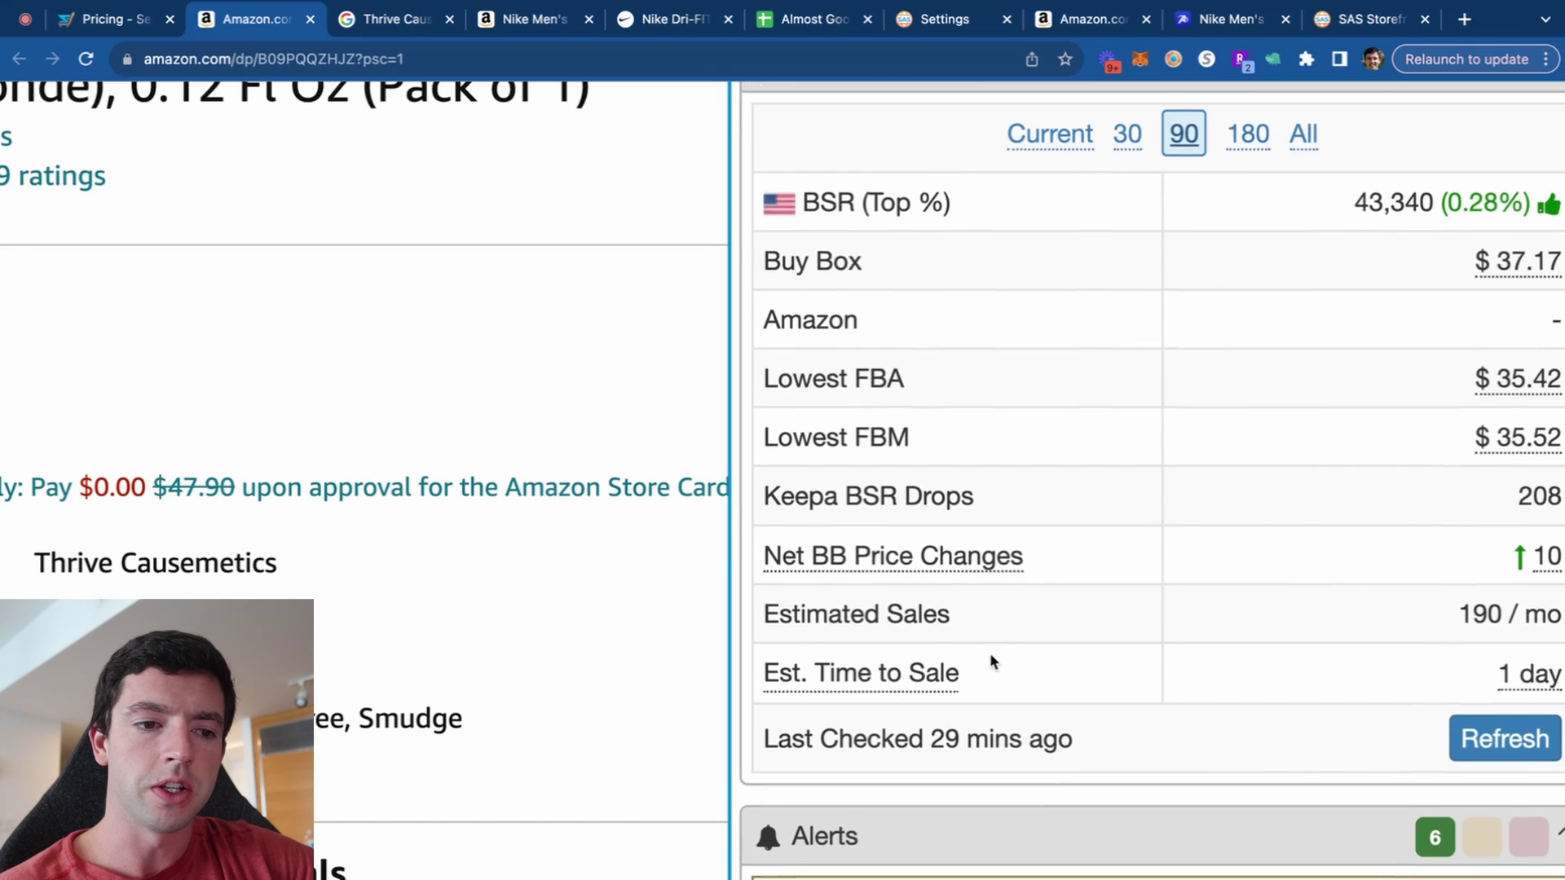
Review the product's alerts, including Amazon's Buy Box share, private label, IP analysis, size, meltable status and variations.
{"action": "scroll", "coordinate": [990, 653], "scroll_direction": "down", "scroll_amount": 5}
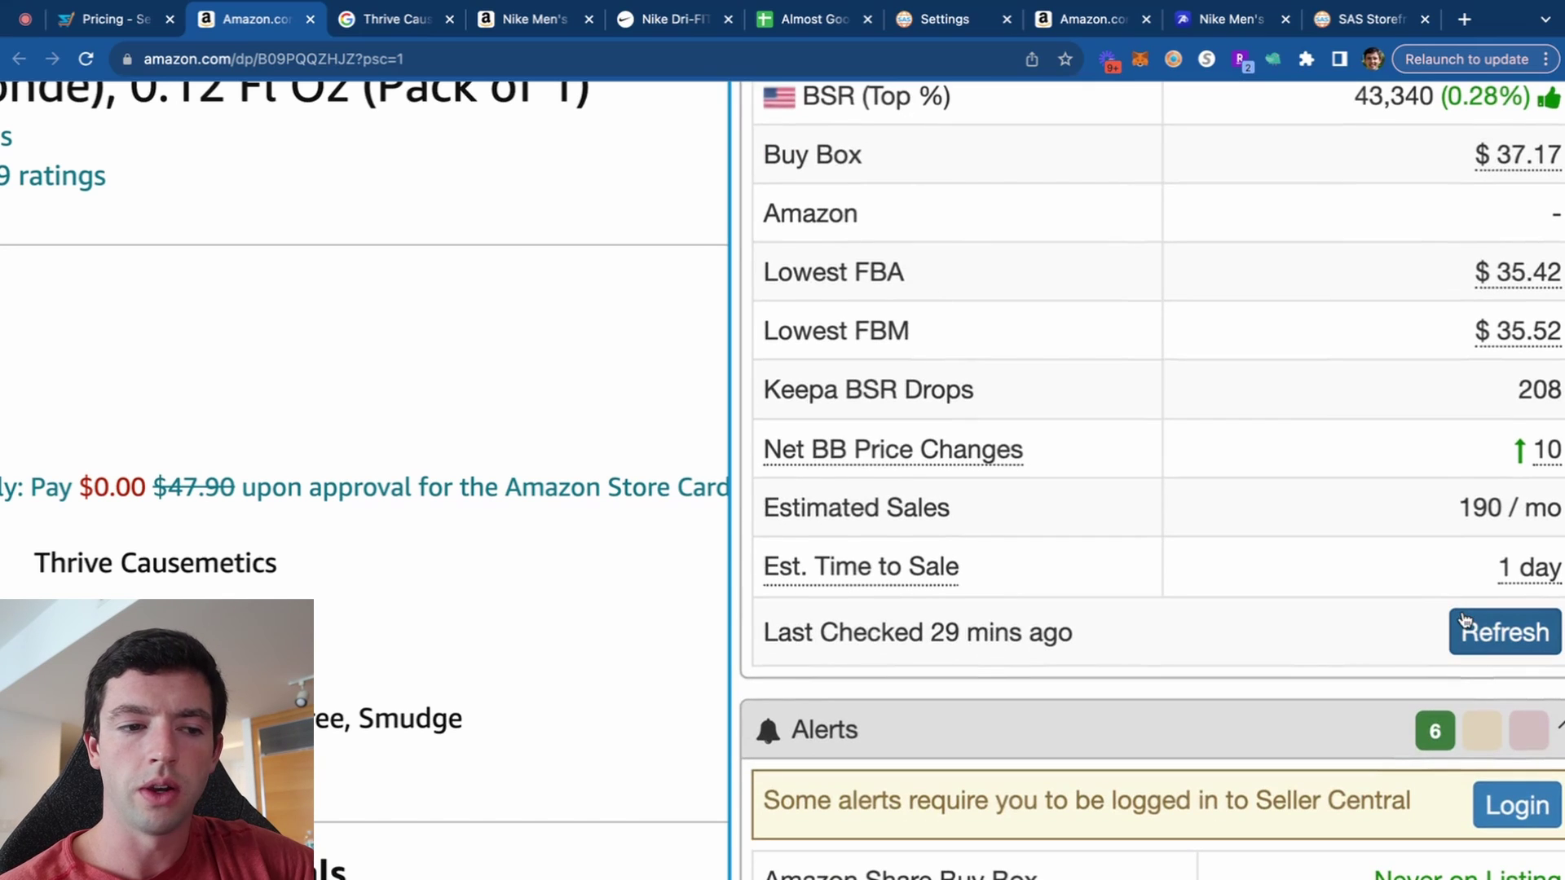
{"action": "scroll", "coordinate": [1465, 621], "scroll_direction": "down", "scroll_amount": 10}
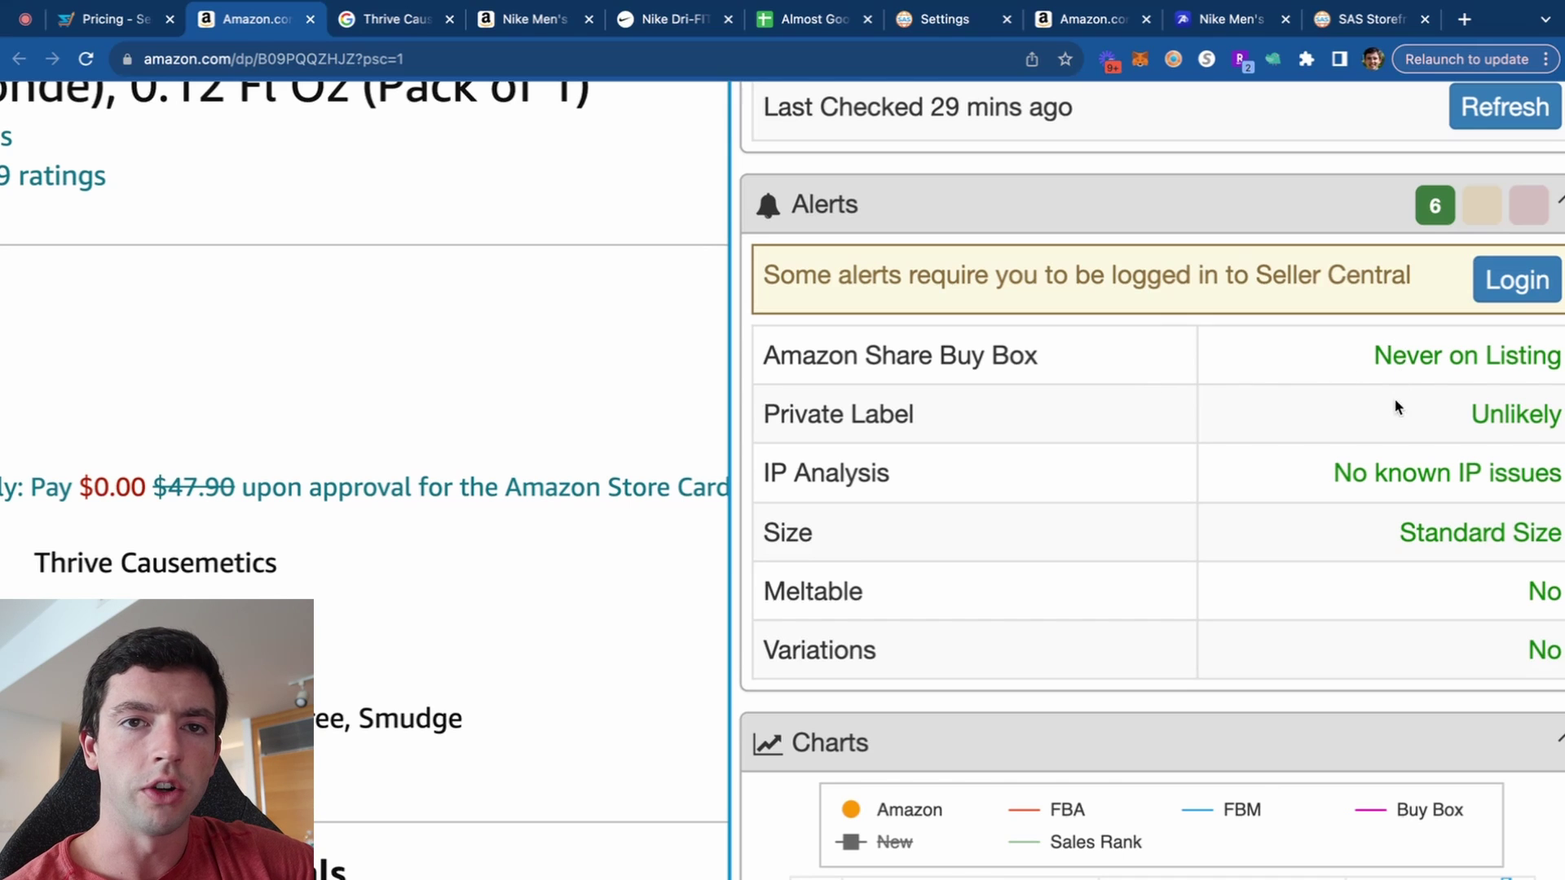
{"action": "key", "text": "super+minus"}
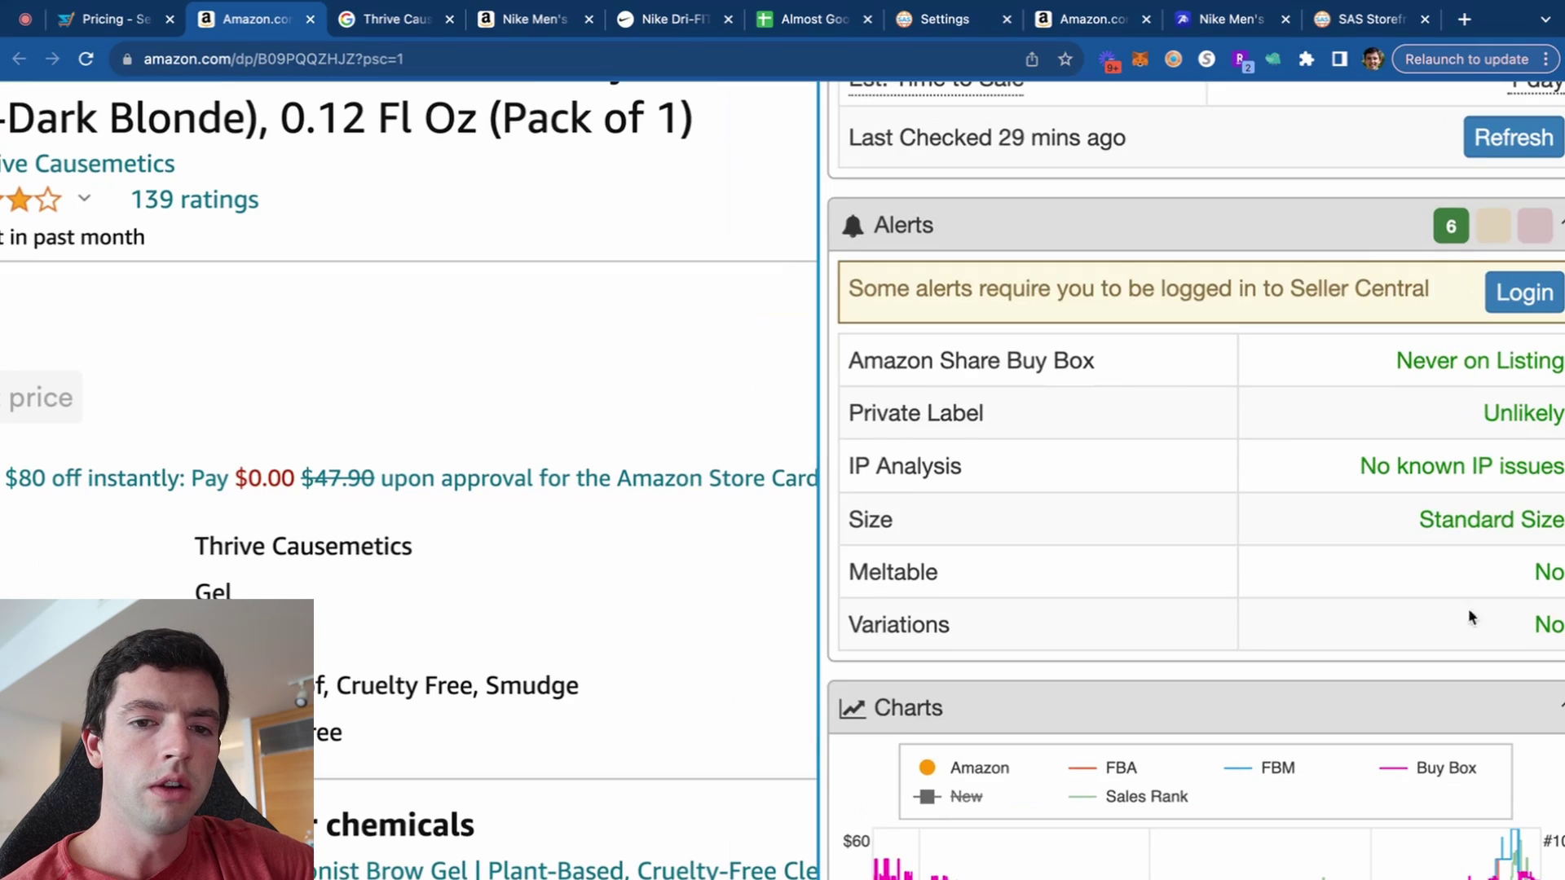
Examine the offer count trend in the three-month chart from mid-November into early December.
{"action": "scroll", "coordinate": [1484, 636], "scroll_direction": "down", "scroll_amount": 5}
{"action": "scroll", "coordinate": [1503, 678], "scroll_direction": "right", "scroll_amount": 1}
{"action": "mouse_move", "coordinate": [1146, 559]}
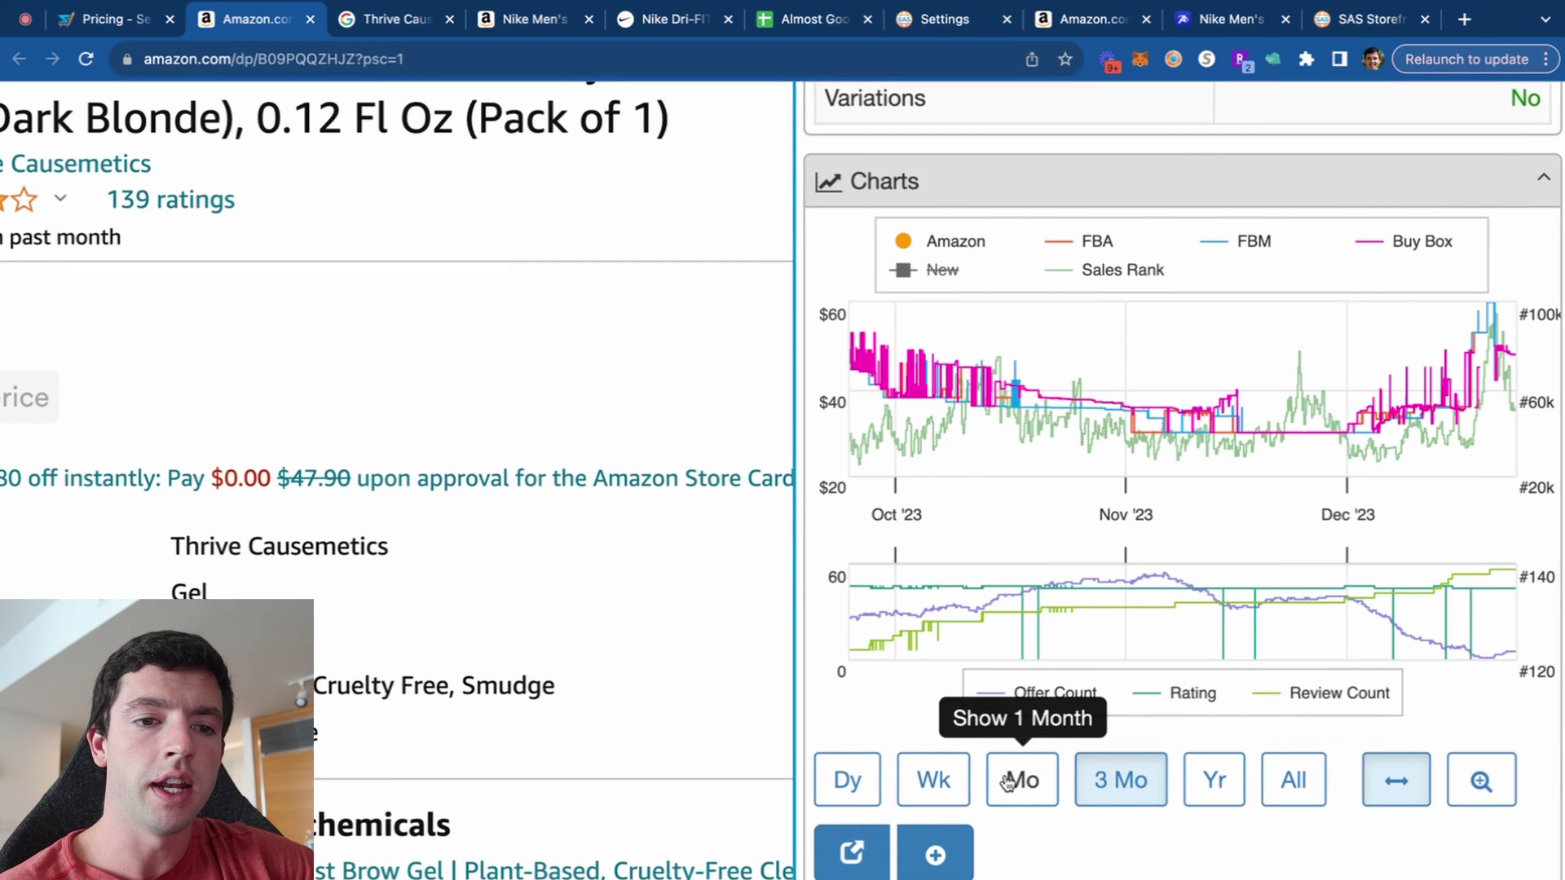
{"action": "mouse_move", "coordinate": [1262, 543]}
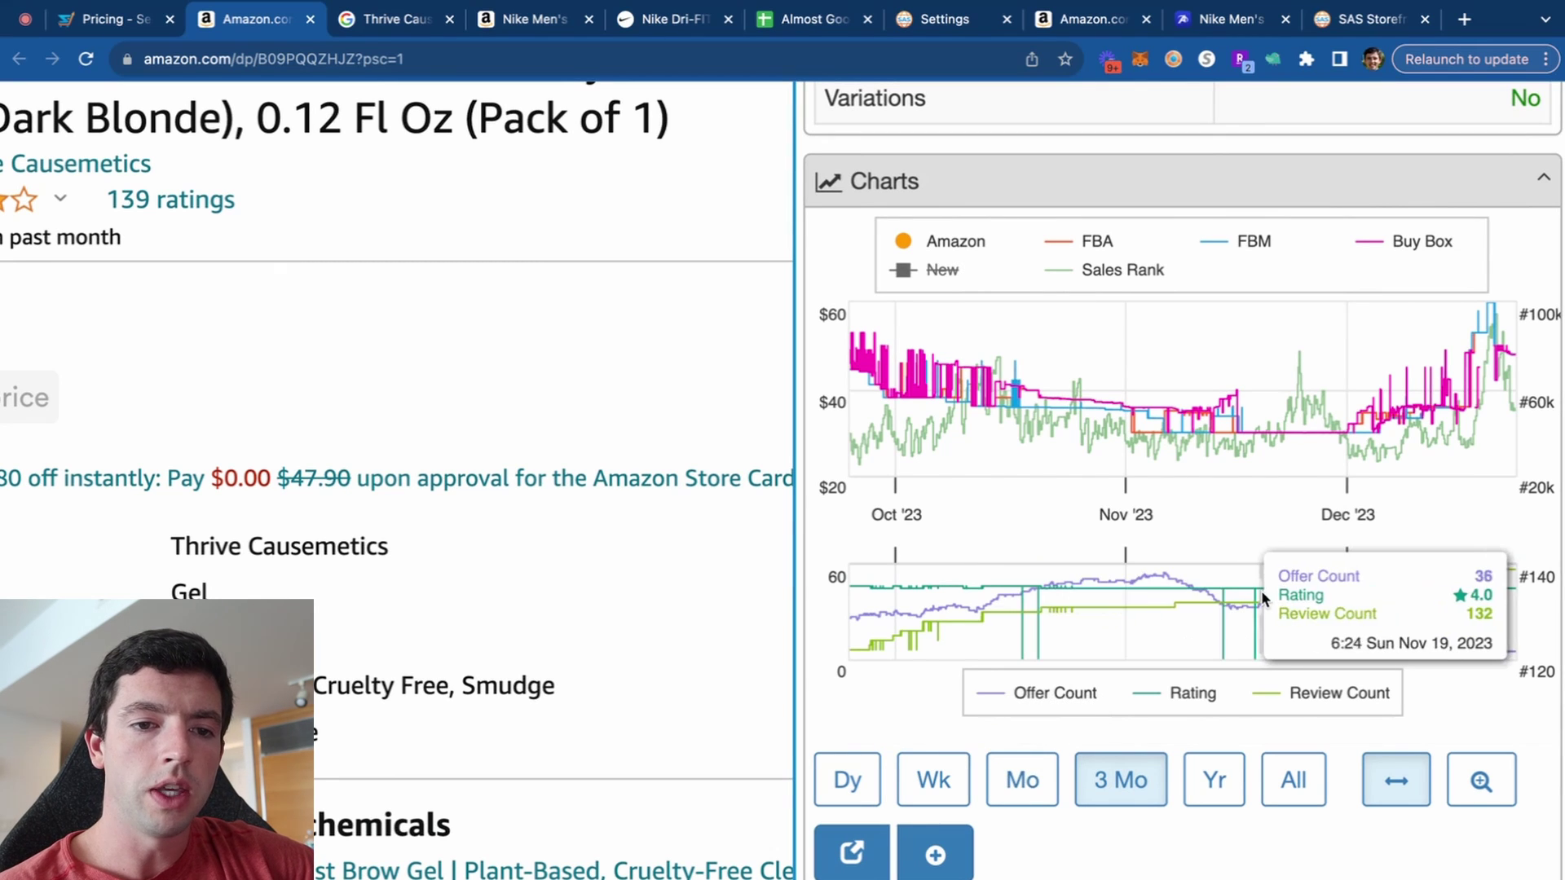
{"action": "scroll", "coordinate": [1503, 603], "scroll_direction": "up", "scroll_amount": 3}
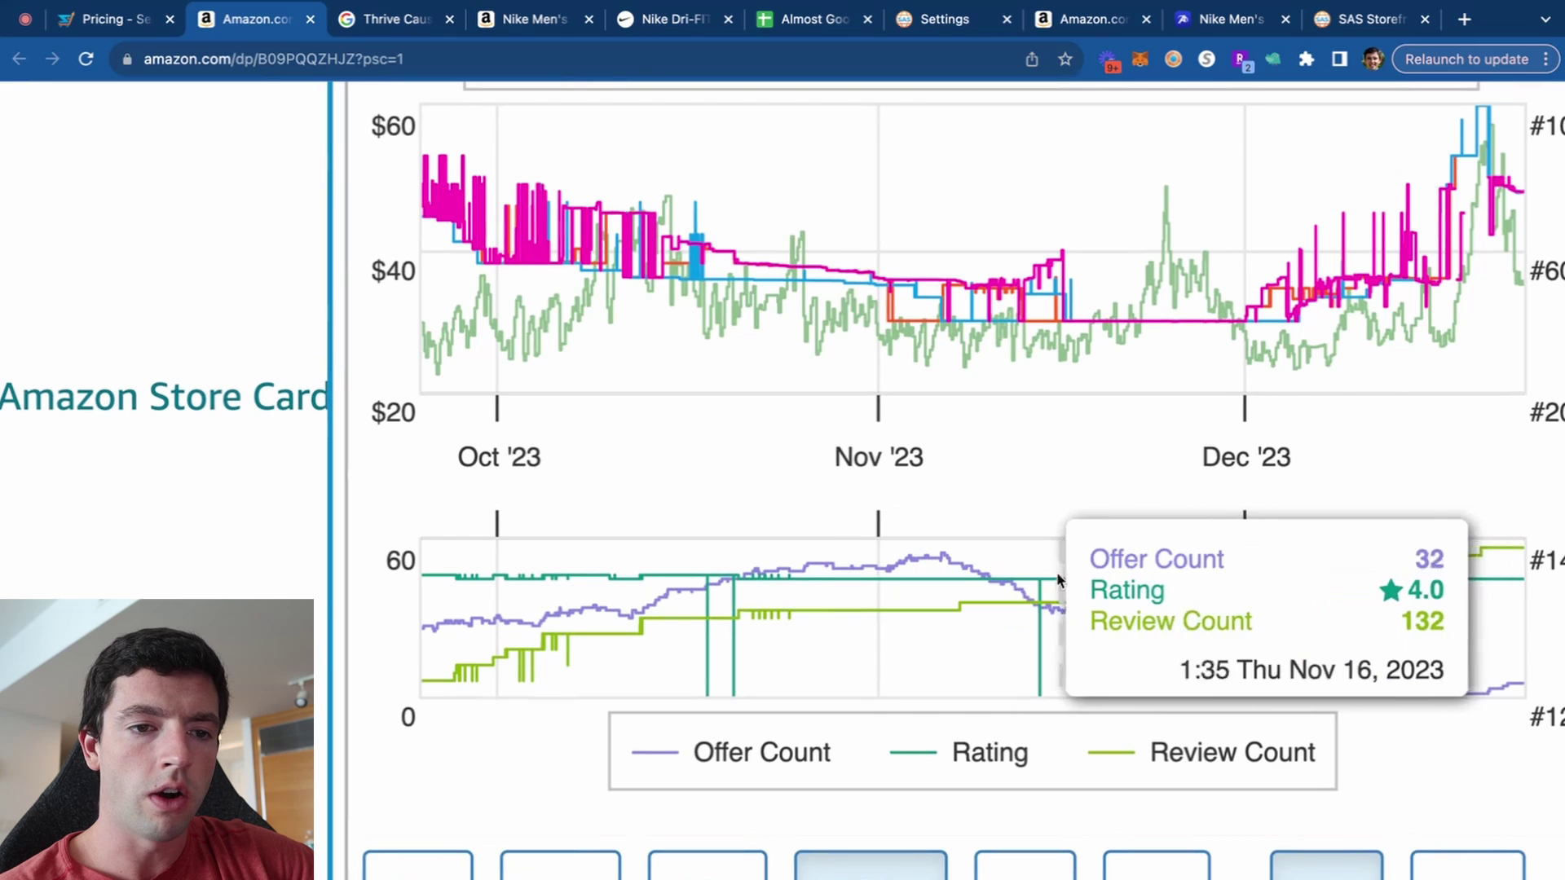
{"action": "scroll", "coordinate": [1259, 605], "scroll_direction": "down", "scroll_amount": 3}
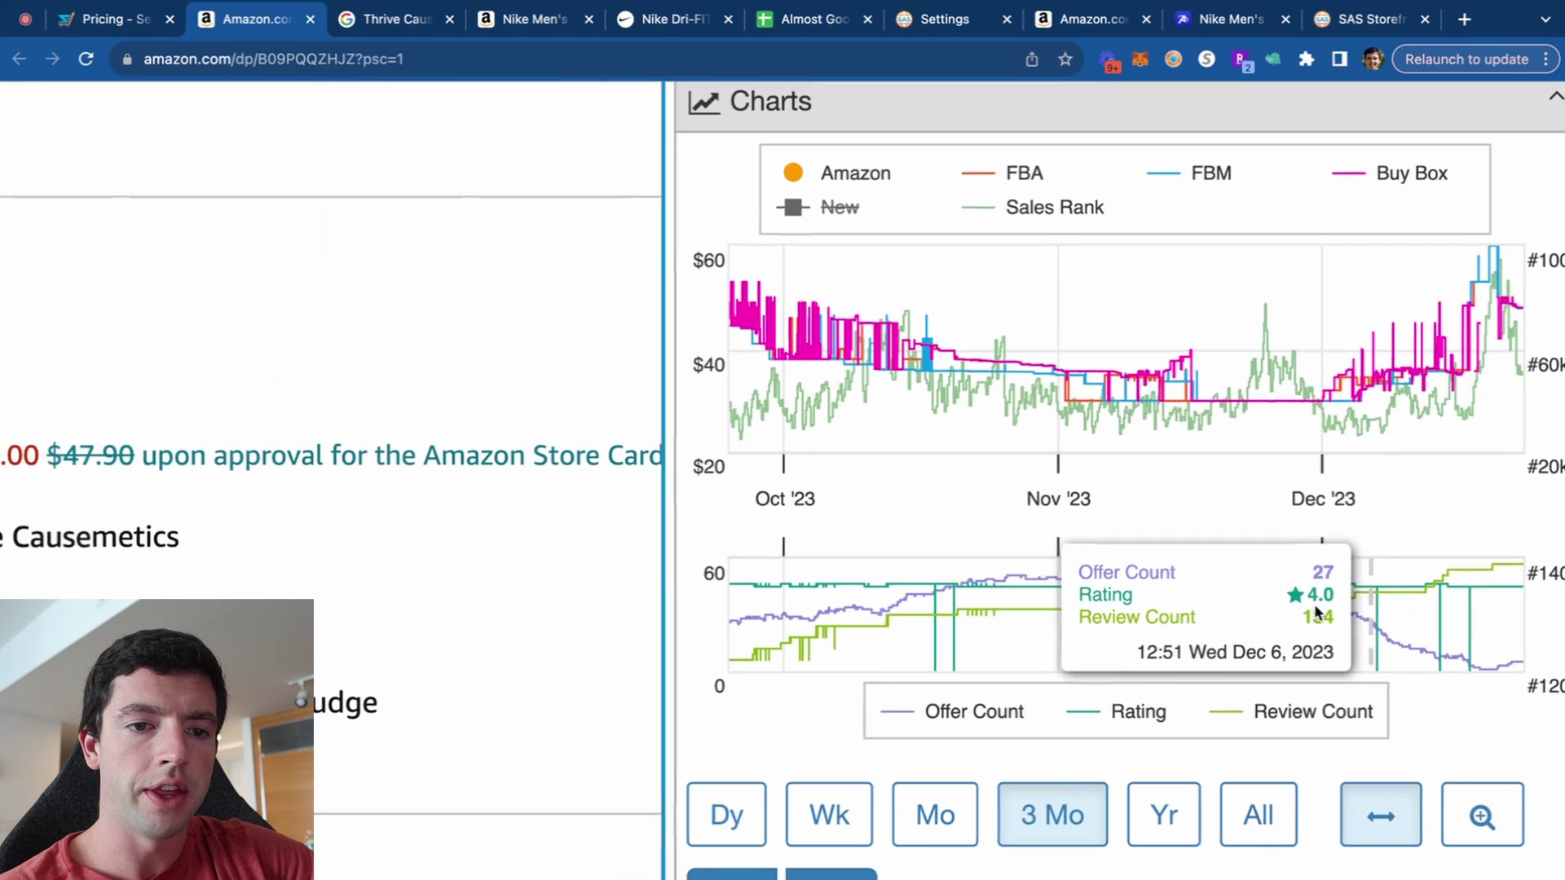
Inspect the FBA, FBM and Buy Box price history for late November and December in the three-month chart.
{"action": "scroll", "coordinate": [1310, 613], "scroll_direction": "down", "scroll_amount": 2}
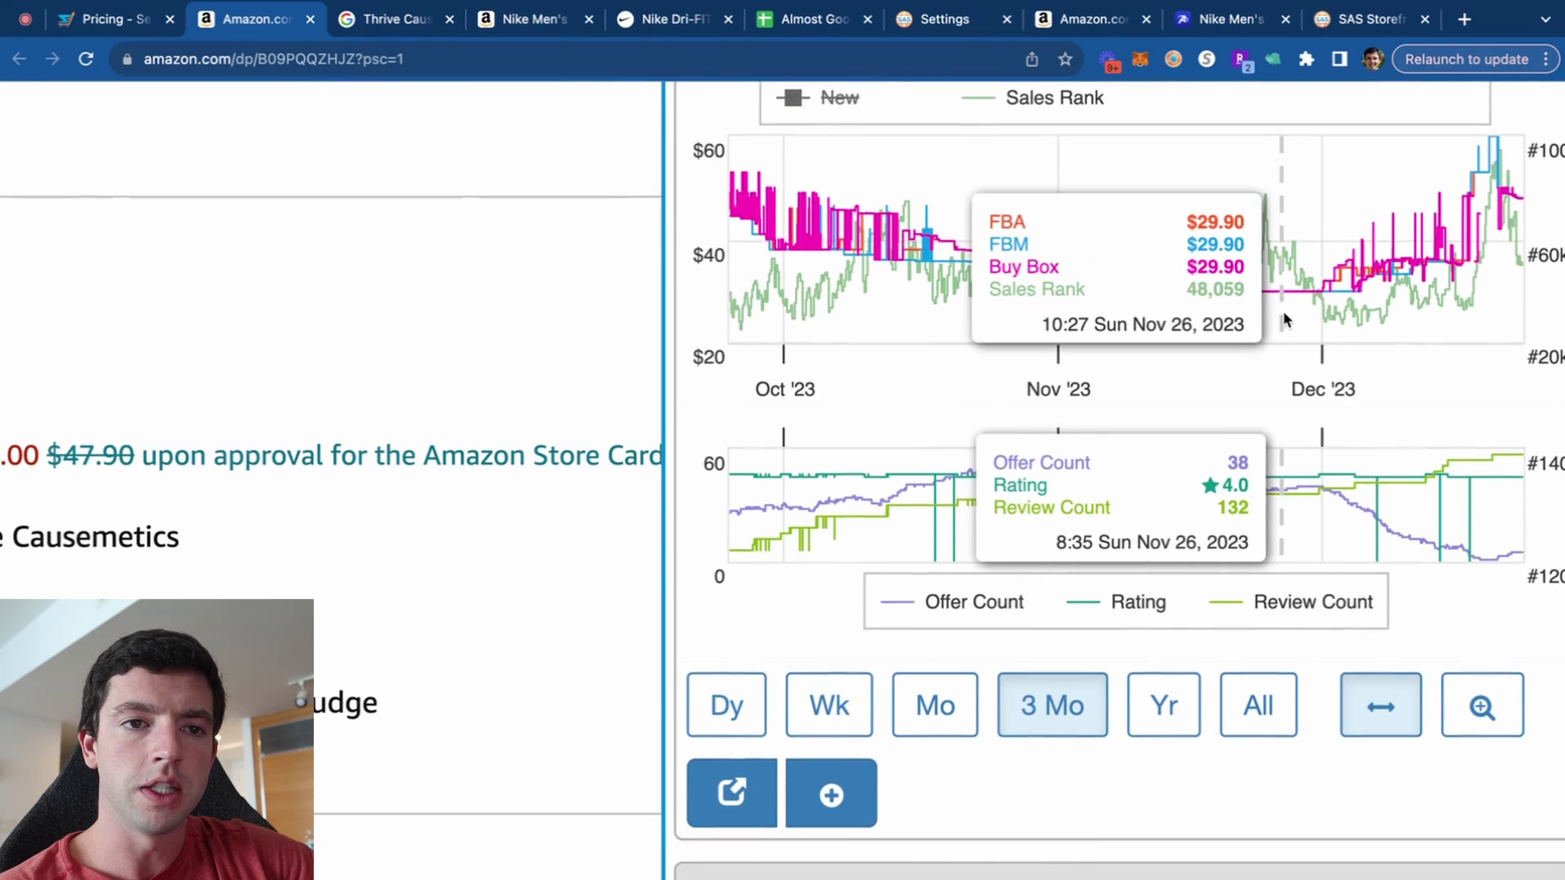
{"action": "scroll", "coordinate": [1487, 269], "scroll_direction": "down", "scroll_amount": 5}
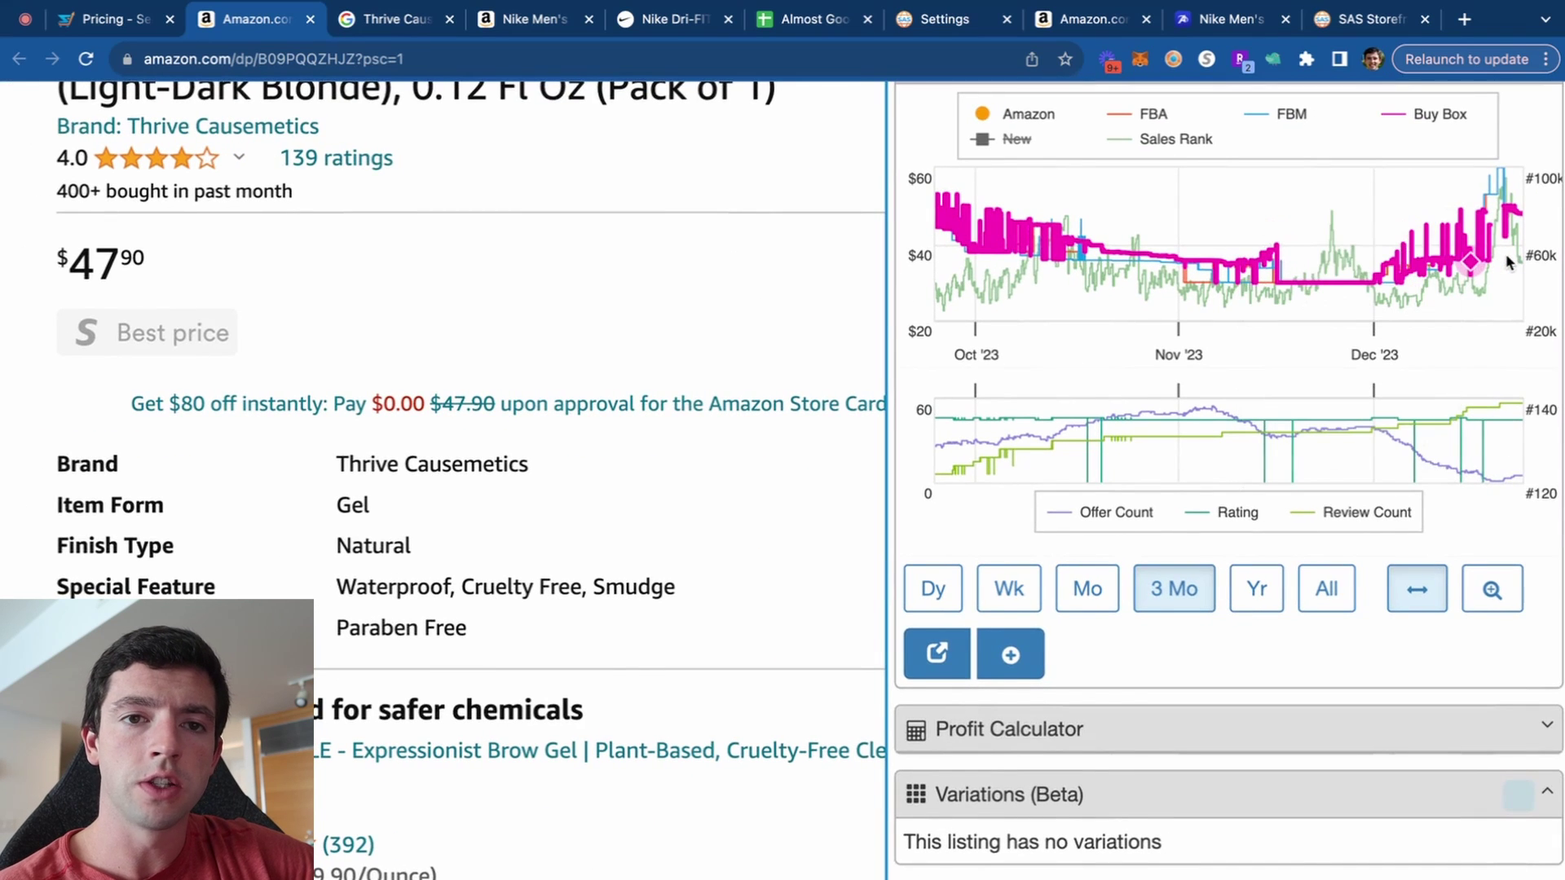
{"action": "scroll", "coordinate": [1508, 261], "scroll_direction": "up", "scroll_amount": 1}
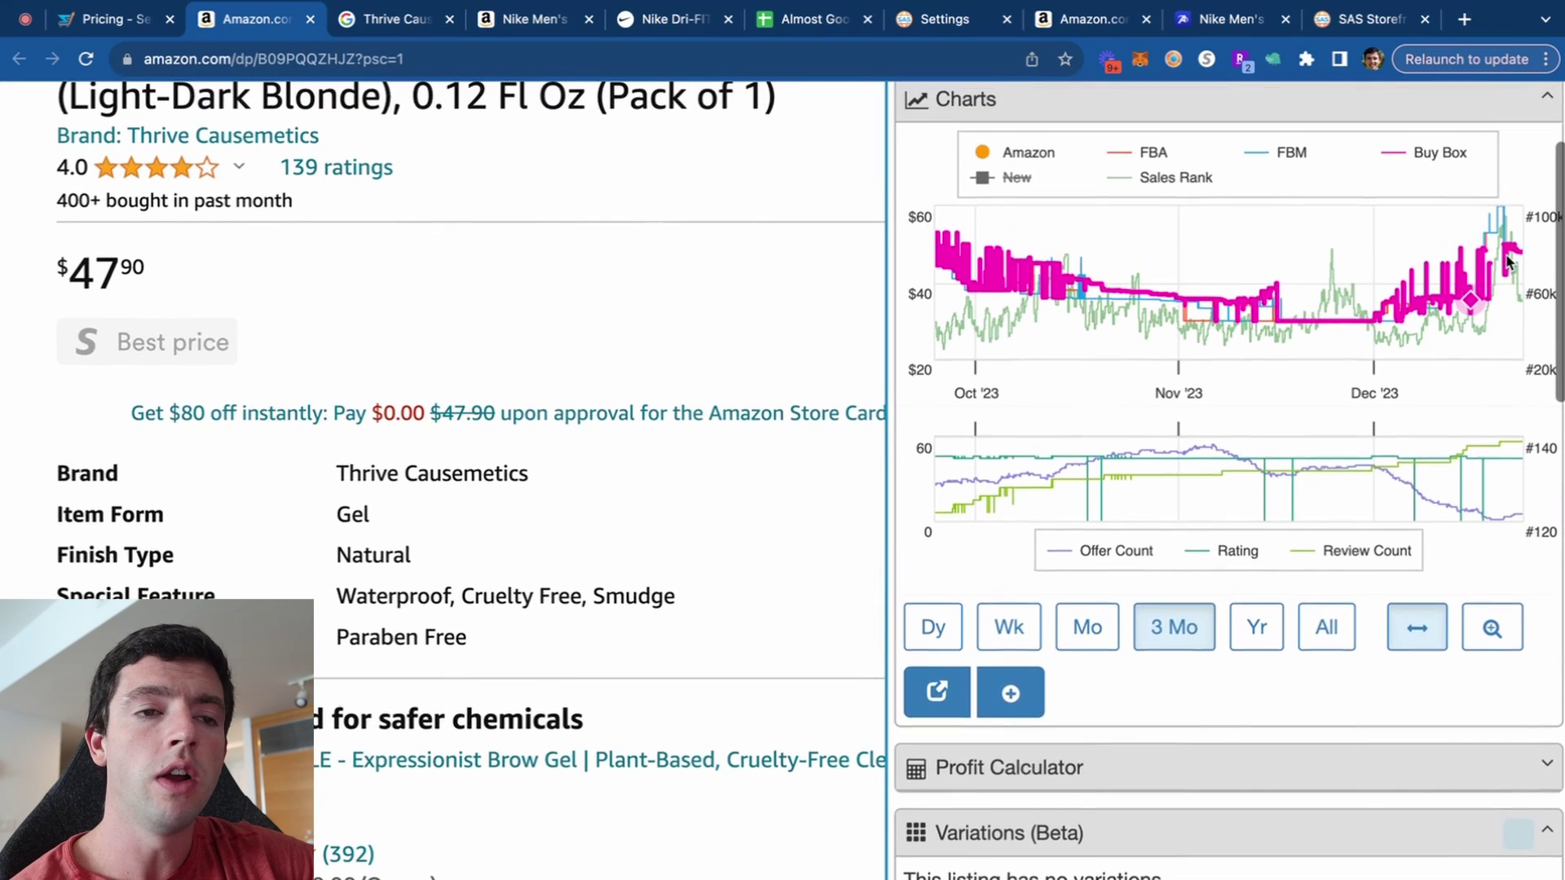
{"action": "mouse_move", "coordinate": [1507, 261]}
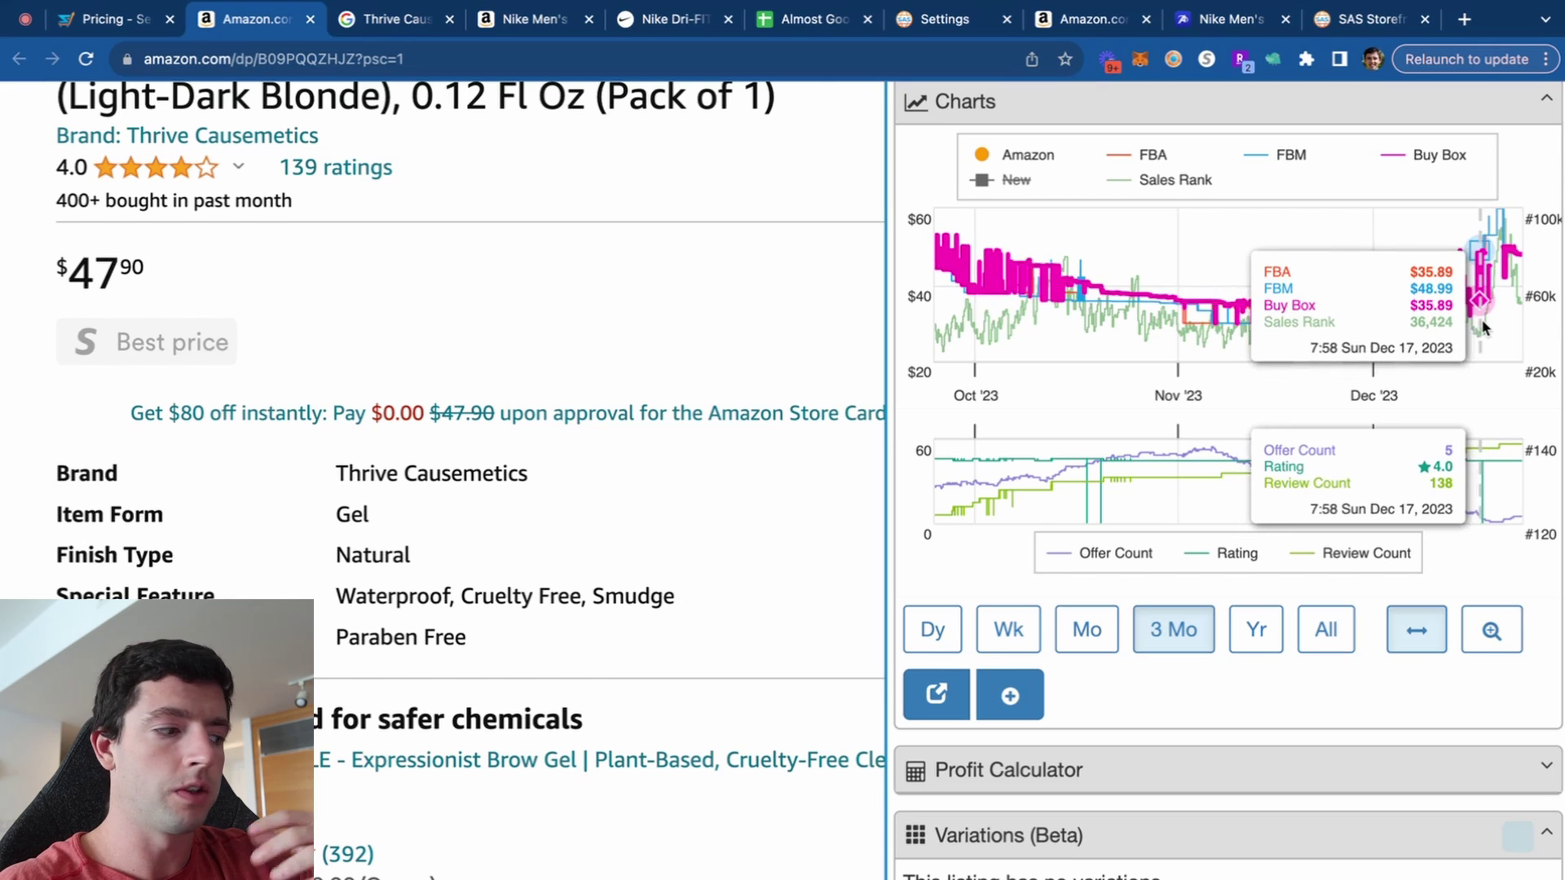
{"action": "key", "text": "super+minus"}
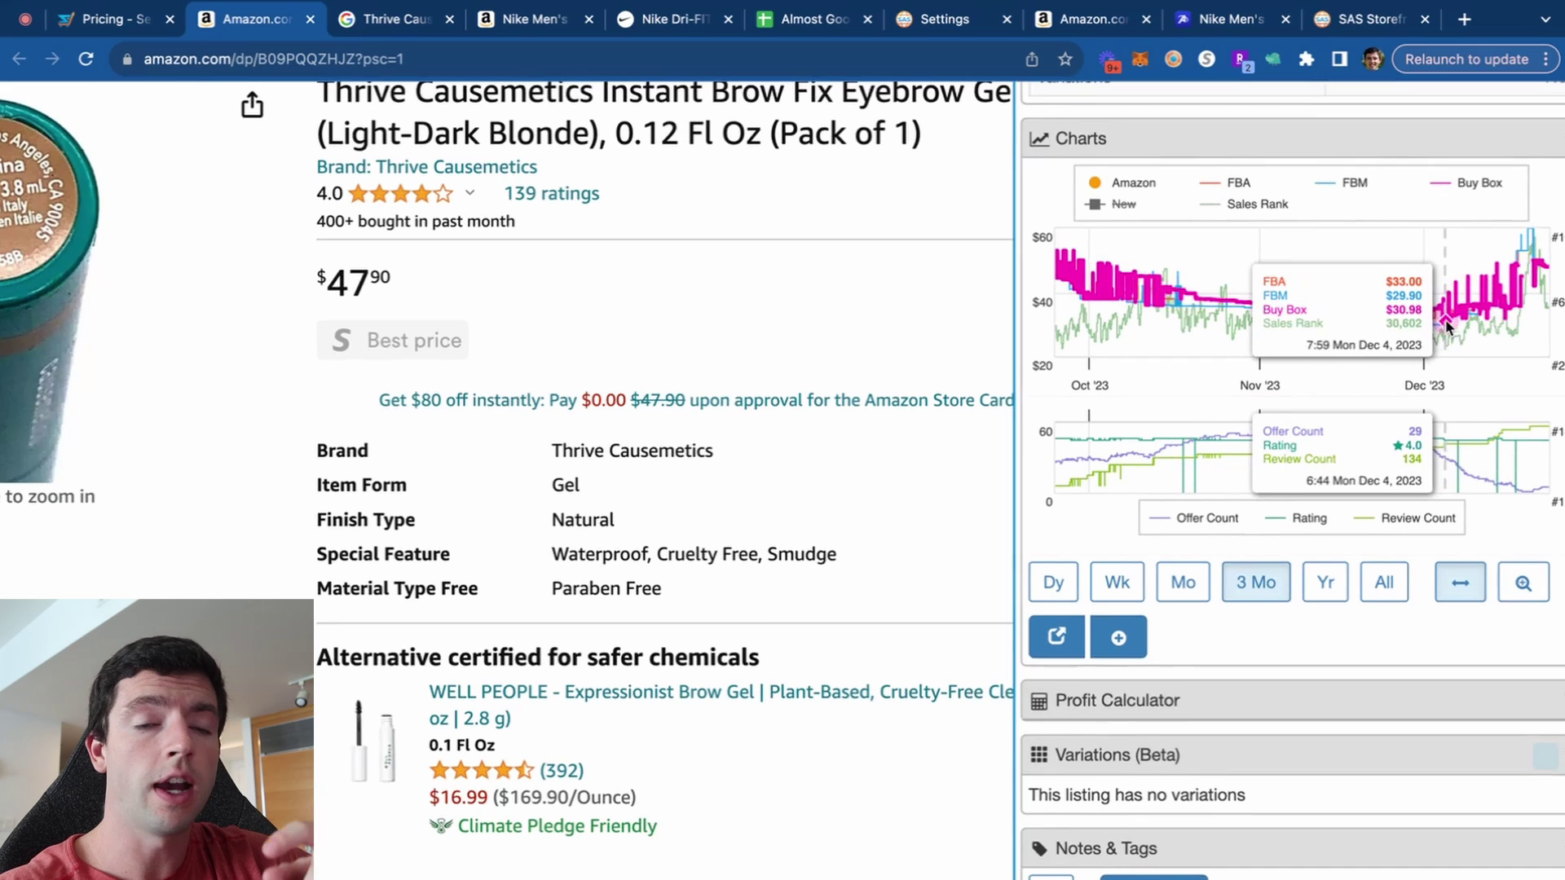
Compare the offer count history with the FBM price and sales rank around late December.
{"action": "scroll", "coordinate": [1447, 320], "scroll_direction": "down", "scroll_amount": 1}
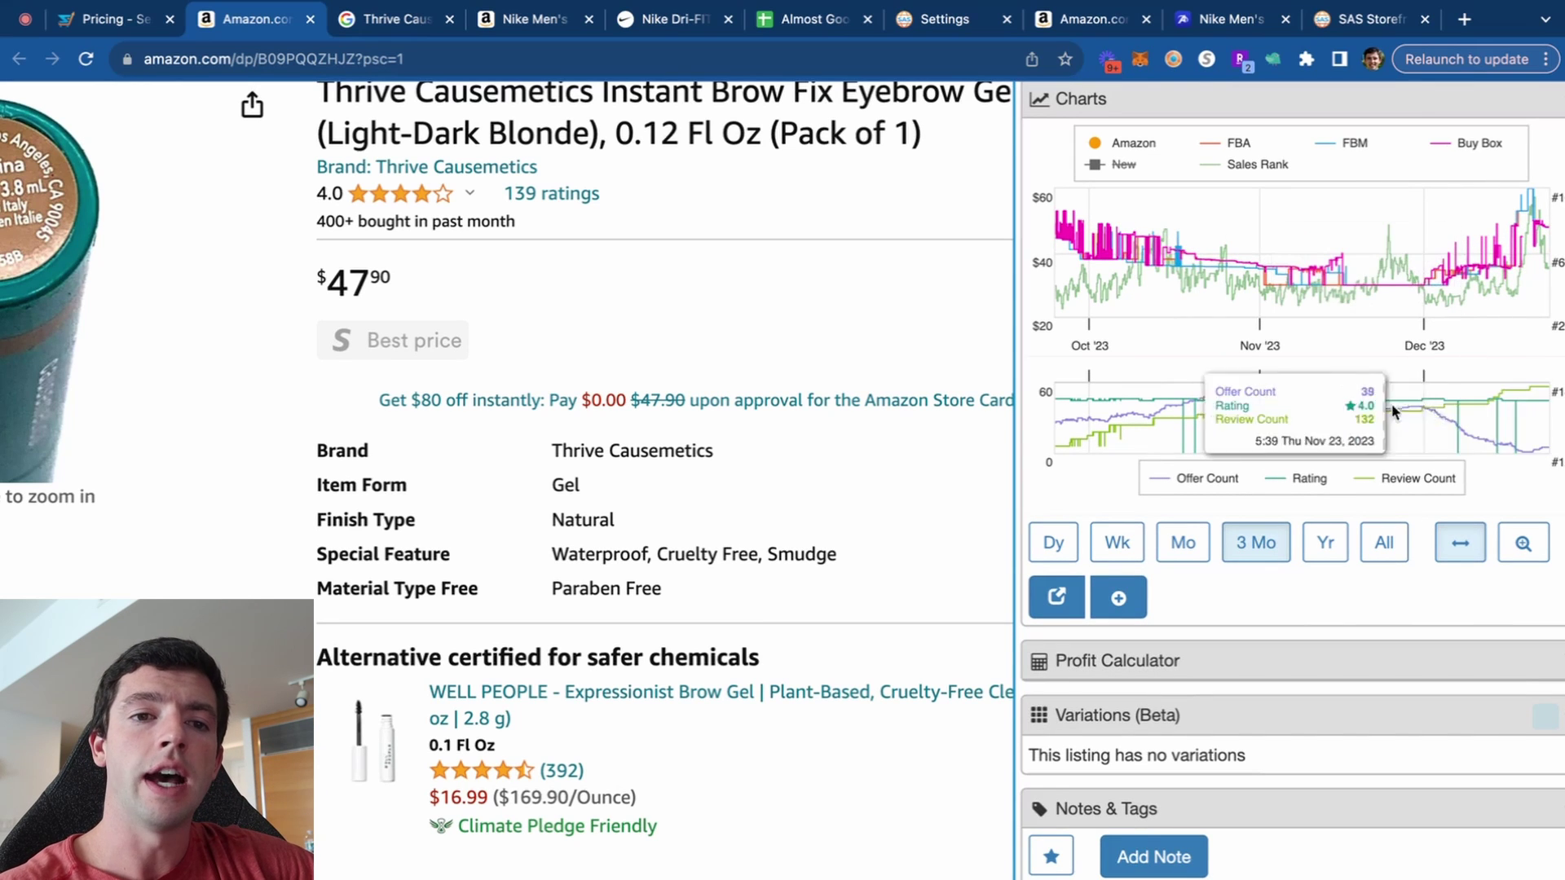
{"action": "scroll", "coordinate": [1560, 396], "scroll_direction": "up", "scroll_amount": 5}
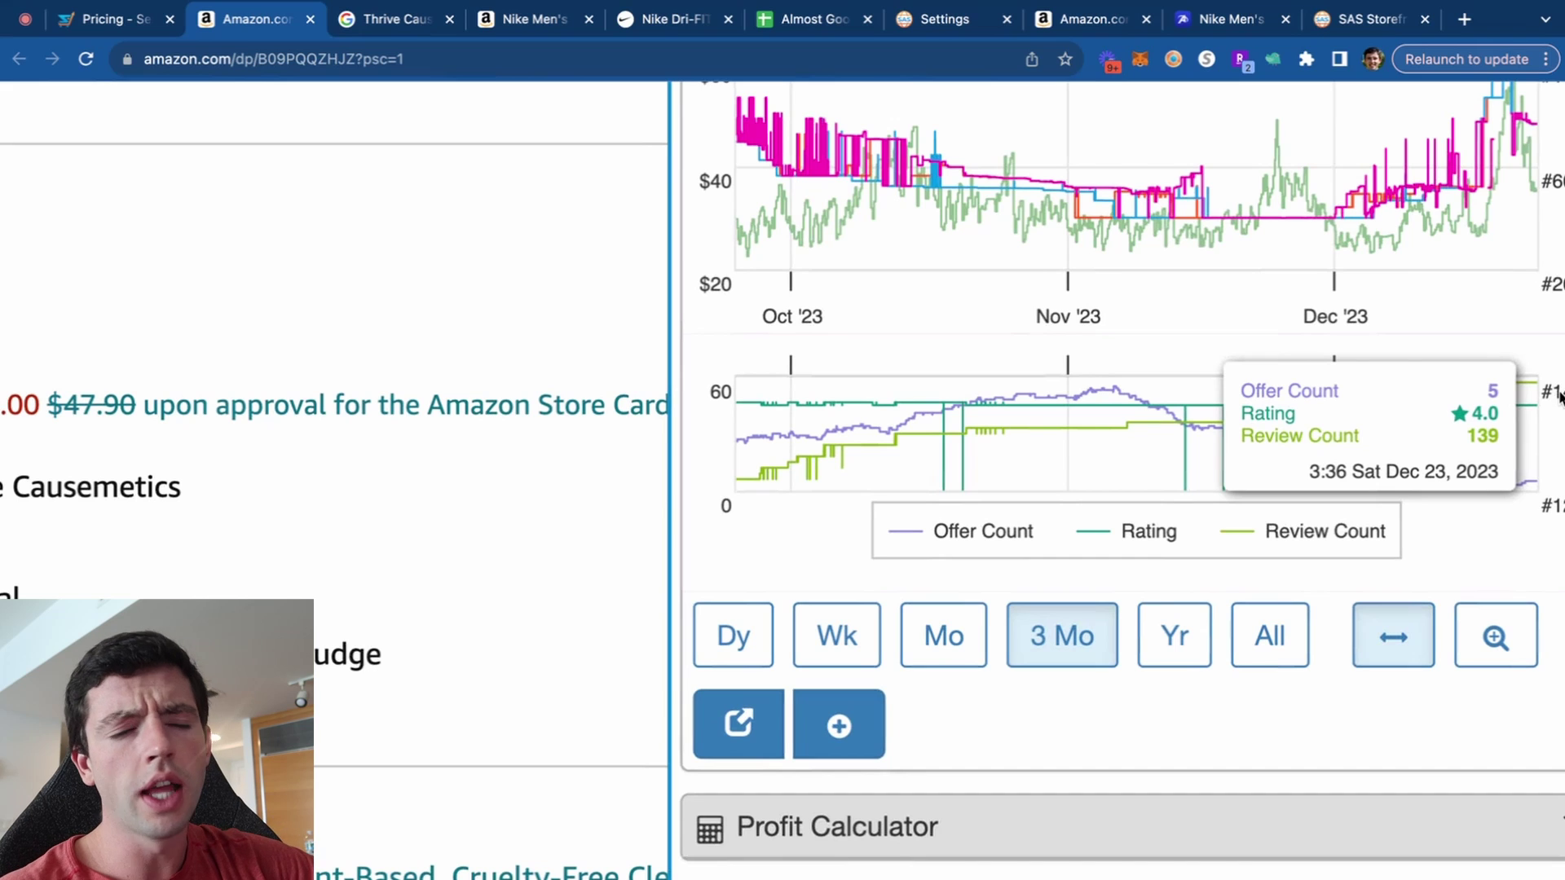
{"action": "scroll", "coordinate": [1561, 397], "scroll_direction": "down", "scroll_amount": 1}
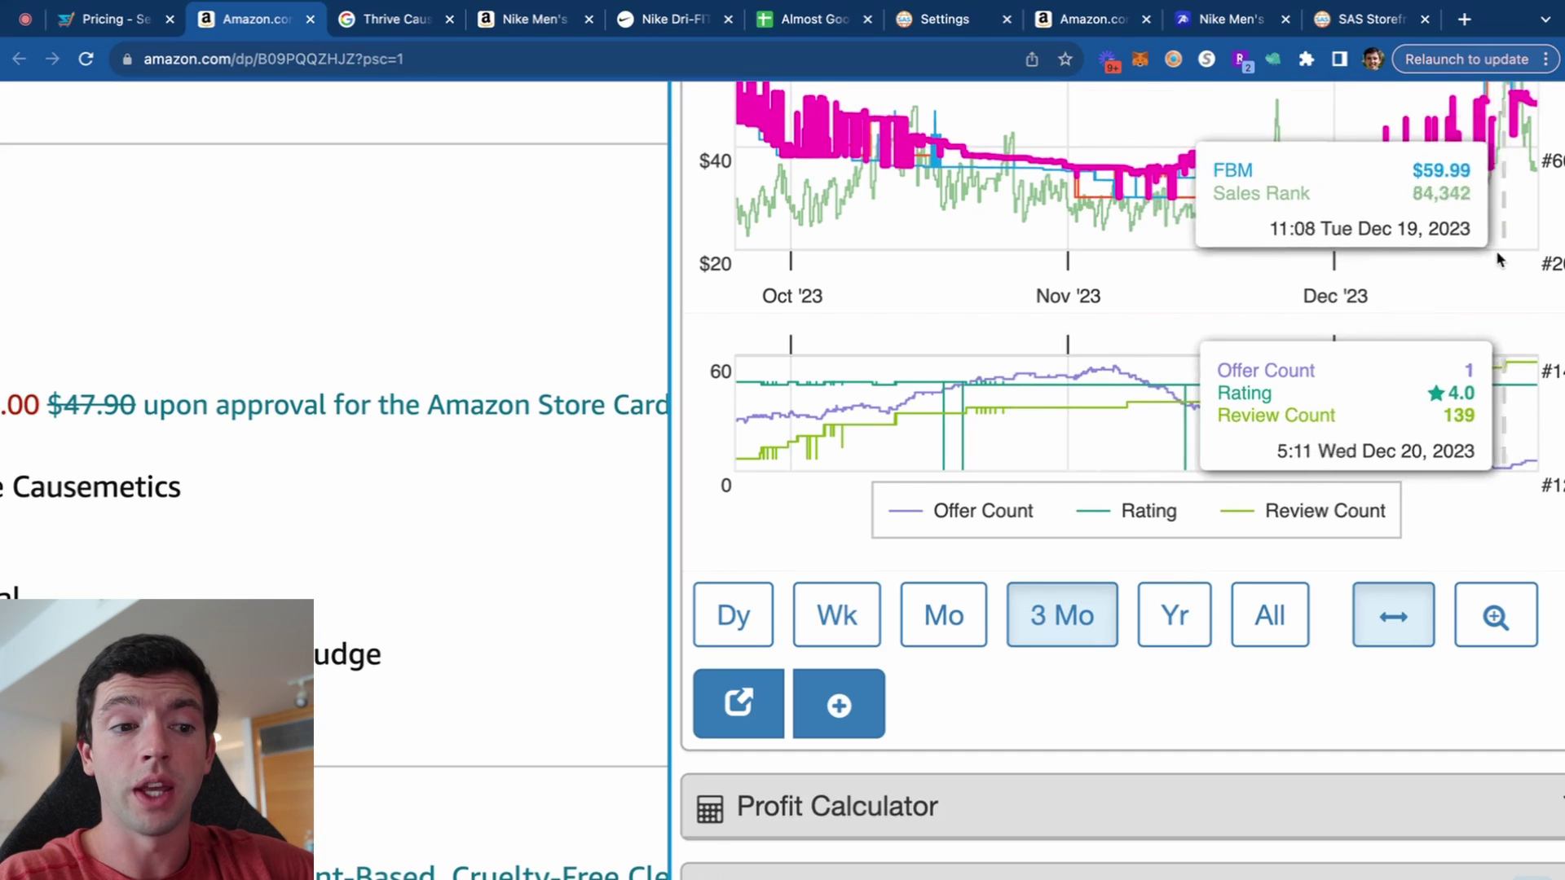
Expand the Profit Calculator below the charts to show its cost, sale price, fulfilment and fee fields.
{"action": "key", "text": "super+0"}
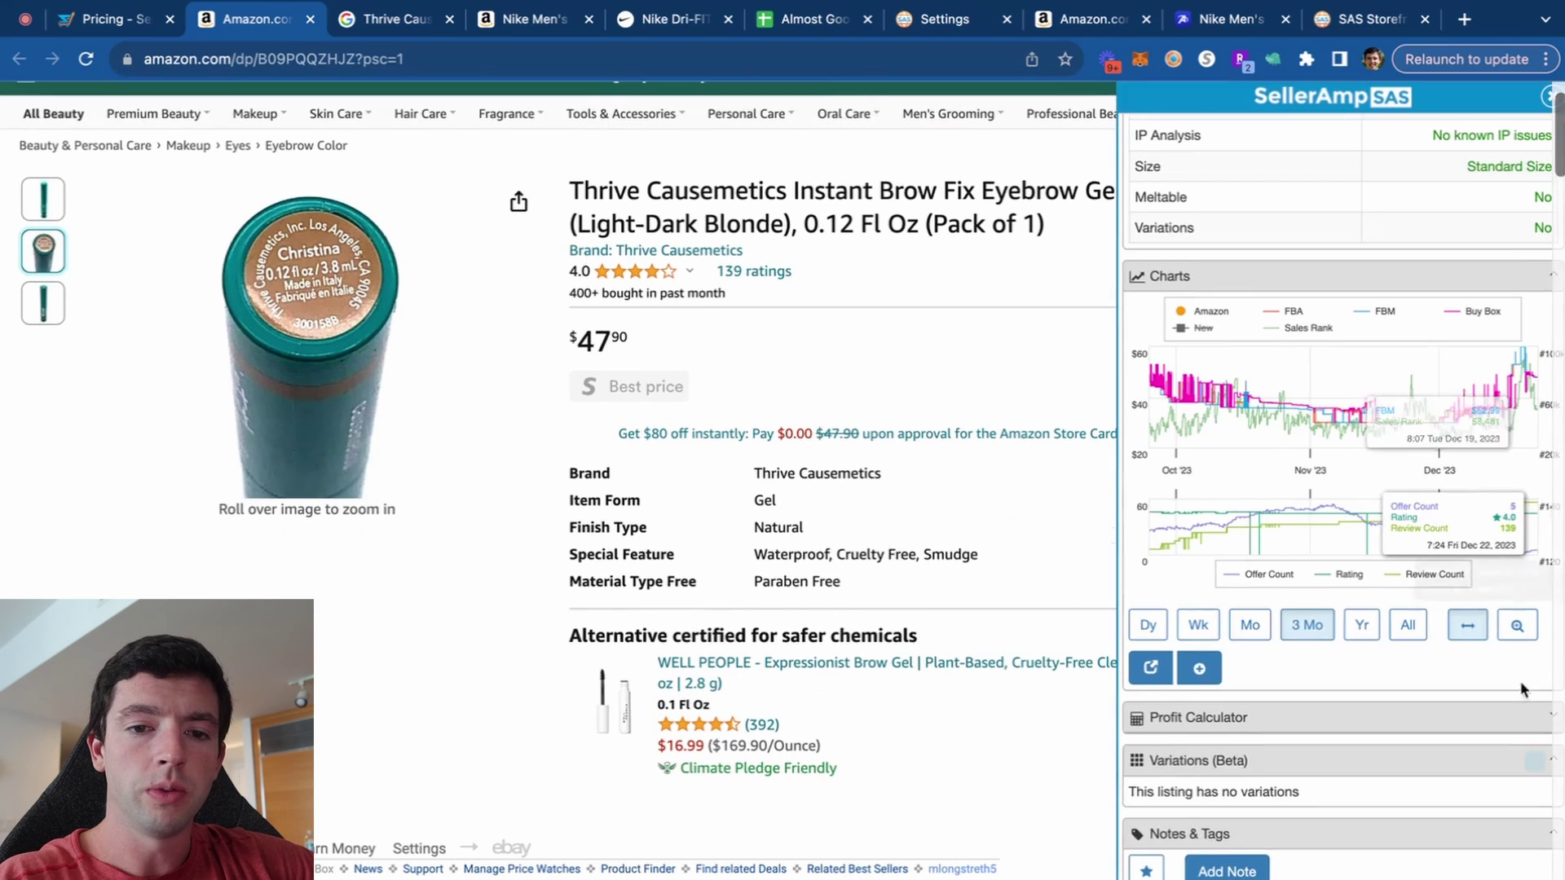
{"action": "scroll", "coordinate": [1516, 652], "scroll_direction": "down", "scroll_amount": 3}
{"action": "left_click", "coordinate": [1511, 551]}
{"action": "scroll", "coordinate": [1513, 548], "scroll_direction": "down", "scroll_amount": 2}
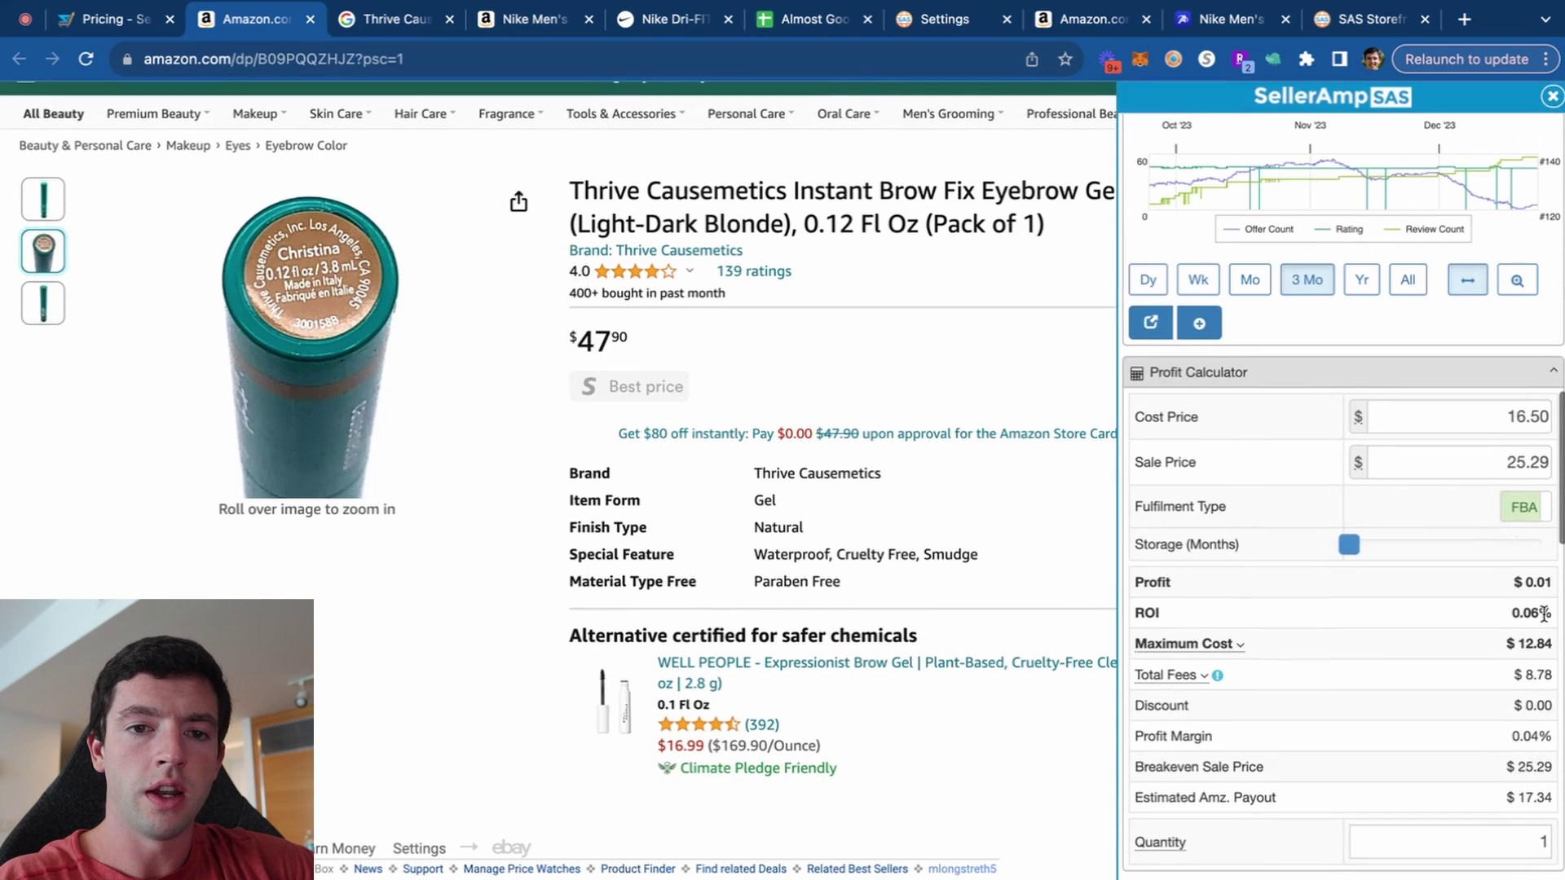
{"action": "key", "text": "super+plus"}
{"action": "key", "text": "super+plus"}
{"action": "key", "text": "super+plus"}
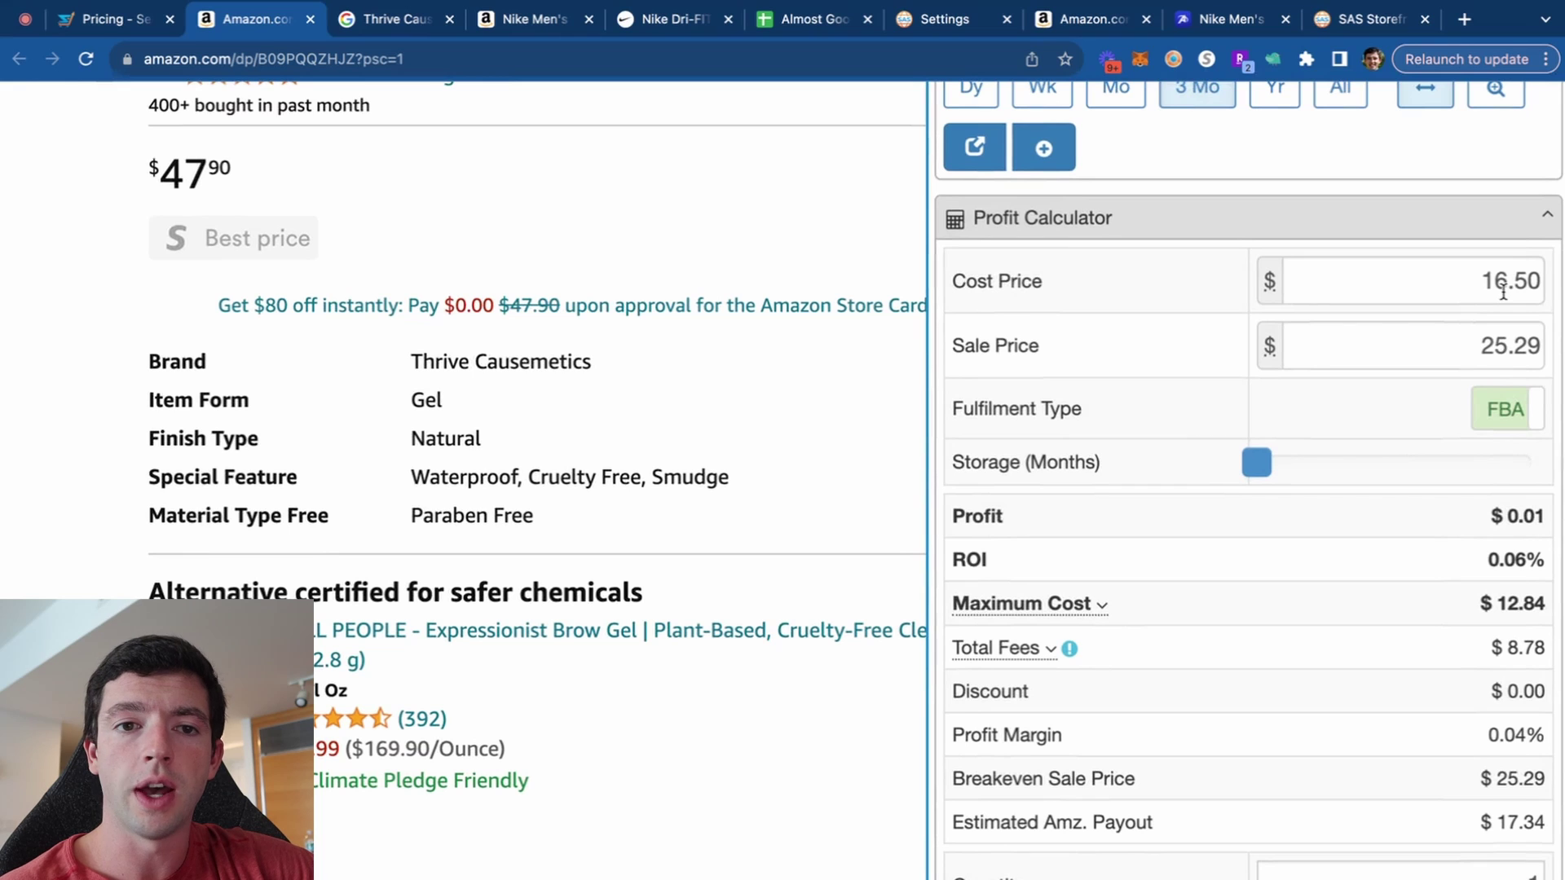
Switch the Profit Calculator's fulfilment type to FBM and set the FBM cost to 4.00.
{"action": "left_click", "coordinate": [1507, 410]}
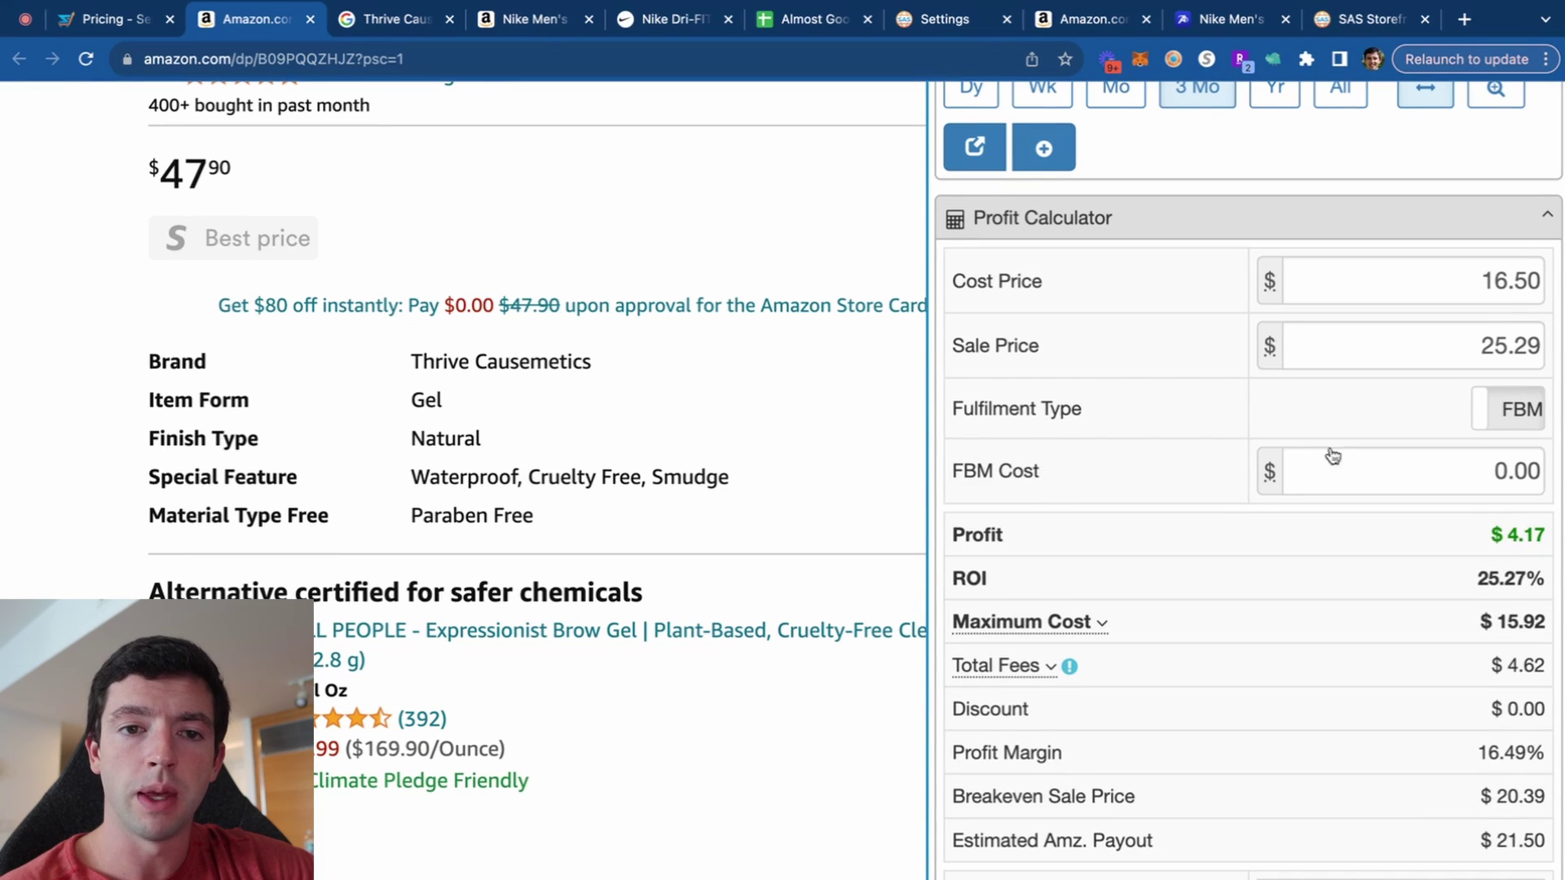
{"action": "left_click", "coordinate": [1536, 457]}
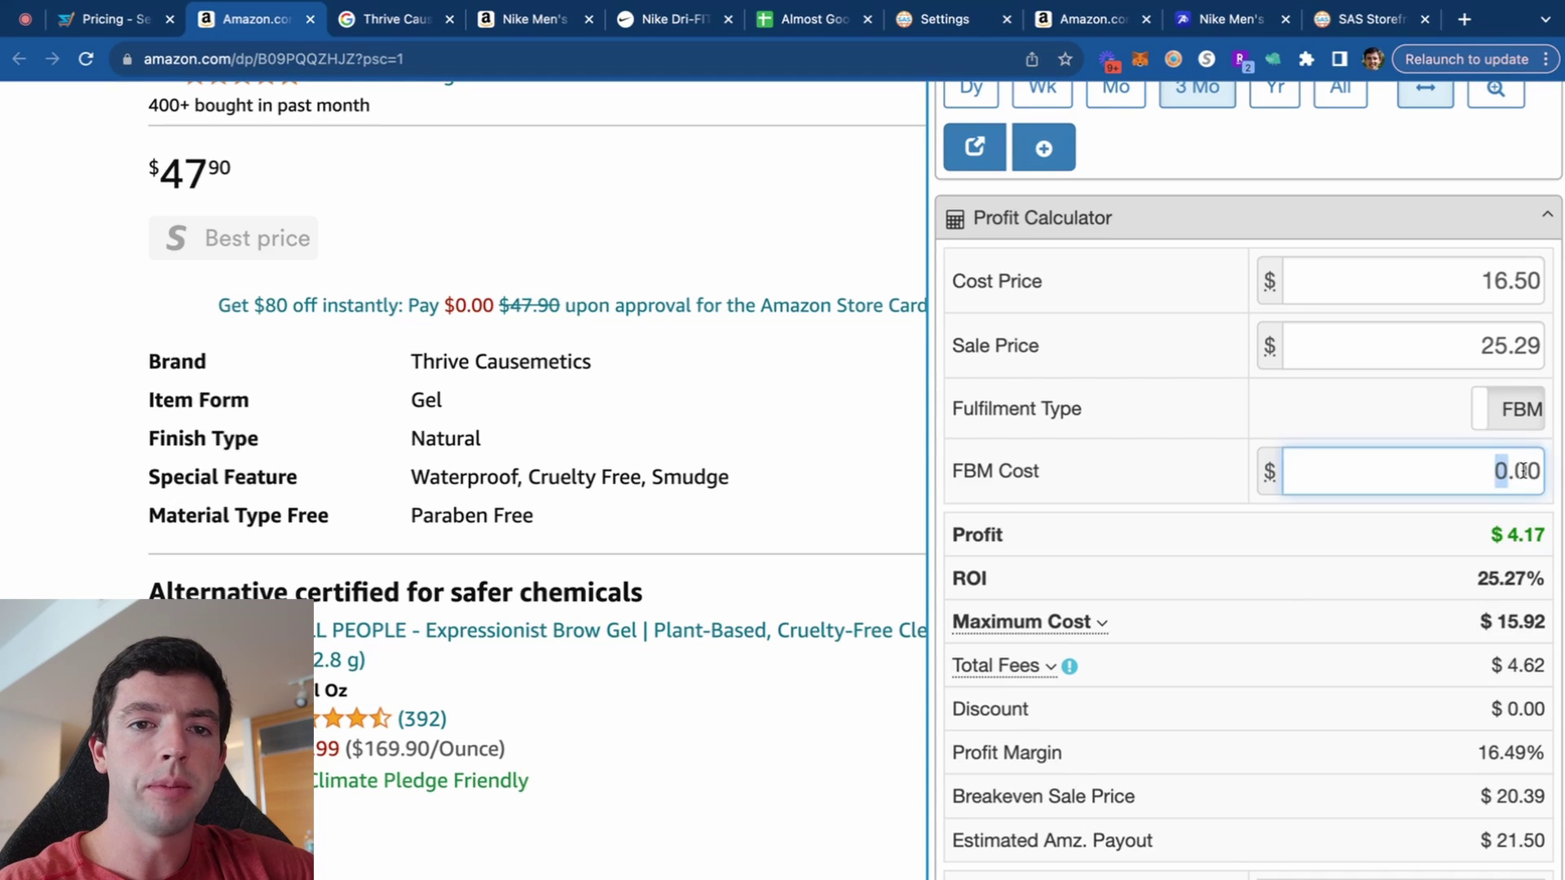
{"action": "scroll", "coordinate": [1269, 388], "scroll_direction": "up", "scroll_amount": 10}
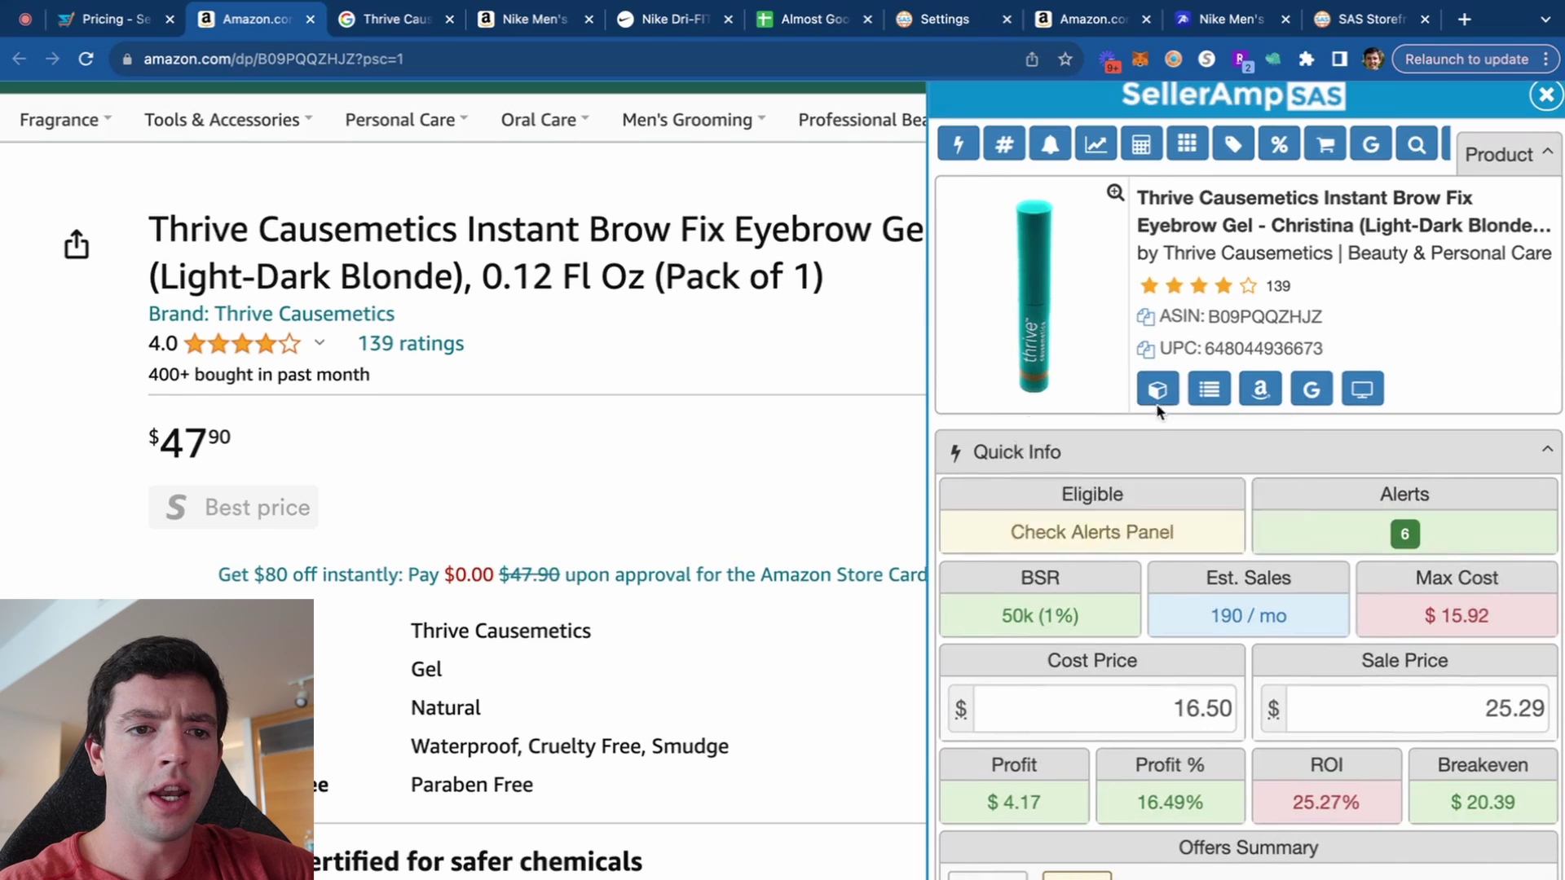
{"action": "scroll", "coordinate": [1370, 513], "scroll_direction": "down", "scroll_amount": 4}
{"action": "scroll", "coordinate": [1370, 513], "scroll_direction": "down", "scroll_amount": 15}
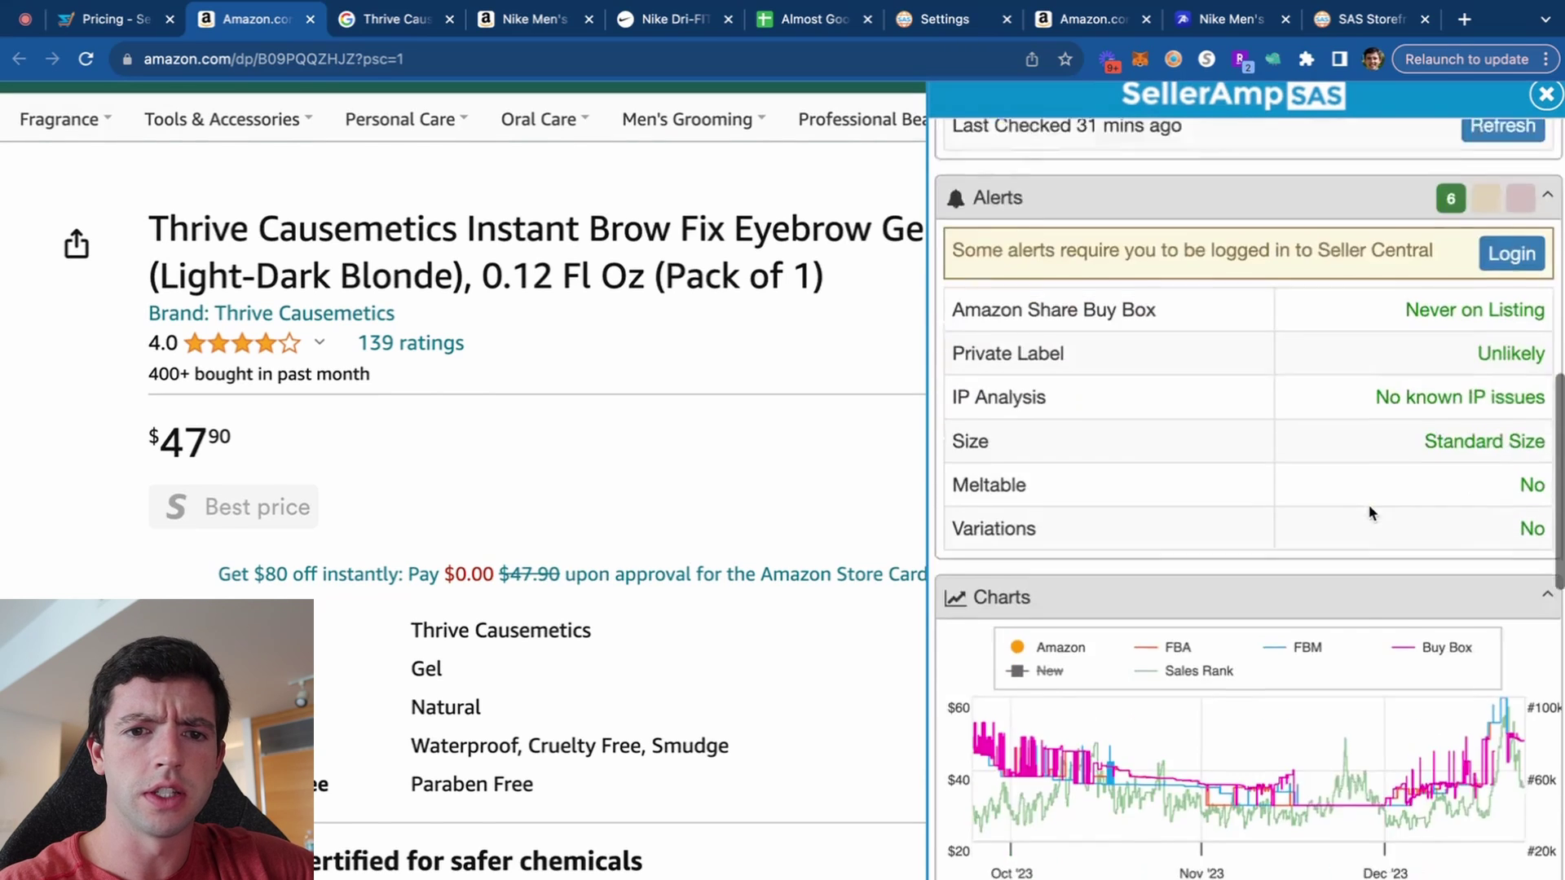
{"action": "type", "text": "4"}
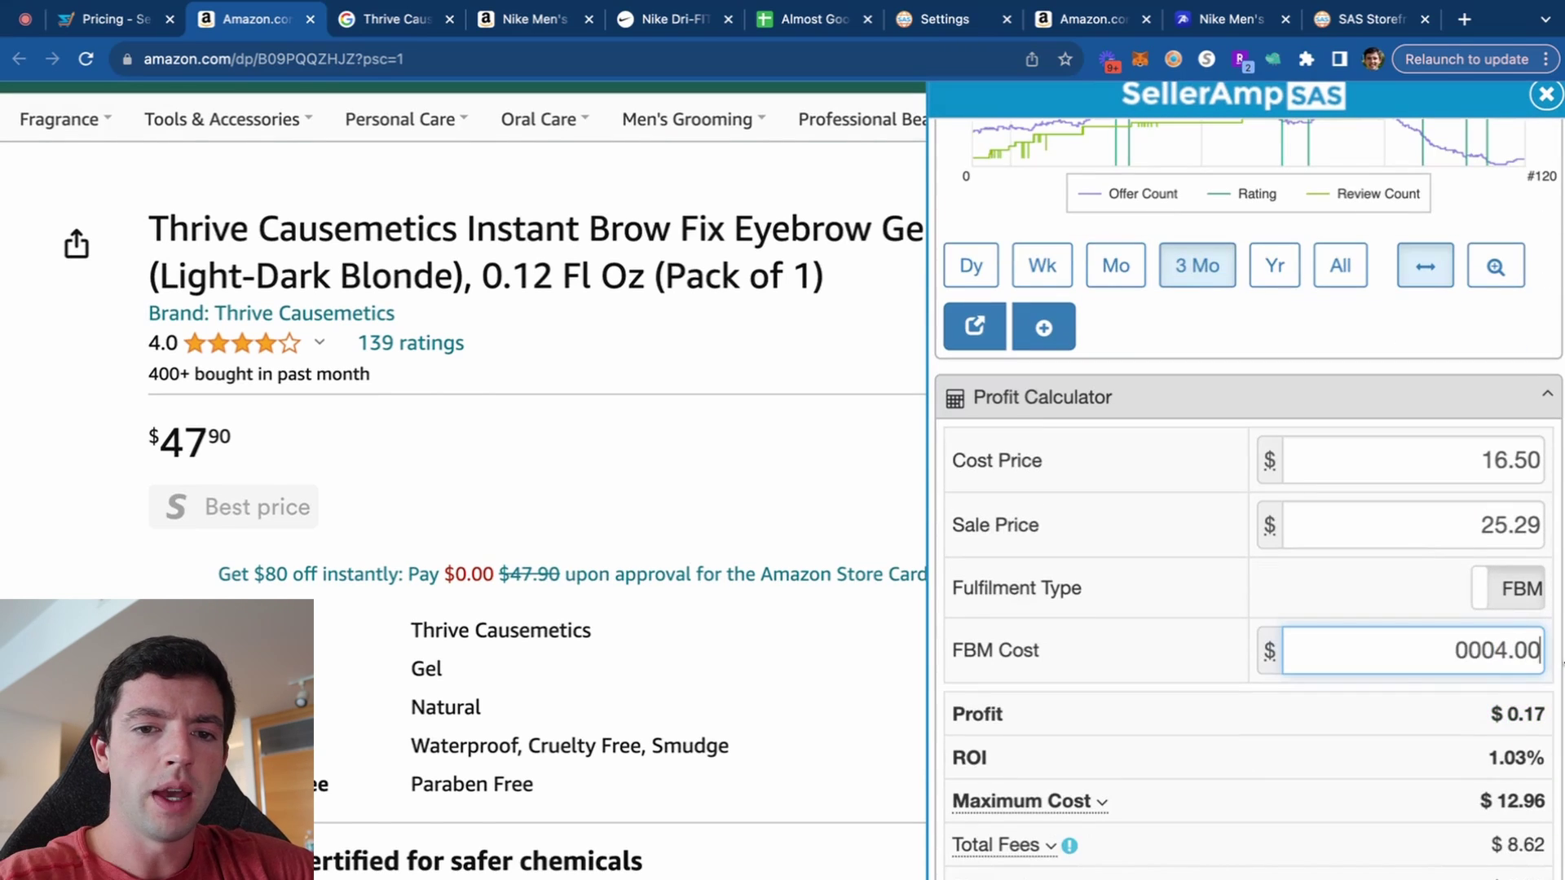
{"action": "triple_click", "coordinate": [1423, 644]}
{"action": "type", "text": "4"}
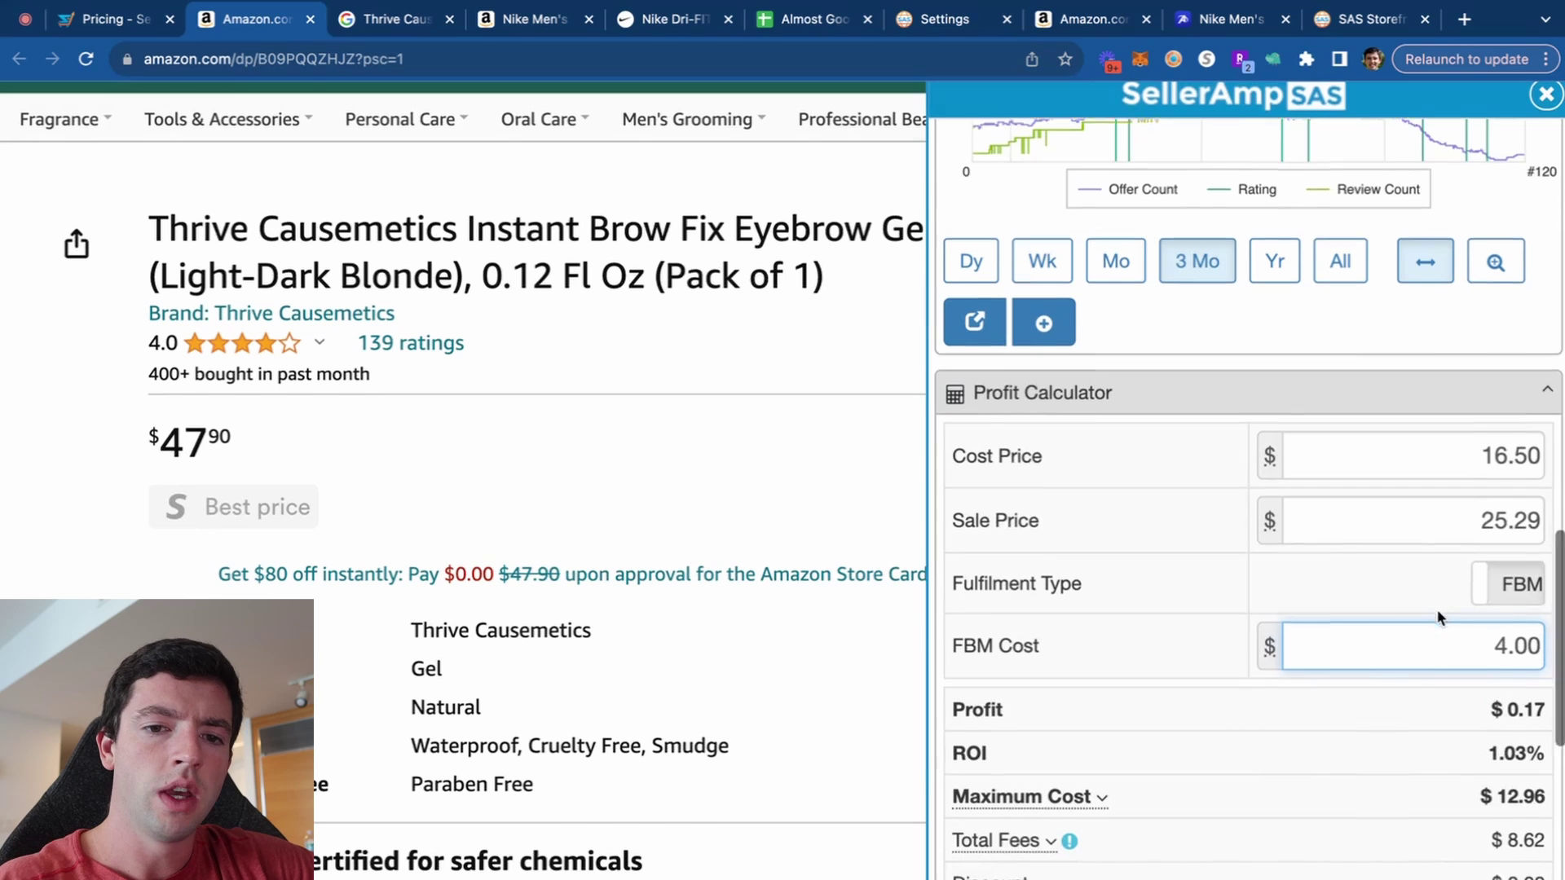
Set the sale price in the Profit Calculator to 48.00 and check the recalculated profit, ROI and fees.
{"action": "scroll", "coordinate": [1436, 622], "scroll_direction": "down", "scroll_amount": 1}
{"action": "double_click", "coordinate": [1508, 467]}
{"action": "type", "text": "48"}
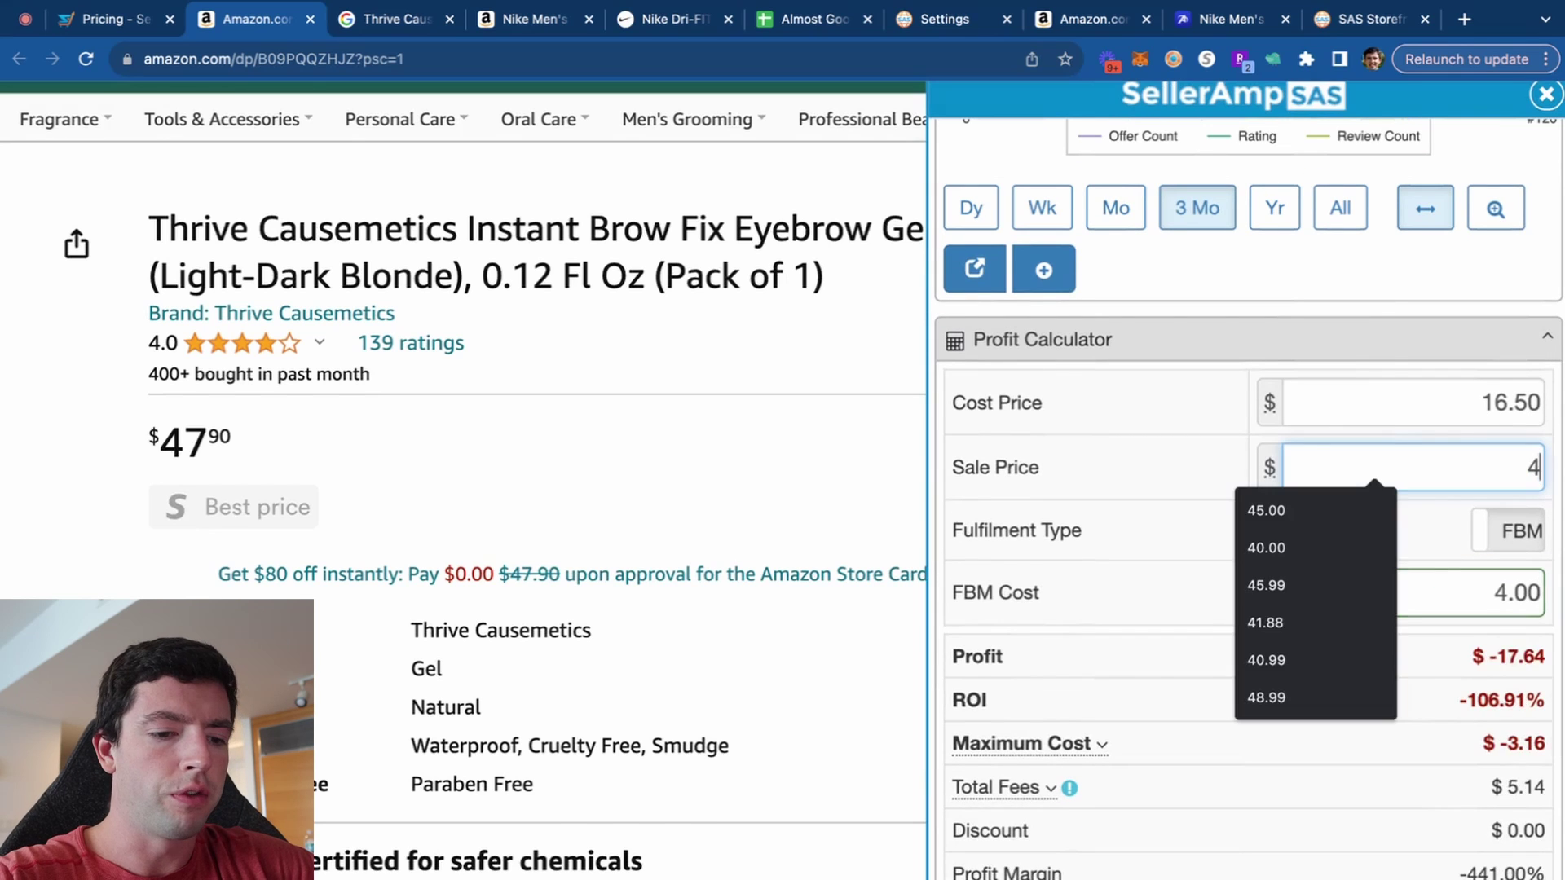
{"action": "left_click", "coordinate": [1187, 429]}
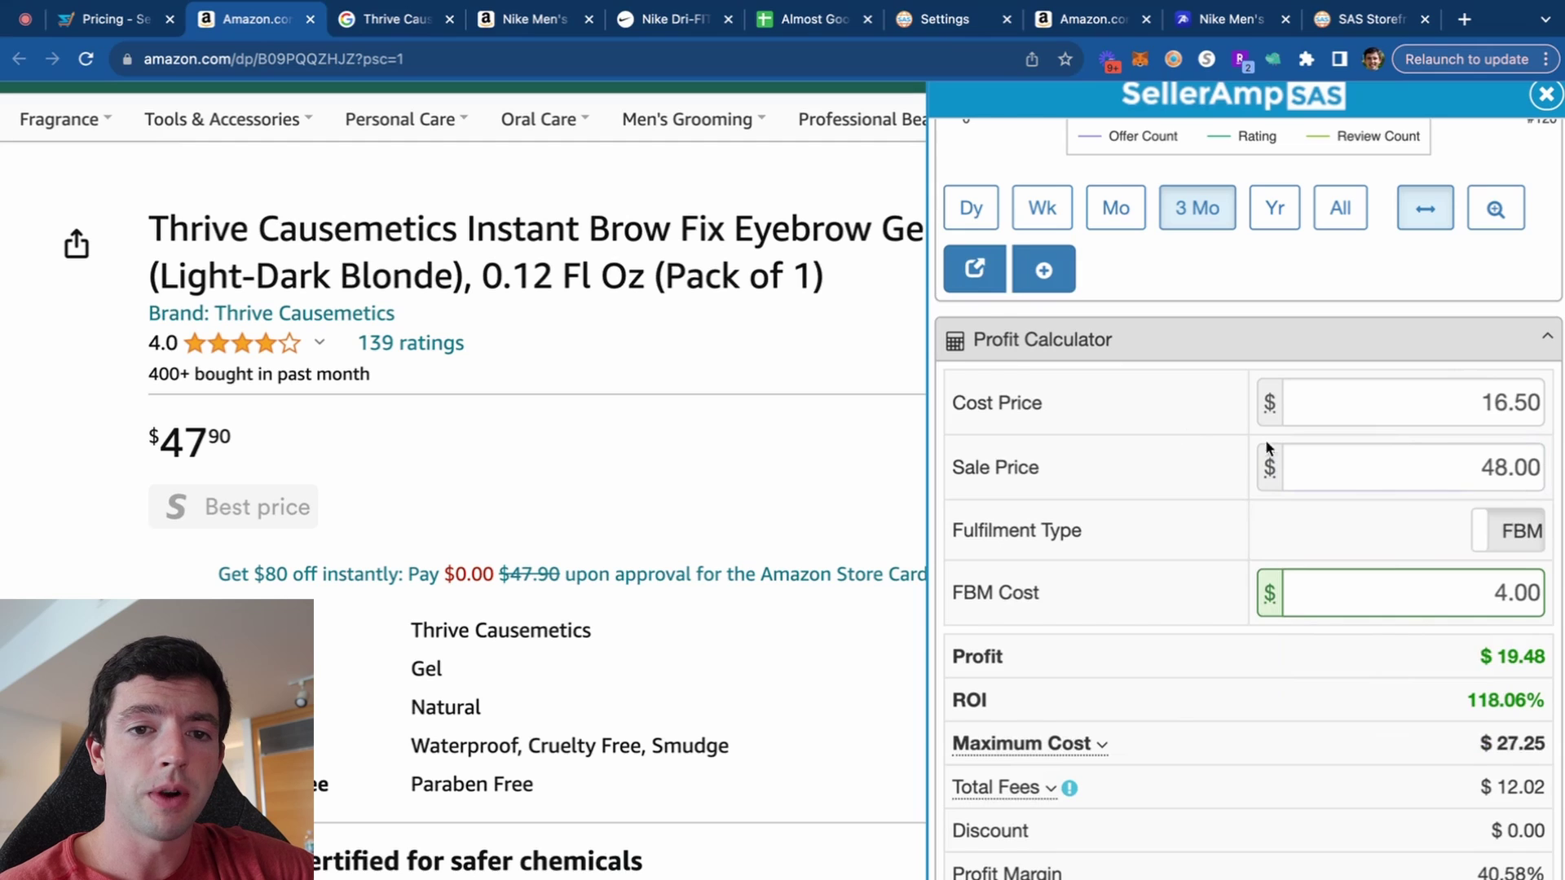
{"action": "scroll", "coordinate": [1280, 444], "scroll_direction": "down", "scroll_amount": 1}
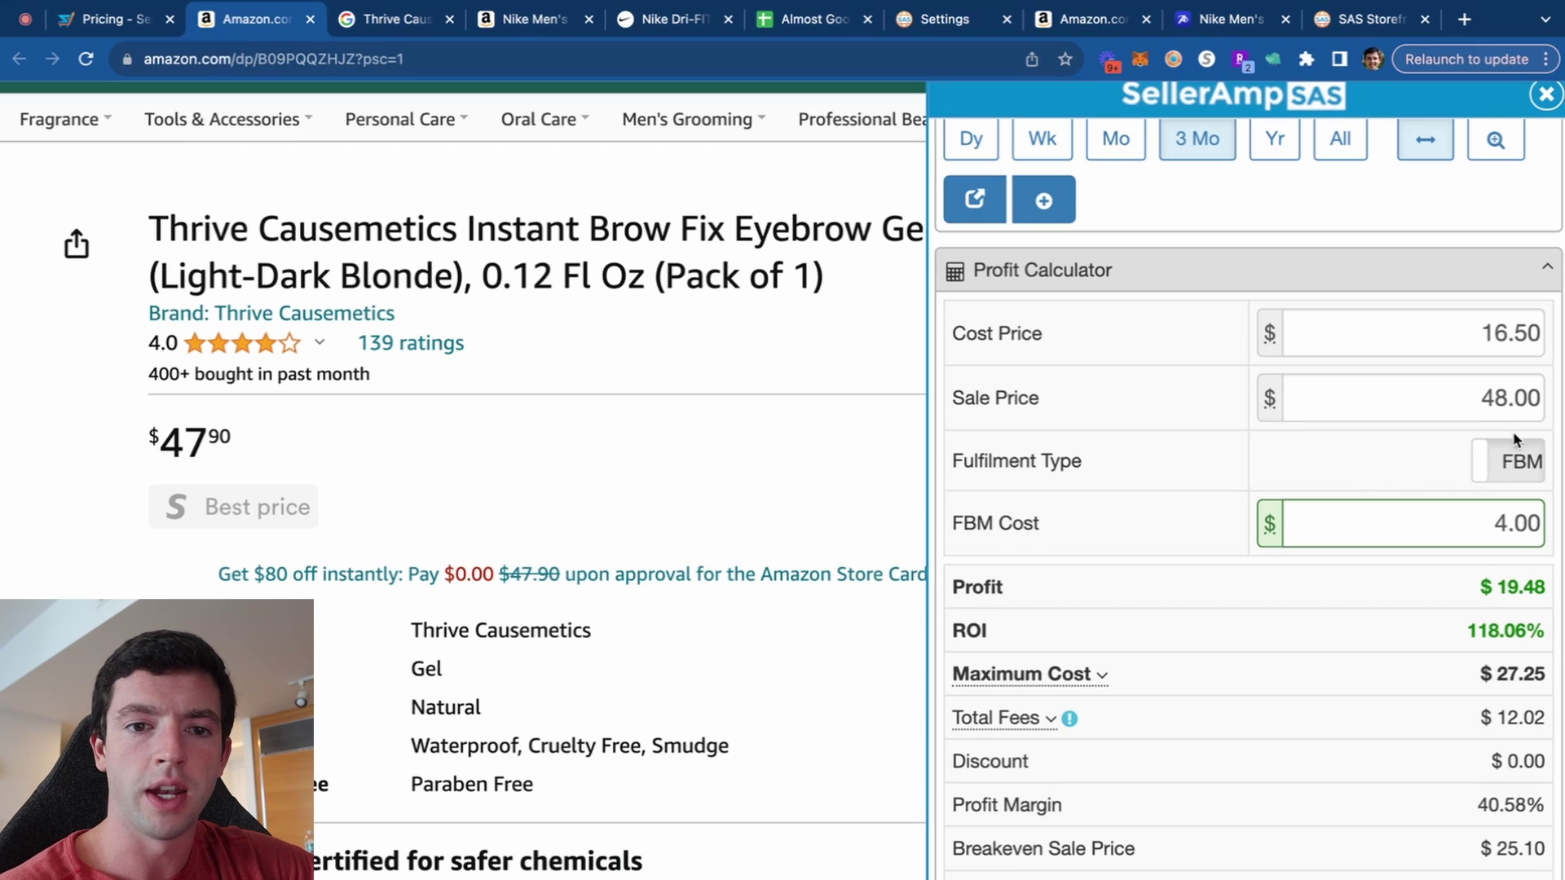
Switch the Profit Calculator's fulfilment type from FBM to FBA and check the recalculated profit and ROI.
{"action": "left_click", "coordinate": [1510, 463]}
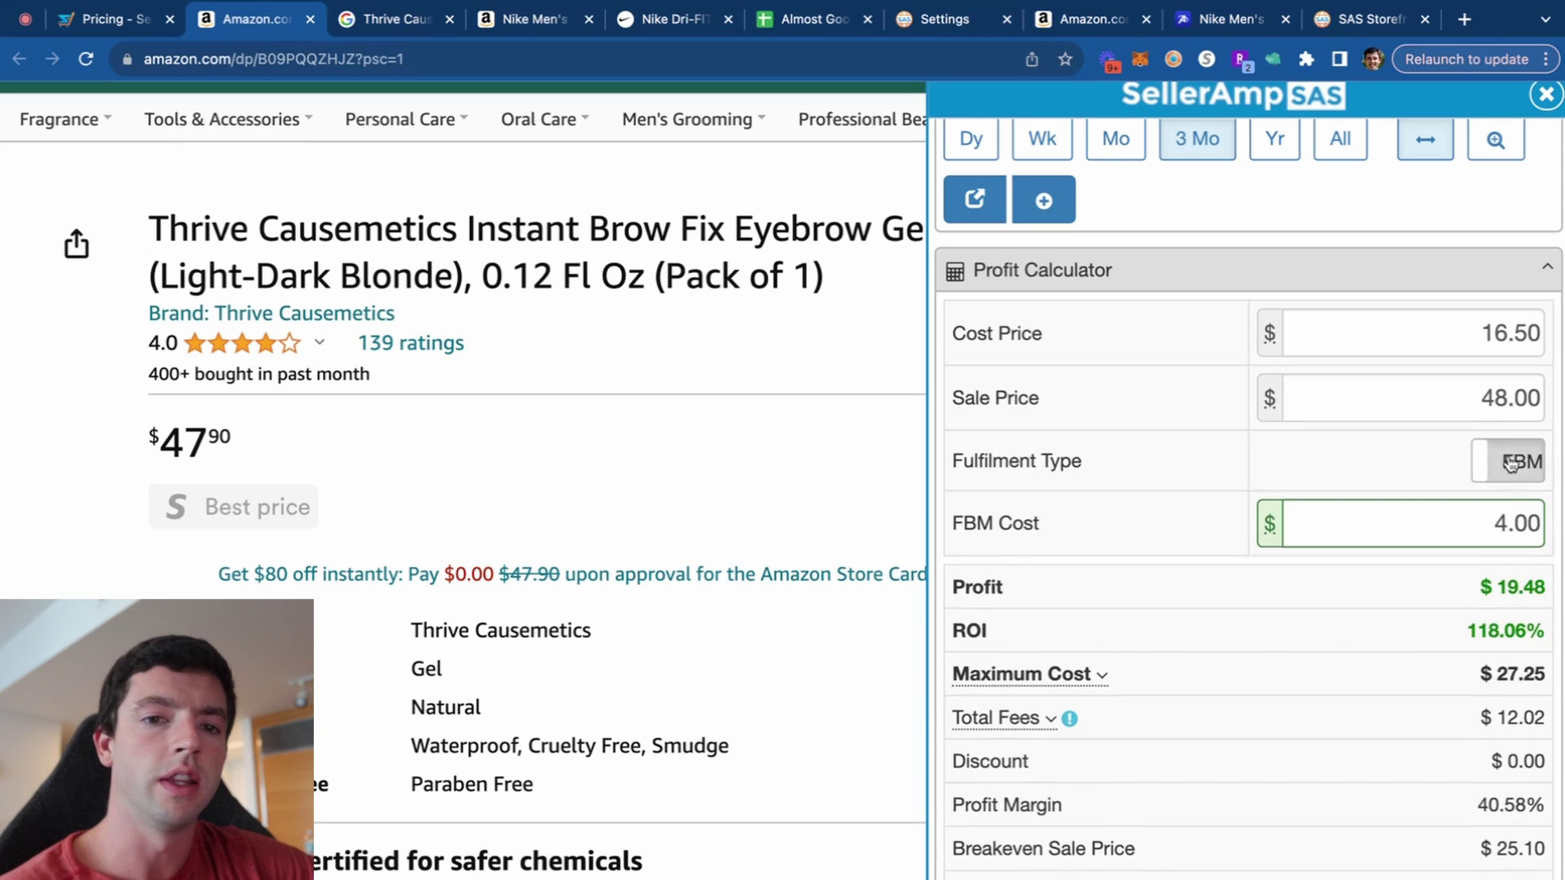
{"action": "left_click", "coordinate": [1511, 417]}
{"action": "left_click", "coordinate": [1518, 447]}
{"action": "scroll", "coordinate": [1510, 538], "scroll_direction": "down", "scroll_amount": 3}
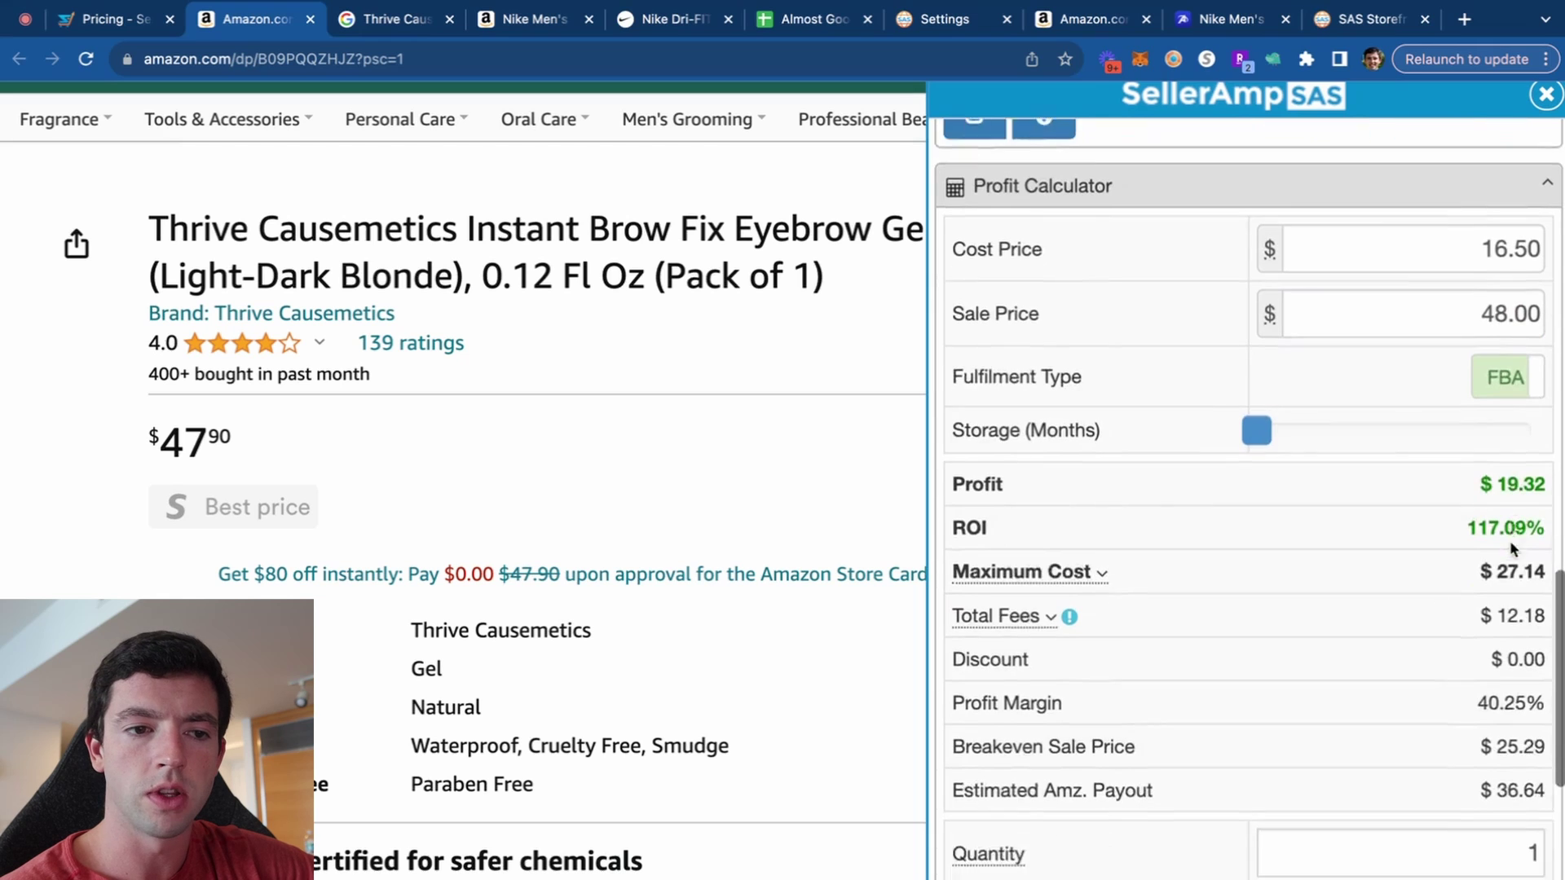
Expand the Maximum Cost and Total Fees breakdowns and review the minimum ROI, minimum profit and individual fee lines.
{"action": "left_click", "coordinate": [1107, 434]}
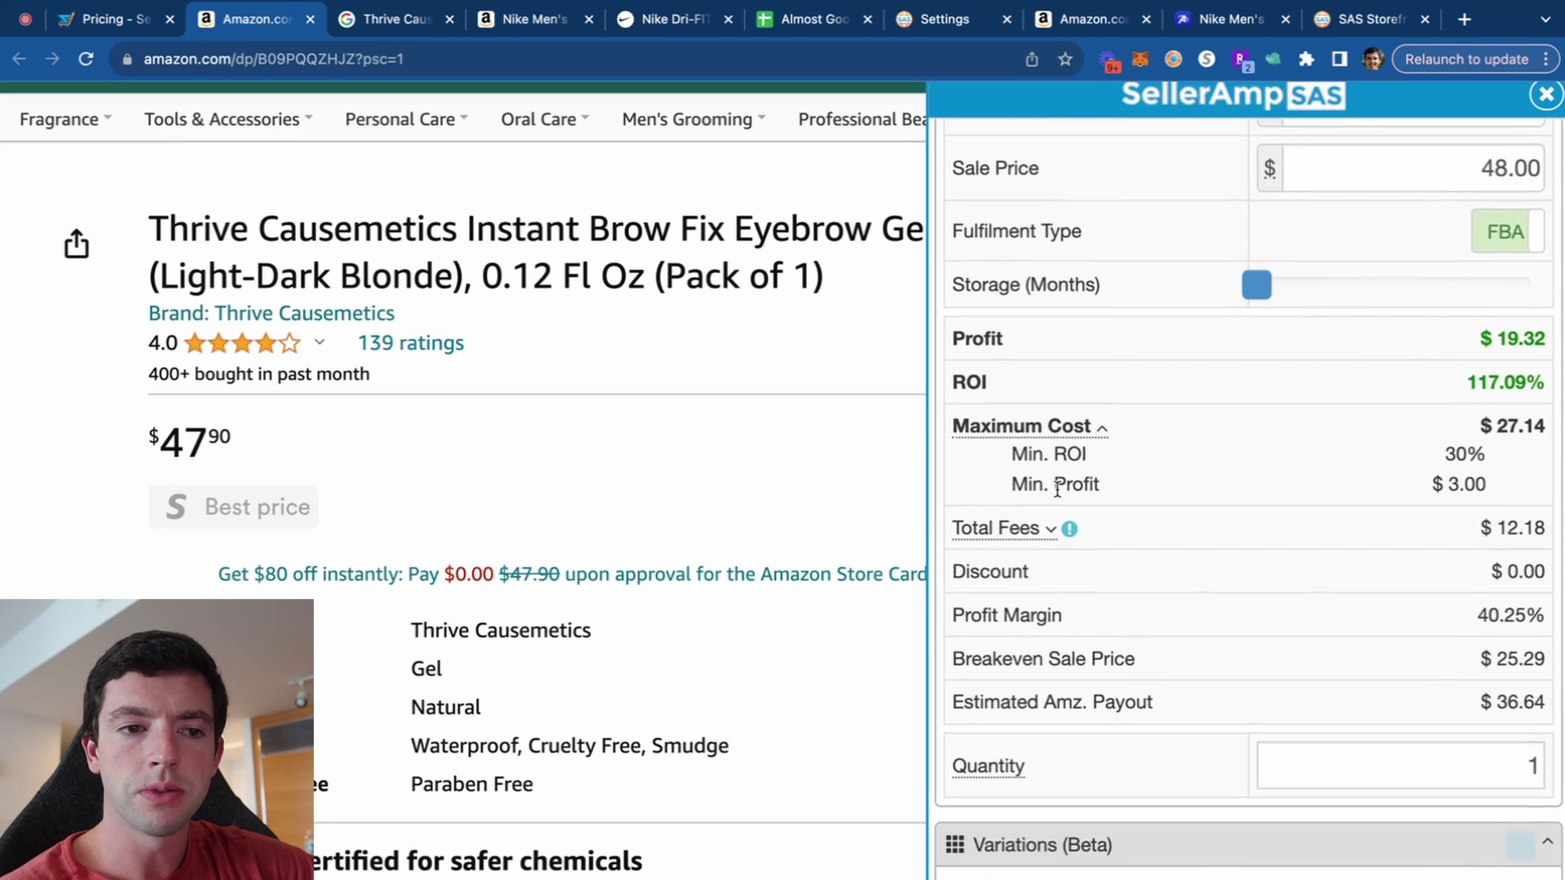
{"action": "left_click", "coordinate": [1051, 529]}
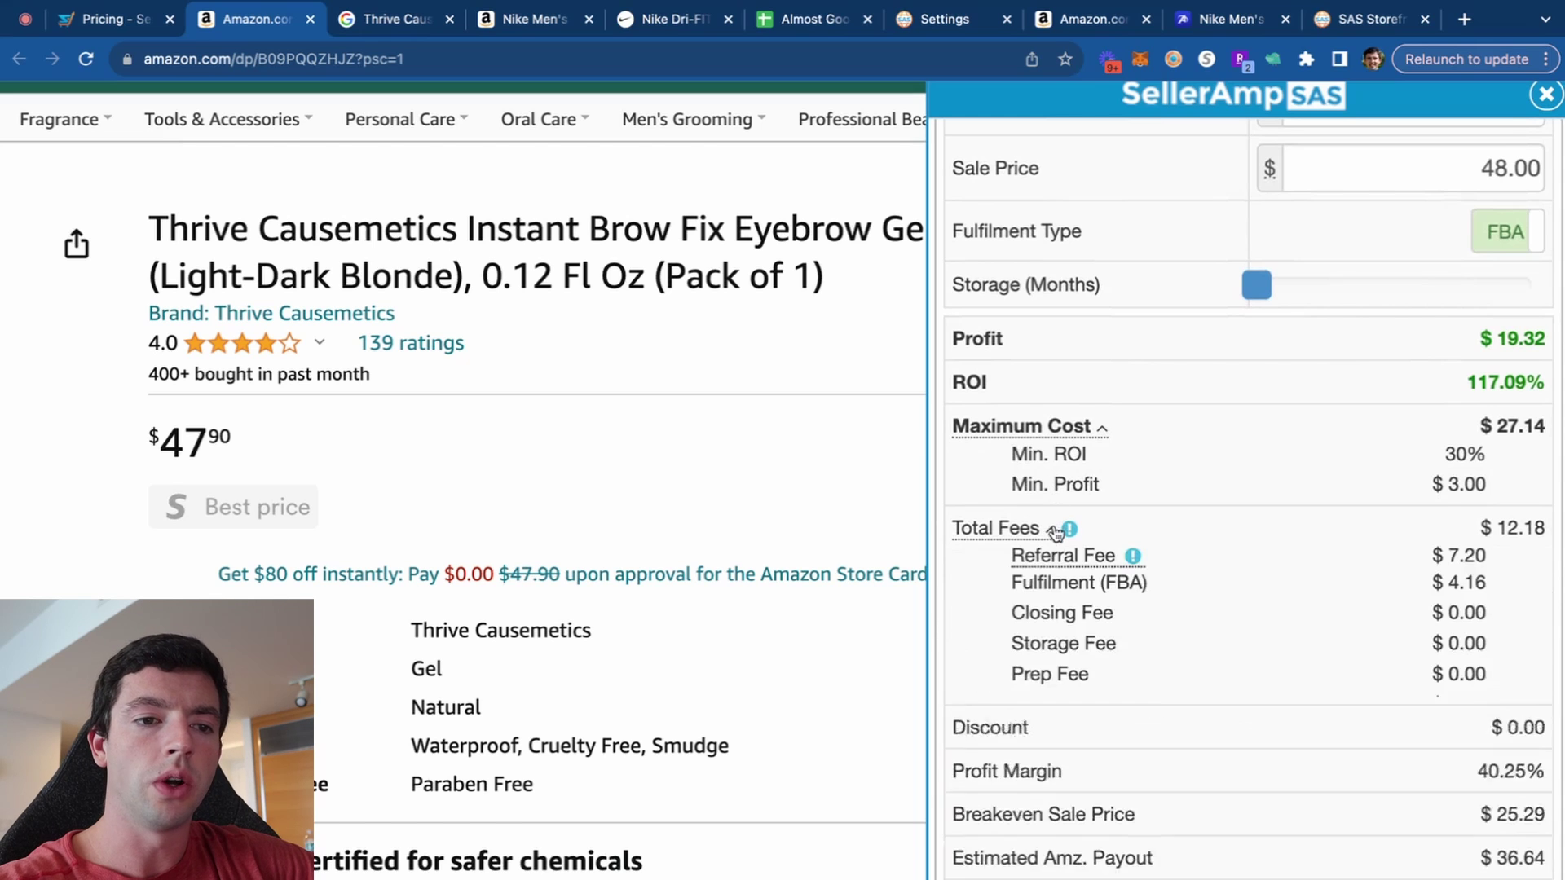
{"action": "scroll", "coordinate": [1445, 504], "scroll_direction": "down", "scroll_amount": 2}
{"action": "scroll", "coordinate": [1445, 503], "scroll_direction": "up", "scroll_amount": 1}
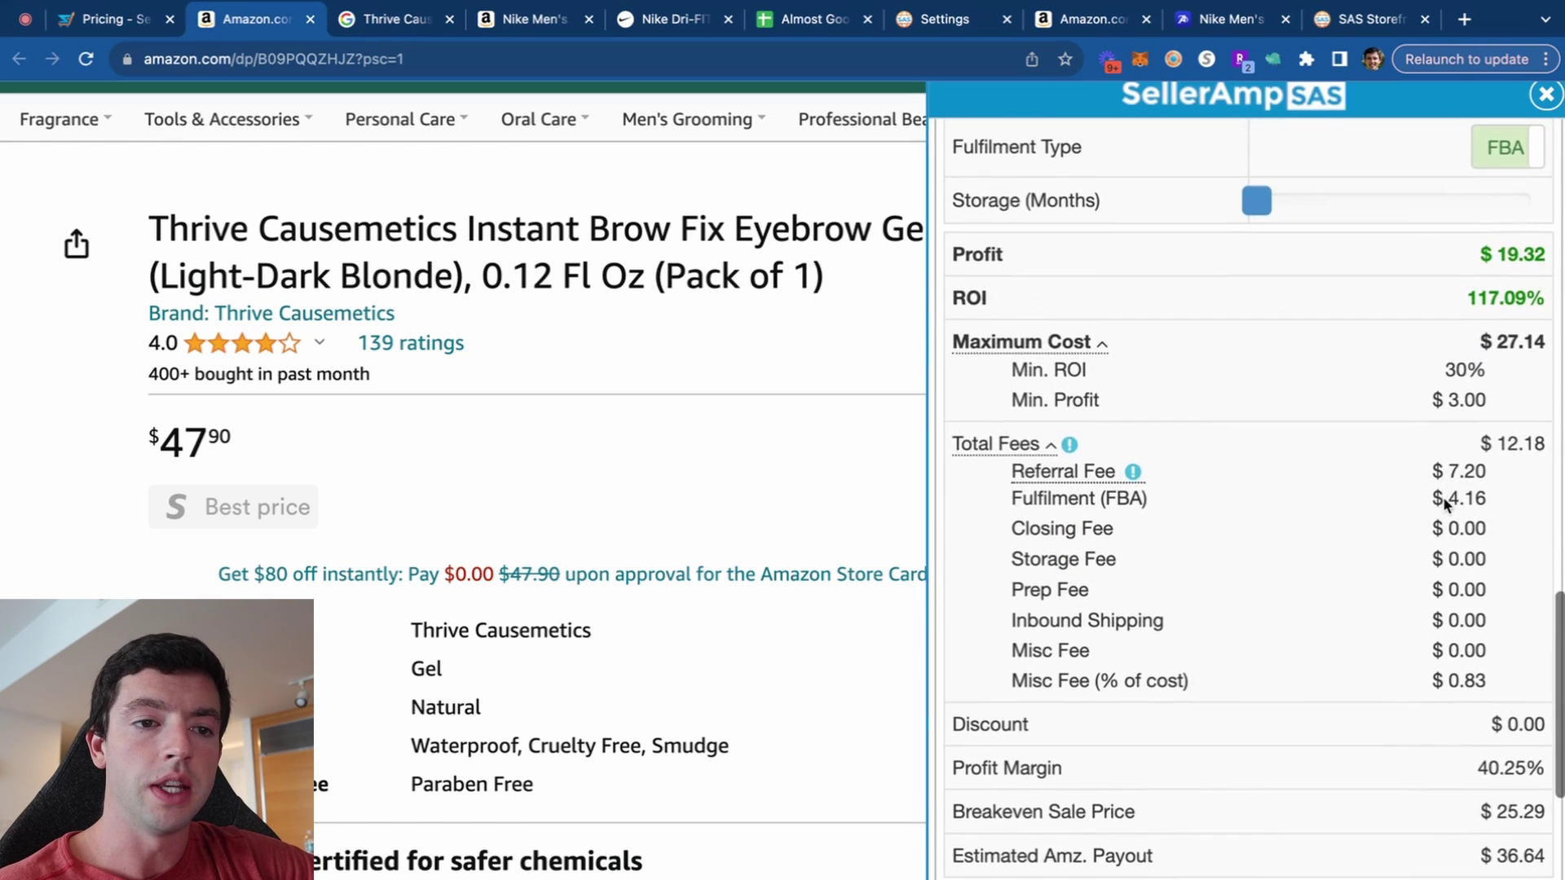
{"action": "mouse_move", "coordinate": [1134, 473]}
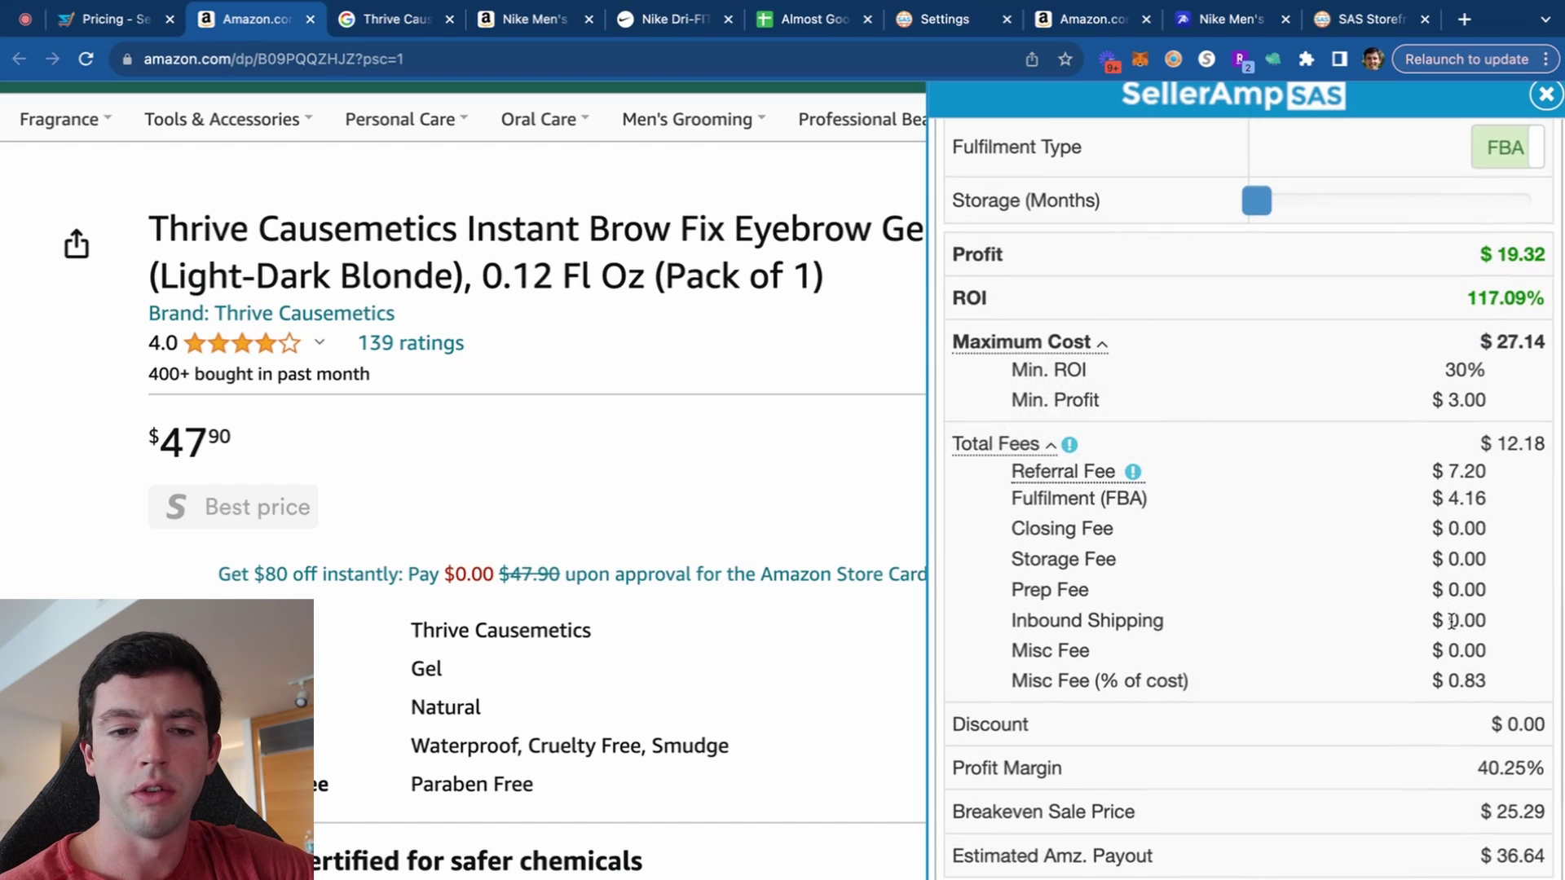
{"action": "scroll", "coordinate": [1451, 621], "scroll_direction": "down", "scroll_amount": 4}
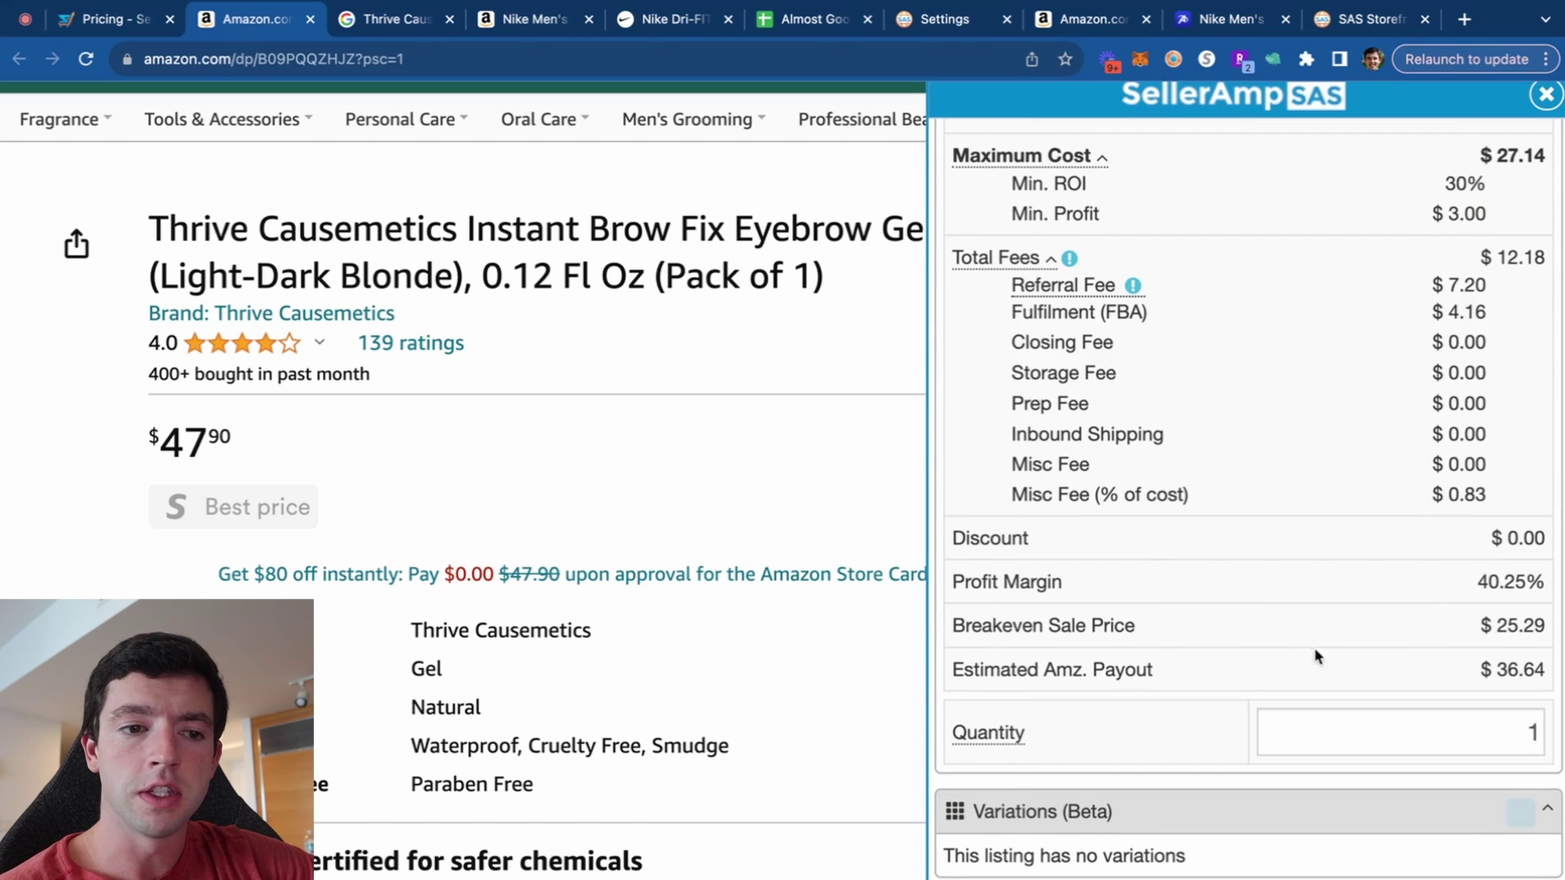
Set the Profit Calculator's quantity to 10 and check the total cost, sale and profit.
{"action": "scroll", "coordinate": [1265, 664], "scroll_direction": "down", "scroll_amount": 3}
{"action": "double_click", "coordinate": [1408, 619]}
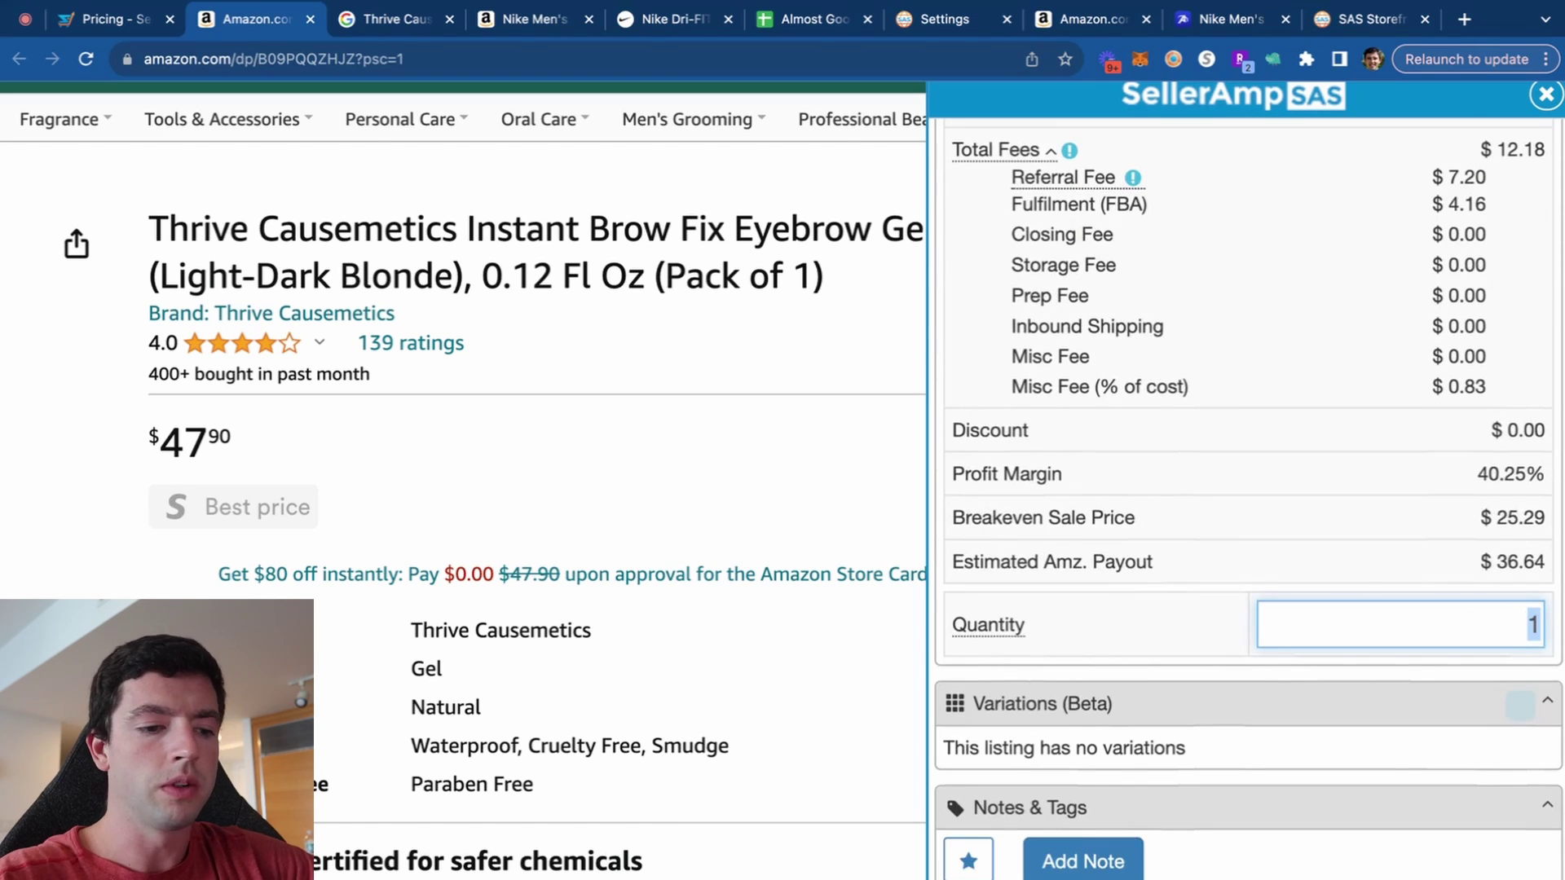
{"action": "type", "text": "10"}
{"action": "key", "text": "Return"}
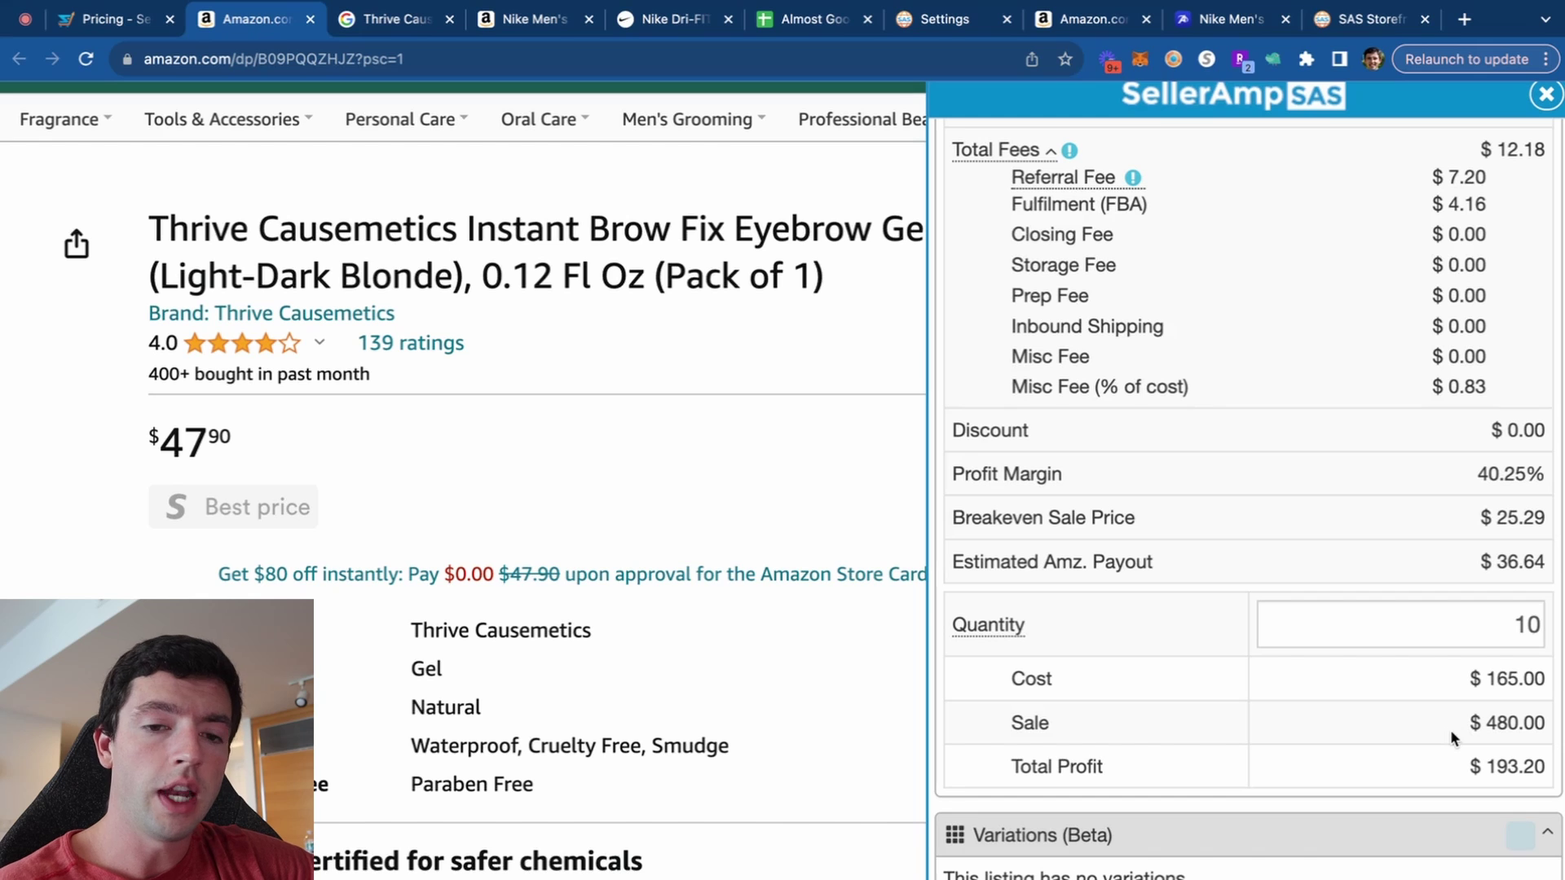
{"action": "scroll", "coordinate": [1452, 739], "scroll_direction": "down", "scroll_amount": 1}
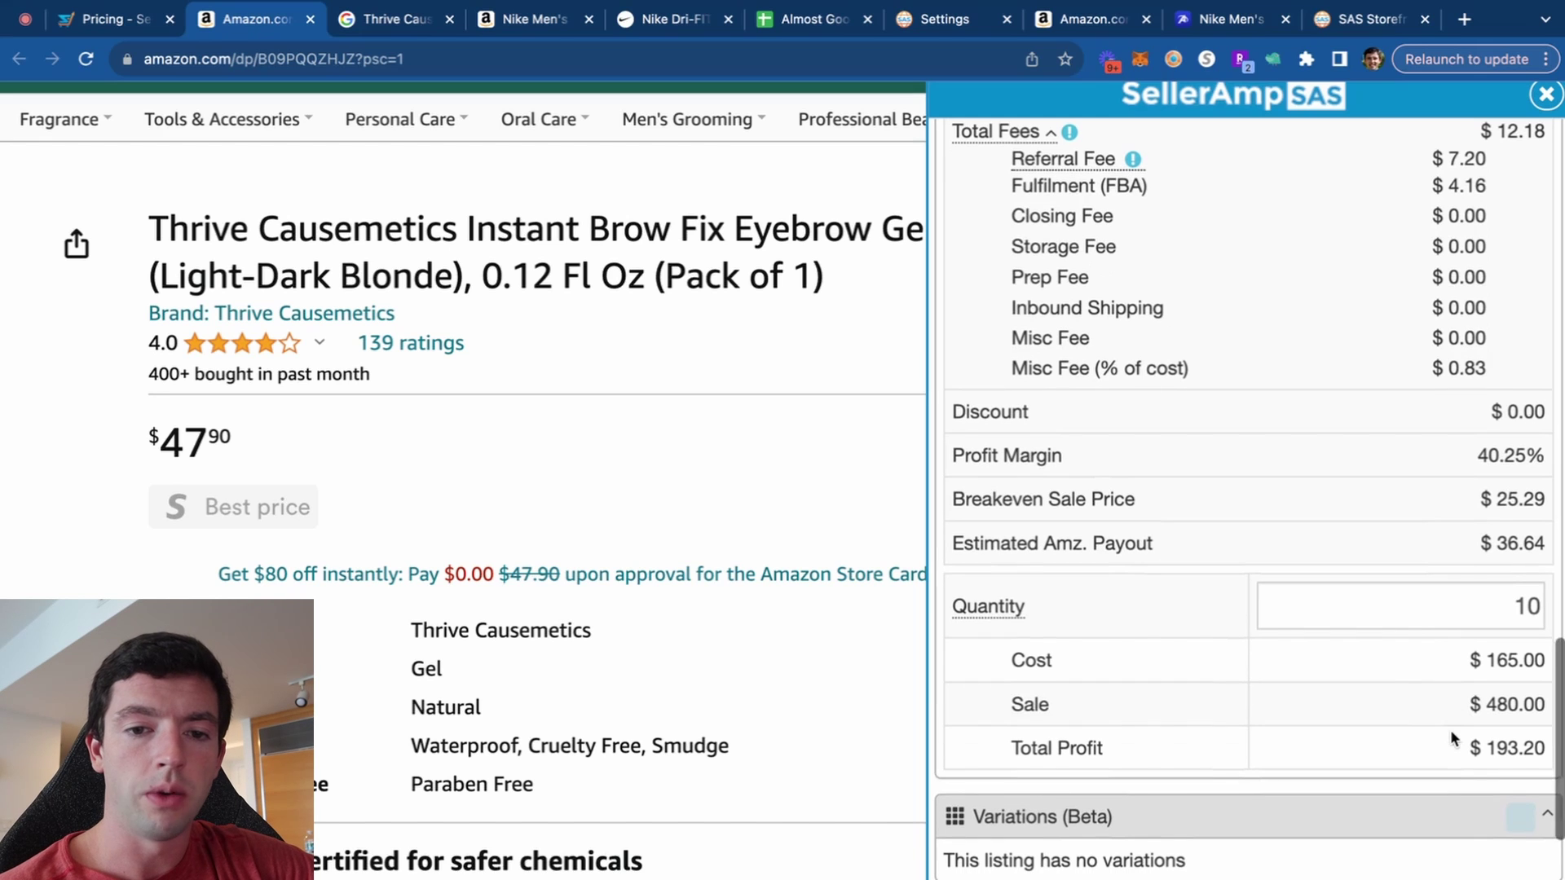
Start a note on the product under Notes & Tags reading "Sourced Black Friday 2023".
{"action": "scroll", "coordinate": [1452, 739], "scroll_direction": "down", "scroll_amount": 10}
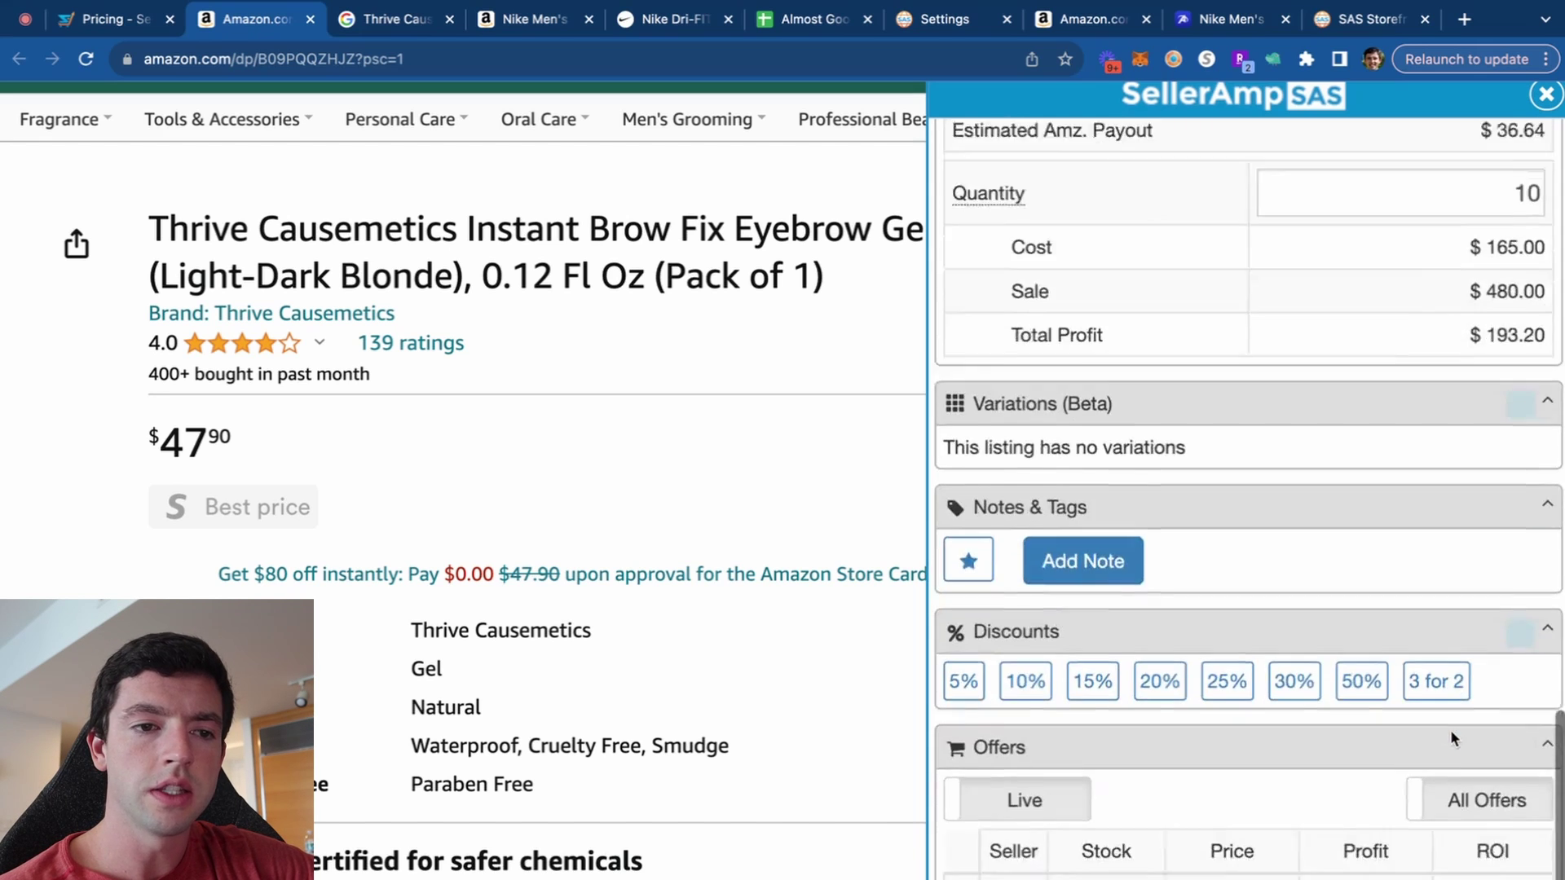
{"action": "scroll", "coordinate": [1126, 177], "scroll_direction": "down", "scroll_amount": 1}
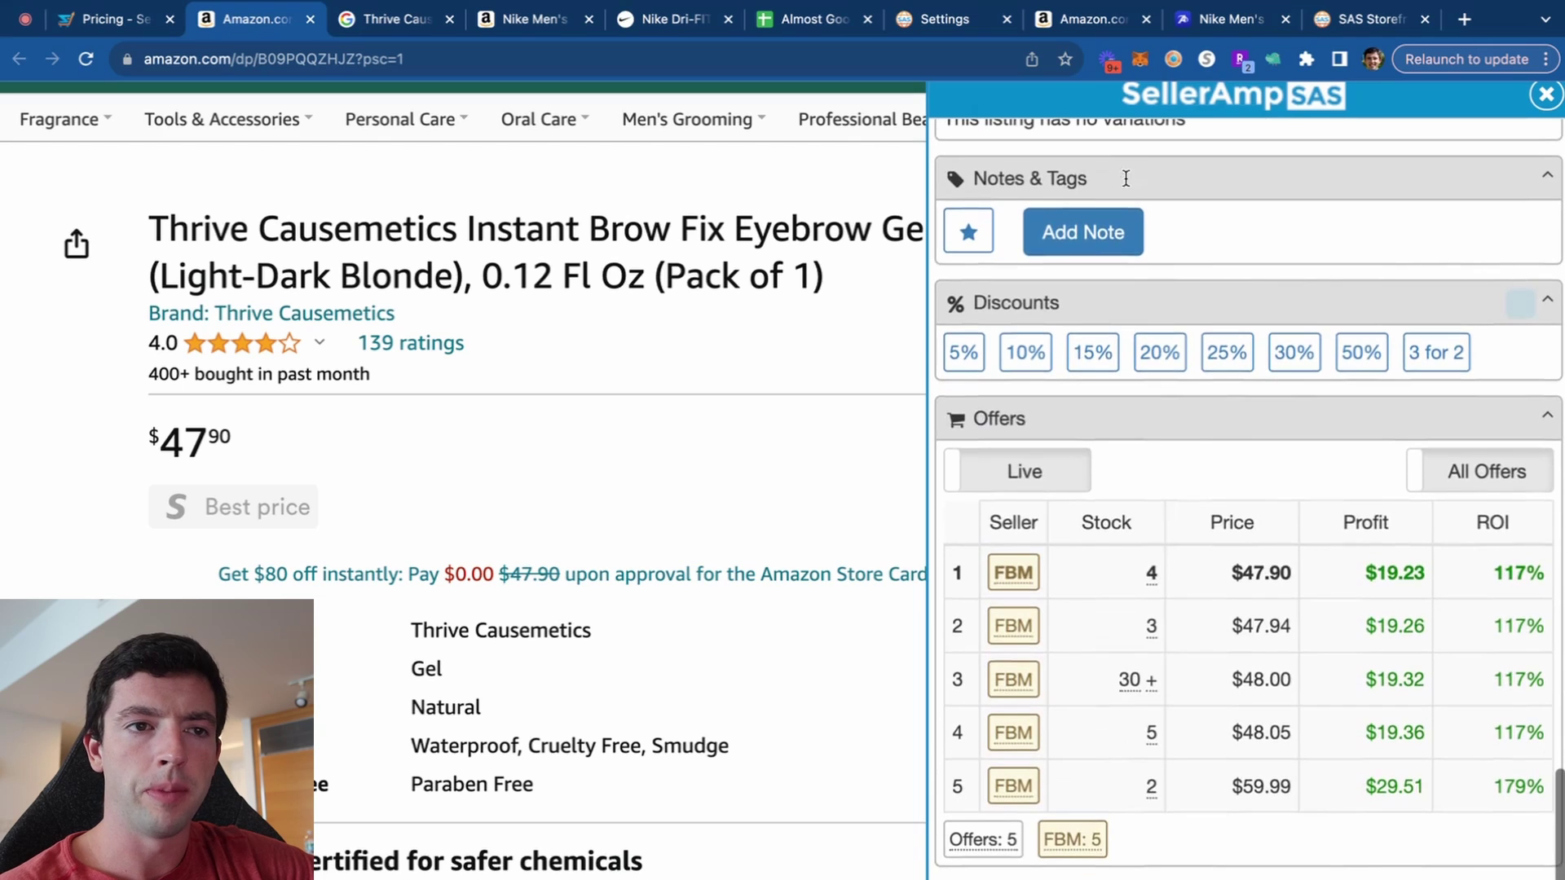
{"action": "left_click", "coordinate": [1083, 232]}
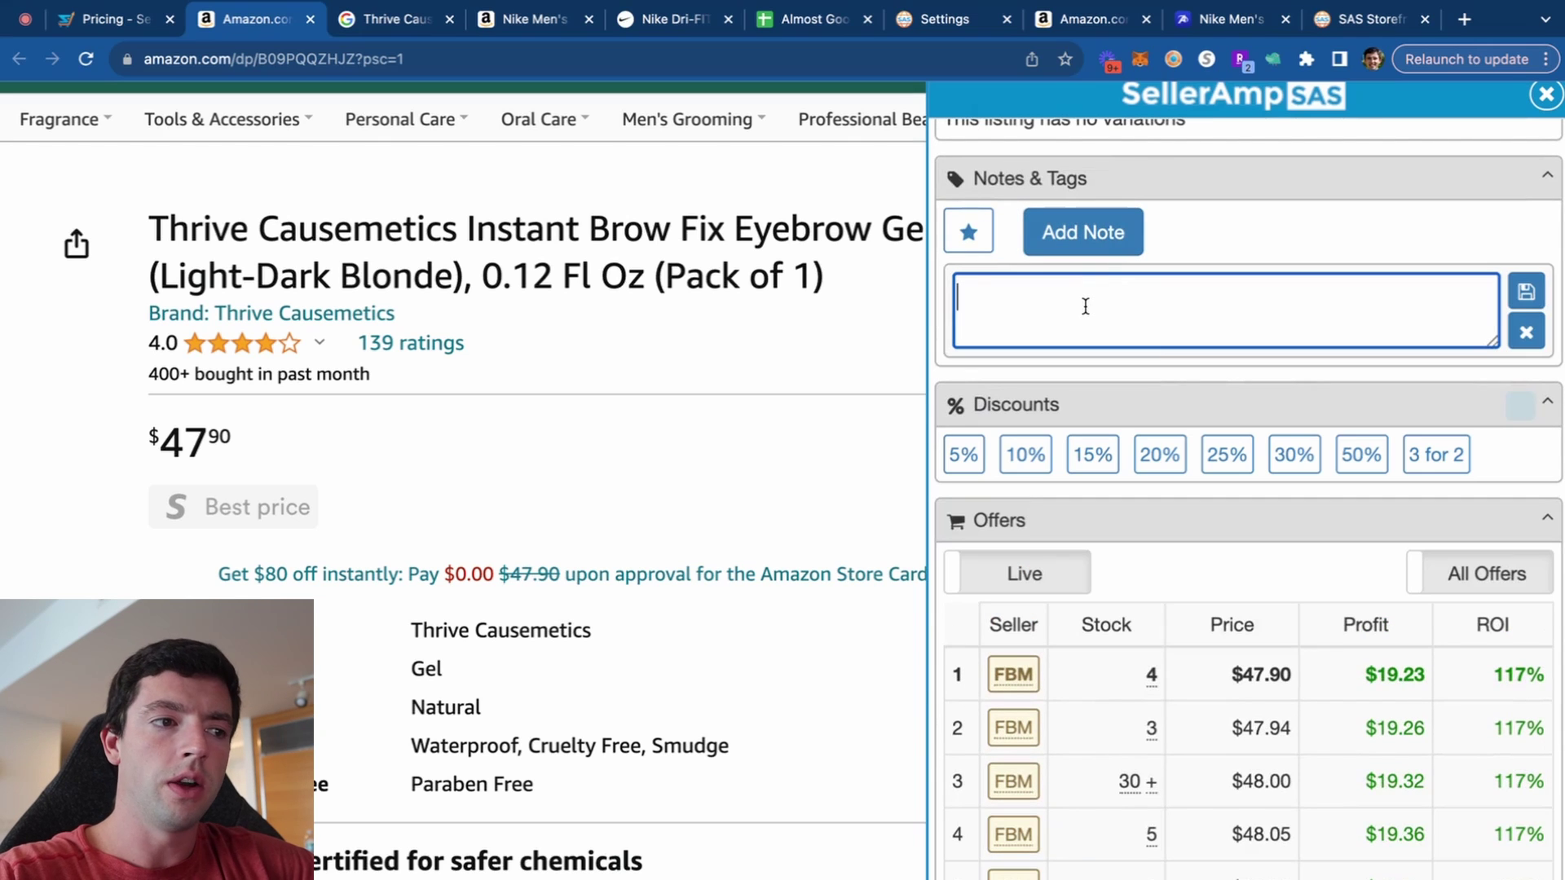
{"action": "type", "text": "Sourced "}
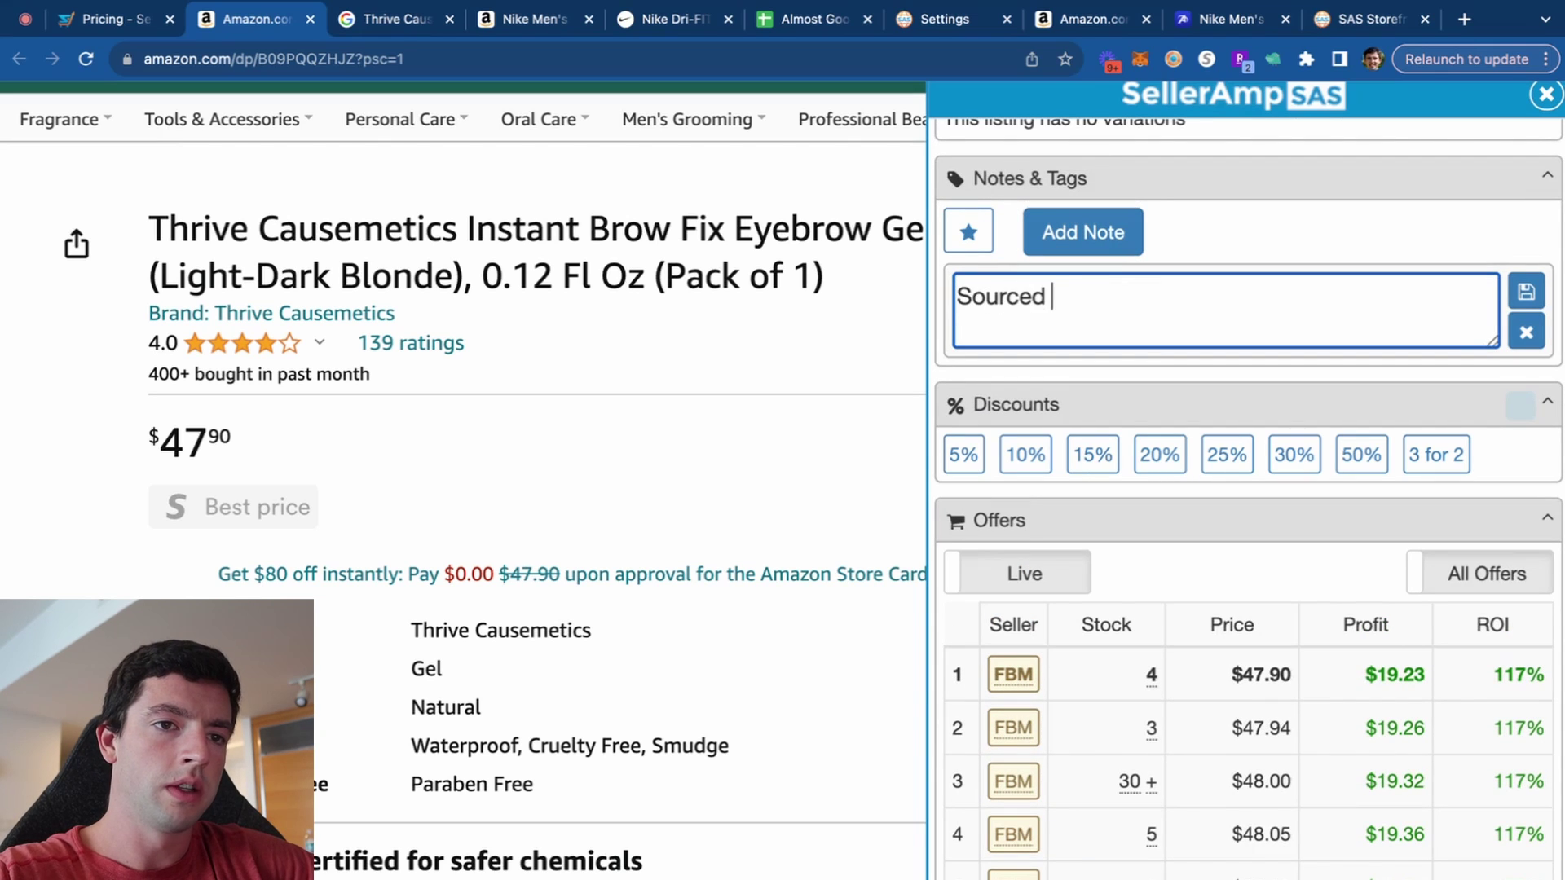
{"action": "type", "text": "Black Friday 2023"}
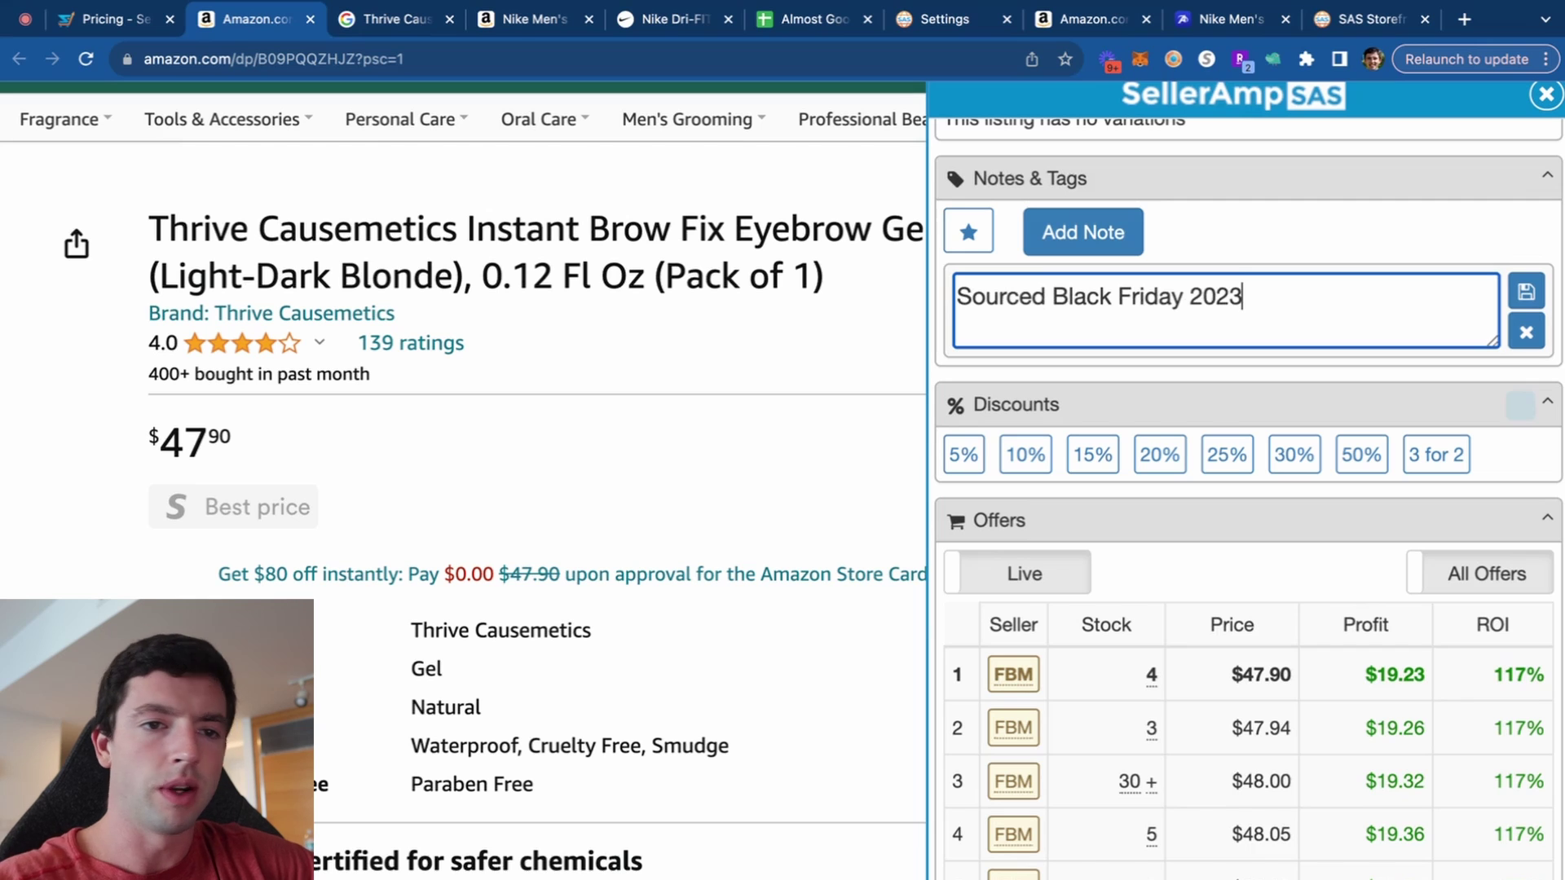
Try the 10% and 5% discounts, compare their effect on the total profit, and clear the discount.
{"action": "scroll", "coordinate": [1067, 378], "scroll_direction": "down", "scroll_amount": 1}
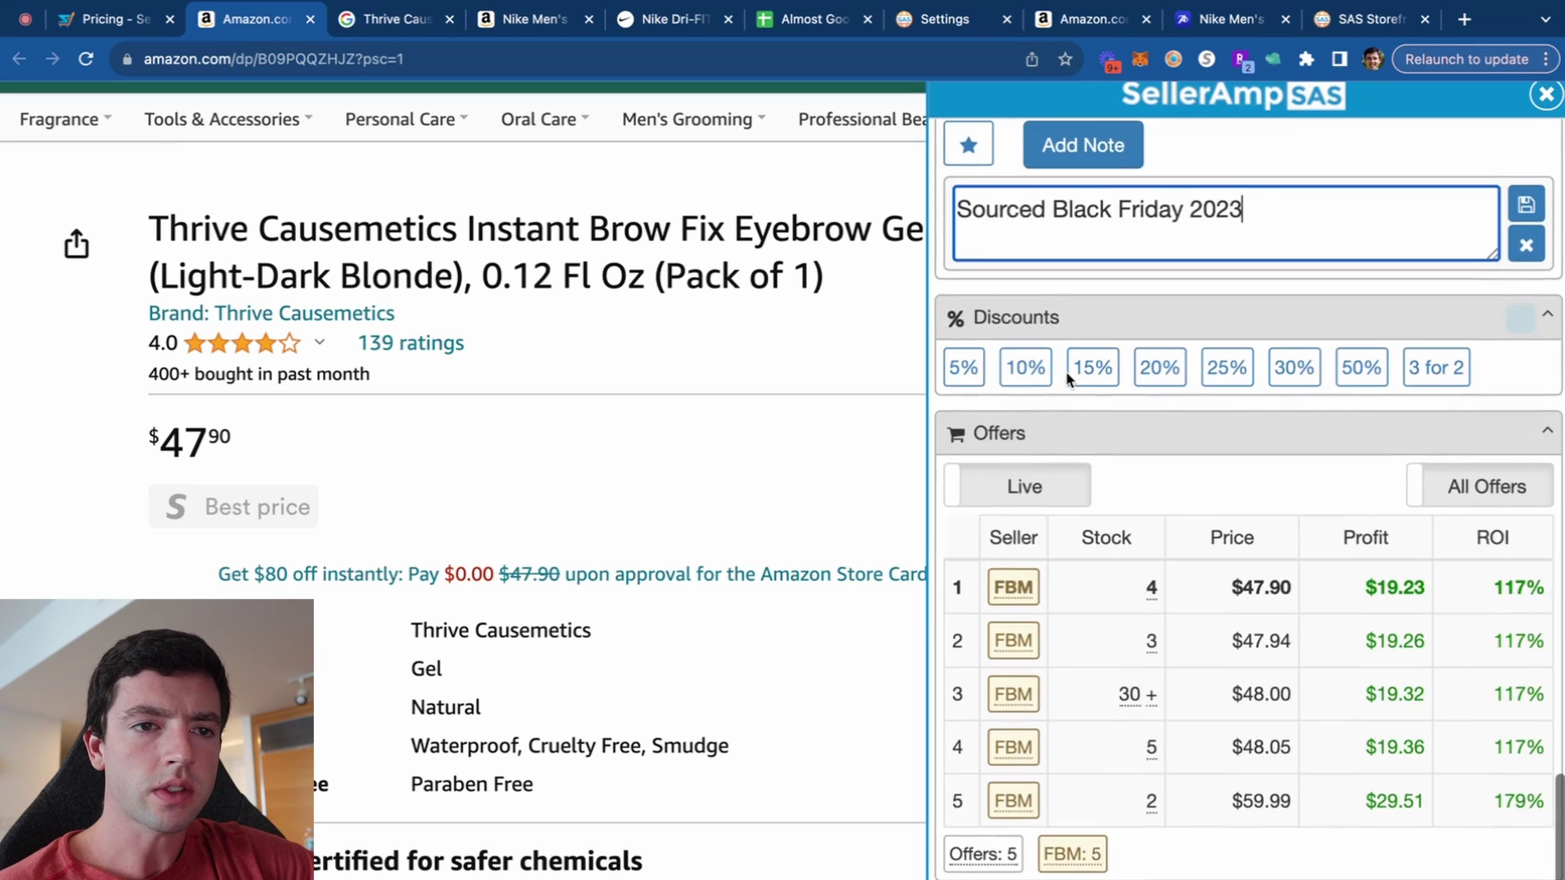
{"action": "left_click", "coordinate": [1019, 404]}
{"action": "scroll", "coordinate": [1015, 412], "scroll_direction": "up", "scroll_amount": 10}
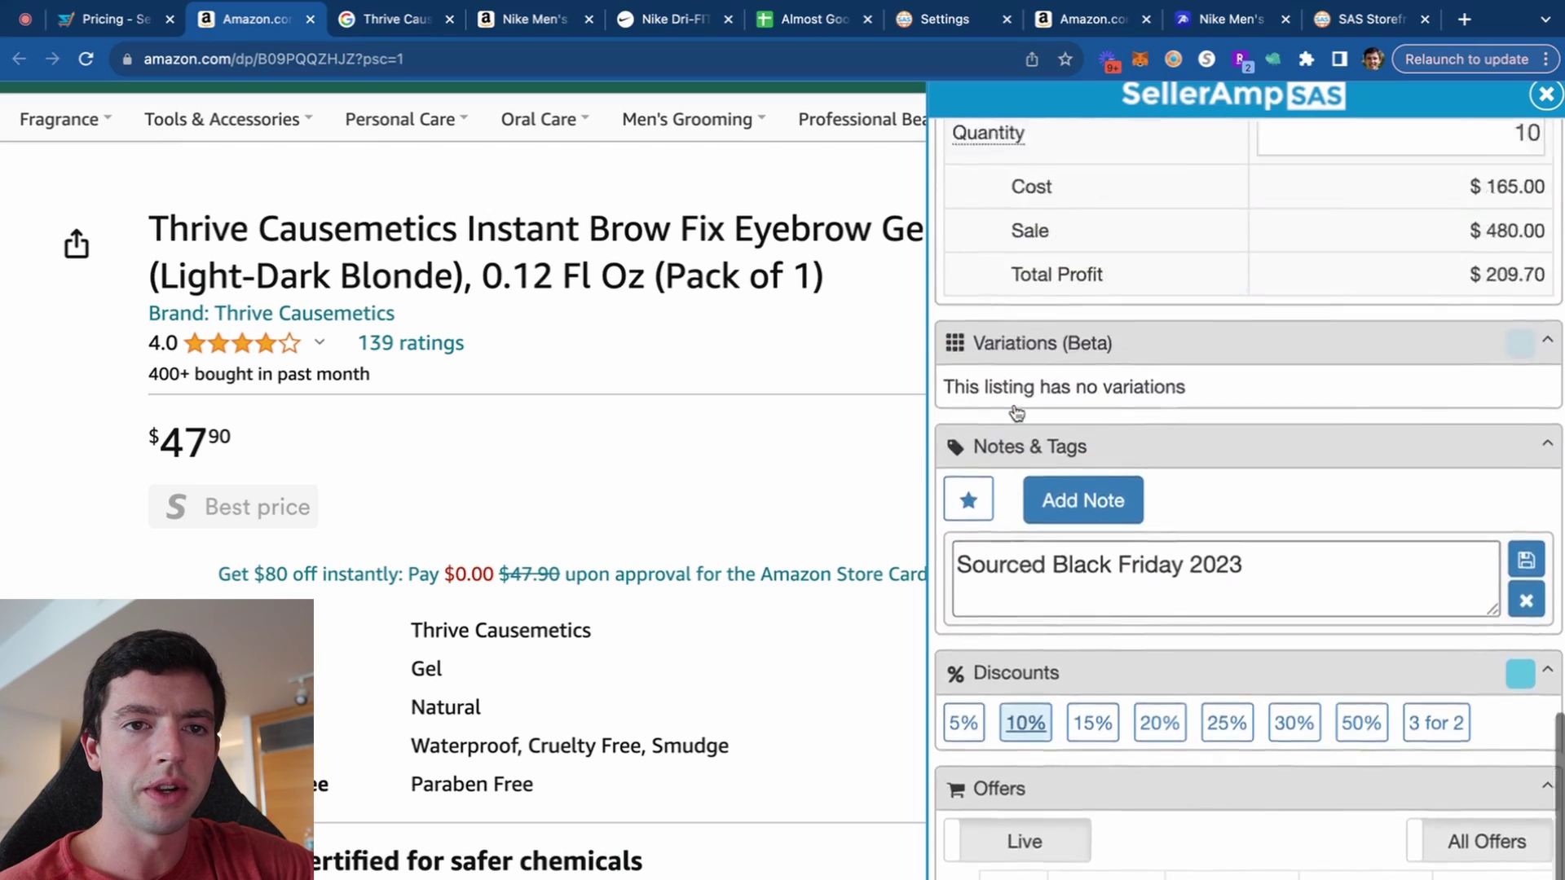
{"action": "scroll", "coordinate": [1433, 316], "scroll_direction": "down", "scroll_amount": 4}
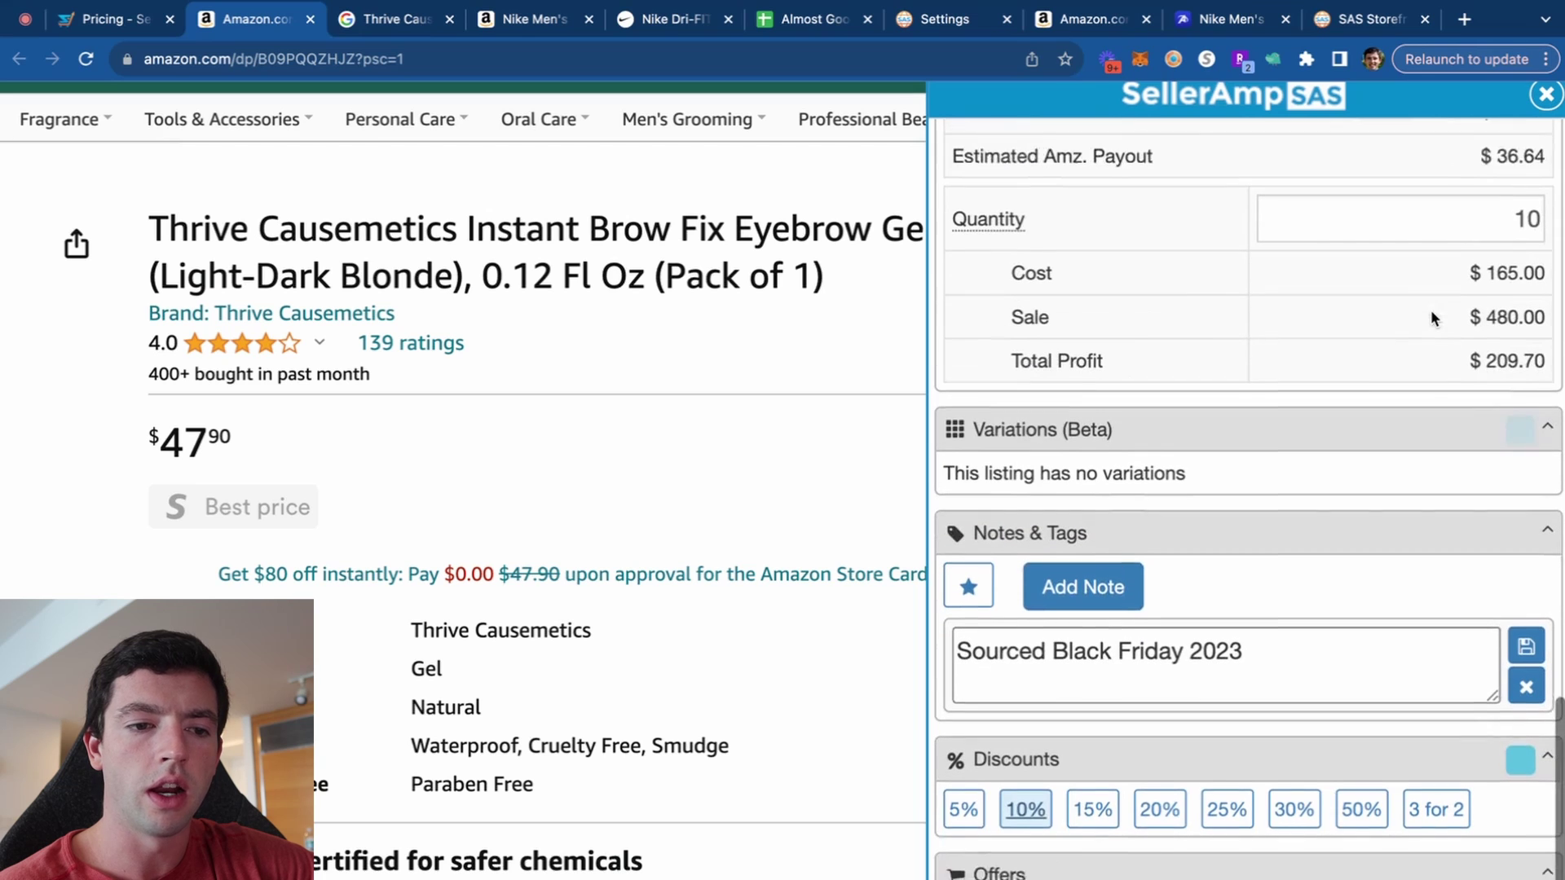
{"action": "left_click", "coordinate": [966, 794]}
{"action": "left_click", "coordinate": [1020, 796]}
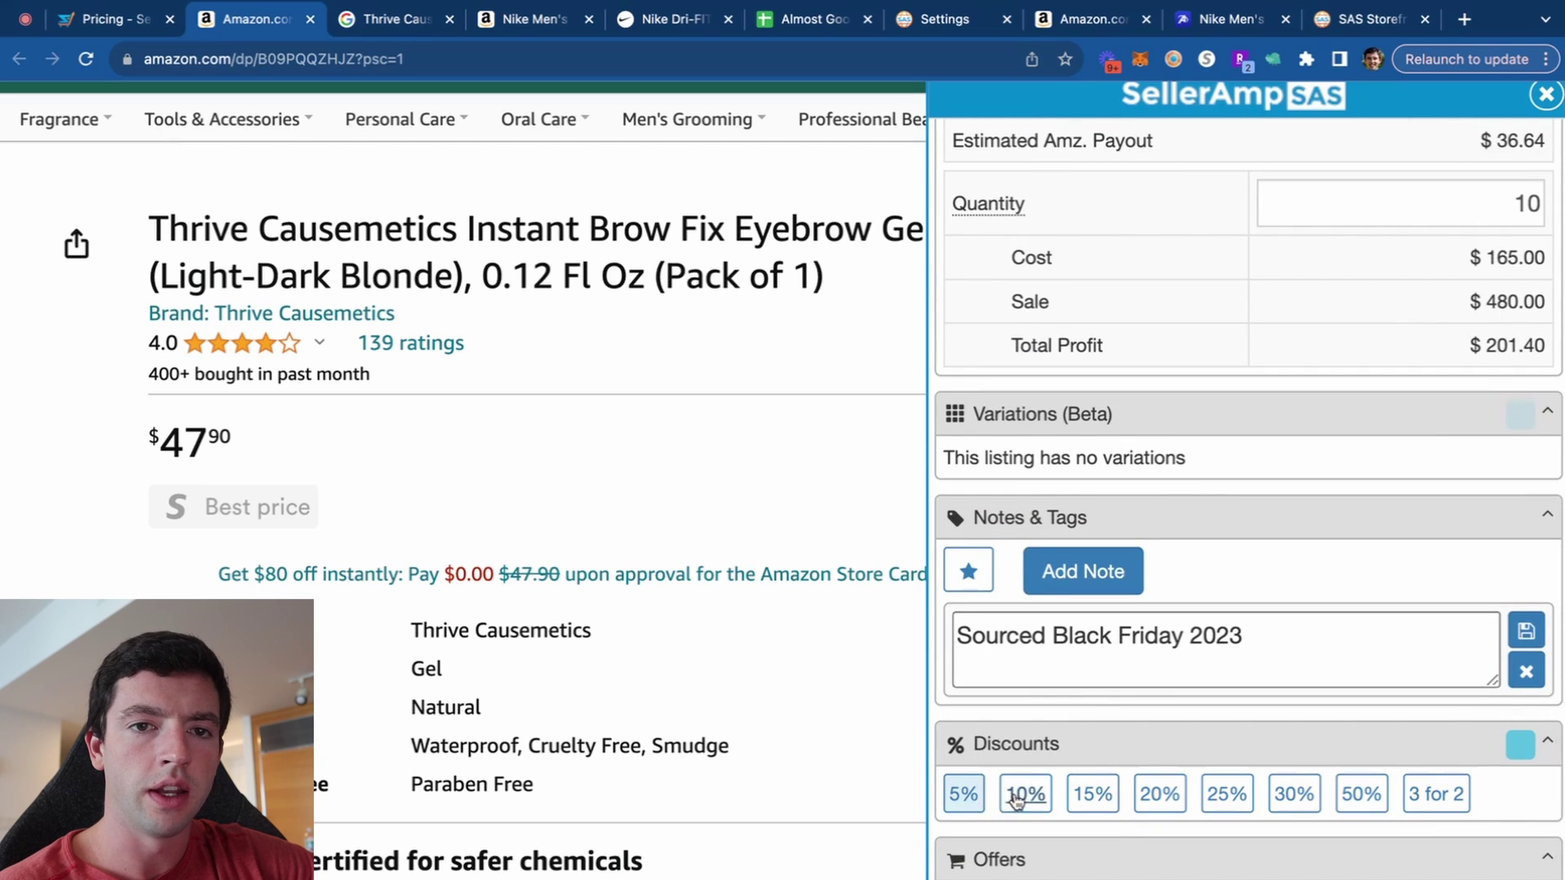
{"action": "left_click", "coordinate": [965, 797]}
Examine the Offers table's stock, price, profit and ROI, and view the seller details of the first and third FBM offers.
{"action": "scroll", "coordinate": [1087, 799], "scroll_direction": "down", "scroll_amount": 2}
{"action": "scroll", "coordinate": [1087, 799], "scroll_direction": "down", "scroll_amount": 6}
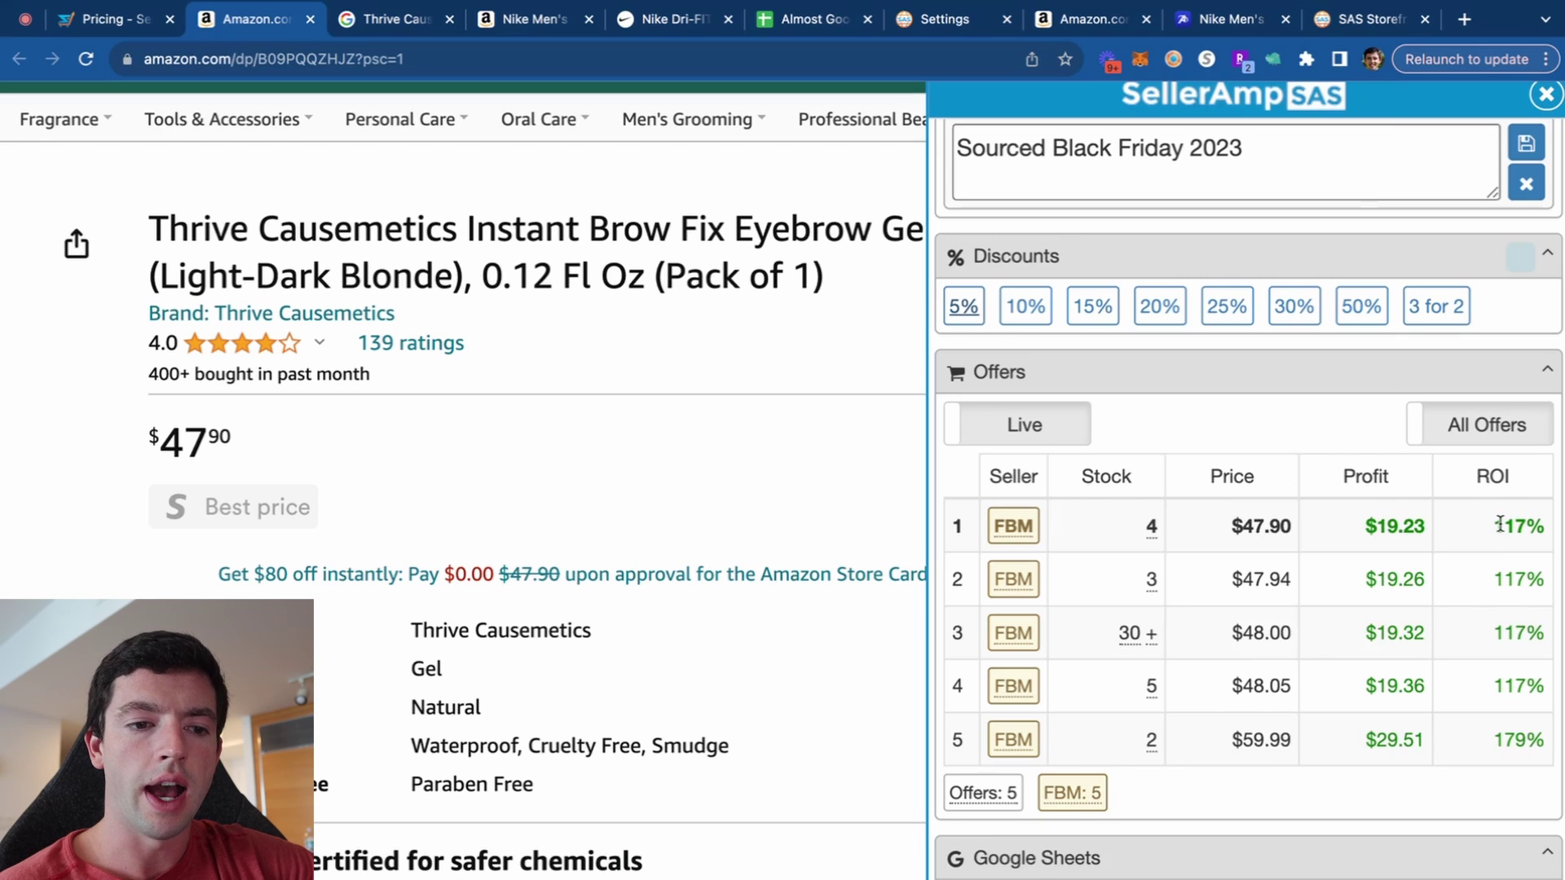
{"action": "scroll", "coordinate": [1500, 524], "scroll_direction": "down", "scroll_amount": 3}
{"action": "mouse_move", "coordinate": [1011, 432]}
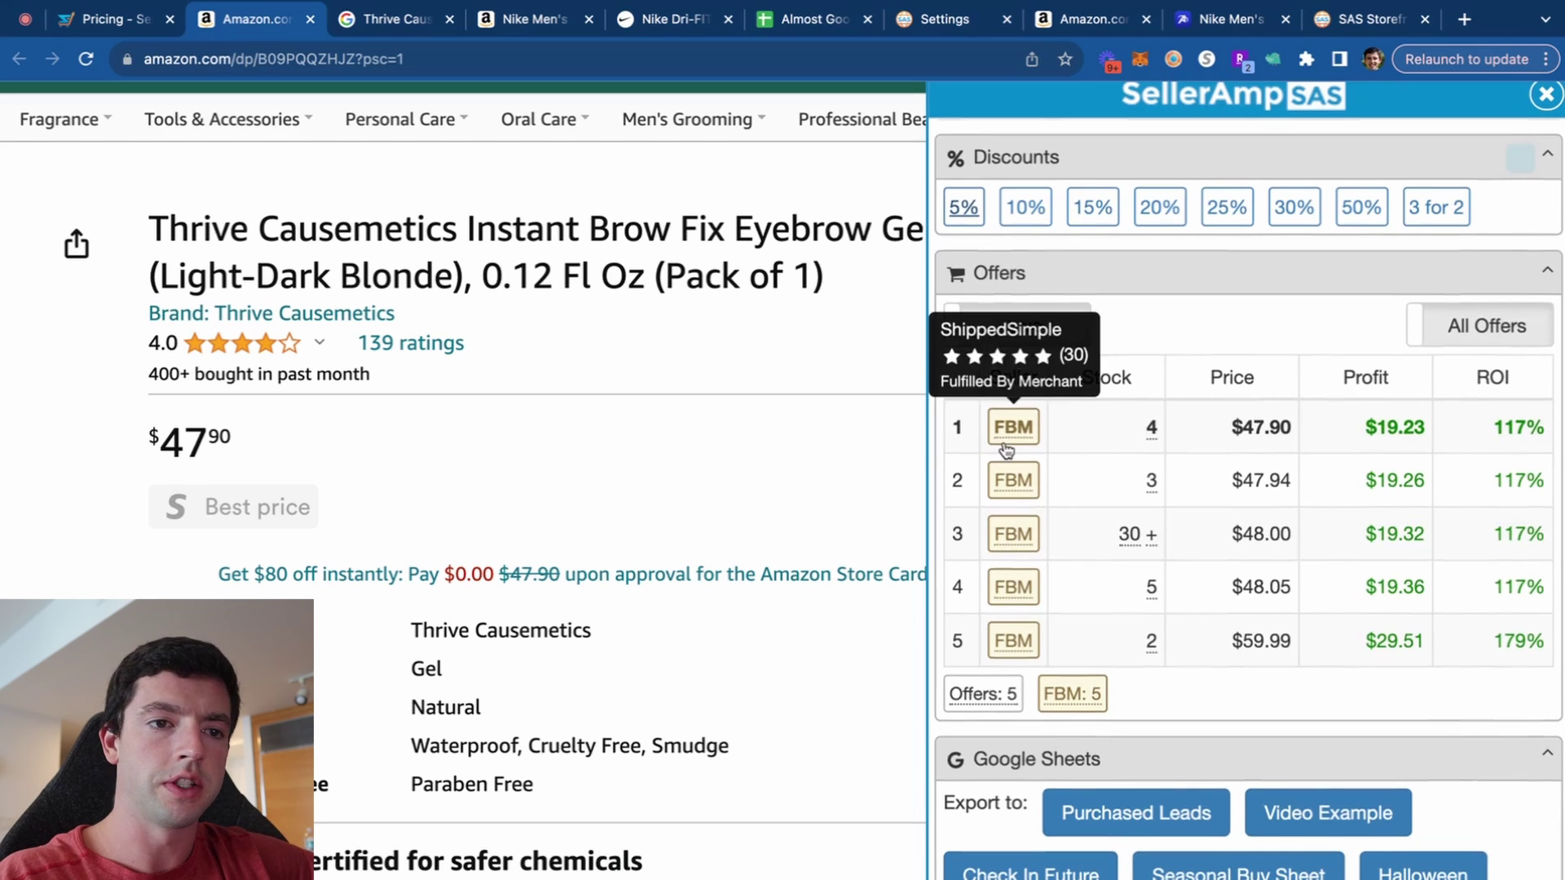
{"action": "mouse_move", "coordinate": [1015, 530]}
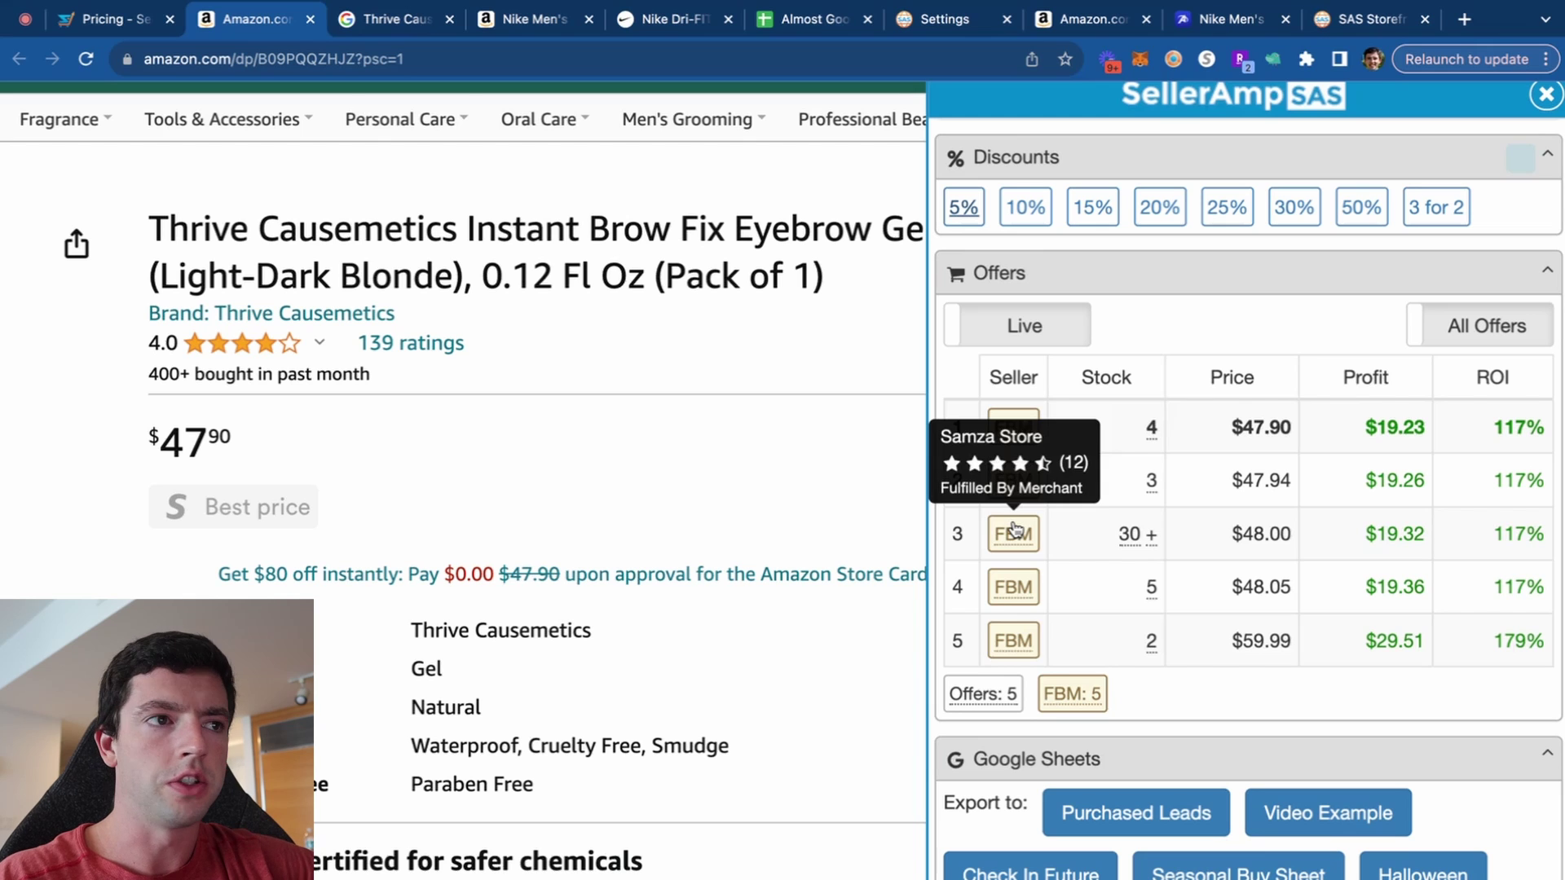
Close the Thrive Causemetics Google search tab and review the extension's Google Sheets, Seller Central, Lookup Details and Buy Box Analysis sections.
{"action": "left_click", "coordinate": [449, 19]}
{"action": "scroll", "coordinate": [1288, 623], "scroll_direction": "down", "scroll_amount": 5}
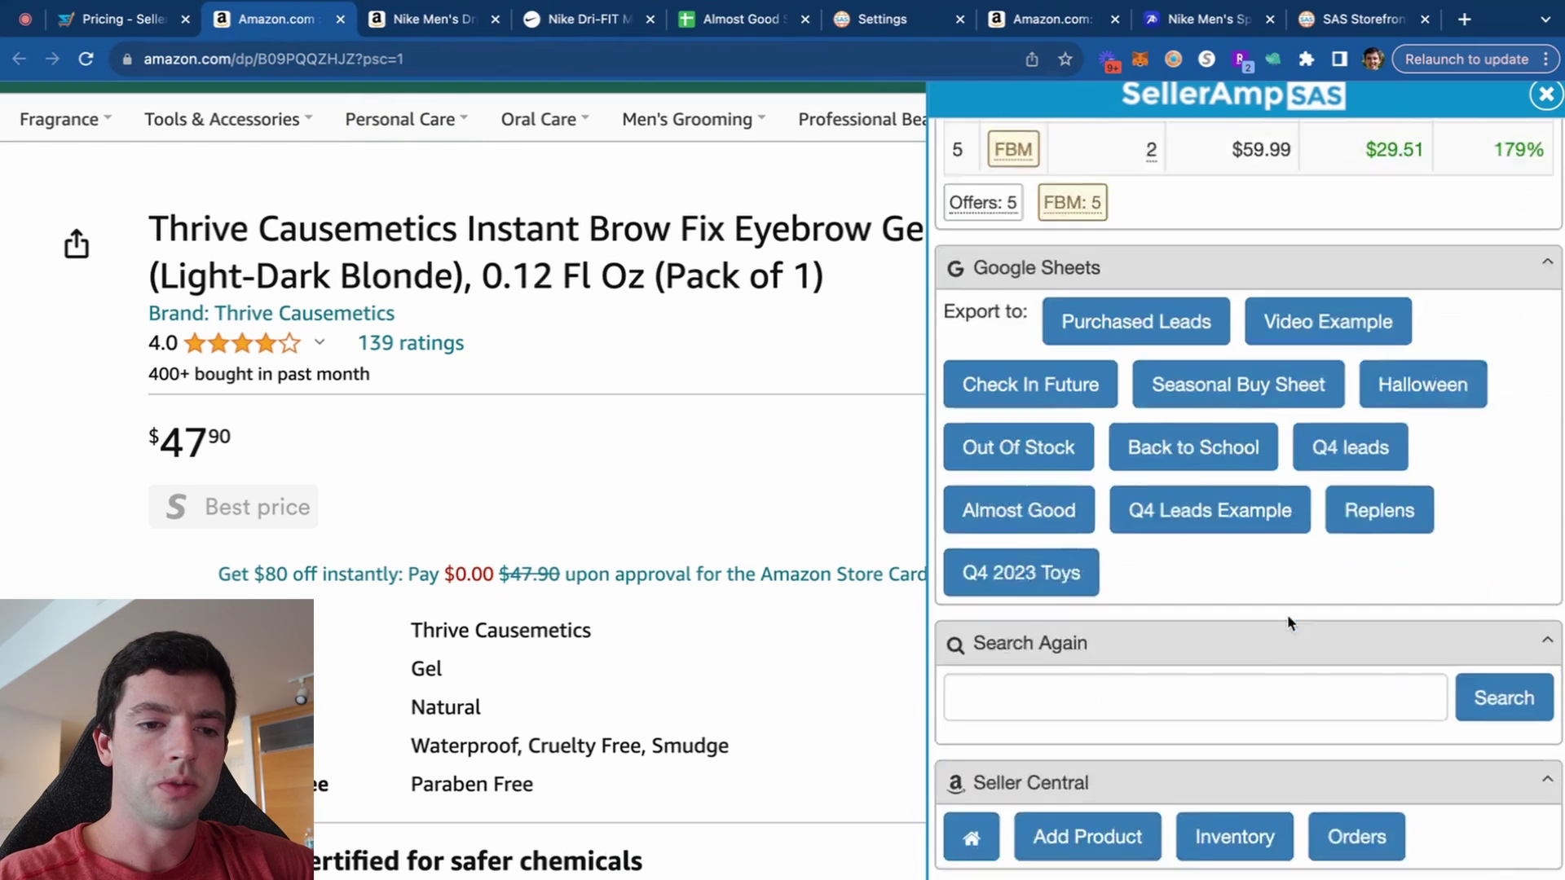
{"action": "scroll", "coordinate": [1288, 623], "scroll_direction": "down", "scroll_amount": 3}
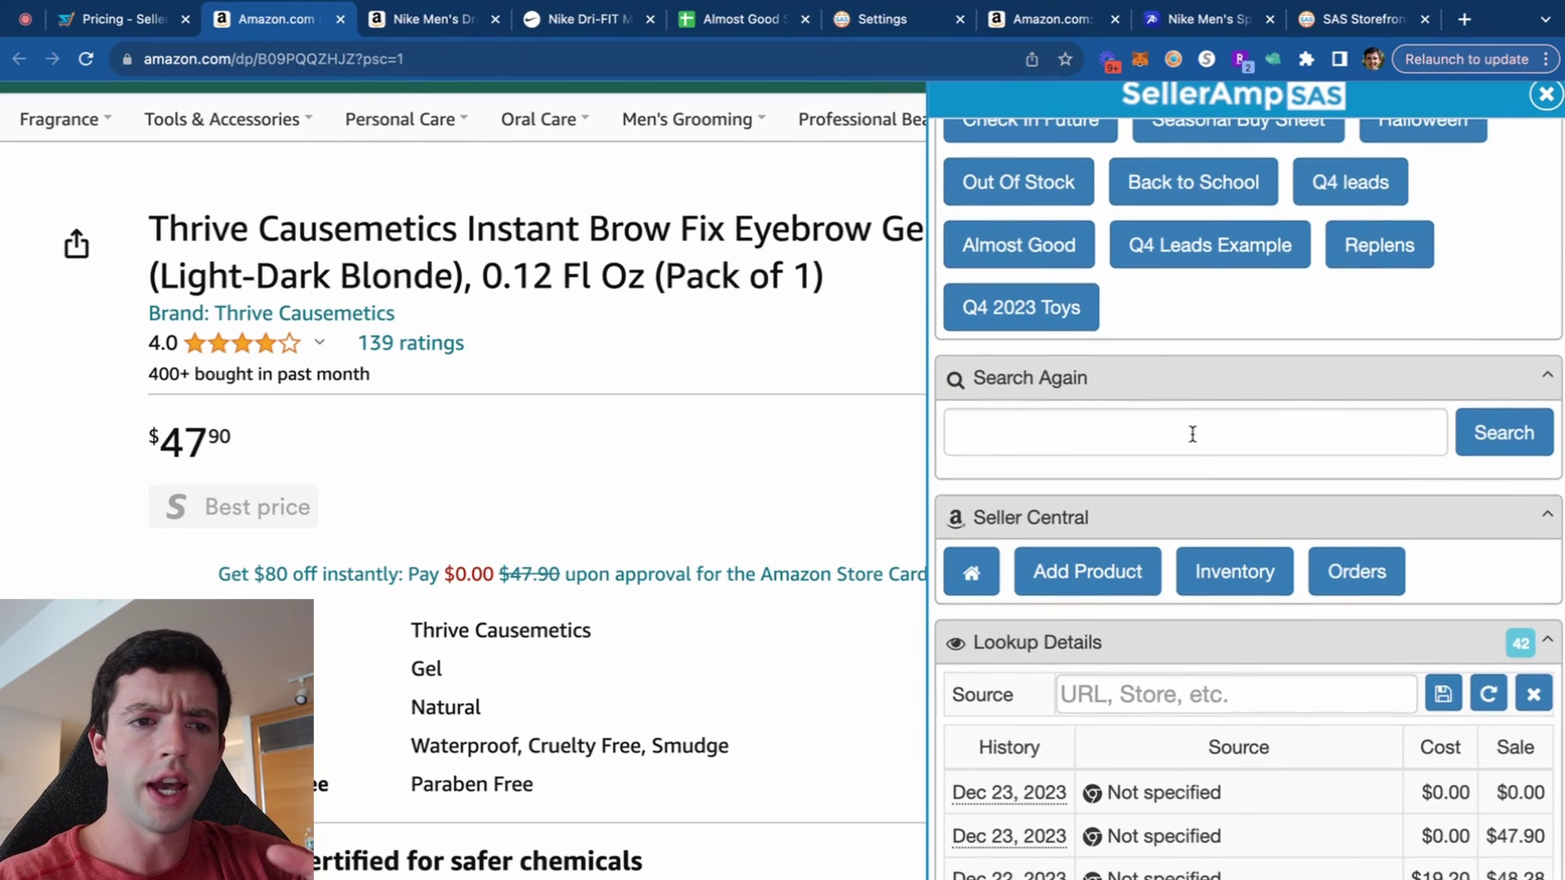
{"action": "scroll", "coordinate": [1193, 434], "scroll_direction": "down", "scroll_amount": 2}
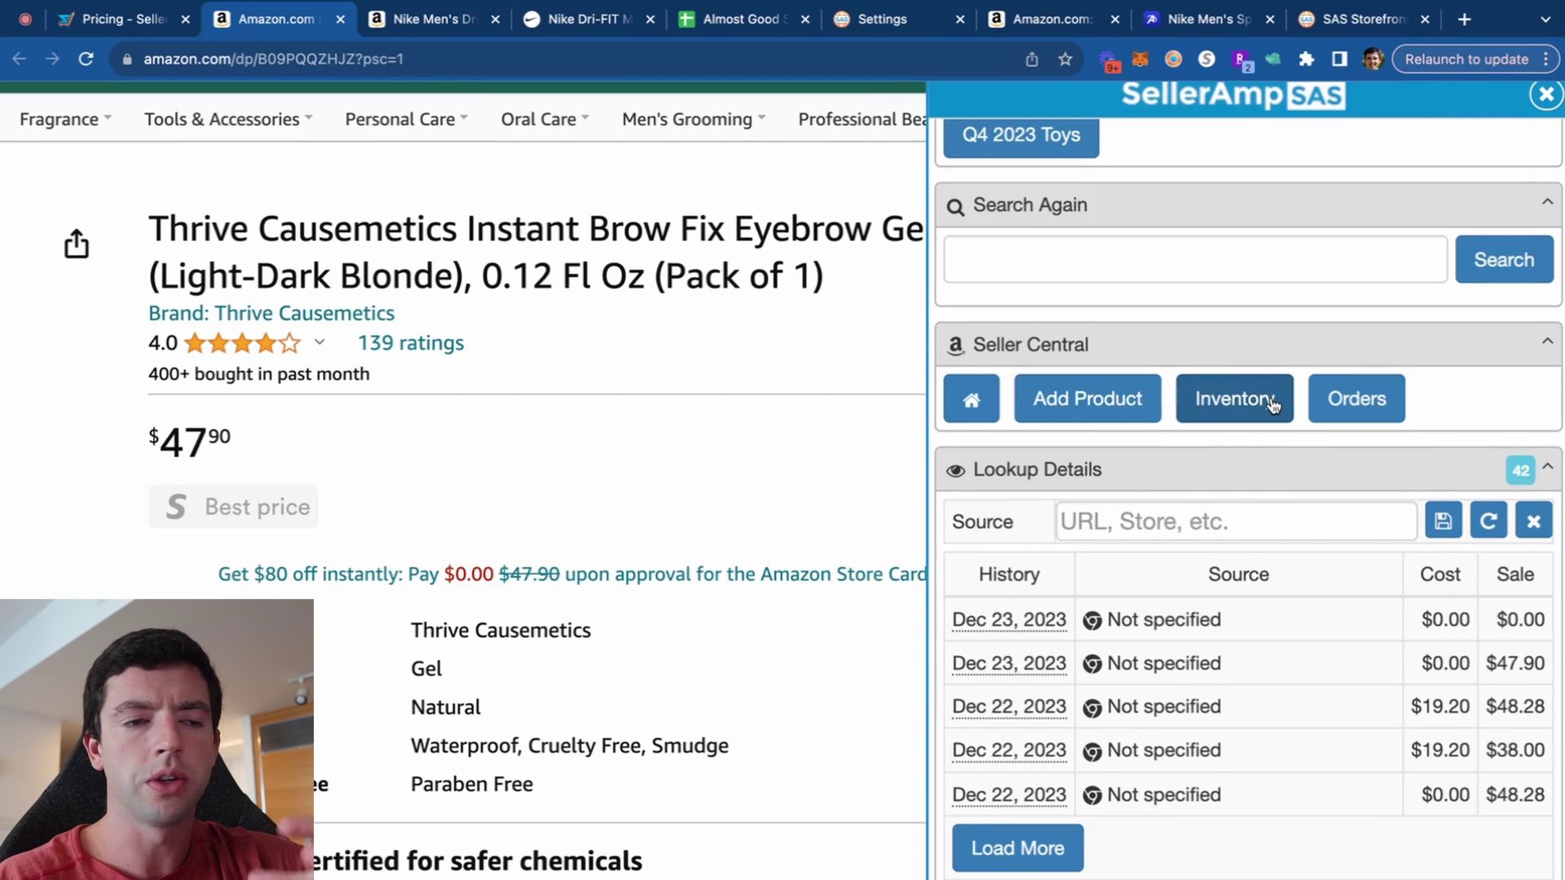
{"action": "scroll", "coordinate": [1273, 405], "scroll_direction": "down", "scroll_amount": 2}
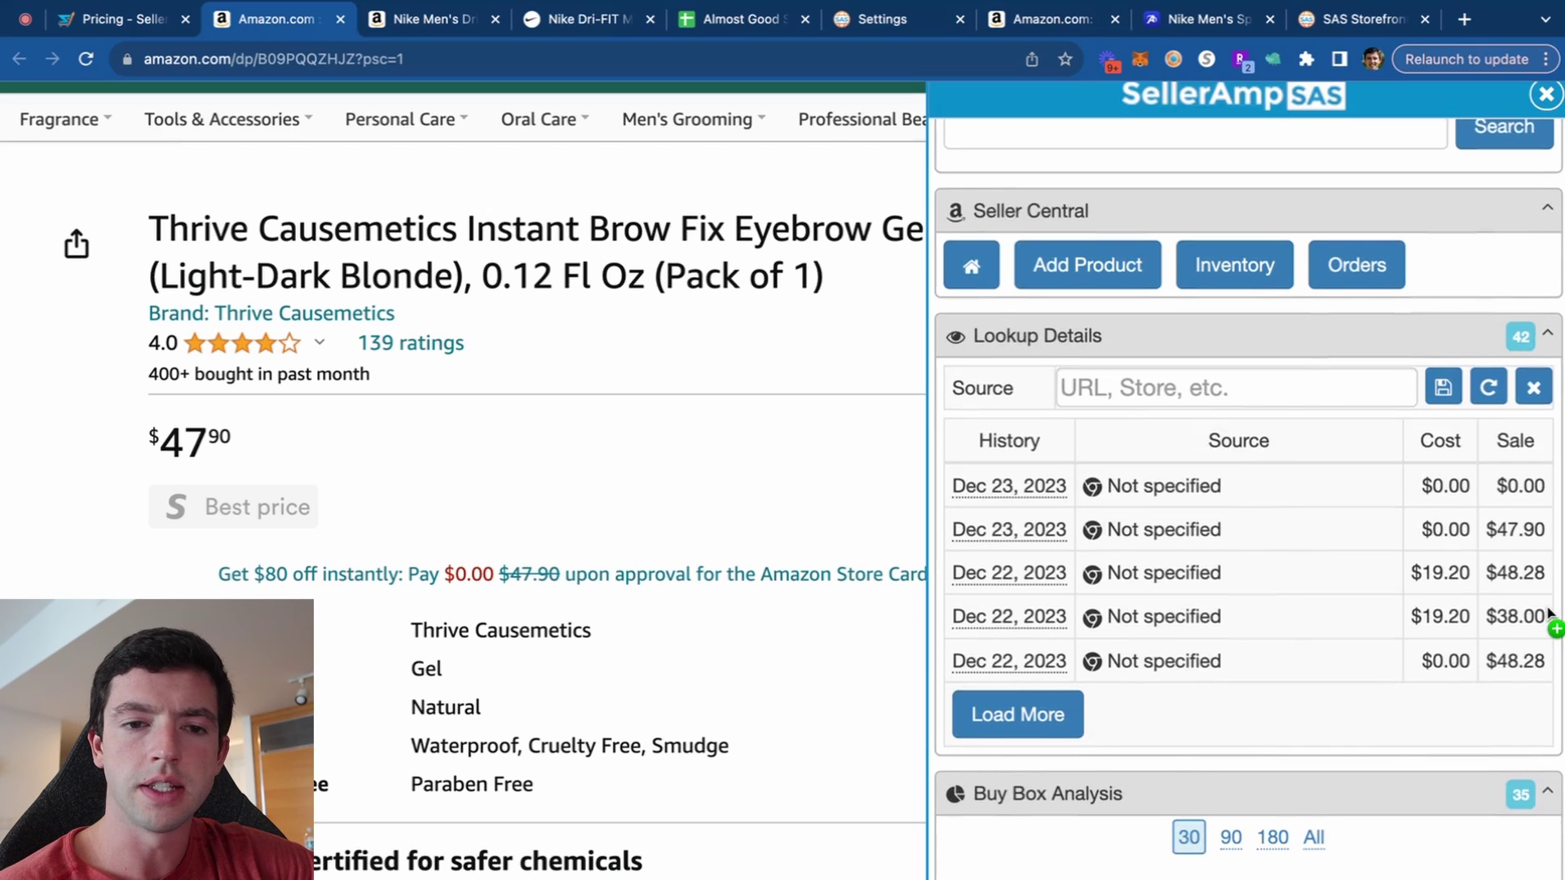
{"action": "scroll", "coordinate": [1552, 613], "scroll_direction": "down", "scroll_amount": 9}
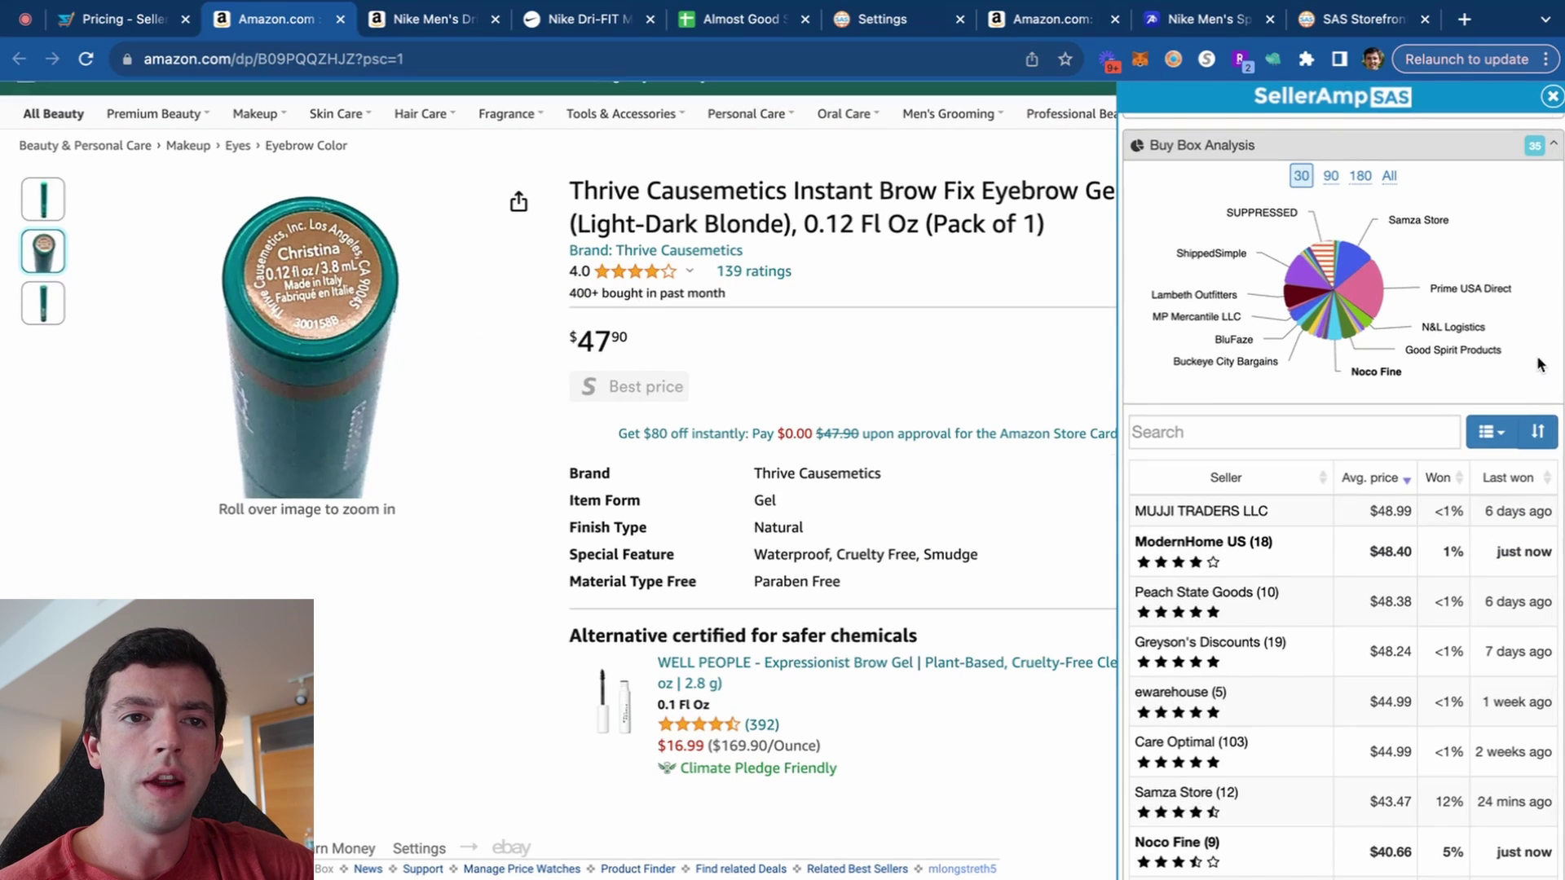
Compare the Buy Box Analysis over 90 days, 180 days and all time, return to 30 days, and inspect a seller's slice.
{"action": "left_click", "coordinate": [1328, 177]}
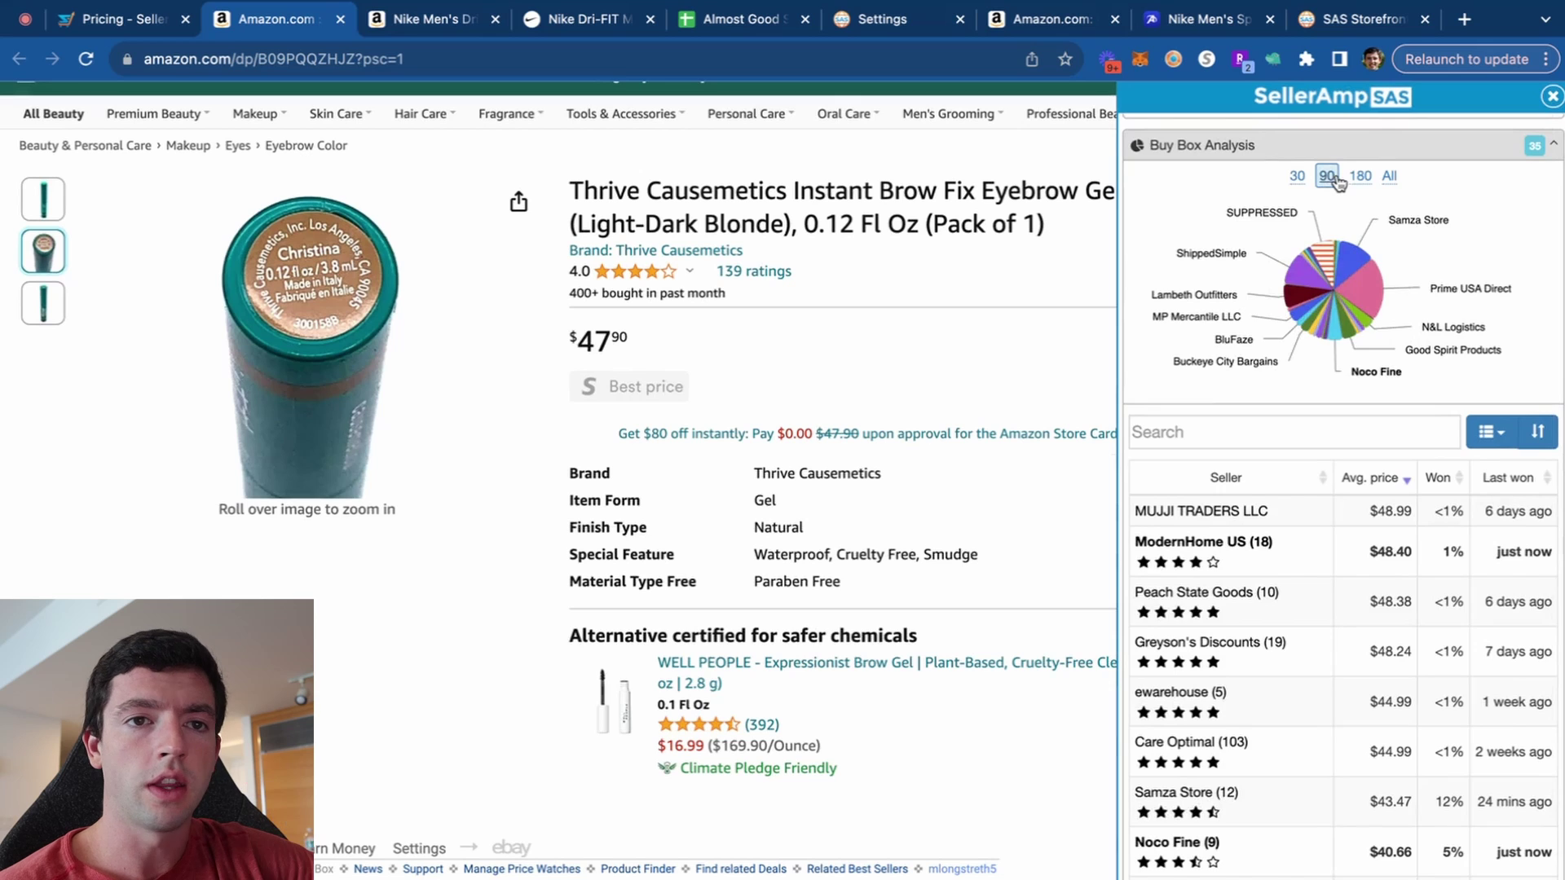
{"action": "left_click", "coordinate": [1360, 179]}
{"action": "left_click", "coordinate": [1388, 178]}
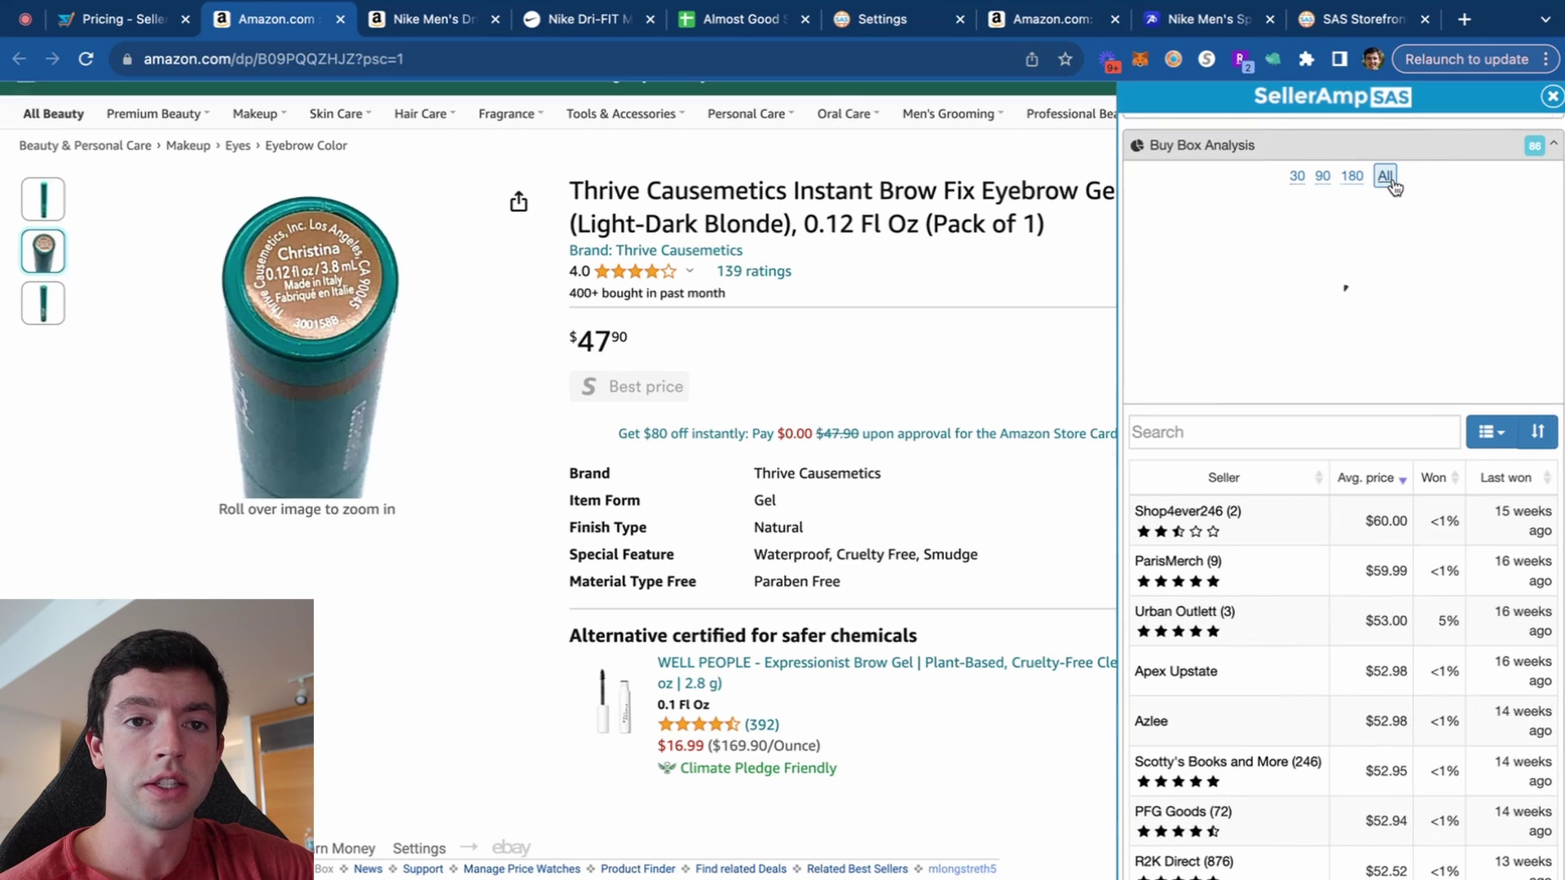
{"action": "left_click", "coordinate": [1302, 177]}
{"action": "mouse_move", "coordinate": [1288, 305]}
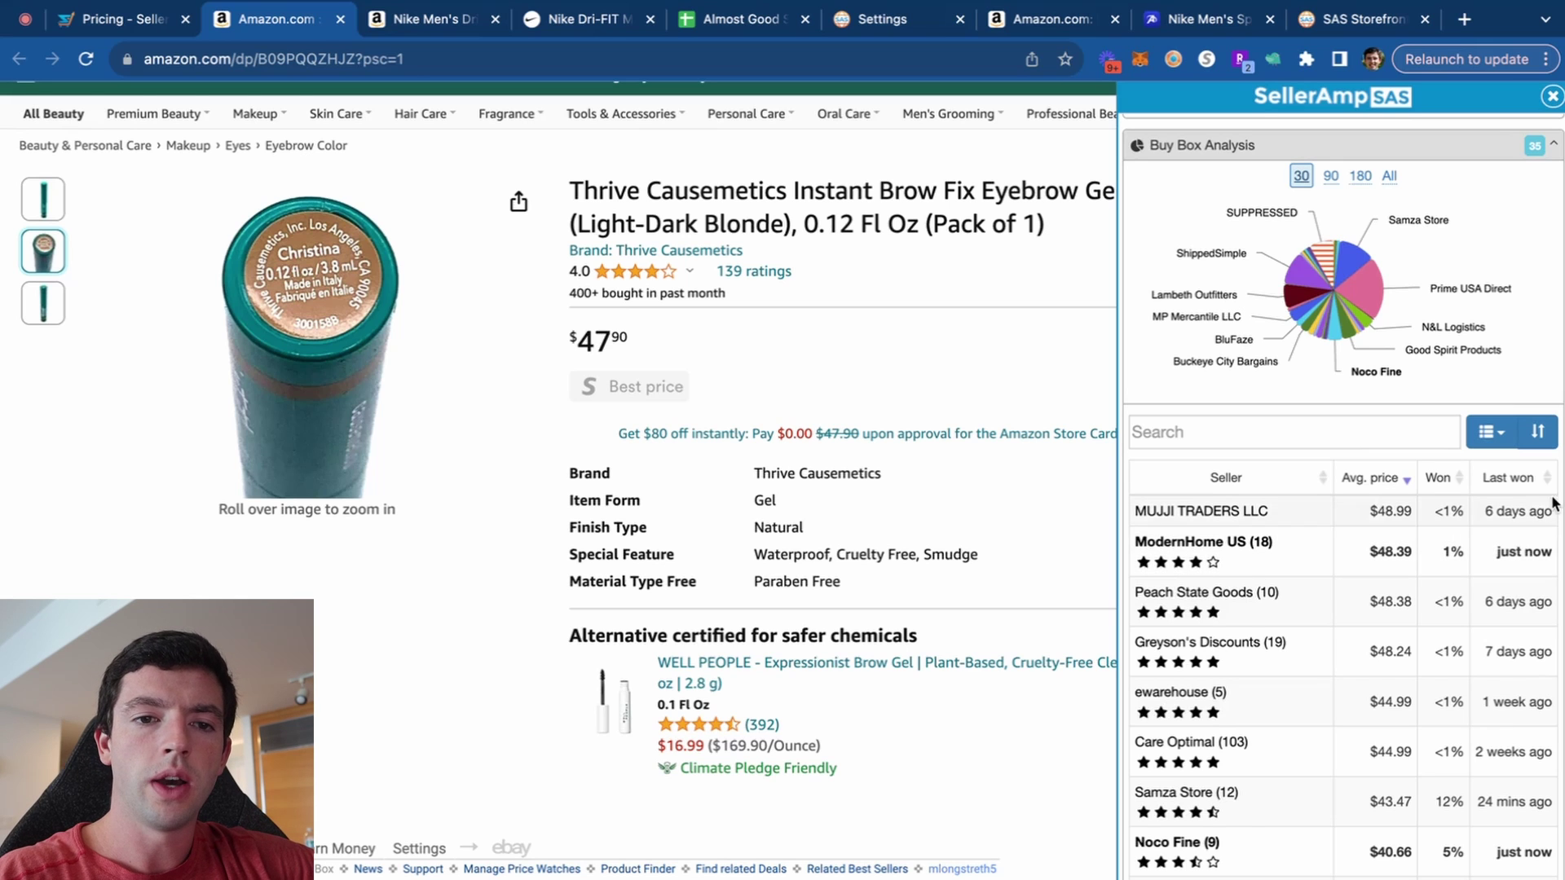
Sort the Buy Box seller table by average price, by highest win percentage, and finally by most recent win.
{"action": "left_click", "coordinate": [1395, 481]}
{"action": "left_click", "coordinate": [1395, 481]}
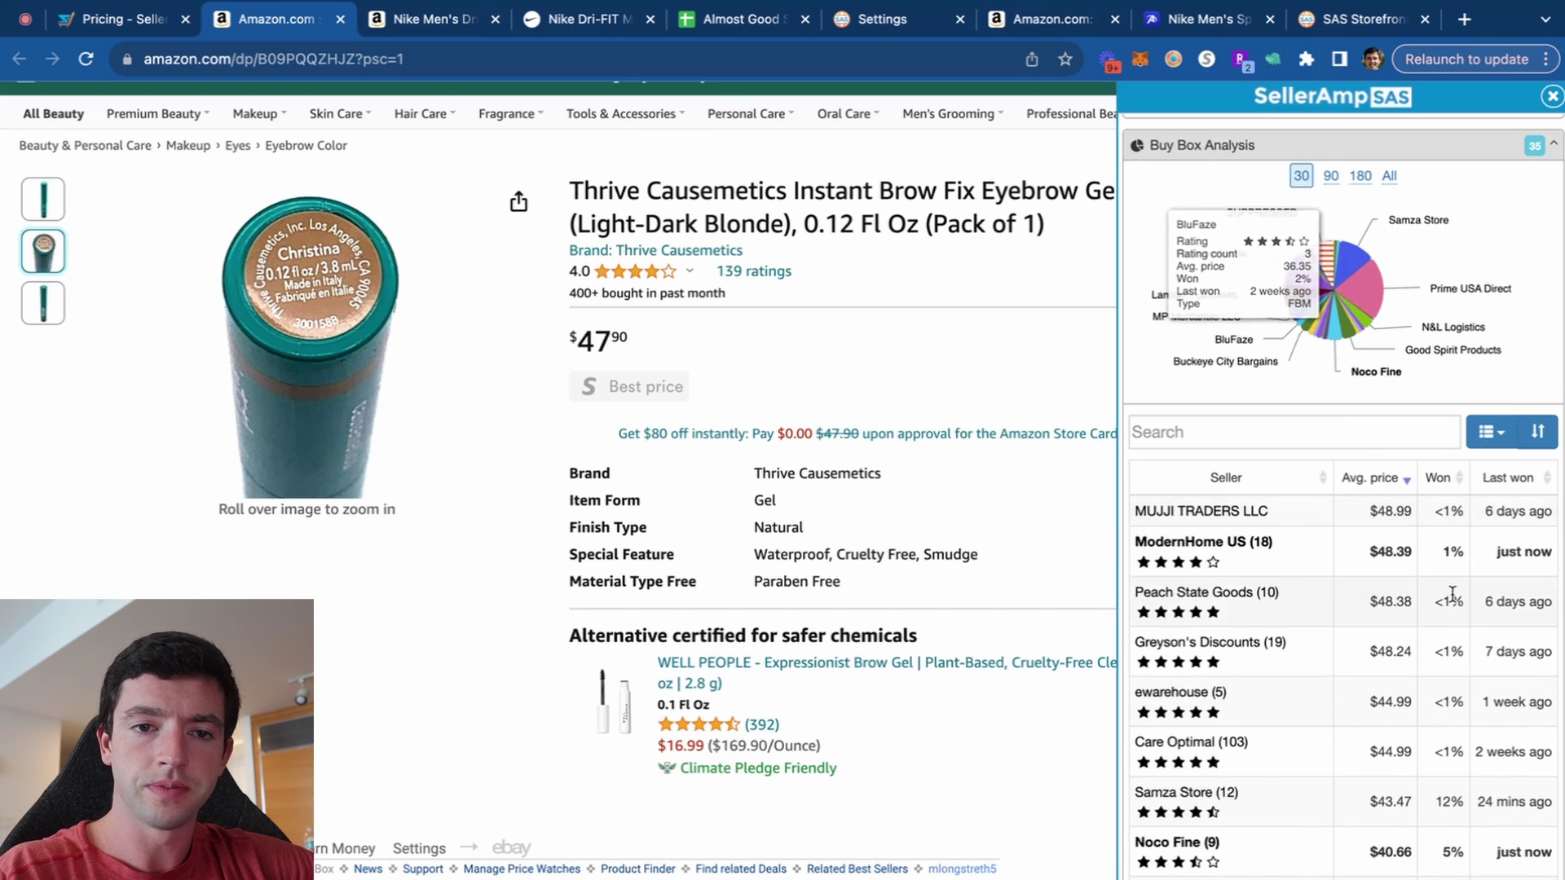
{"action": "left_click", "coordinate": [1459, 483]}
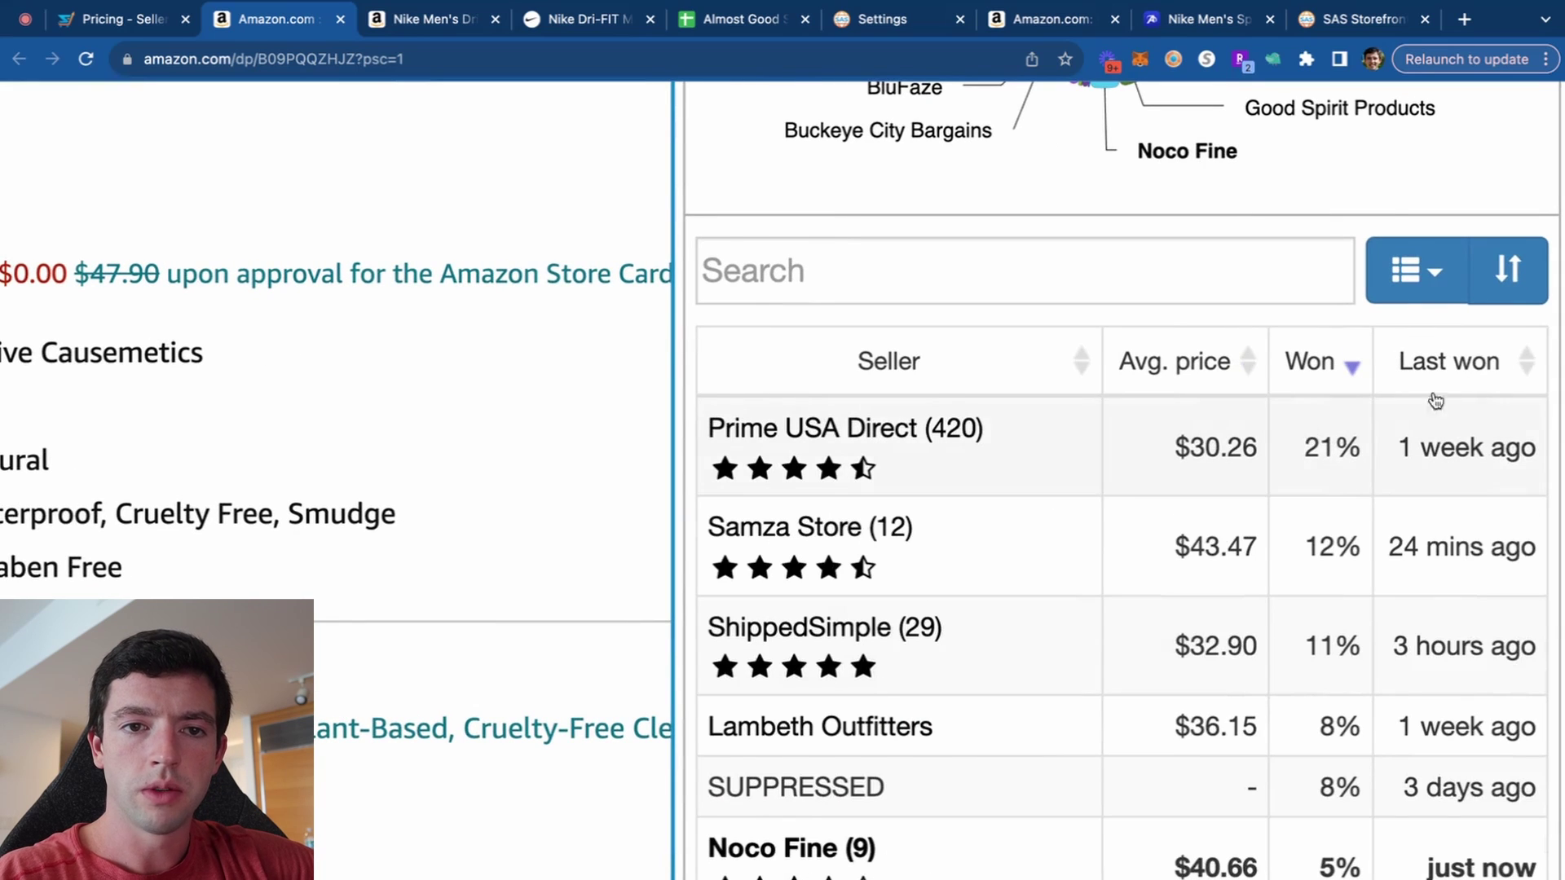
{"action": "left_click", "coordinate": [1502, 376]}
{"action": "left_click", "coordinate": [1528, 391]}
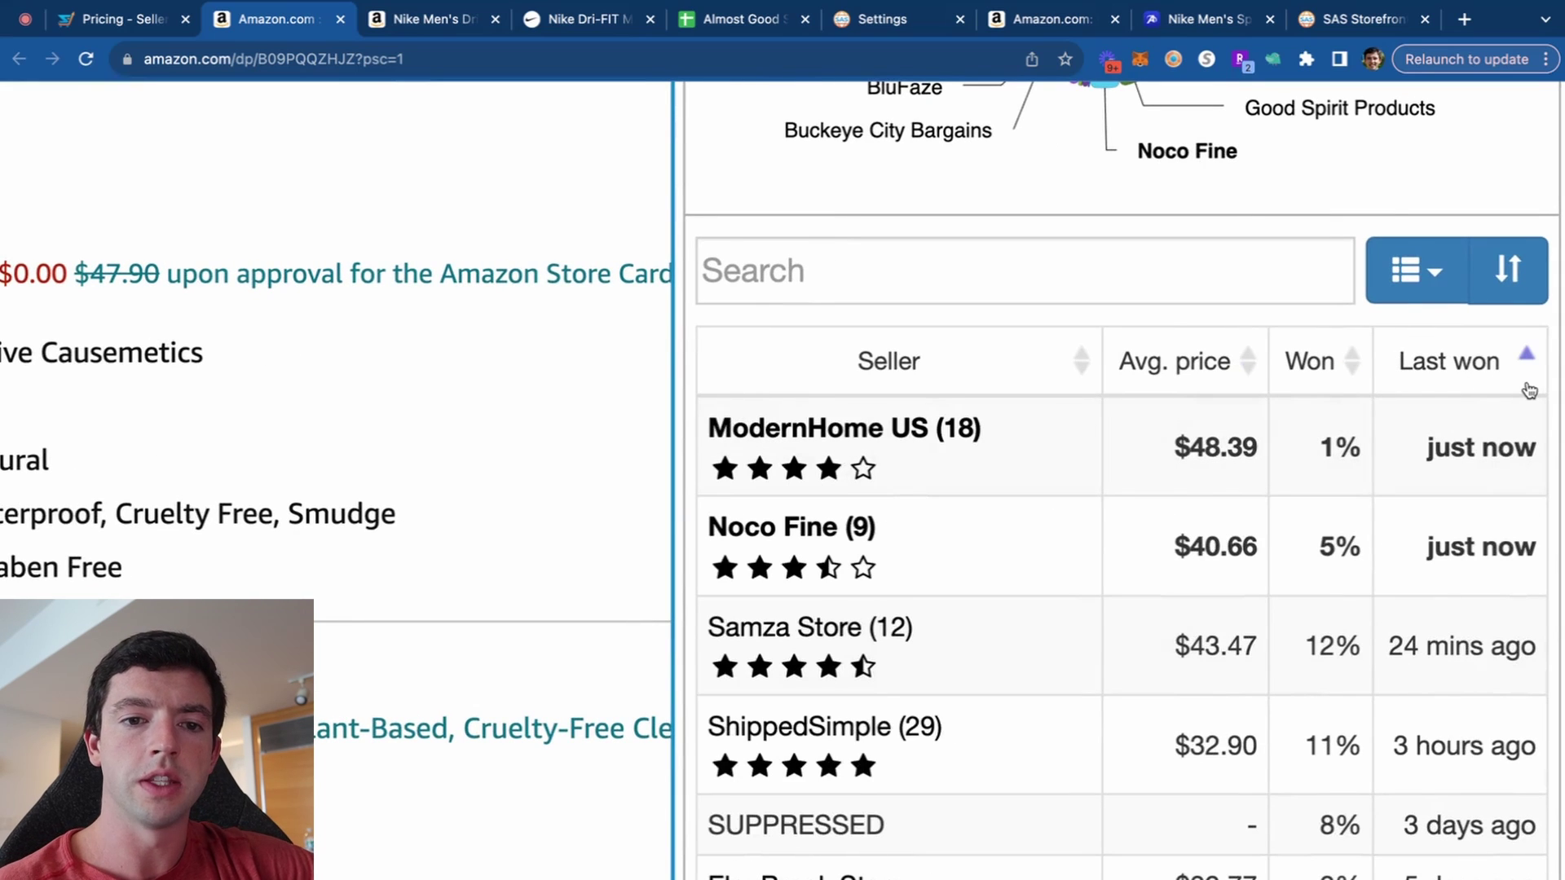
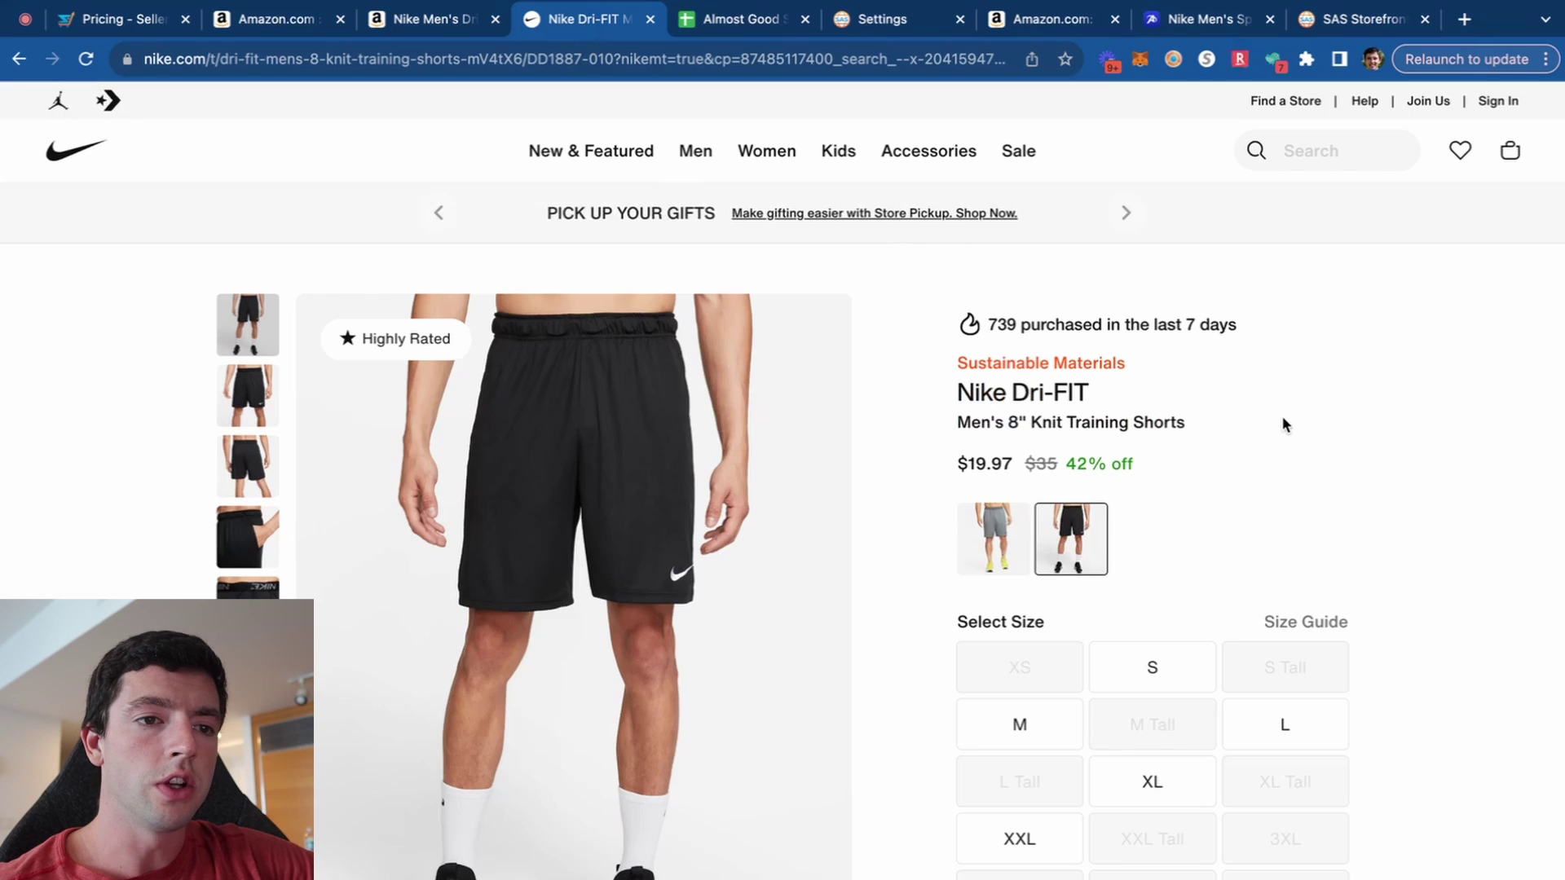
Examine the sale price and discount of the Nike Dri-FIT men's 8" knit training shorts on the Nike page.
{"action": "scroll", "coordinate": [1282, 419], "scroll_direction": "up", "scroll_amount": 5}
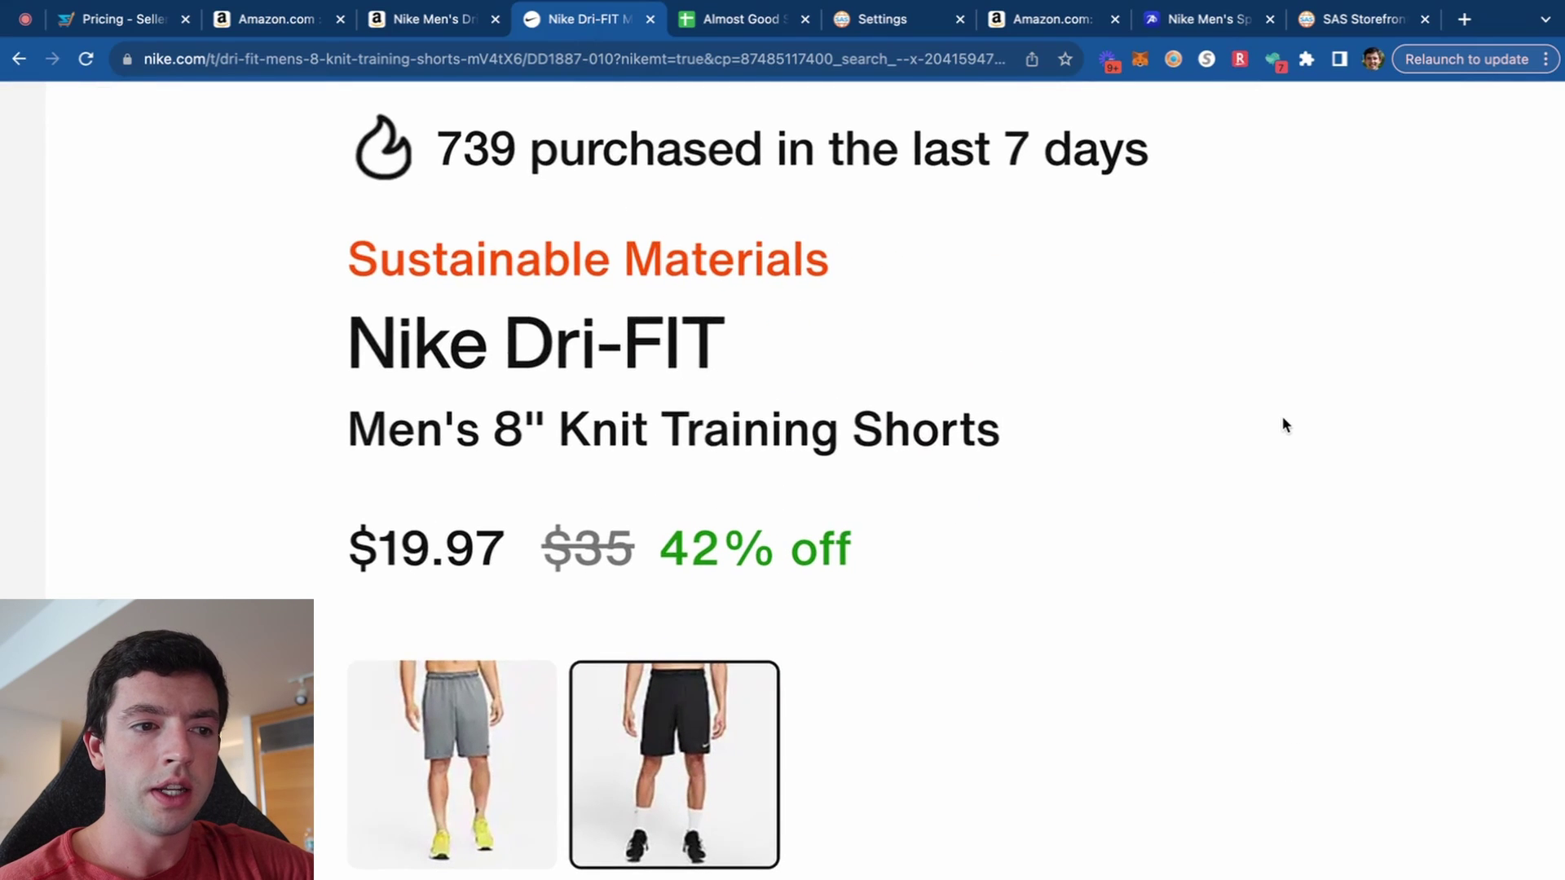
Set the Nike Dri-FIT training shorts' cost price to 19.97 and sale price to 40 in the Amazon listing's Quick Info.
{"action": "scroll", "coordinate": [1282, 414], "scroll_direction": "down", "scroll_amount": 5}
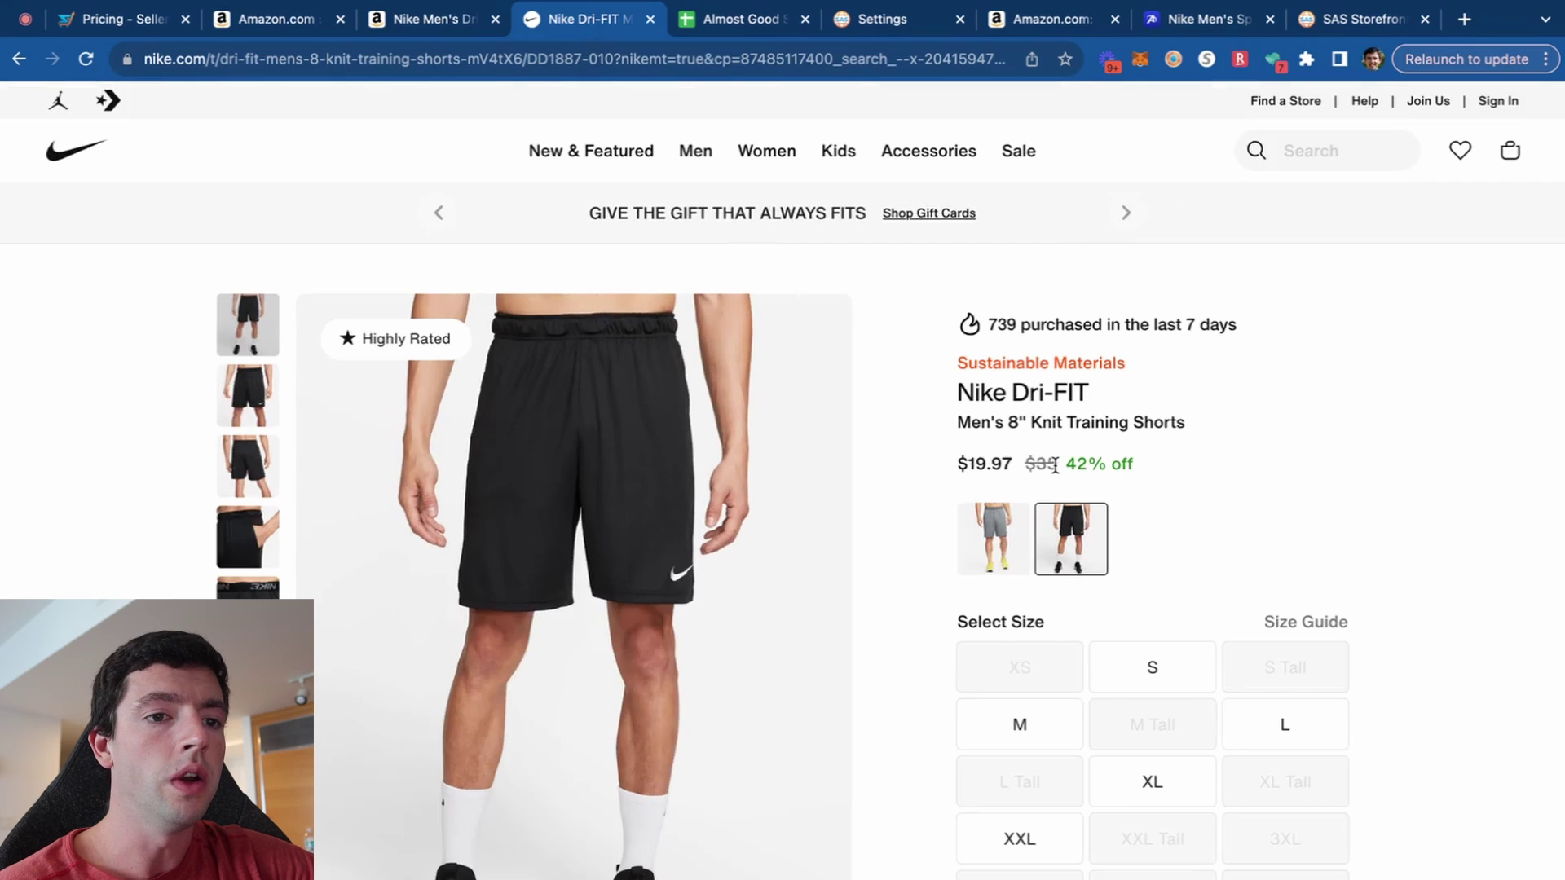
{"action": "left_click", "coordinate": [450, 21]}
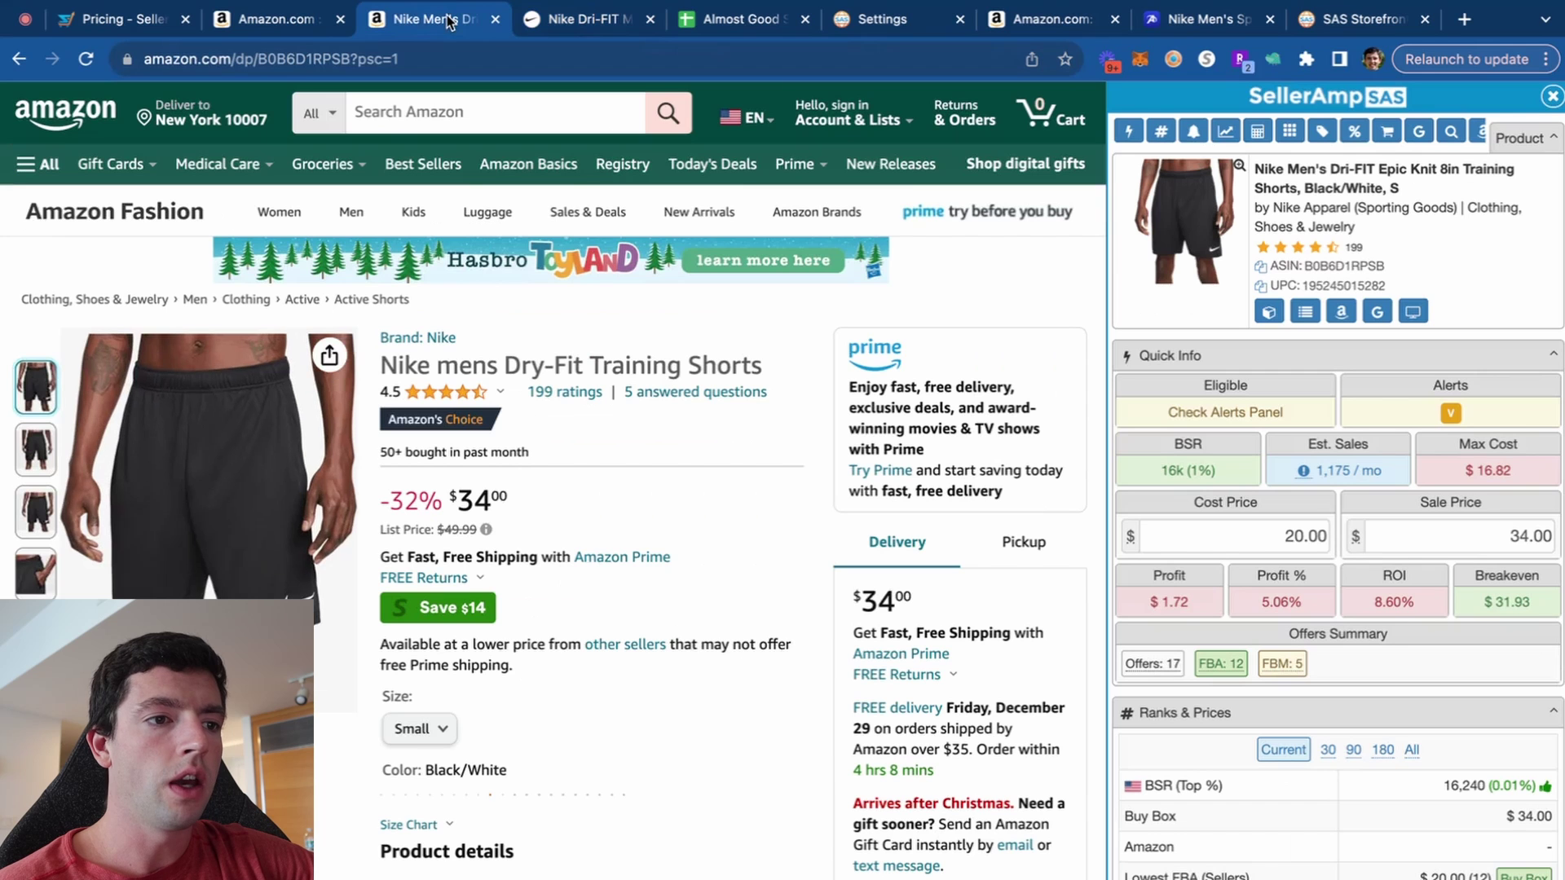
{"action": "left_click", "coordinate": [1235, 535]}
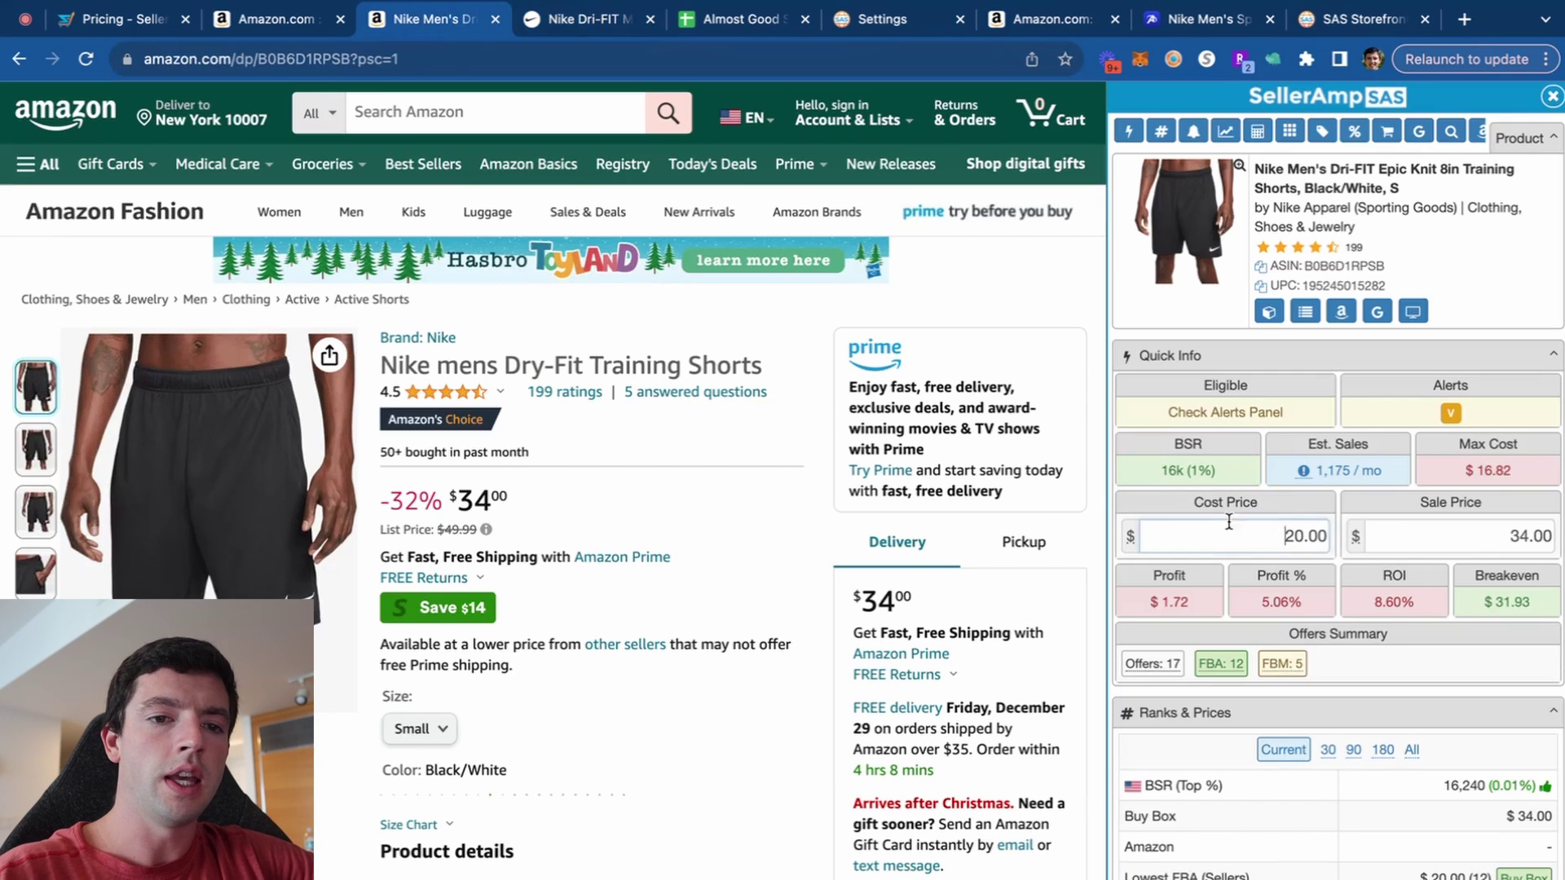
{"action": "type", "text": "19.97"}
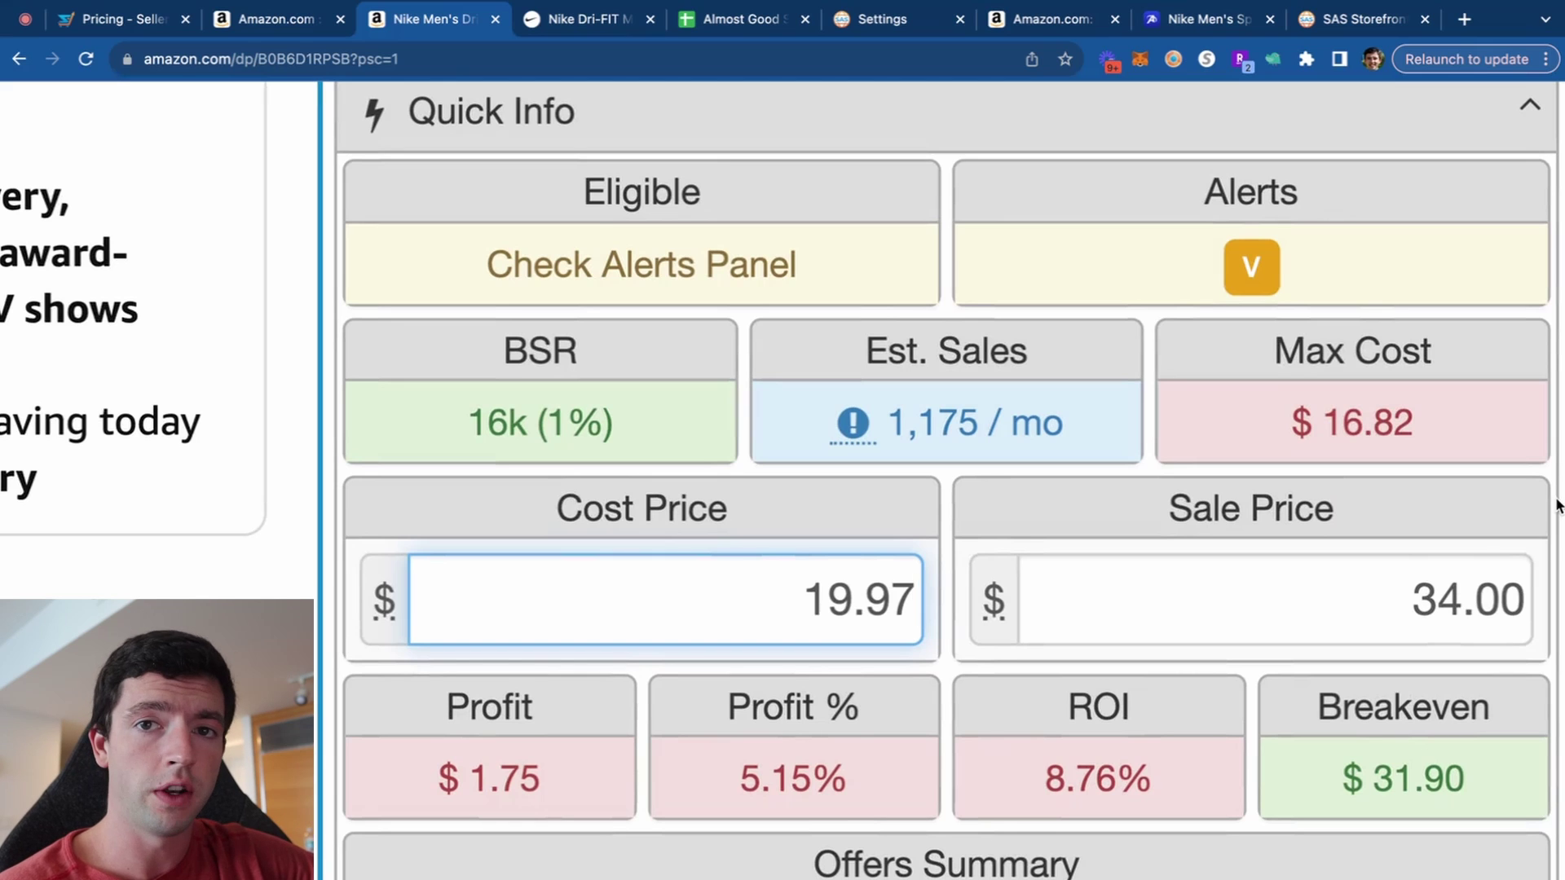
{"action": "double_click", "coordinate": [1345, 584]}
{"action": "type", "text": "40"}
{"action": "left_click", "coordinate": [1486, 529]}
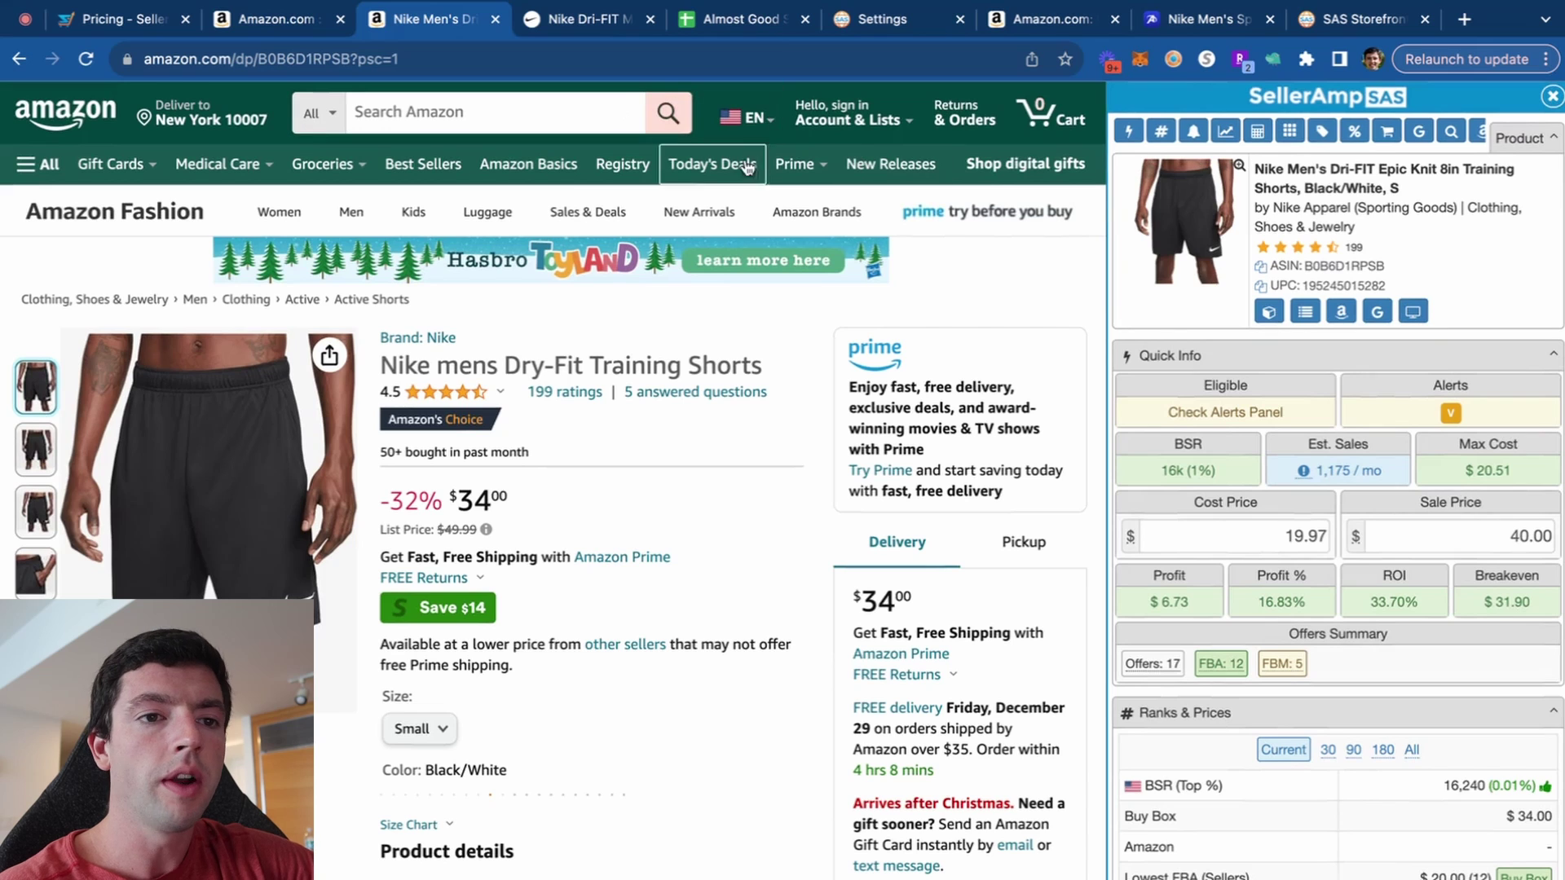
Export the shorts' product data to the "Almost Good" Google Sheet.
{"action": "scroll", "coordinate": [1366, 390], "scroll_direction": "down", "scroll_amount": 10}
{"action": "scroll", "coordinate": [1372, 385], "scroll_direction": "down", "scroll_amount": 15}
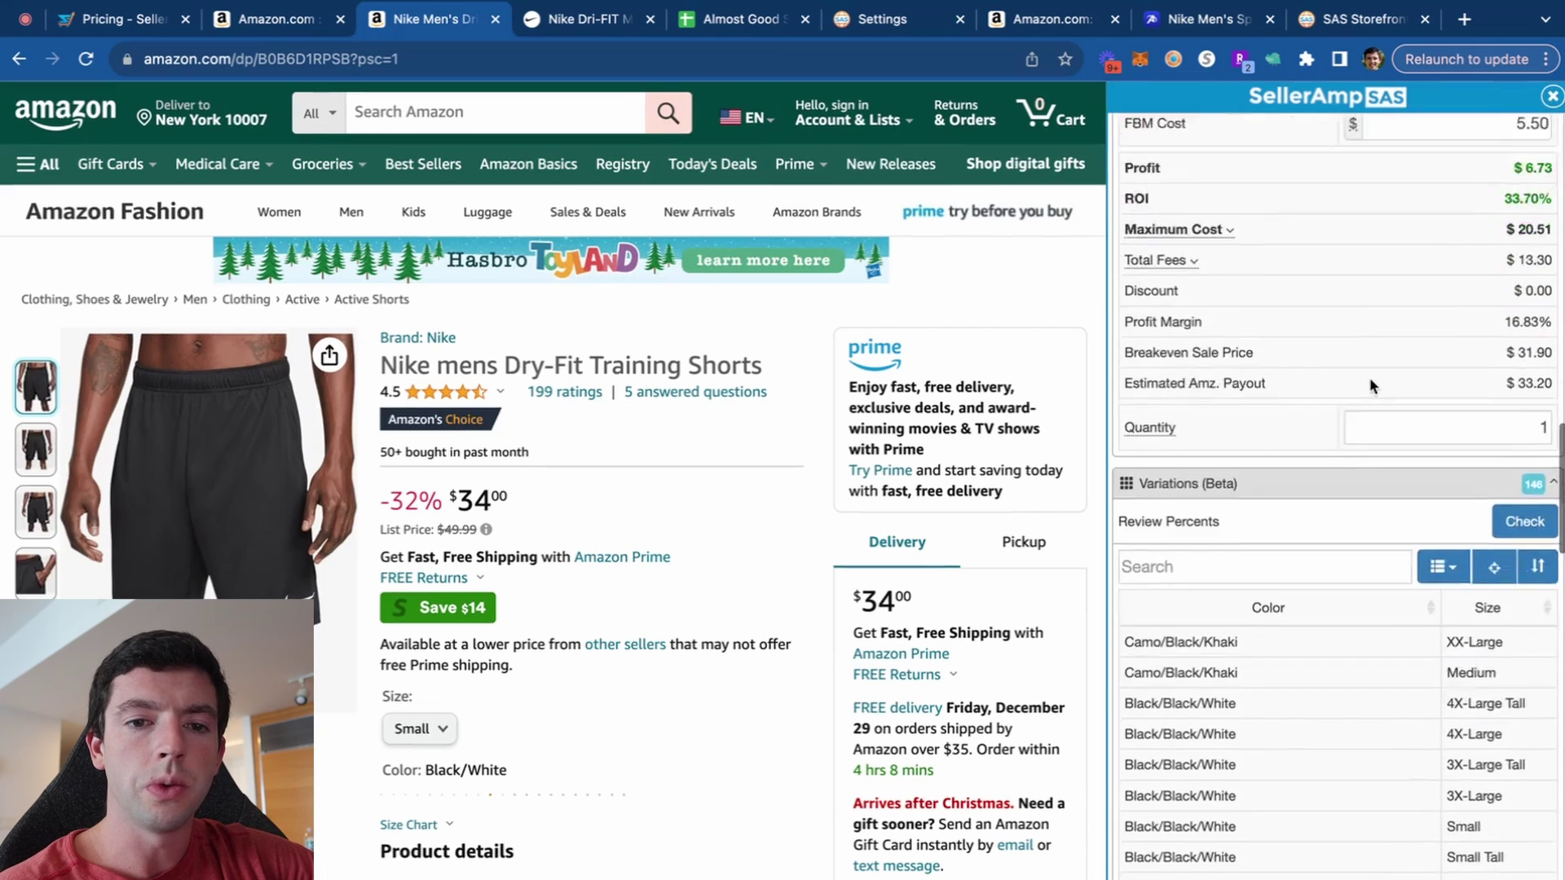
{"action": "scroll", "coordinate": [1414, 795], "scroll_direction": "down", "scroll_amount": 2}
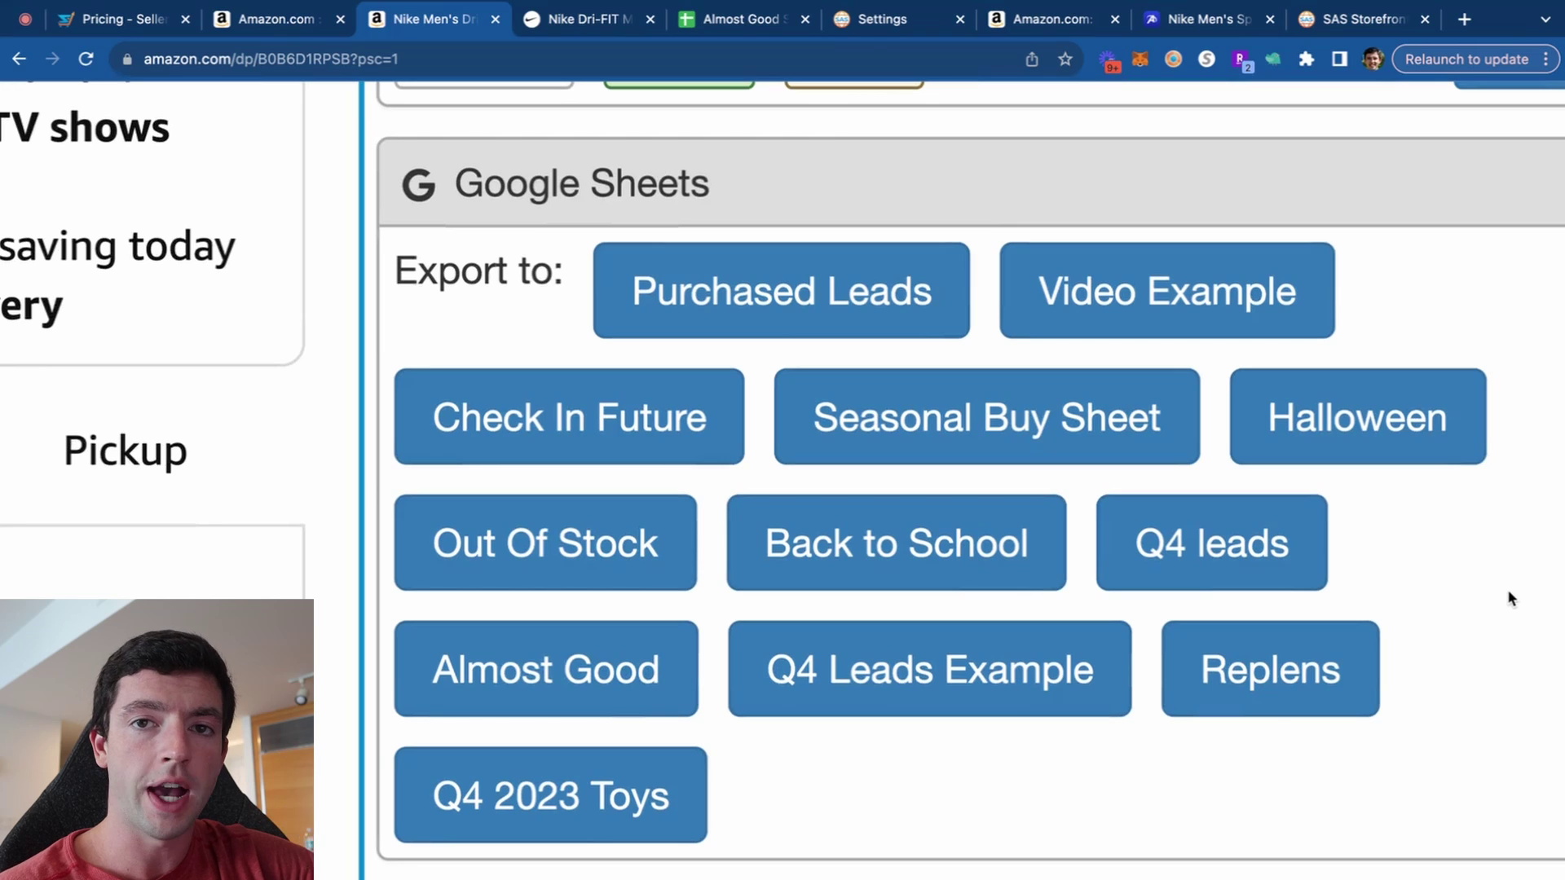
{"action": "left_click", "coordinate": [646, 665]}
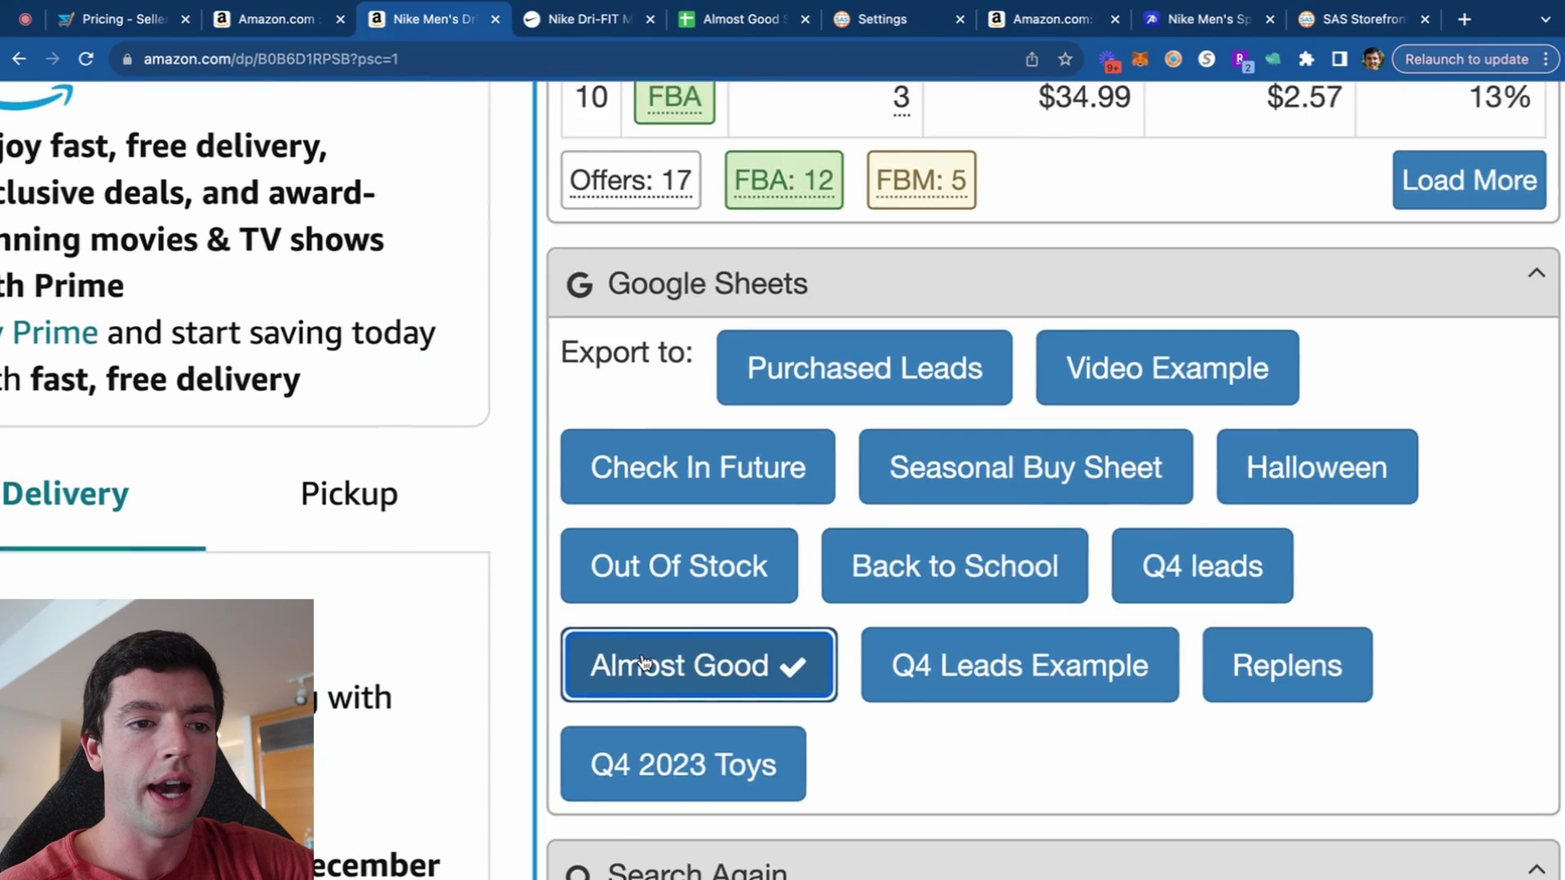
{"action": "scroll", "coordinate": [608, 366], "scroll_direction": "down", "scroll_amount": 1}
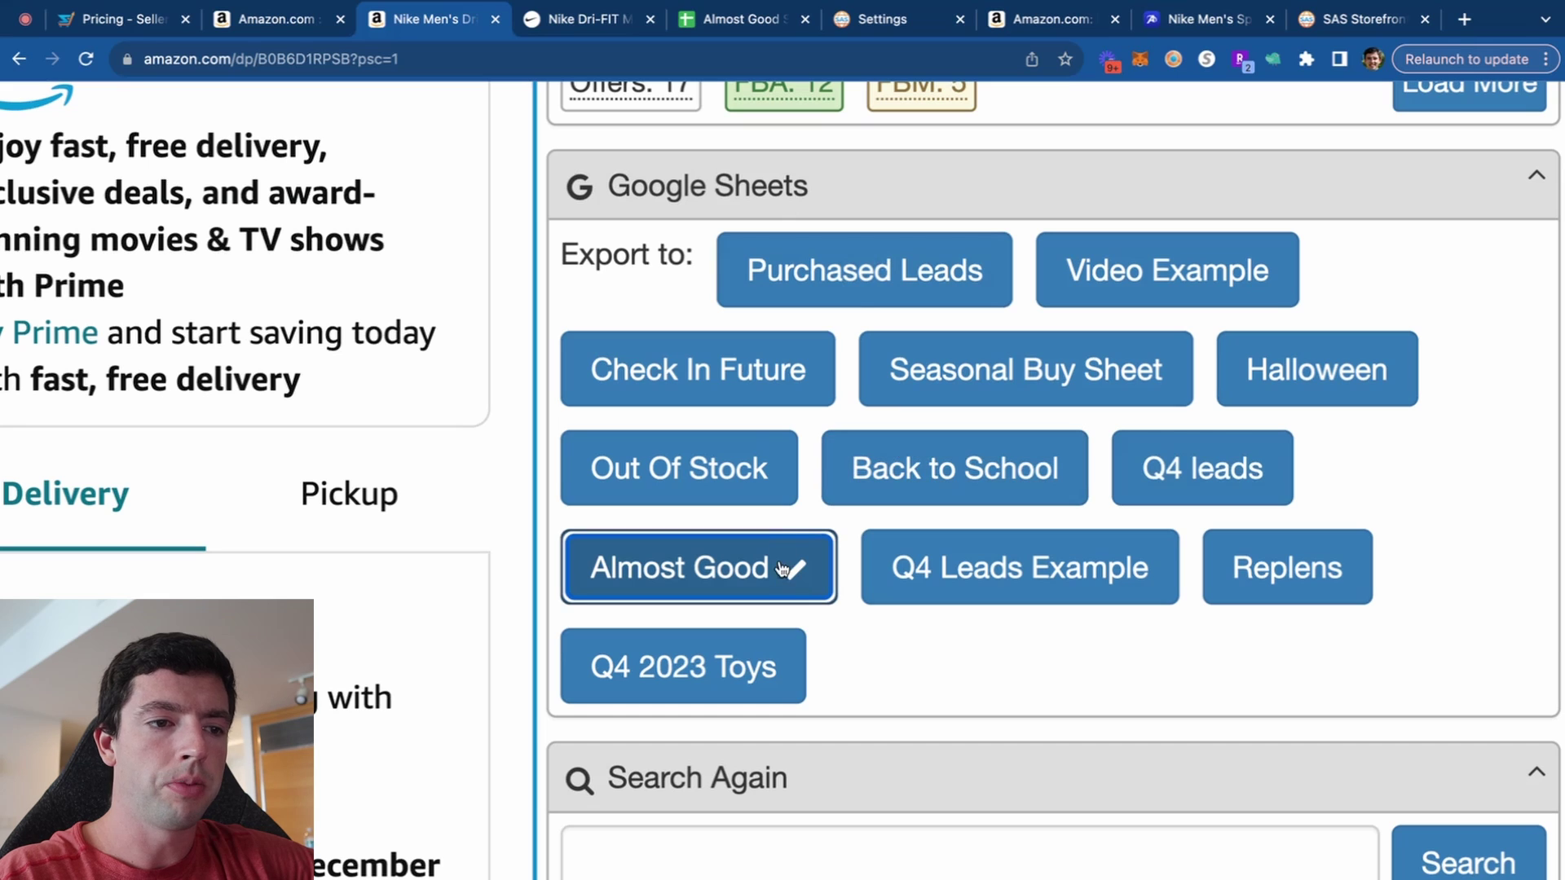
Check the newly exported shorts entry in row 33 of the Almost Good SAS BuySheet.
{"action": "left_click", "coordinate": [738, 18]}
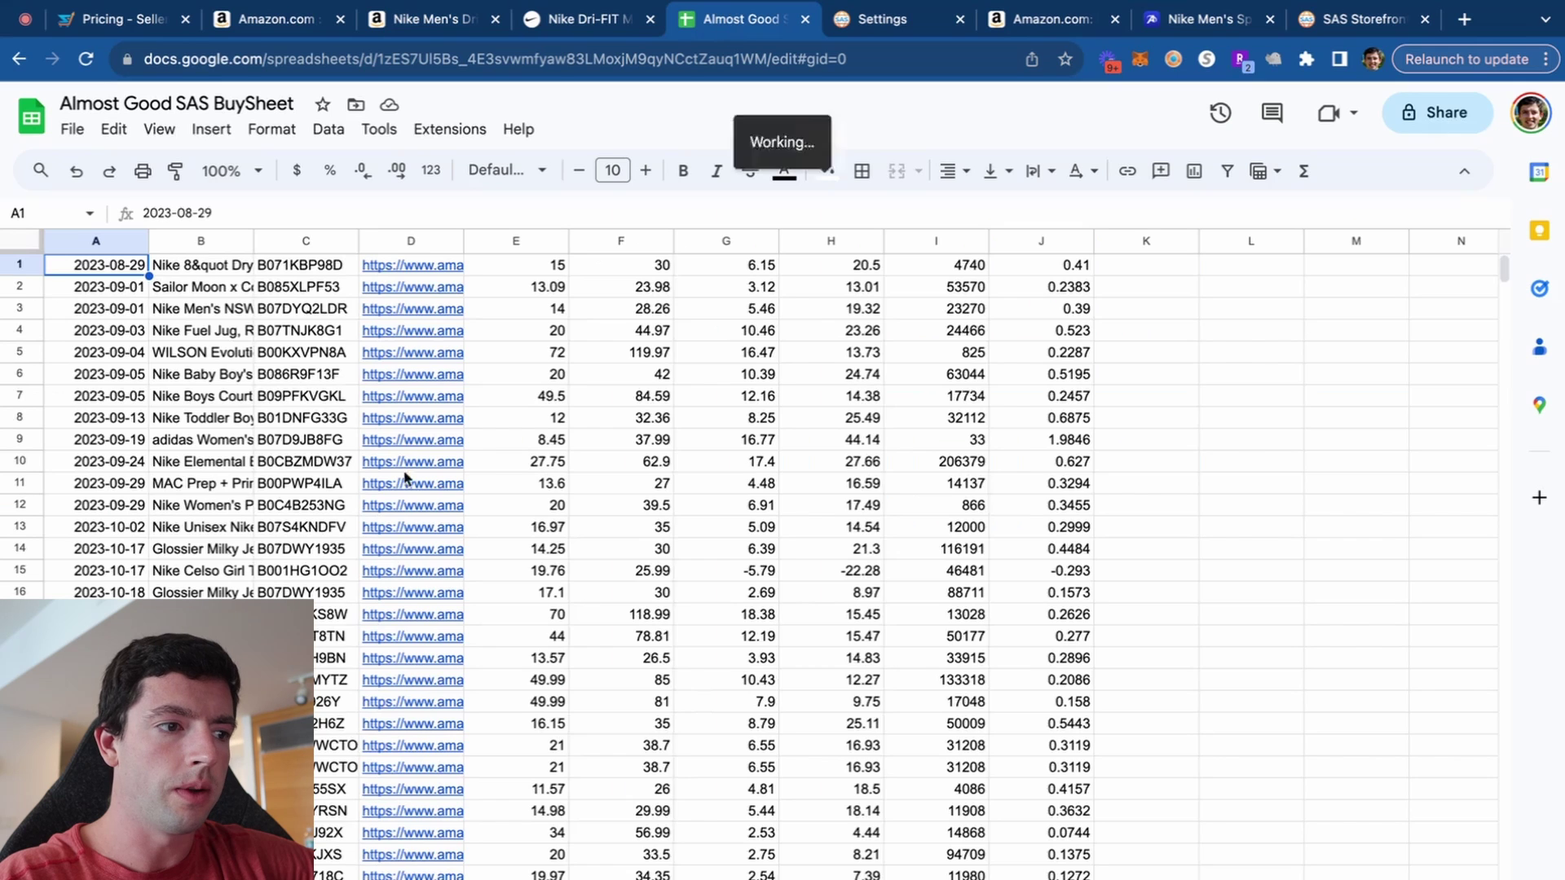
{"action": "scroll", "coordinate": [386, 548], "scroll_direction": "down", "scroll_amount": 10}
{"action": "scroll", "coordinate": [387, 549], "scroll_direction": "up", "scroll_amount": 7}
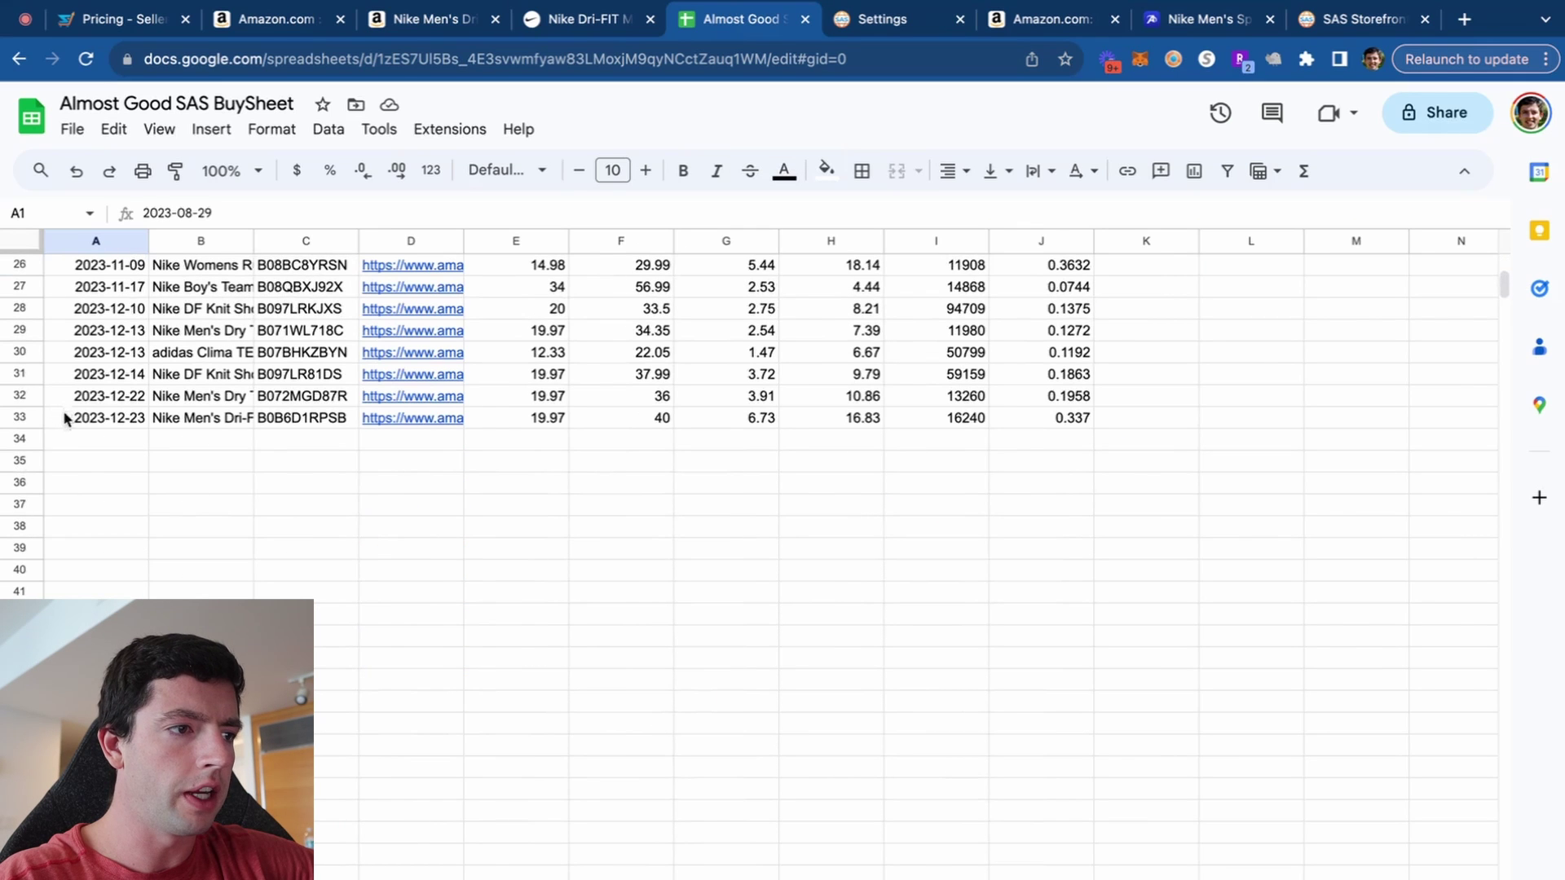
{"action": "left_click_drag", "start_coordinate": [69, 419], "coordinate": [1089, 419]}
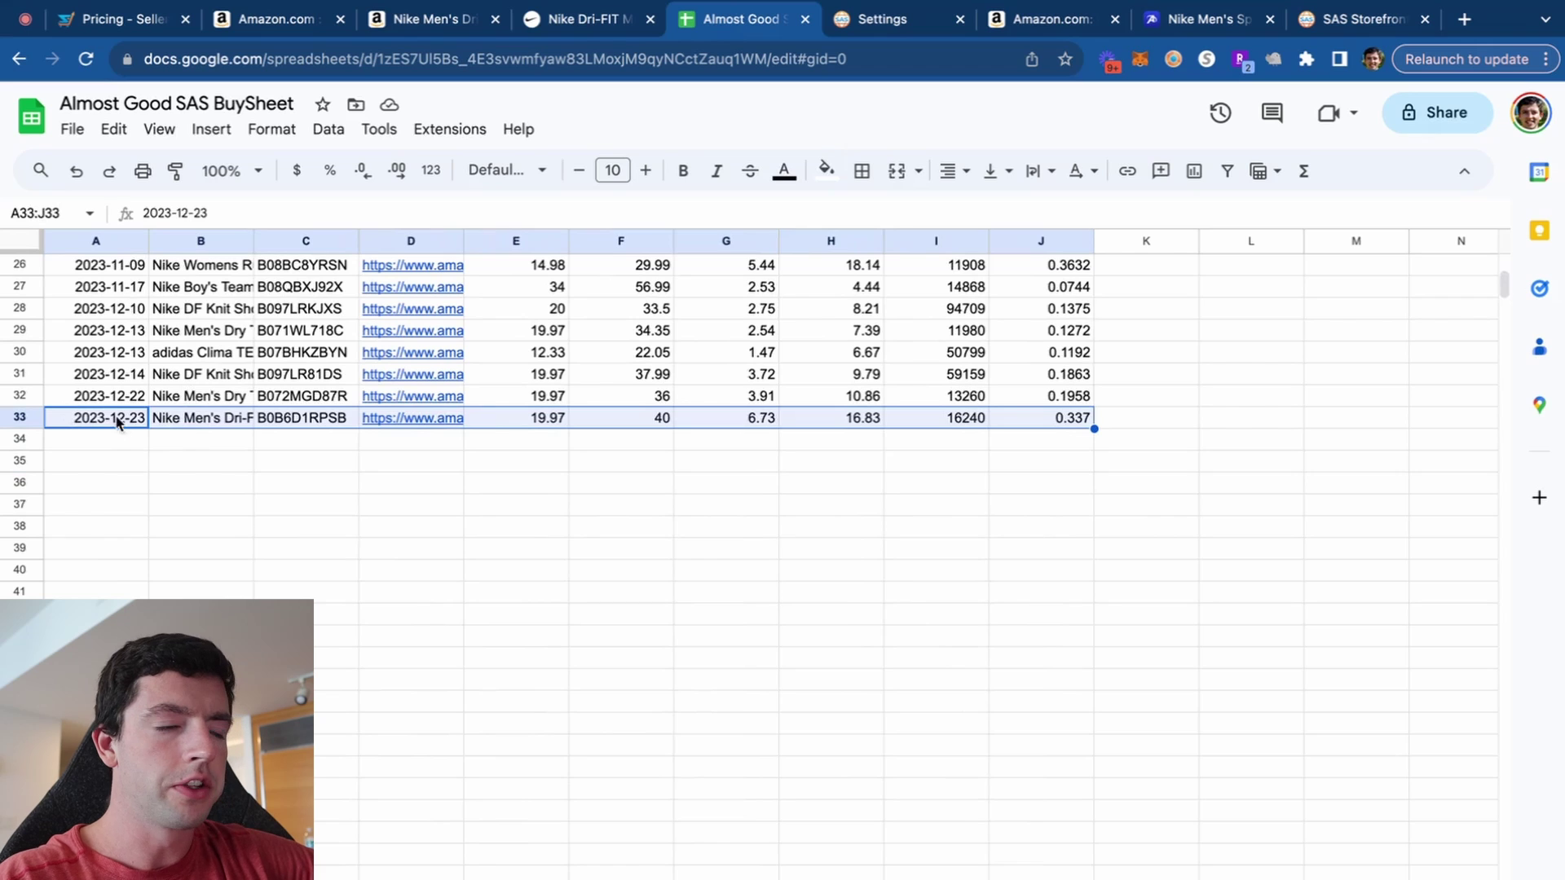
{"action": "left_click", "coordinate": [176, 447]}
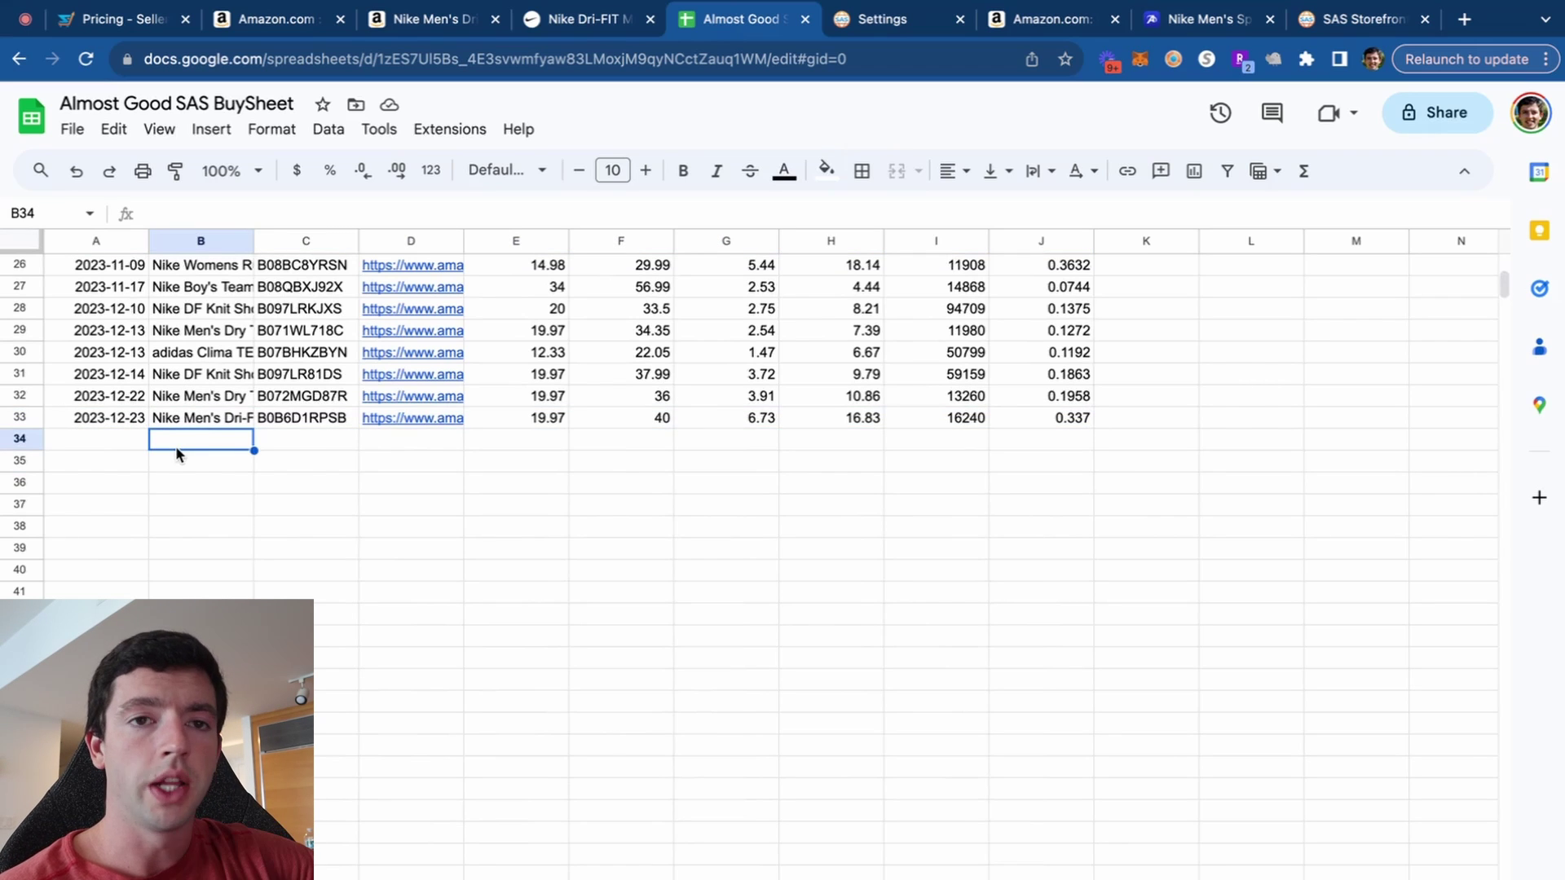
Return to the shorts' Amazon listing and open the product in the SAS web app.
{"action": "left_click", "coordinate": [448, 31]}
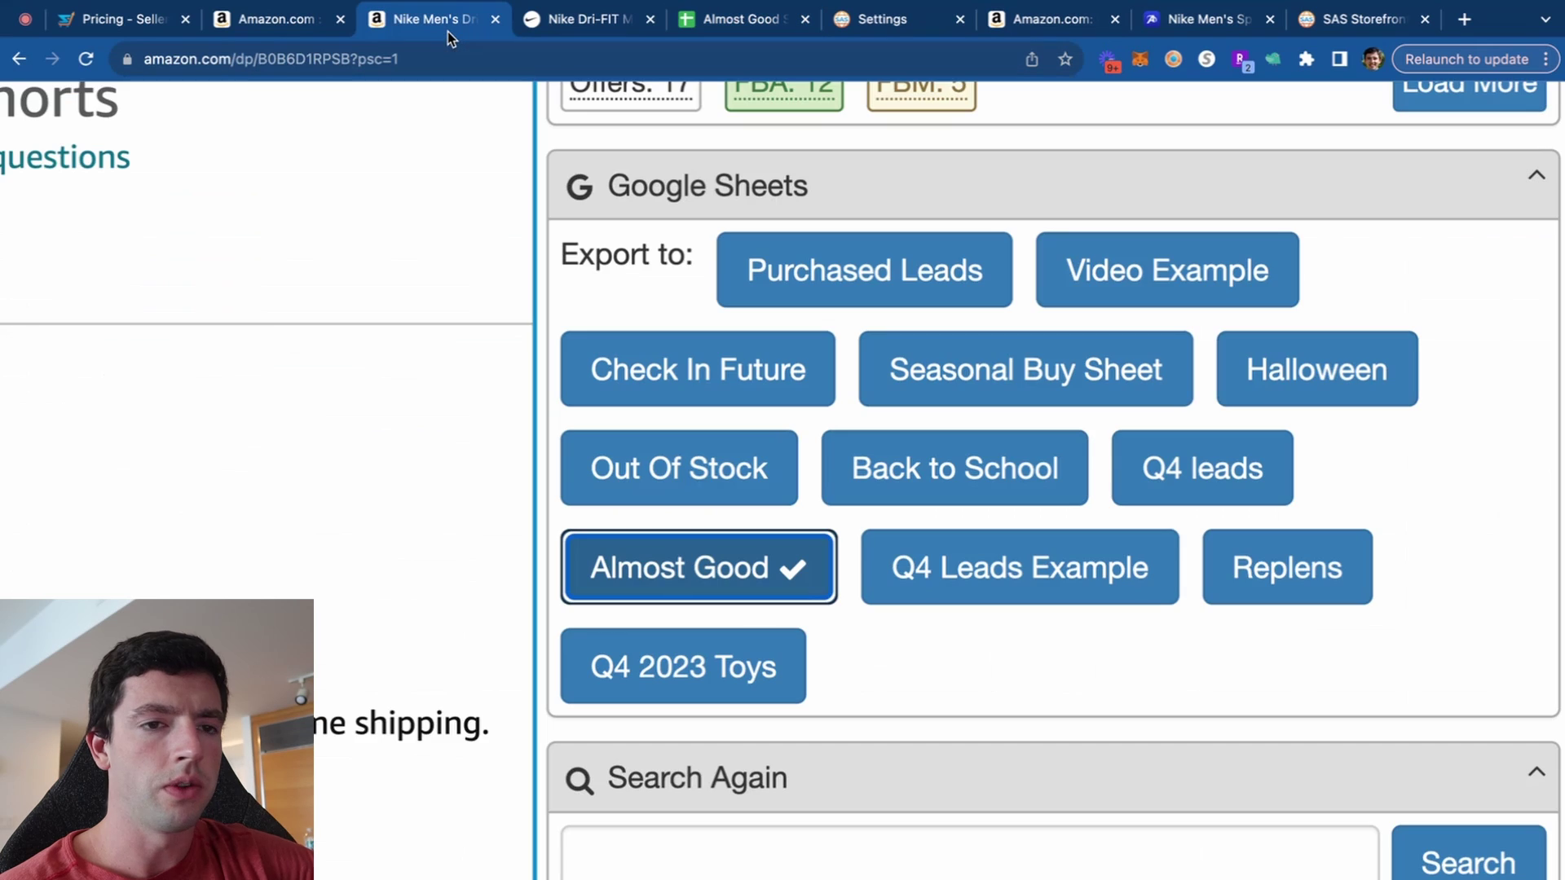
{"action": "key", "text": "ctrl+0"}
{"action": "scroll", "coordinate": [1277, 272], "scroll_direction": "up", "scroll_amount": 15}
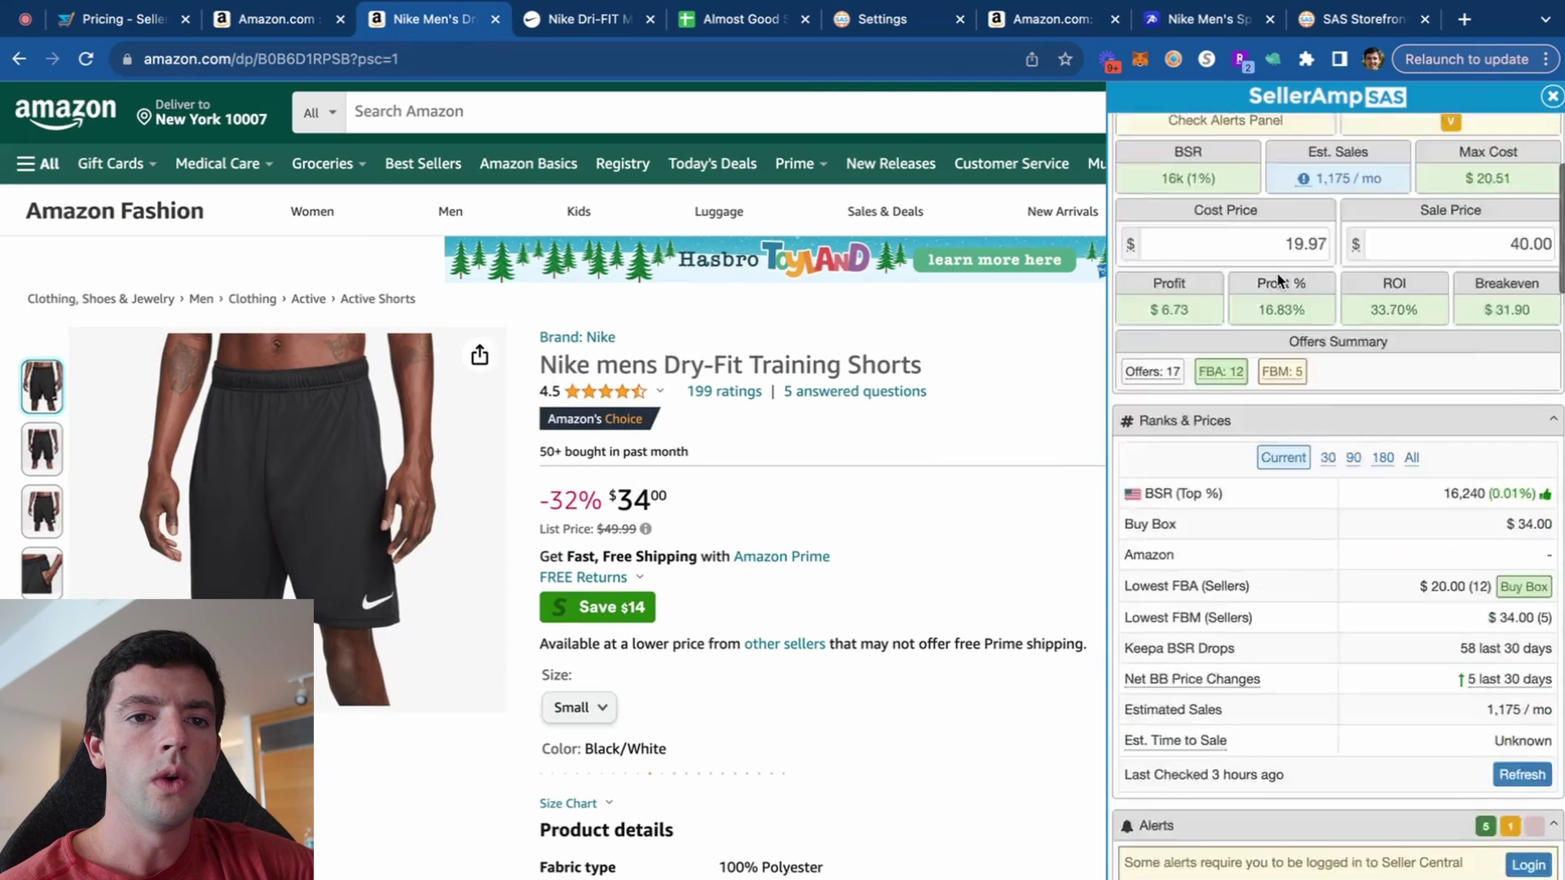
{"action": "left_click", "coordinate": [1413, 311]}
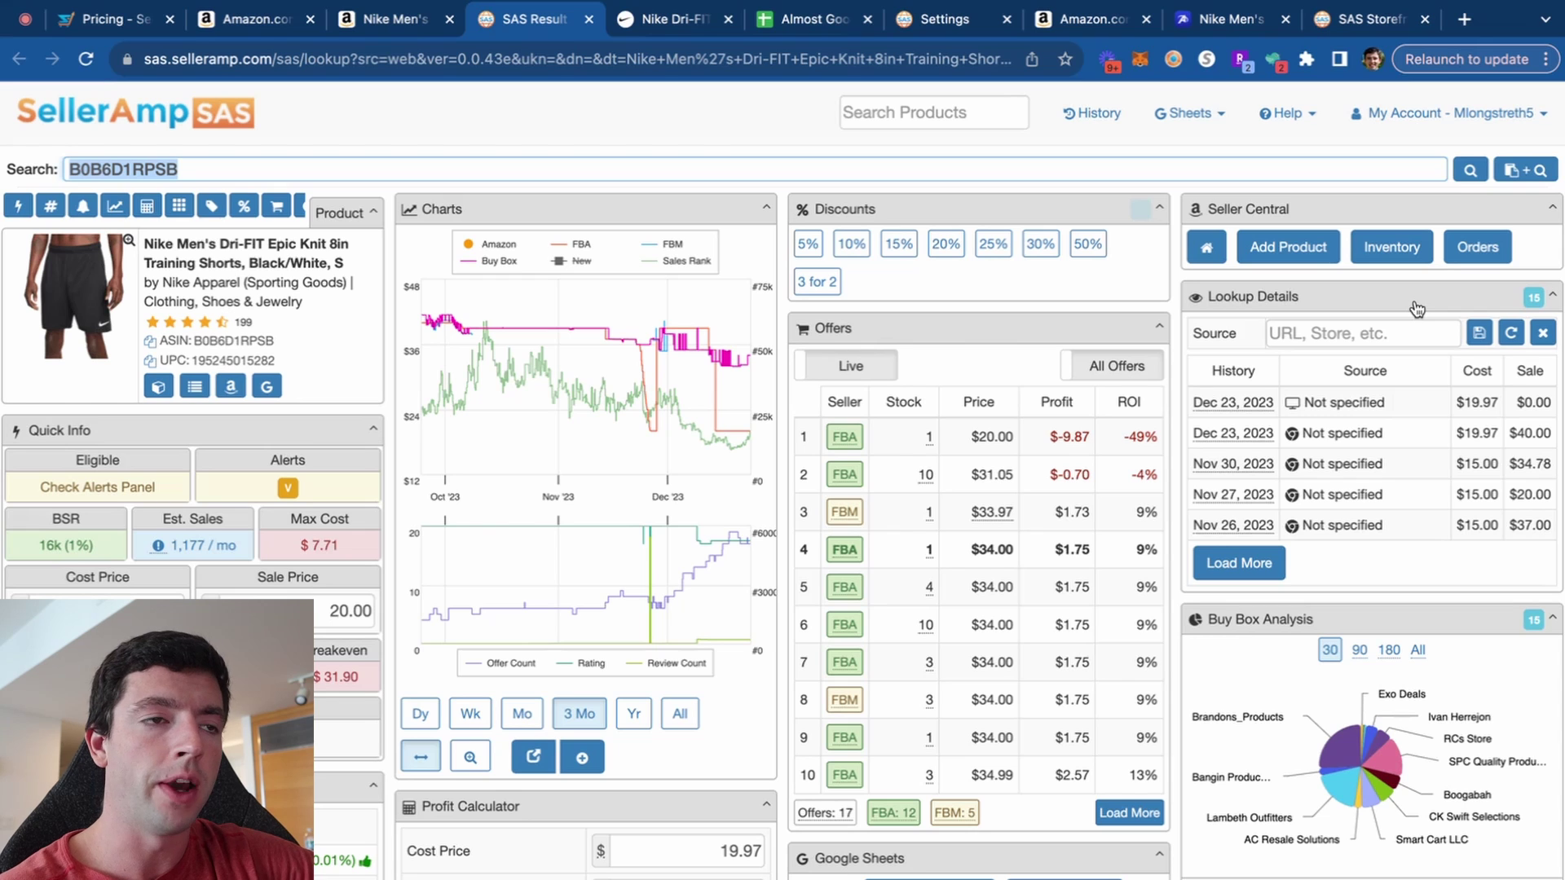
{"action": "left_click", "coordinate": [438, 115]}
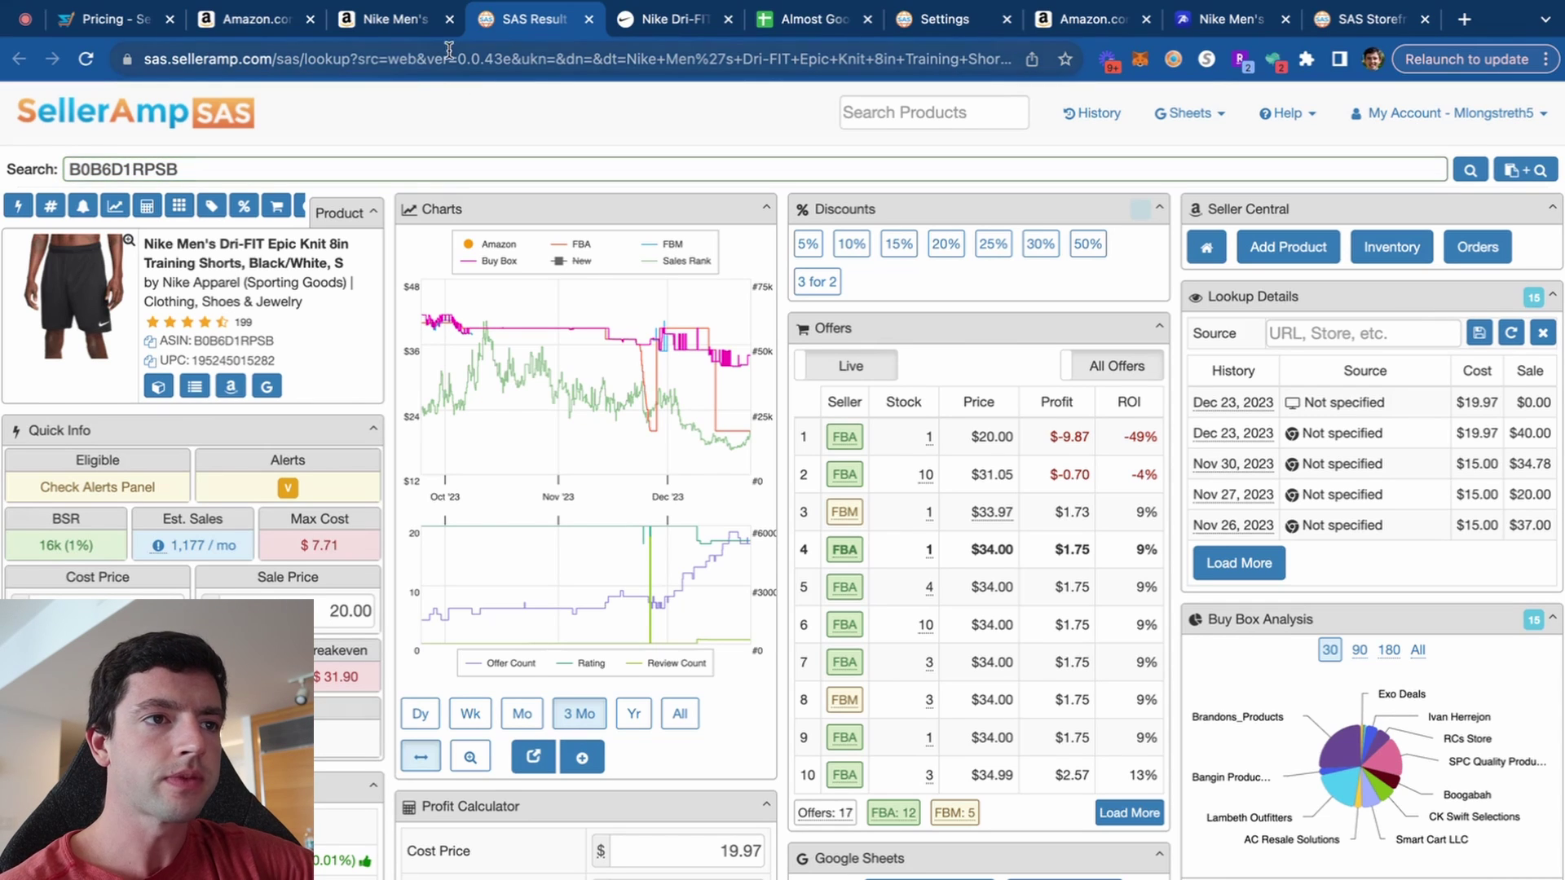
Review the Buying Criteria in the SAS settings, including minimum profit and minimum ROI, against the shorts' Quick Info figures.
{"action": "left_click", "coordinate": [963, 25]}
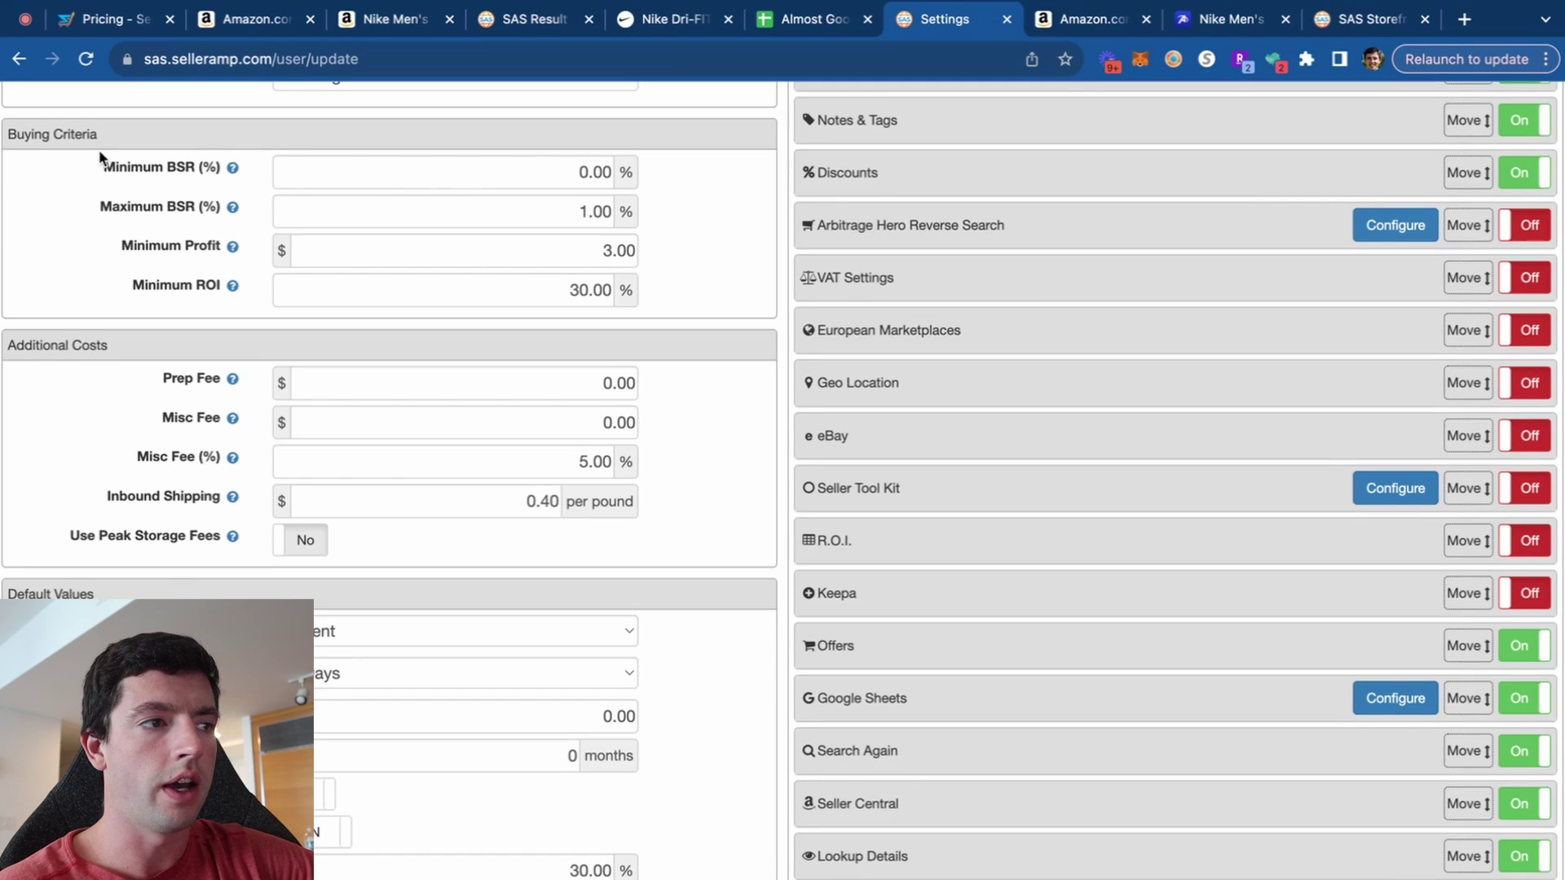
{"action": "left_click", "coordinate": [368, 23]}
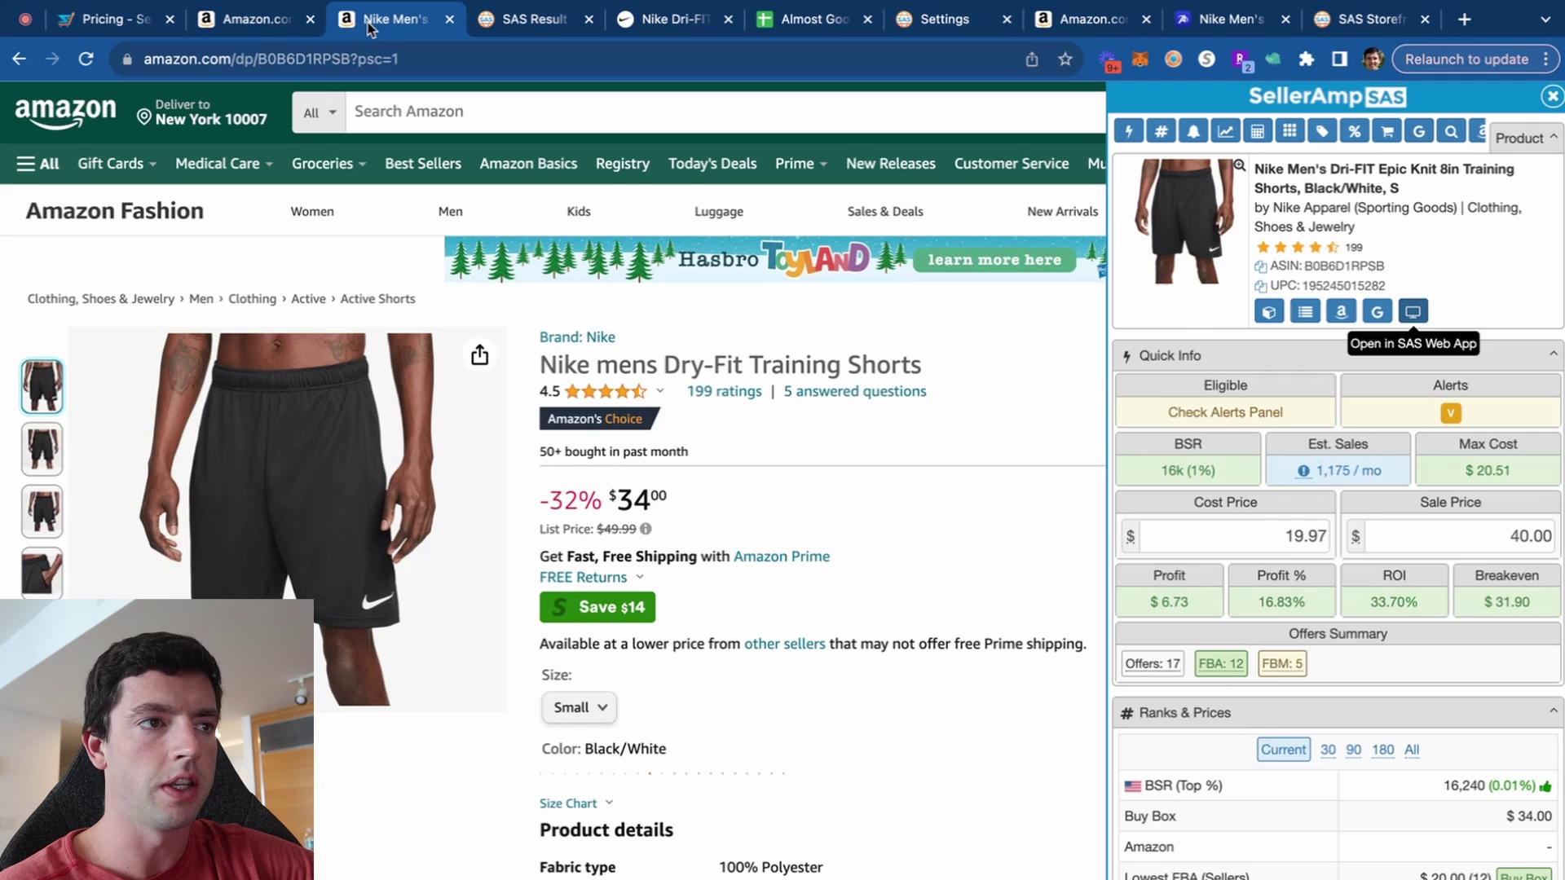
{"action": "left_click", "coordinate": [972, 31]}
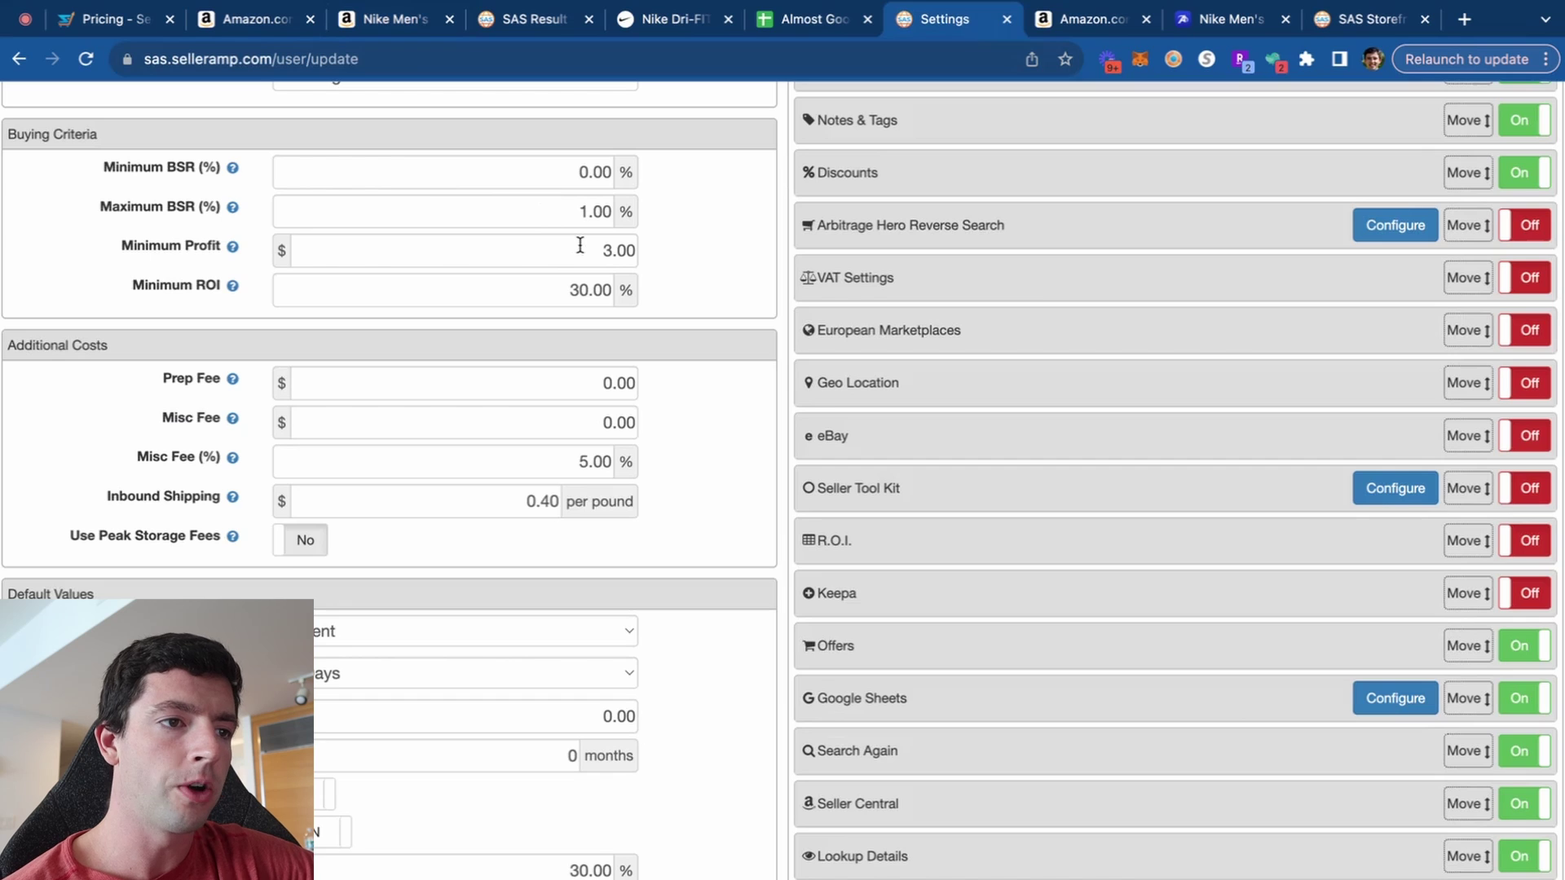
{"action": "double_click", "coordinate": [510, 286]}
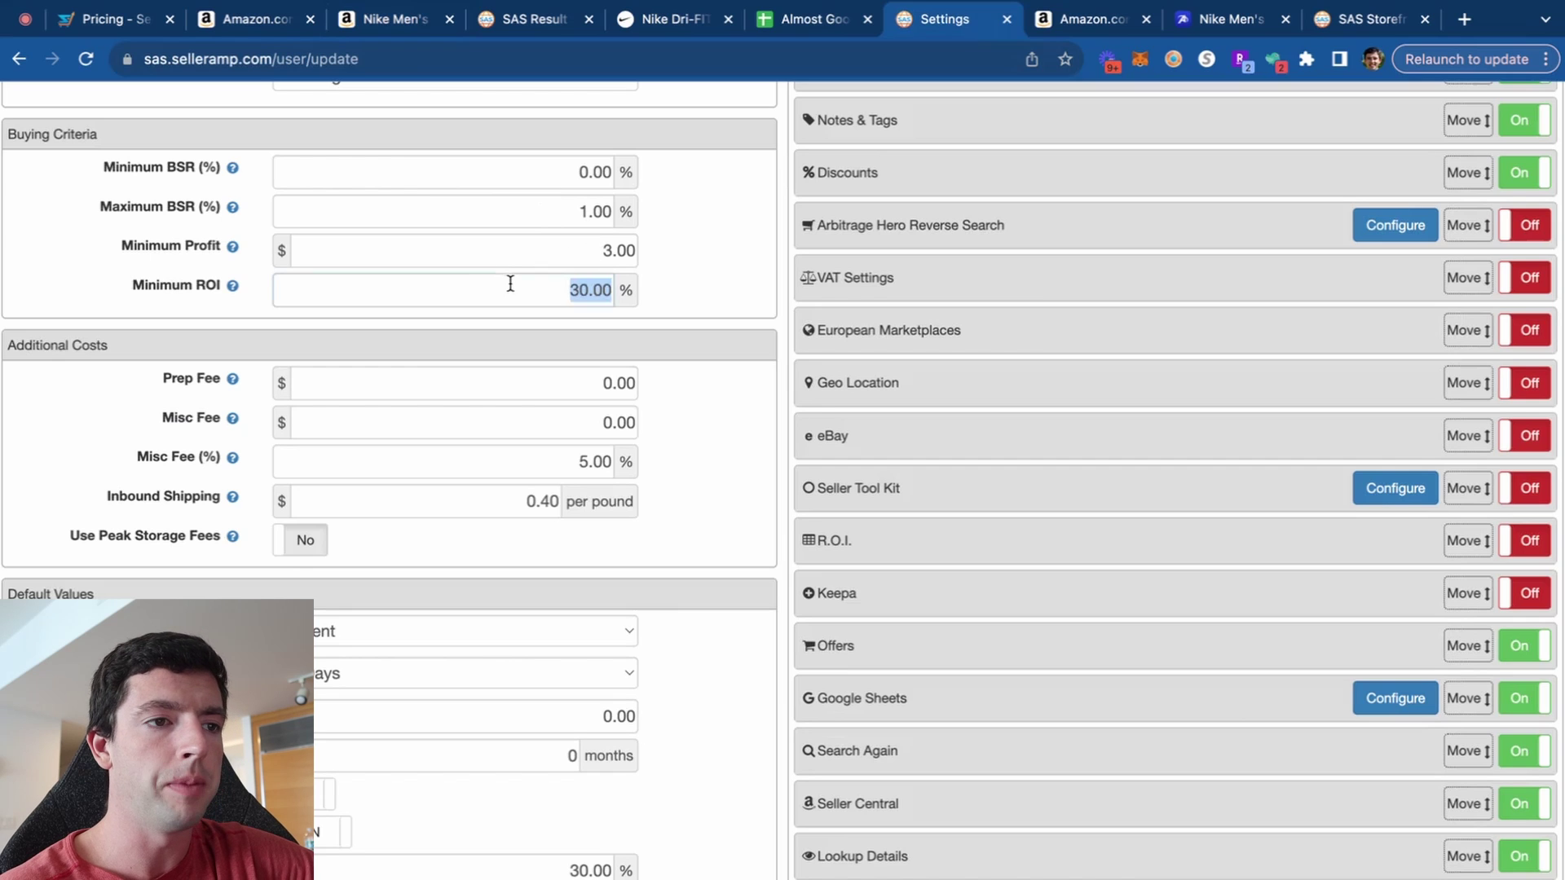
{"action": "left_click", "coordinate": [687, 292]}
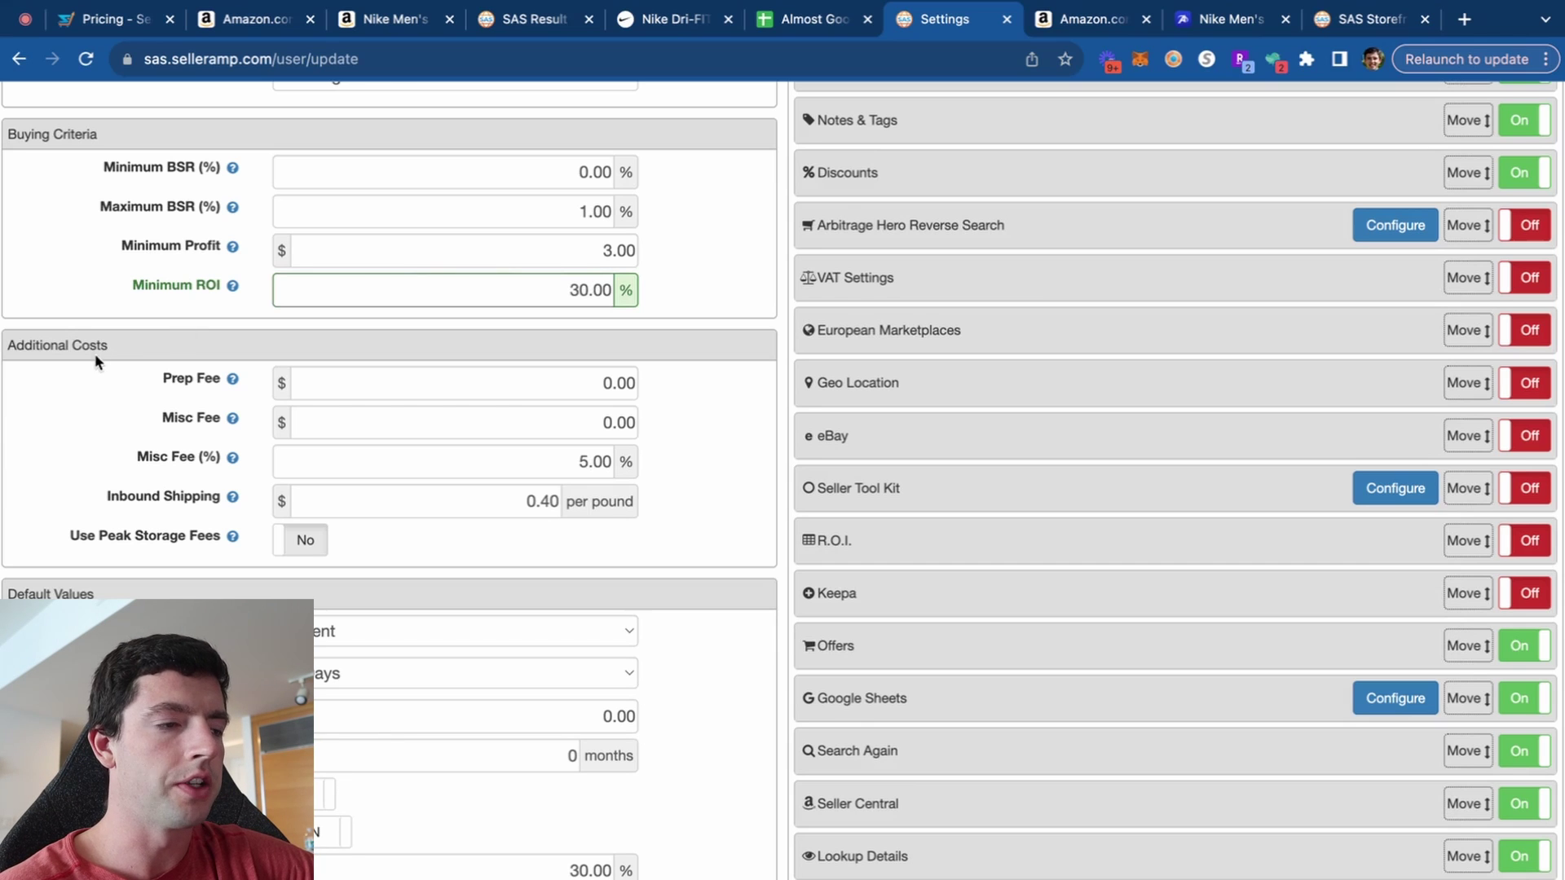
Examine the Additional Costs and Default Values sections of the SAS settings, including miscellaneous fees and inbound shipping.
{"action": "scroll", "coordinate": [3, 422], "scroll_direction": "up", "scroll_amount": 5}
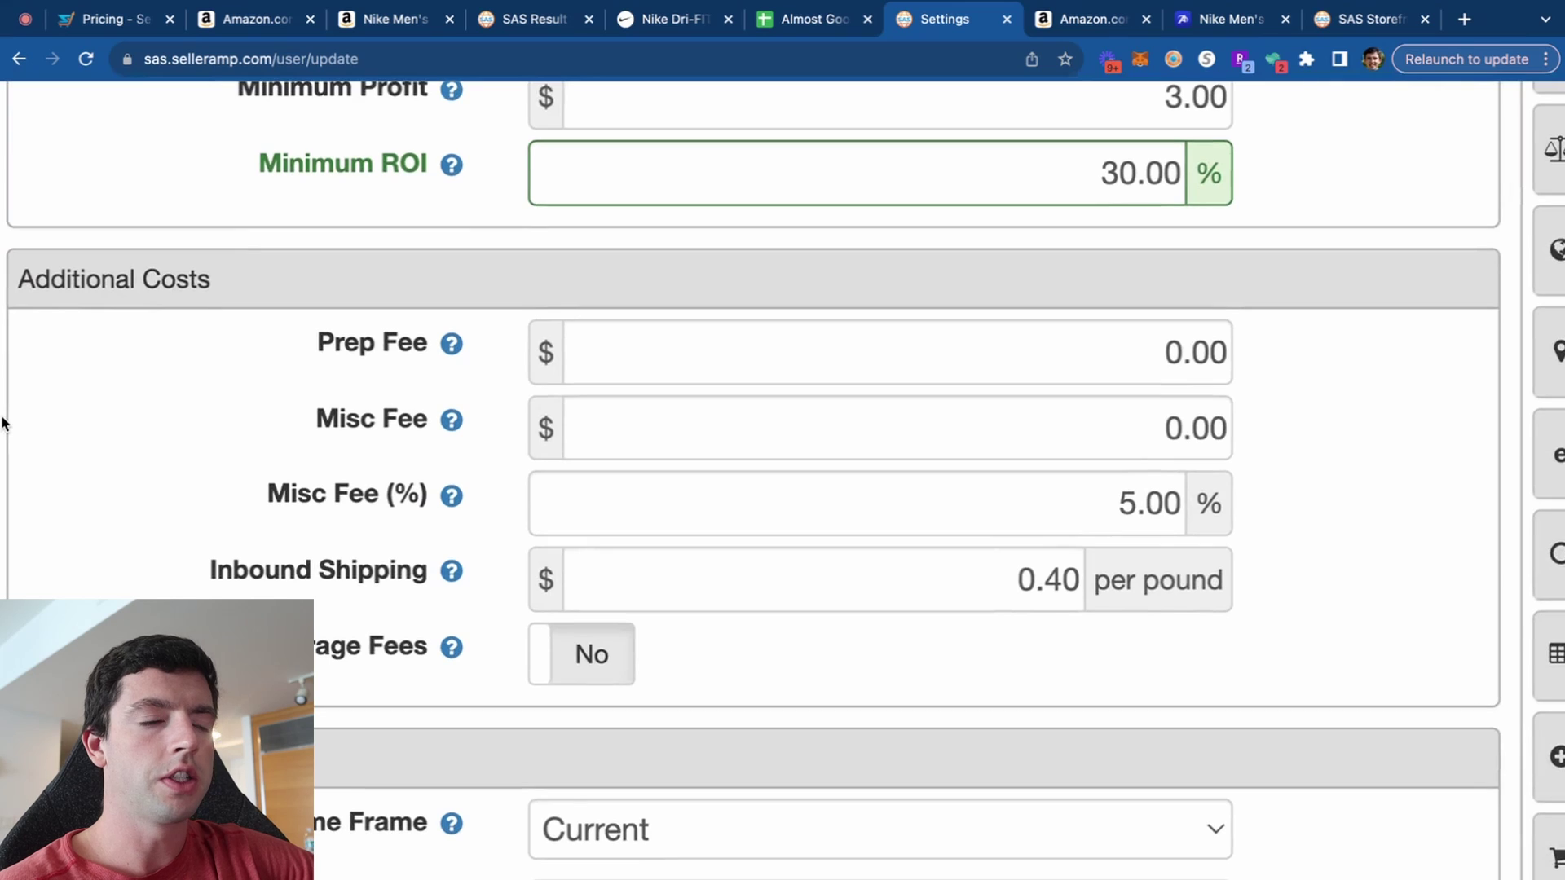
{"action": "scroll", "coordinate": [3, 422], "scroll_direction": "down", "scroll_amount": 1}
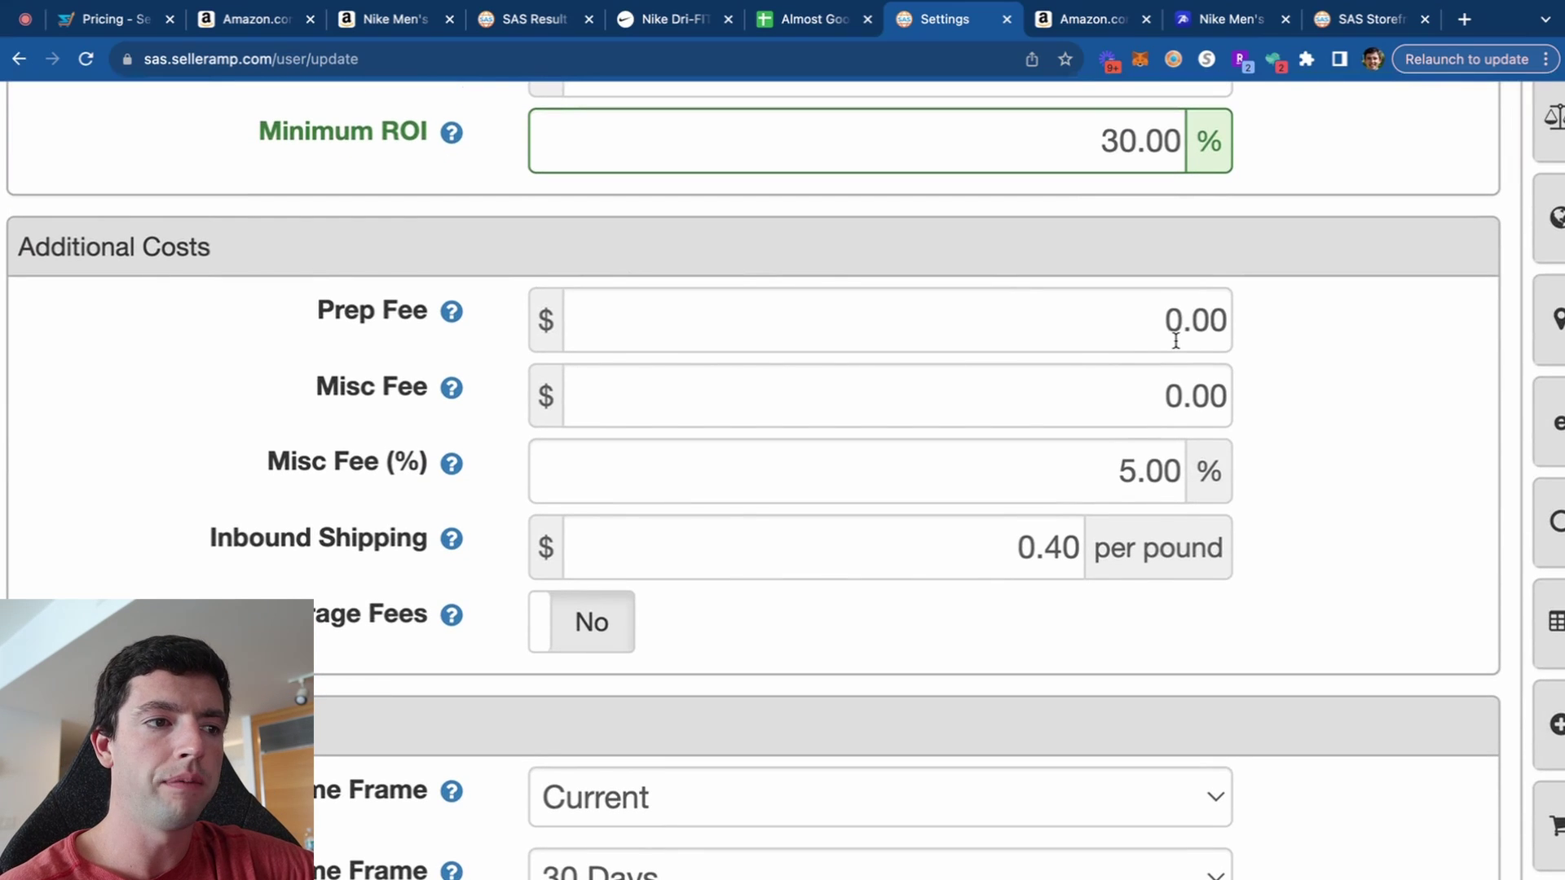
{"action": "mouse_move", "coordinate": [457, 392]}
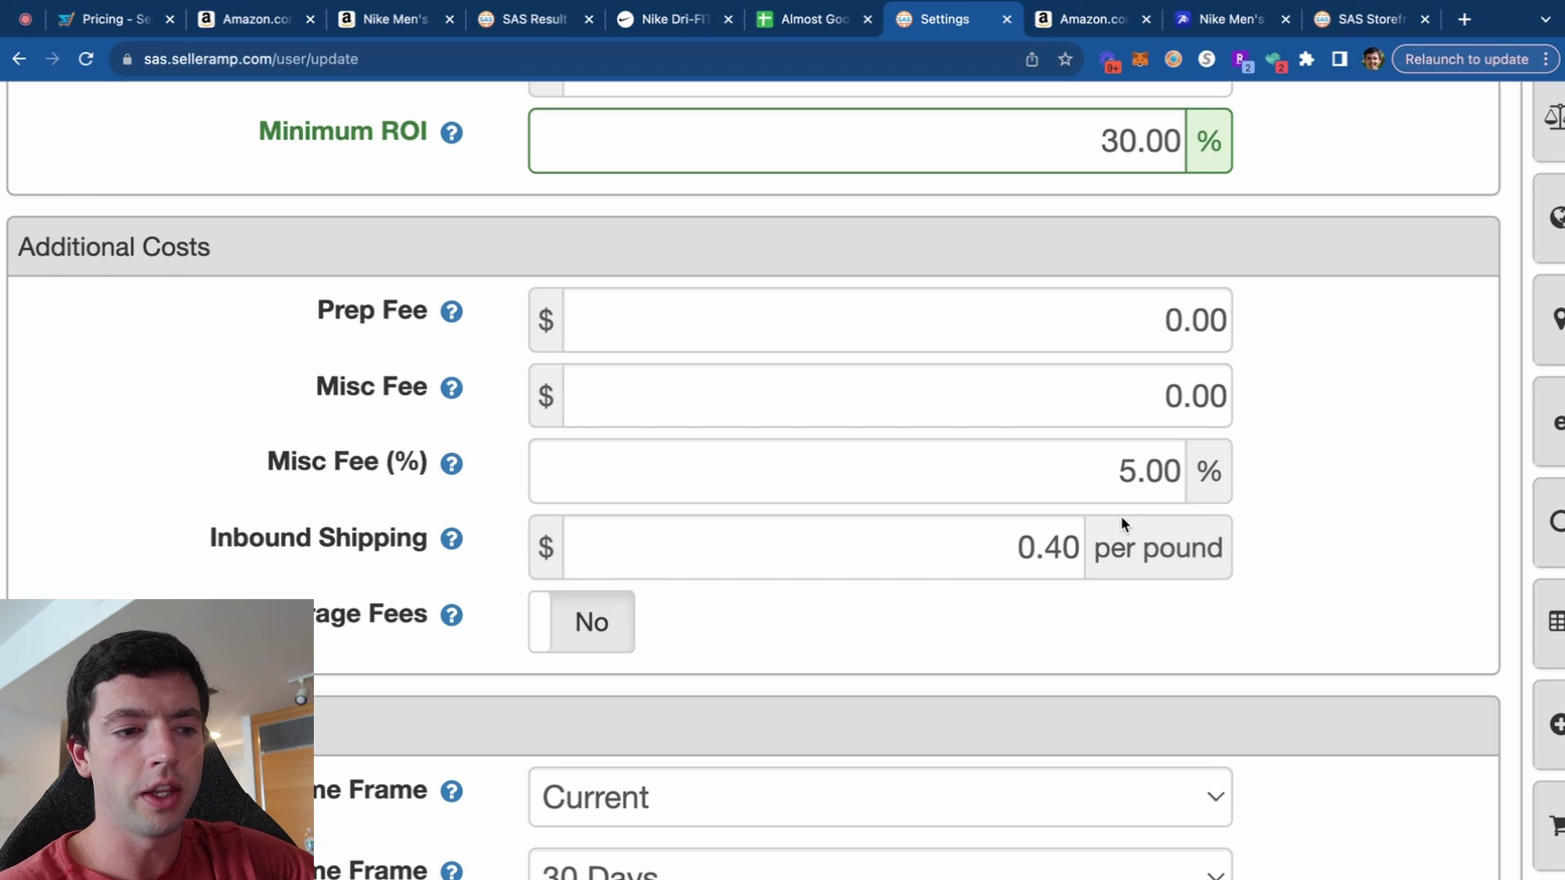
{"action": "scroll", "coordinate": [890, 543], "scroll_direction": "down", "scroll_amount": 1}
{"action": "scroll", "coordinate": [879, 601], "scroll_direction": "down", "scroll_amount": 4}
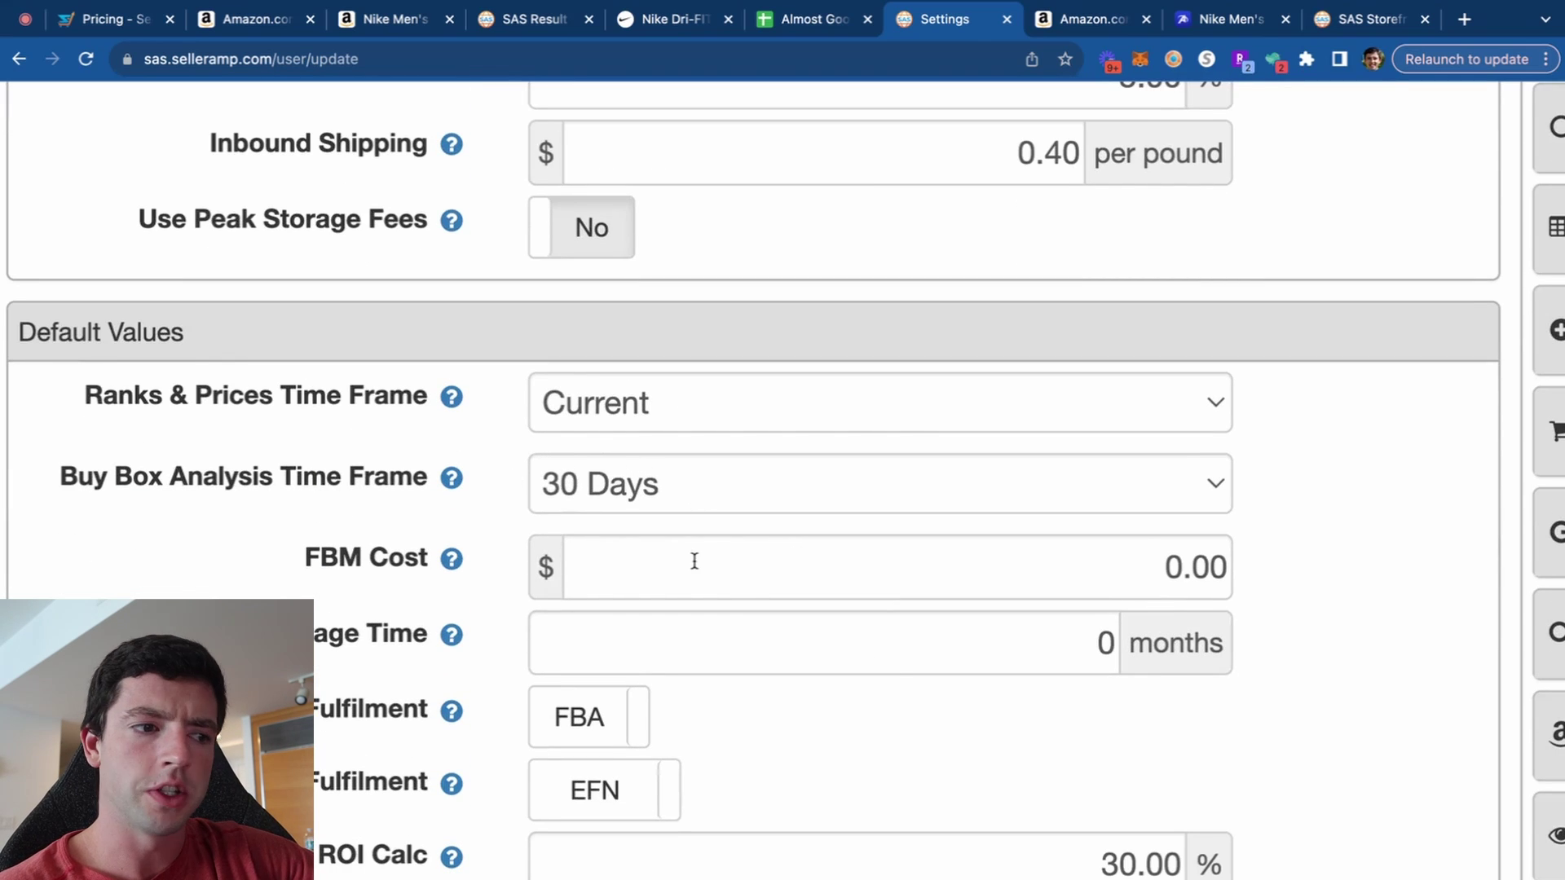
{"action": "scroll", "coordinate": [695, 561], "scroll_direction": "down", "scroll_amount": 5}
{"action": "scroll", "coordinate": [437, 627], "scroll_direction": "up", "scroll_amount": 5}
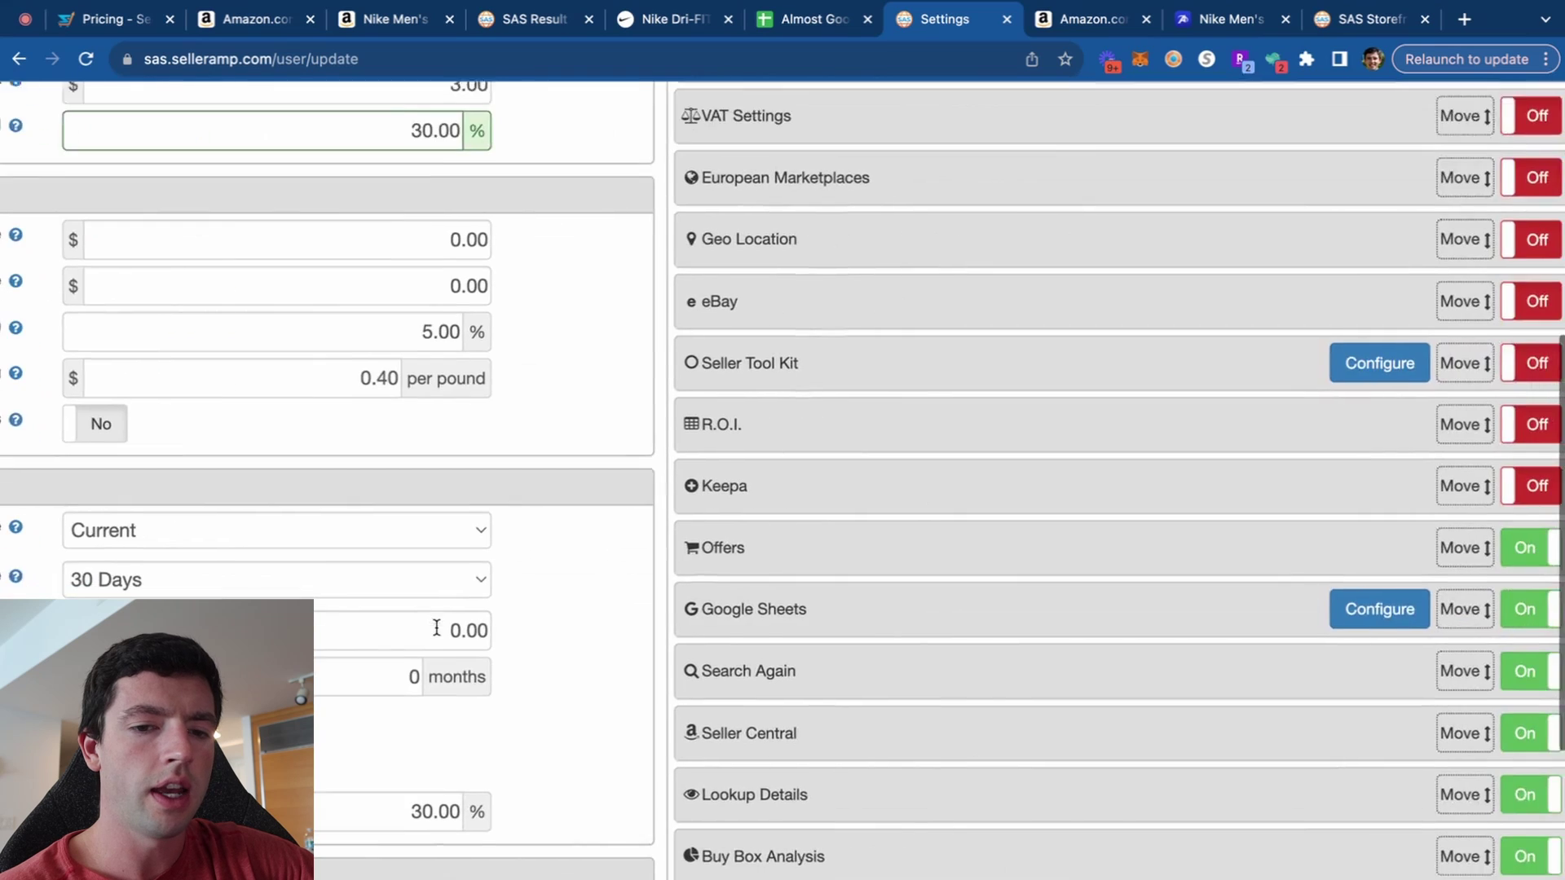
Review which extension panels are switched on and how they are ordered in the SAS settings, down to Buy Box Analysis.
{"action": "scroll", "coordinate": [437, 628], "scroll_direction": "down", "scroll_amount": 5}
{"action": "scroll", "coordinate": [1538, 797], "scroll_direction": "up", "scroll_amount": 5}
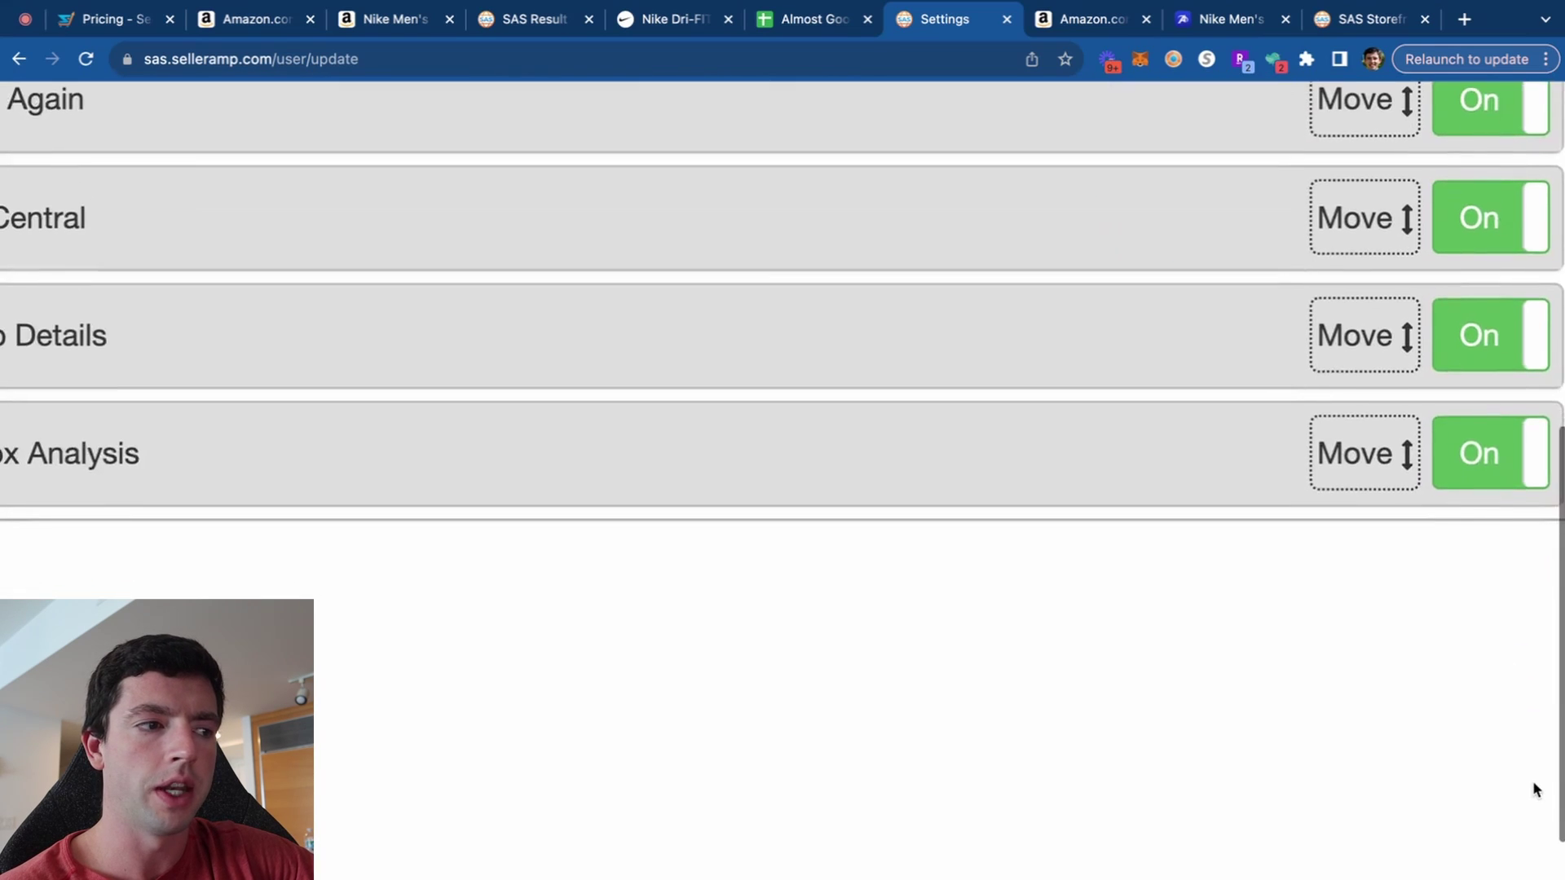
{"action": "scroll", "coordinate": [1535, 786], "scroll_direction": "down", "scroll_amount": 4}
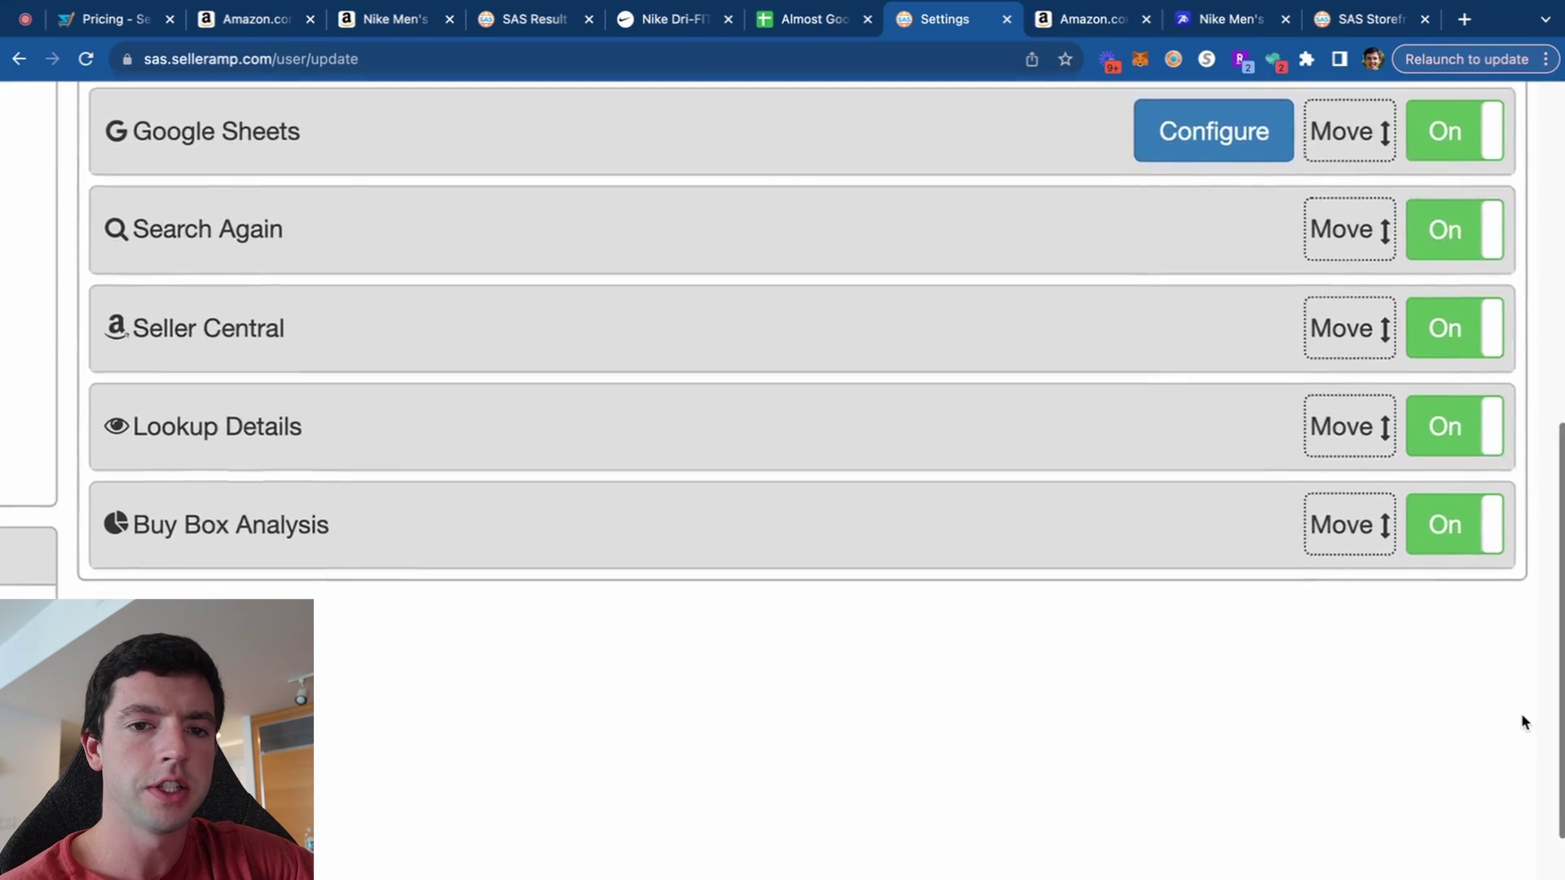
{"action": "scroll", "coordinate": [1521, 713], "scroll_direction": "down", "scroll_amount": 3}
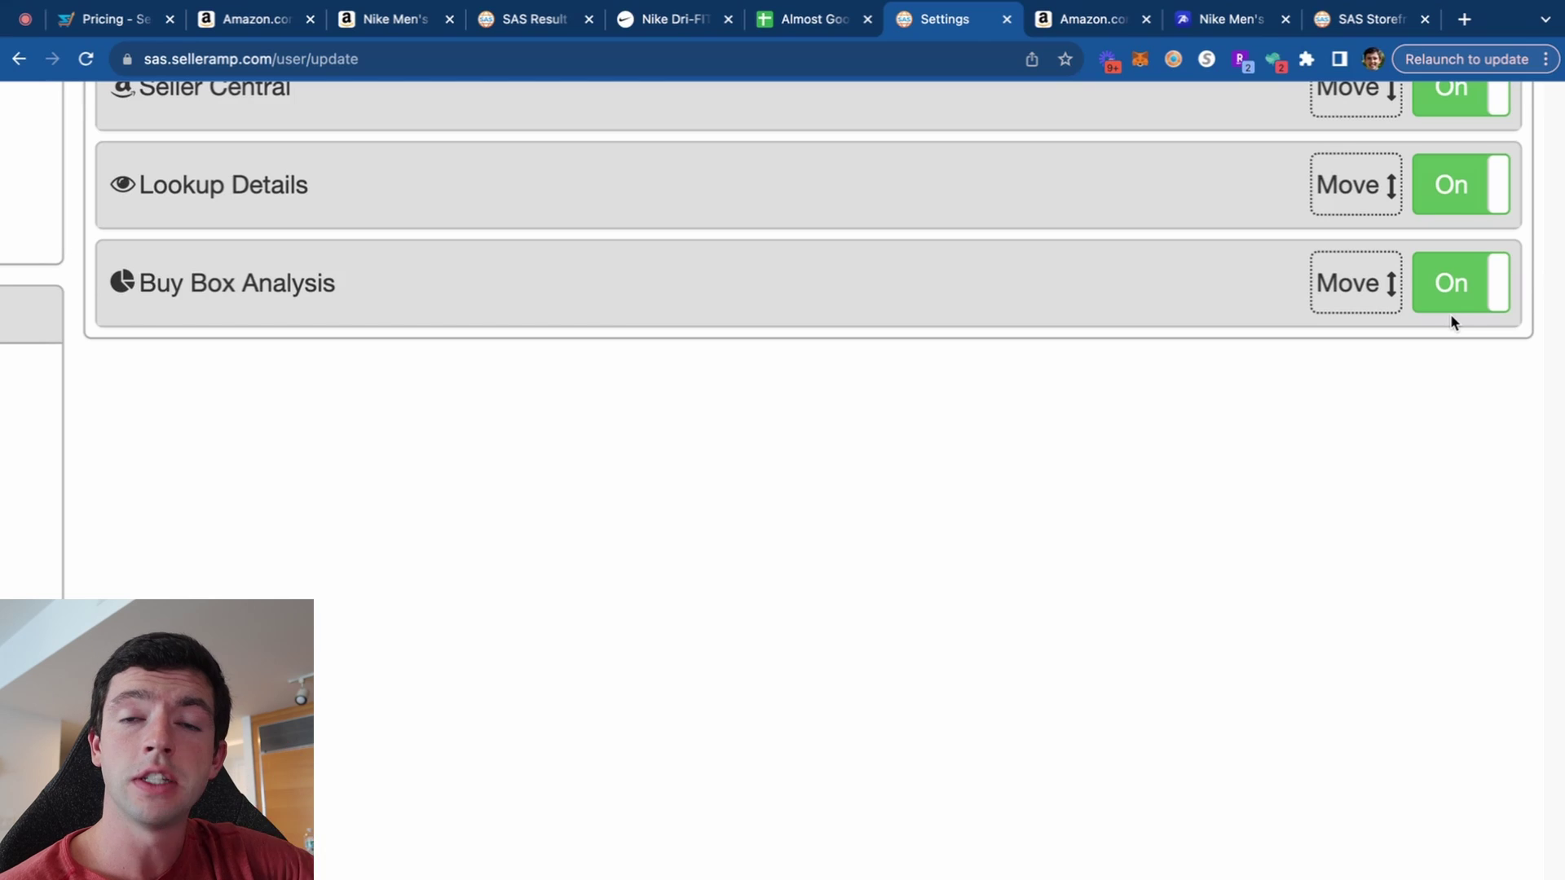
{"action": "key", "text": "super+minus"}
{"action": "key", "text": "super+minus"}
{"action": "key", "text": "super+minus"}
{"action": "key", "text": "super+minus"}
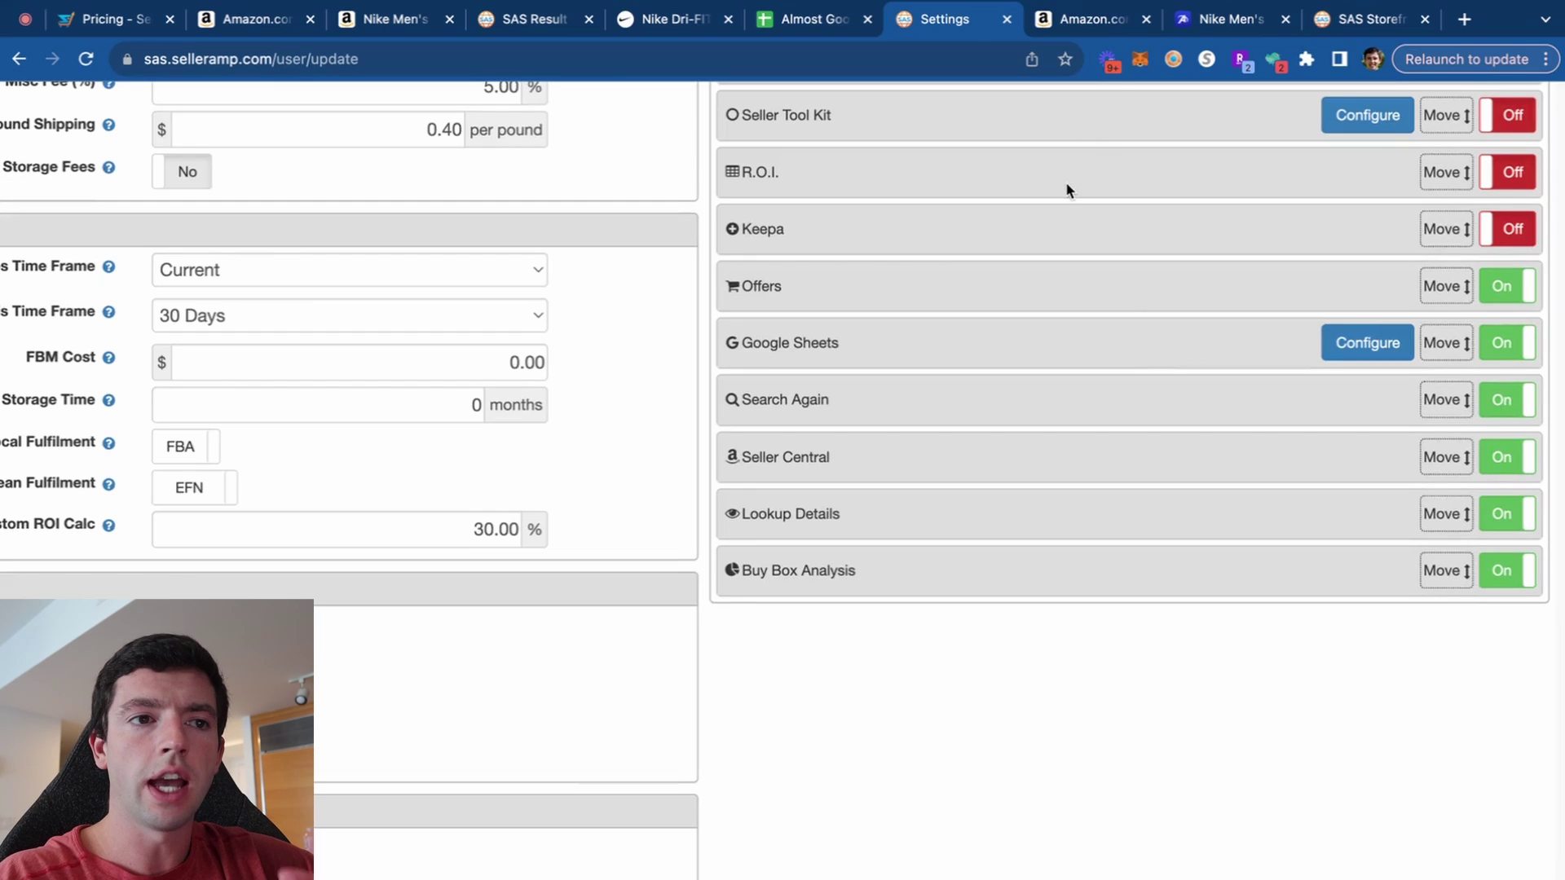
Open a seller's page from the Offers list of the Nike Men's NSW Club Pullover Hoodie listing.
{"action": "left_click", "coordinate": [1063, 23]}
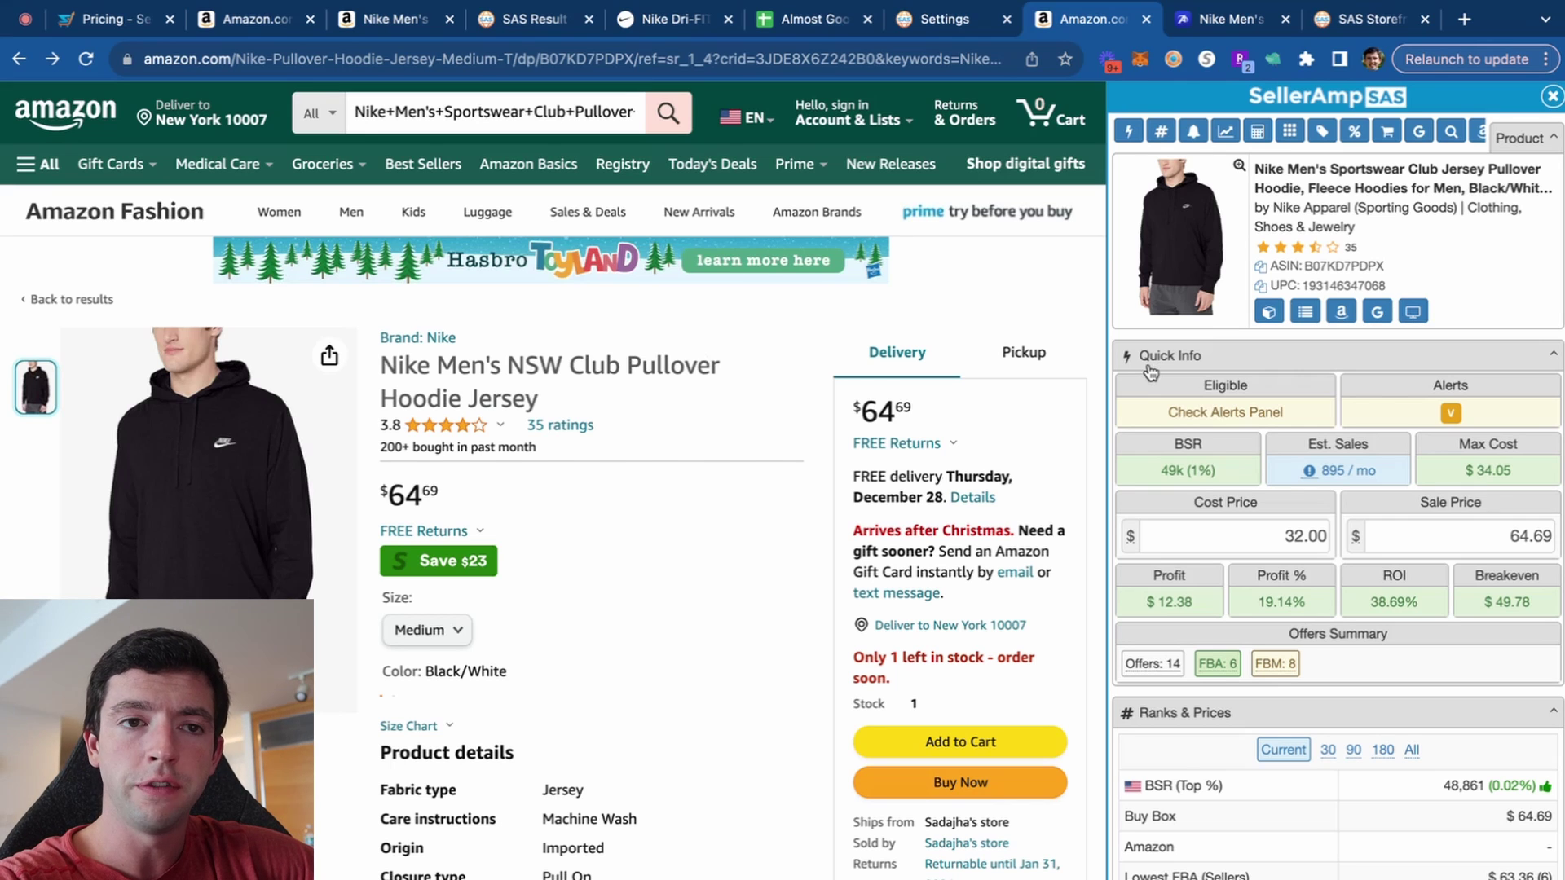
{"action": "scroll", "coordinate": [1500, 408], "scroll_direction": "down", "scroll_amount": 20}
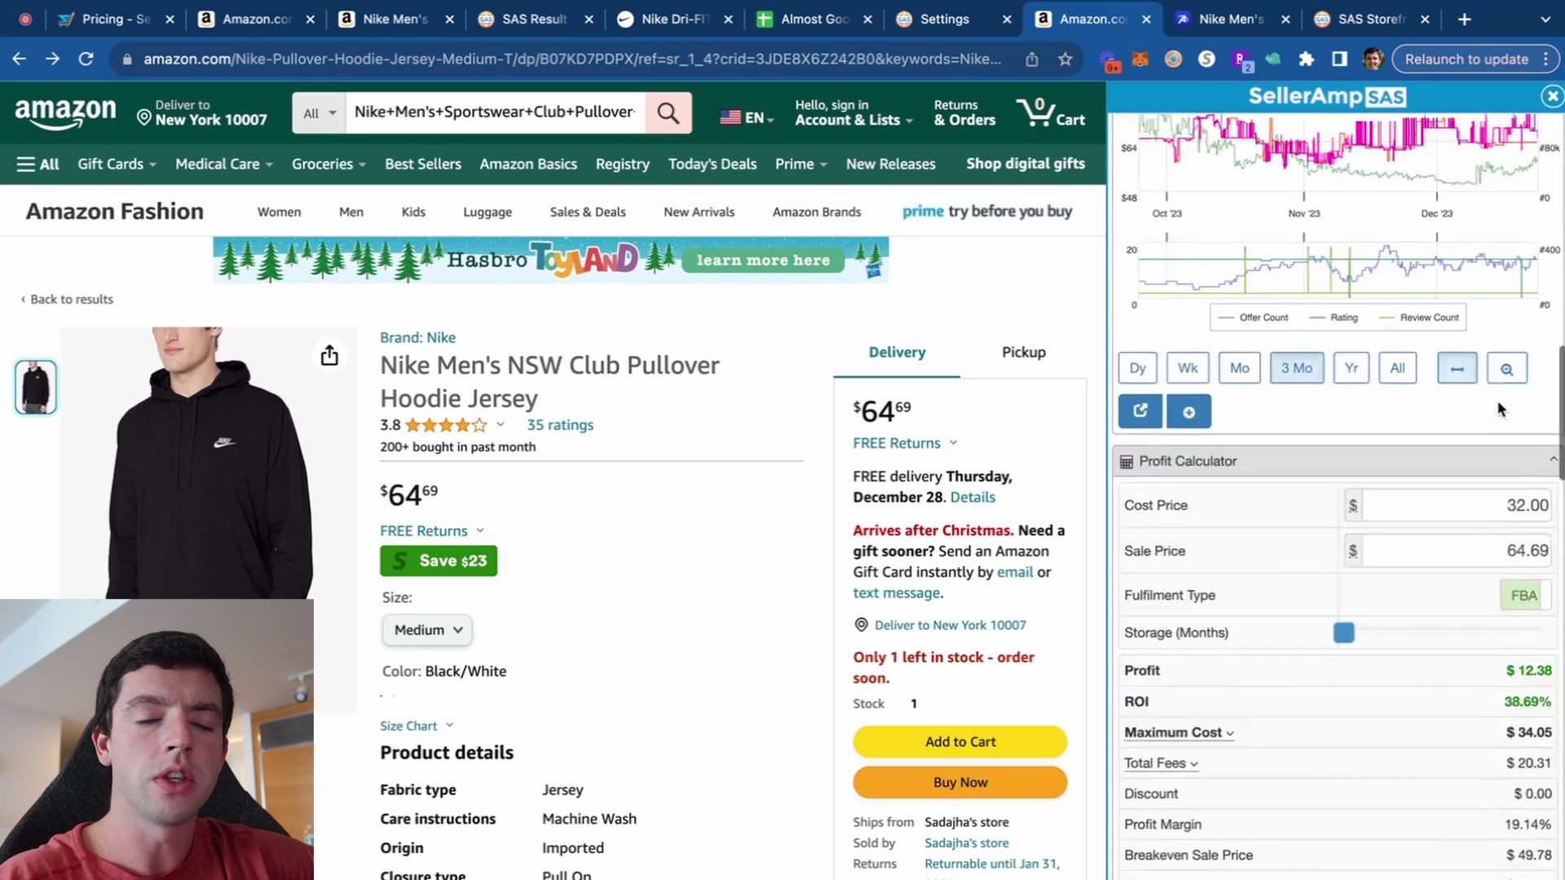
{"action": "scroll", "coordinate": [1500, 408], "scroll_direction": "up", "scroll_amount": 6}
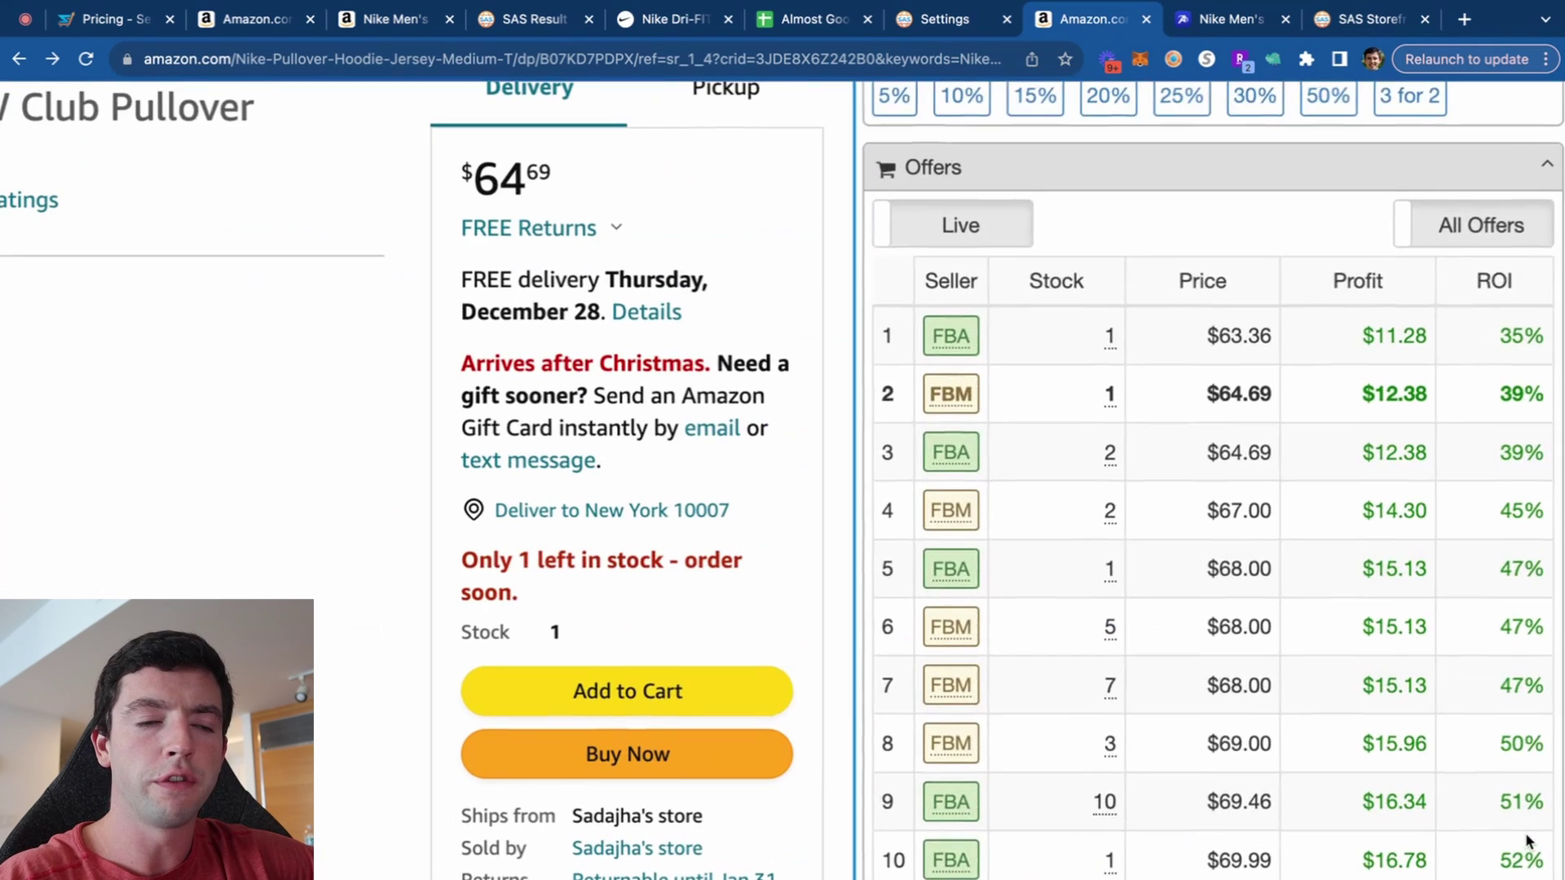
{"action": "left_click", "coordinate": [946, 299]}
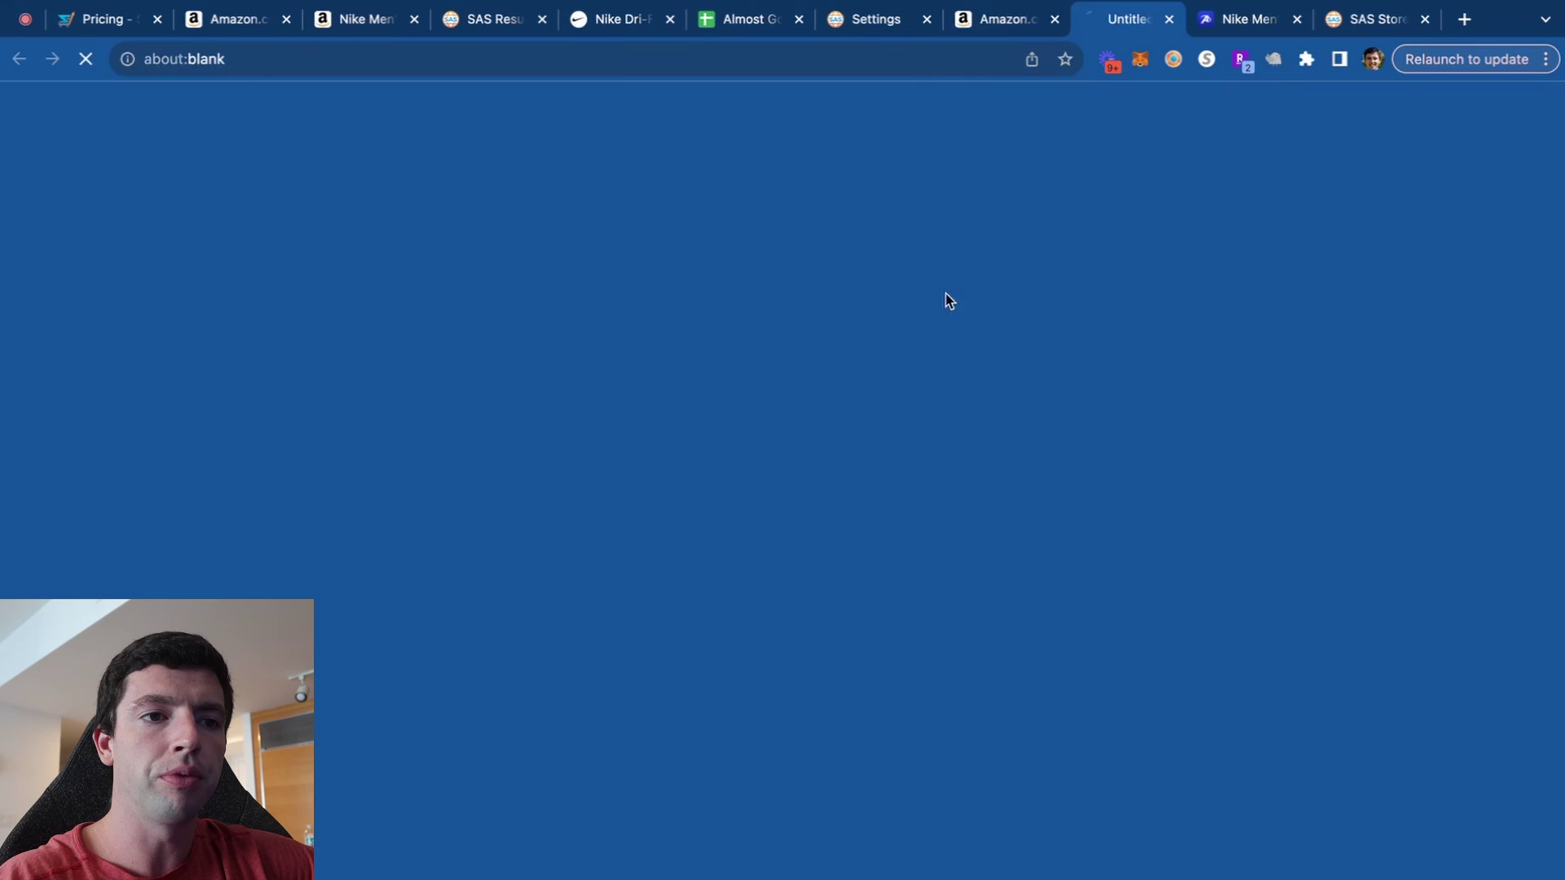
Open the storefront lookups of the FBA sellers on offers 3 and 9 of the Nike pullover hoodie listing in new tabs.
{"action": "left_click", "coordinate": [998, 28]}
{"action": "mouse_move", "coordinate": [950, 432]}
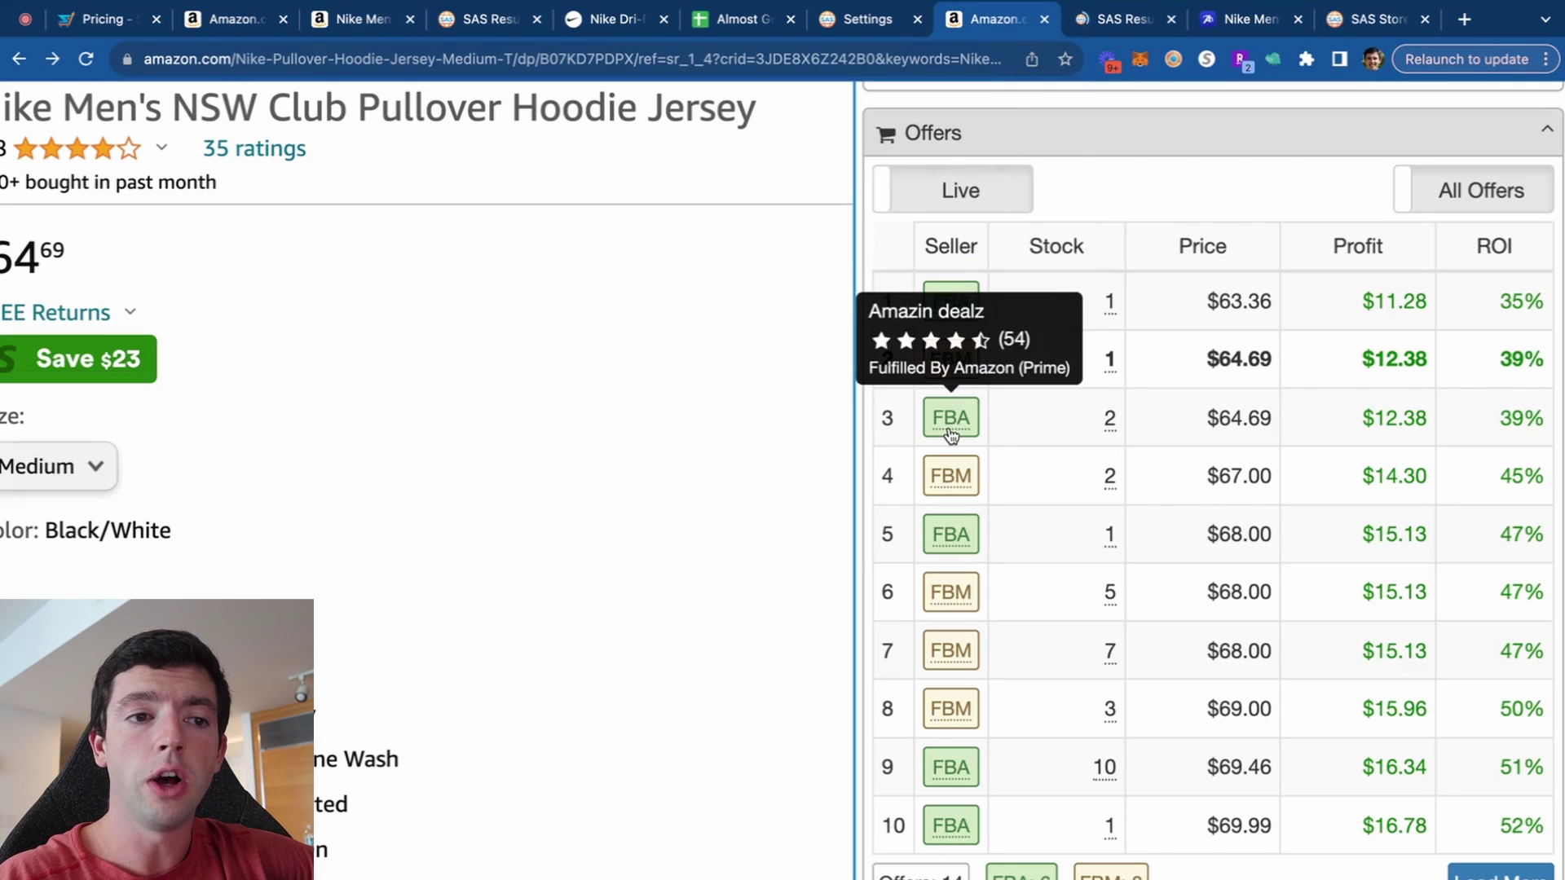
{"action": "left_click", "coordinate": [949, 432]}
{"action": "left_click", "coordinate": [917, 18]}
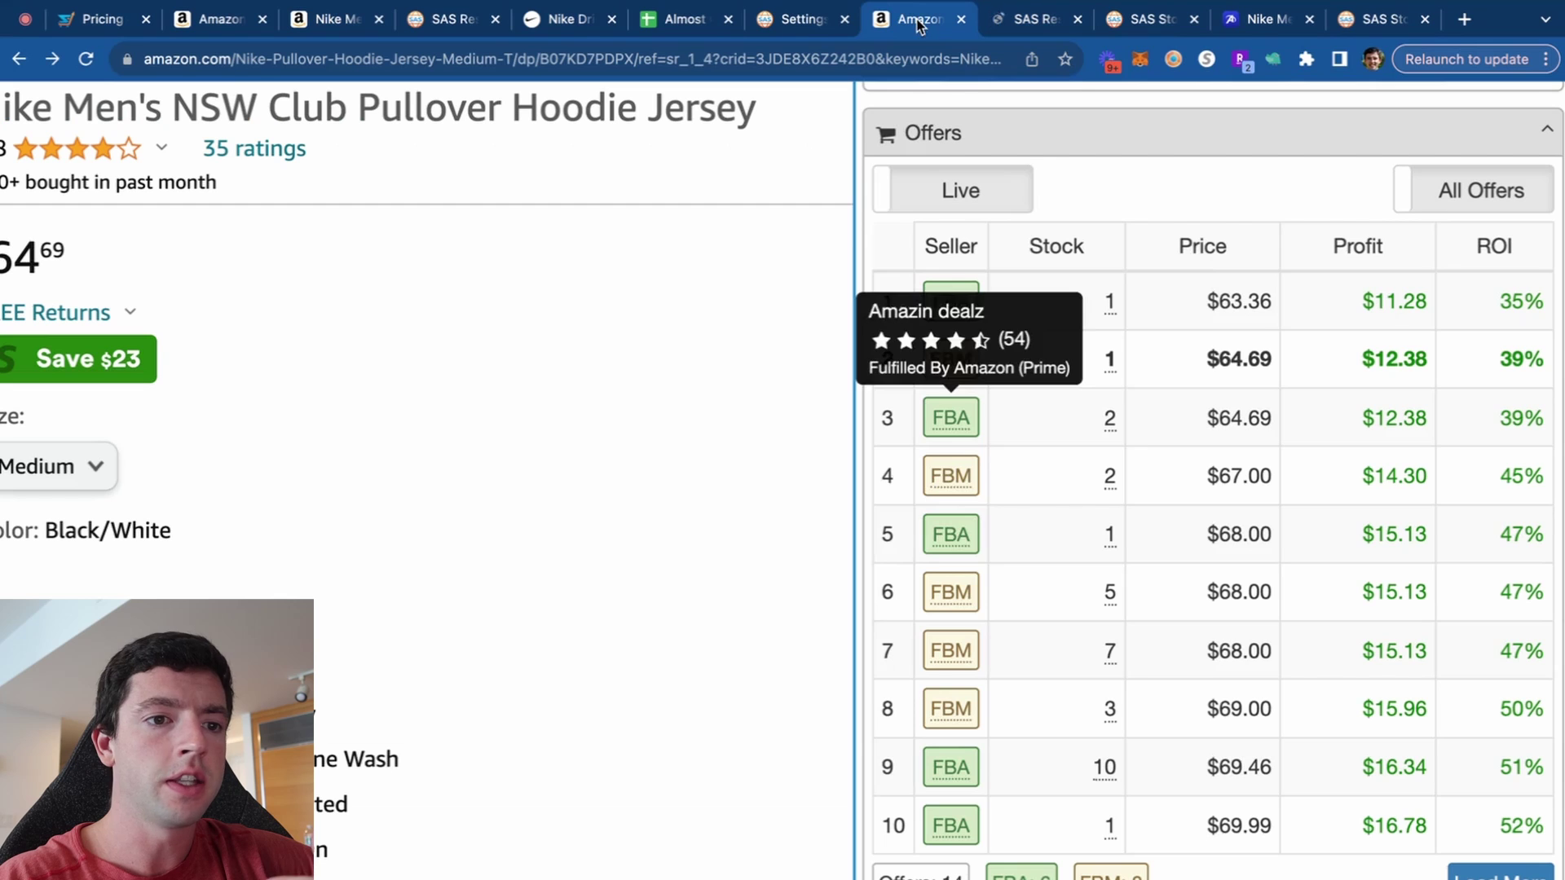
{"action": "mouse_move", "coordinate": [968, 571]}
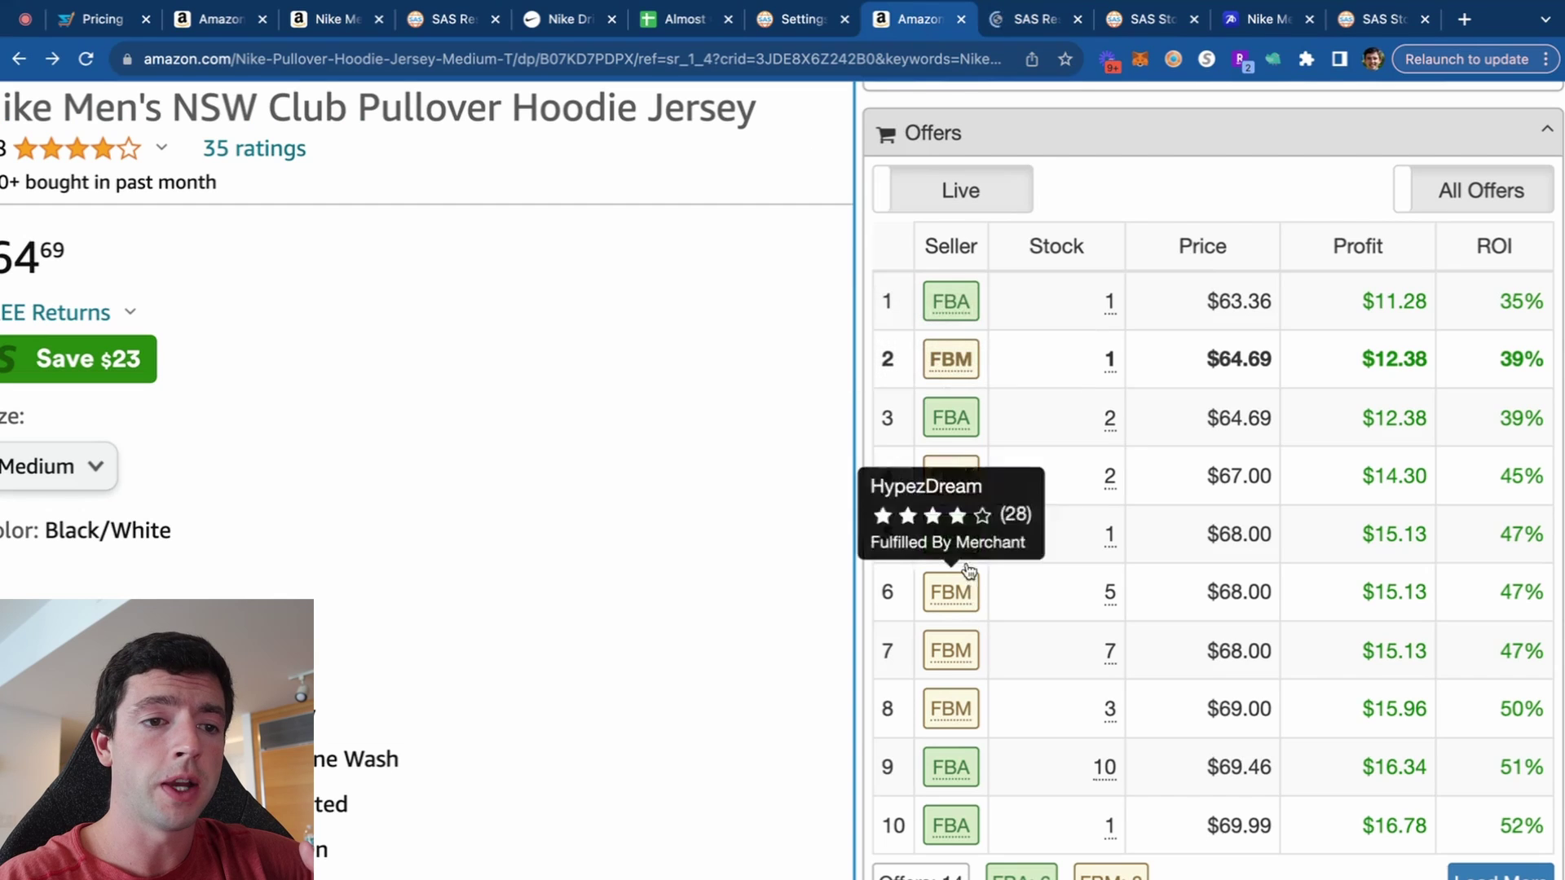
{"action": "left_click", "coordinate": [950, 767]}
{"action": "left_click", "coordinate": [996, 19]}
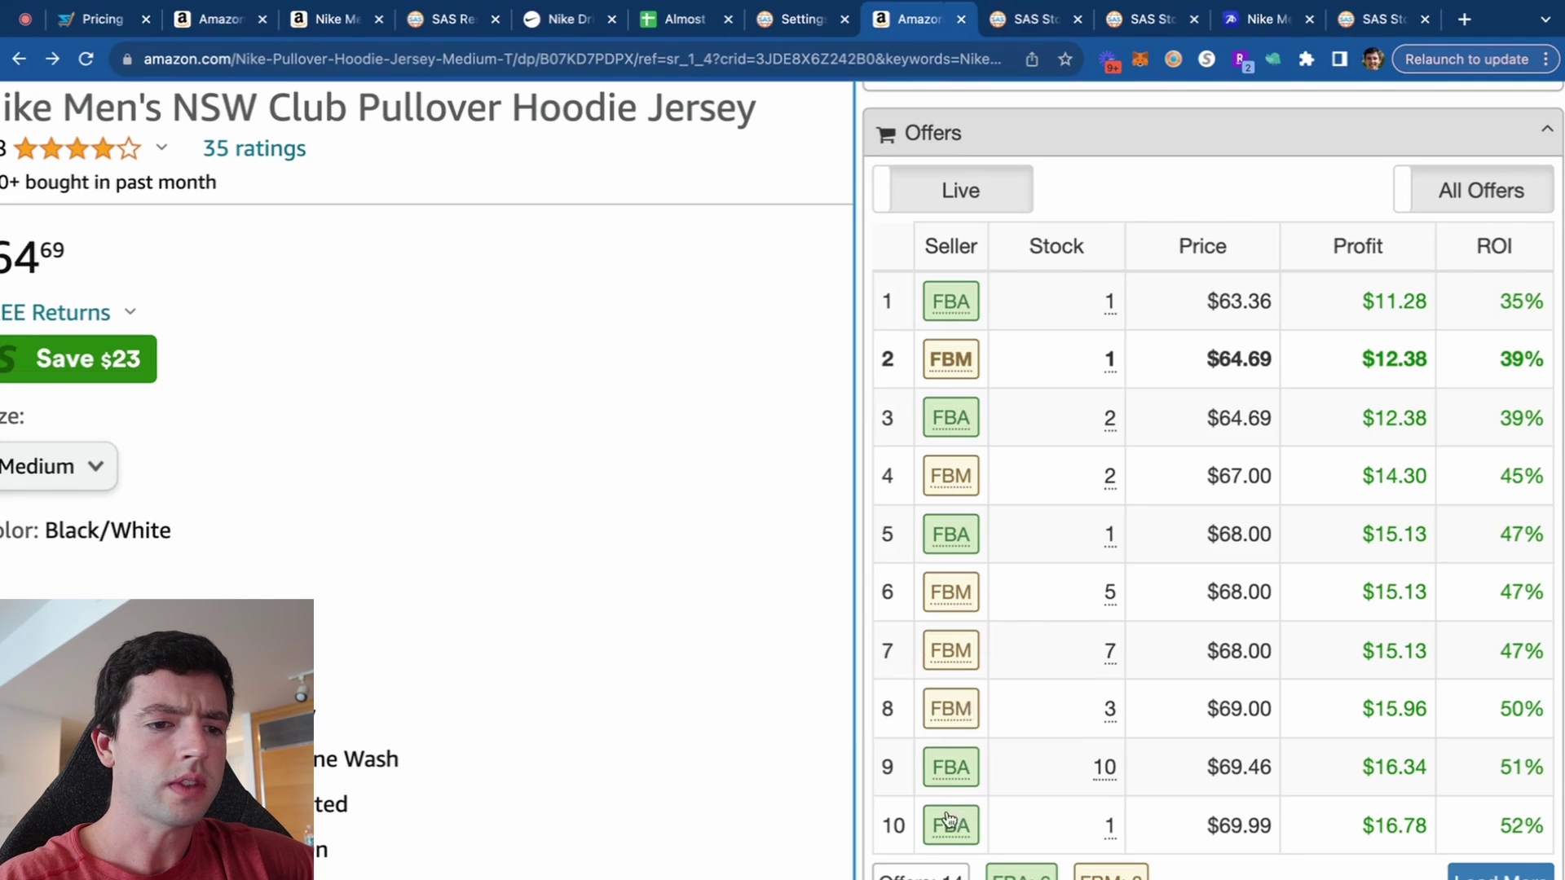
{"action": "mouse_move", "coordinate": [947, 827]}
{"action": "mouse_move", "coordinate": [961, 658]}
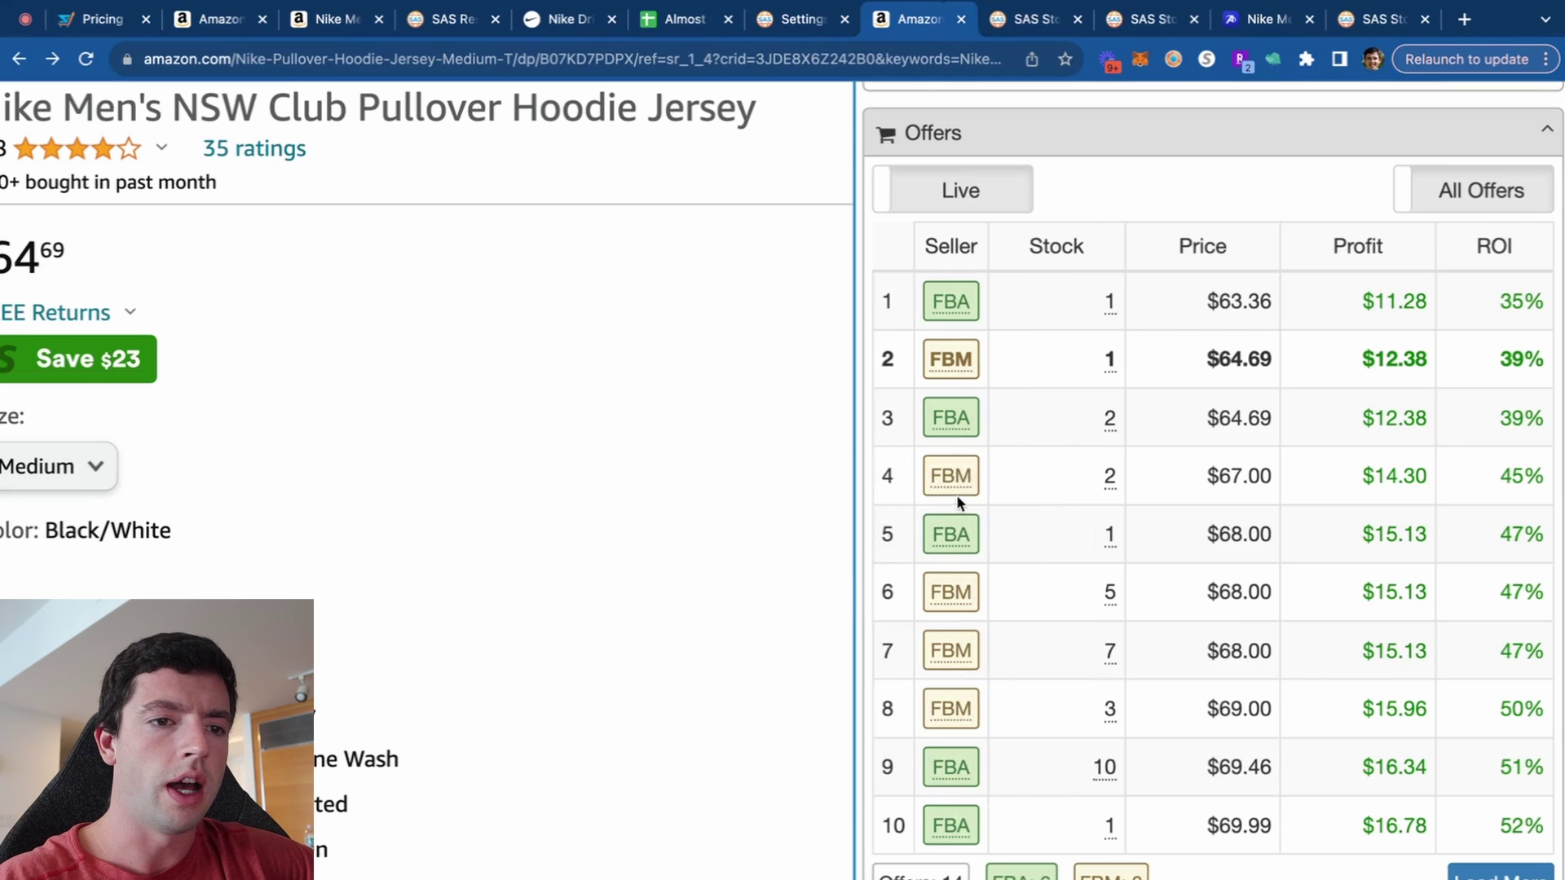
{"action": "mouse_move", "coordinate": [961, 477]}
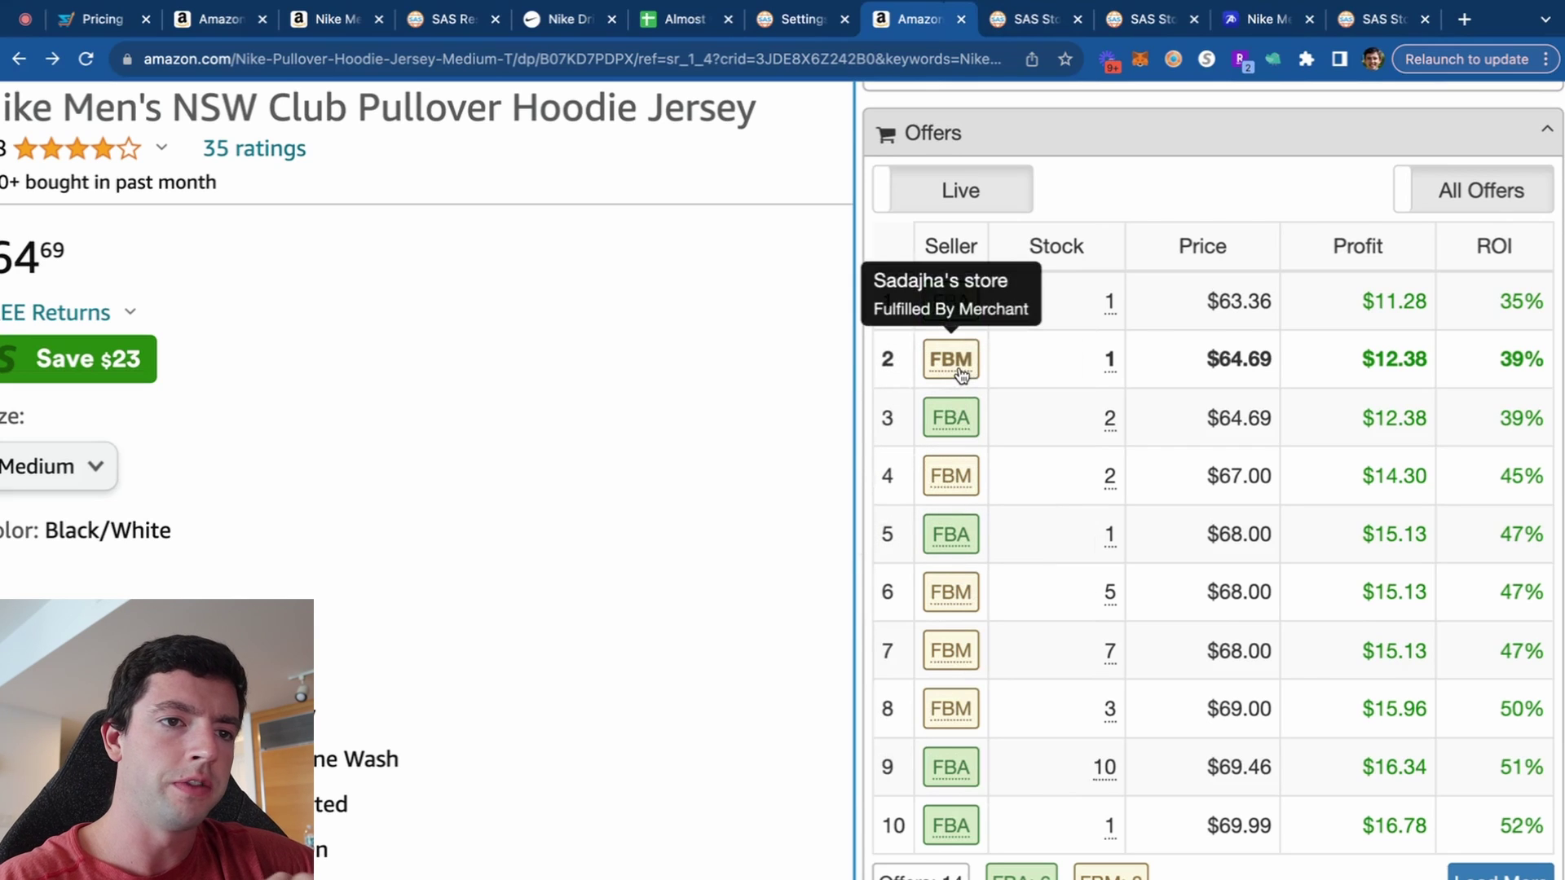
Switch to the Kale & Spinach store lookup and review its Top Brands table.
{"action": "left_click", "coordinate": [1132, 28]}
{"action": "left_click_drag", "start_coordinate": [1019, 20], "coordinate": [1141, 20]}
{"action": "left_click", "coordinate": [1361, 24]}
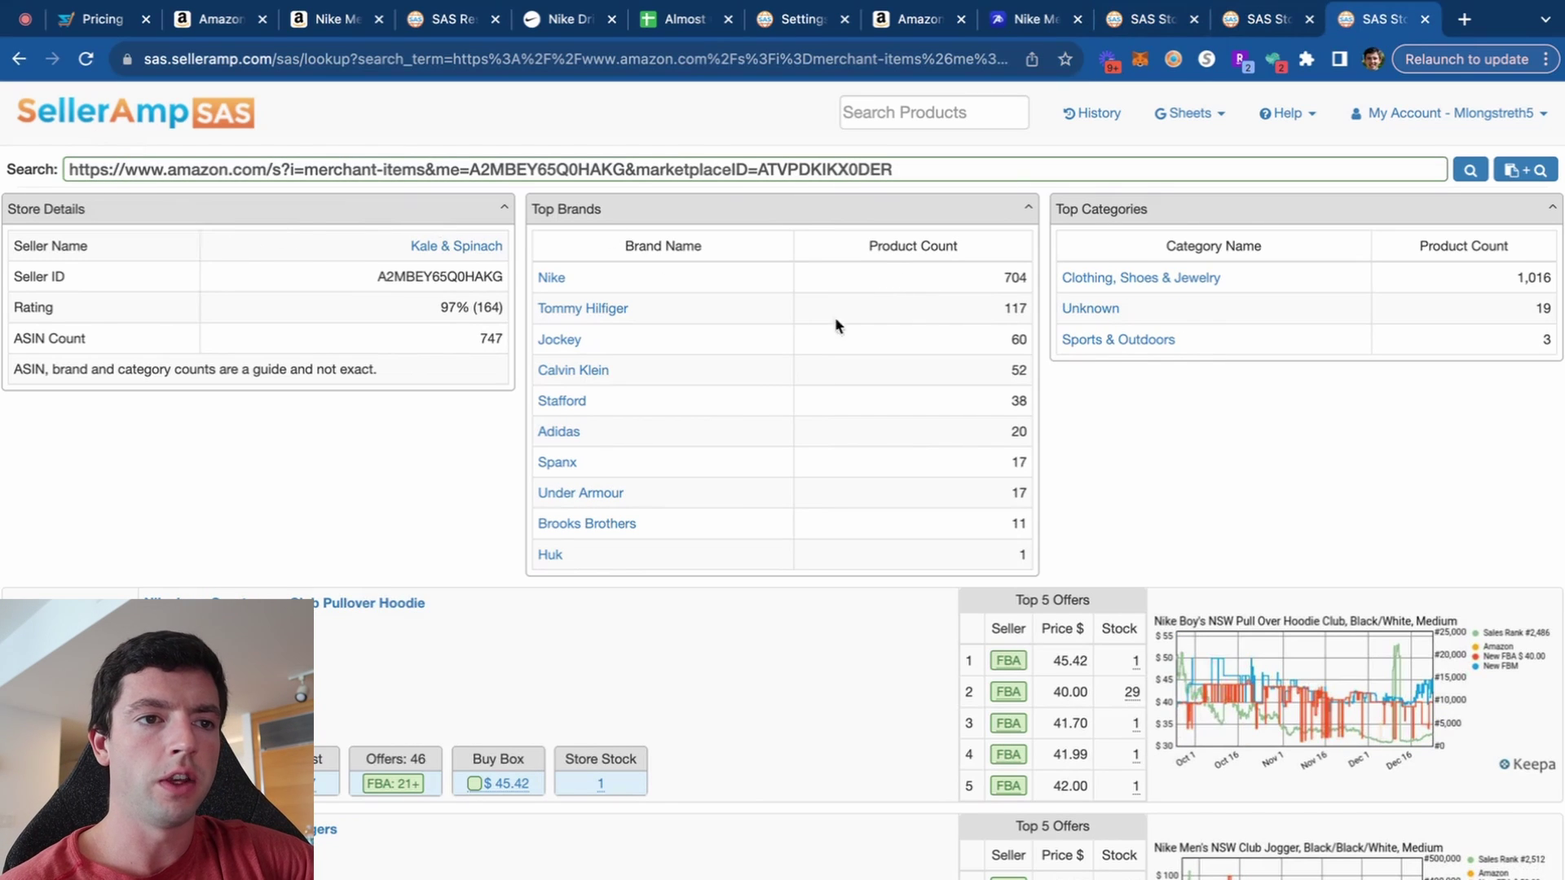
{"action": "scroll", "coordinate": [913, 336], "scroll_direction": "up", "scroll_amount": 5}
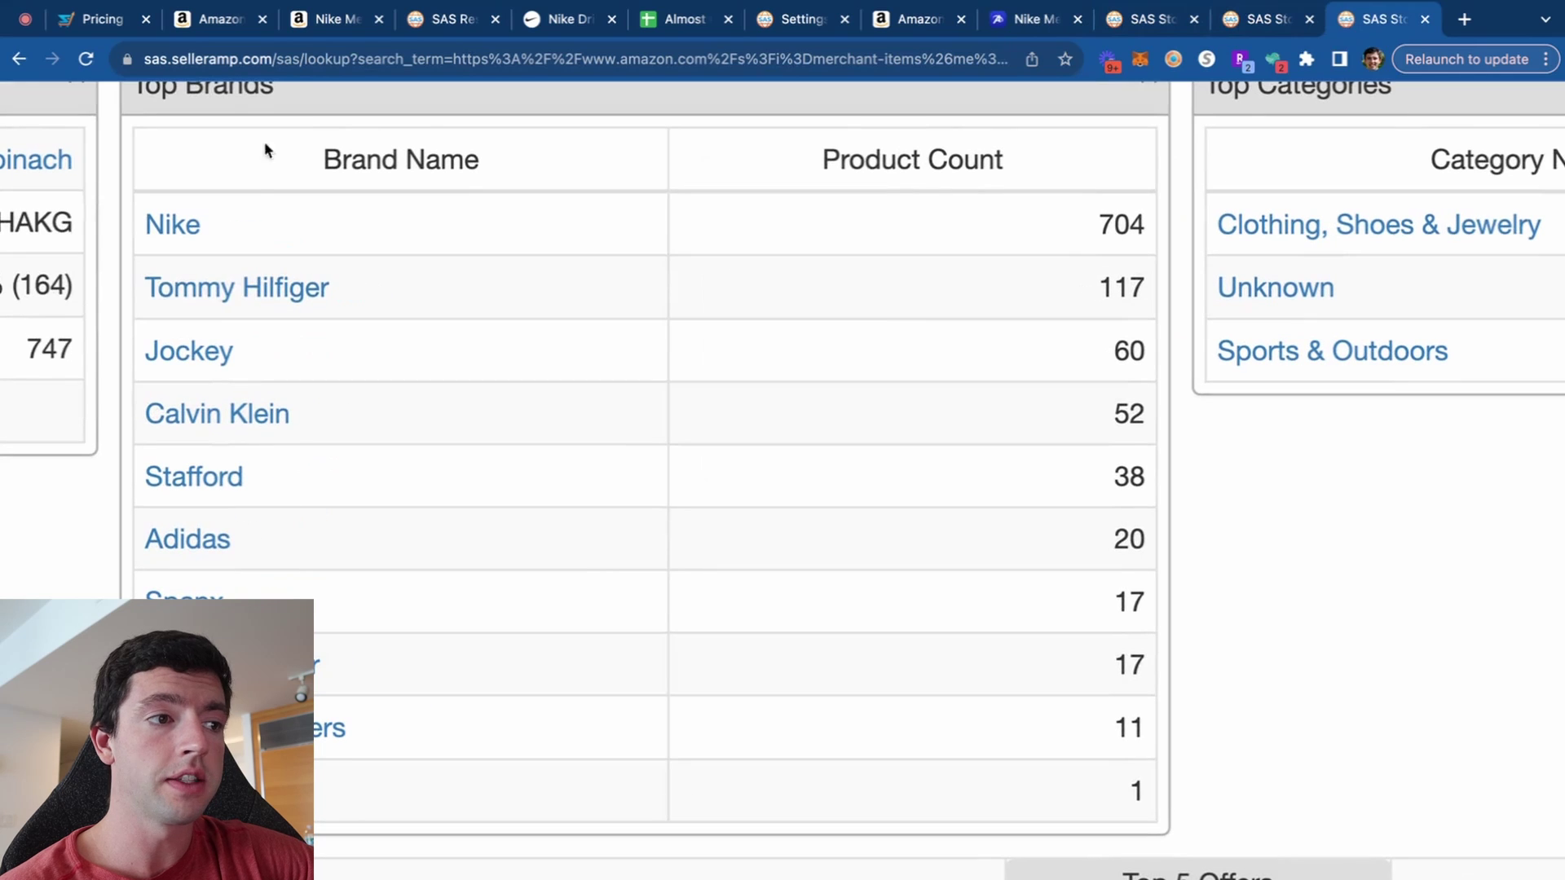
{"action": "scroll", "coordinate": [200, 287], "scroll_direction": "down", "scroll_amount": 5}
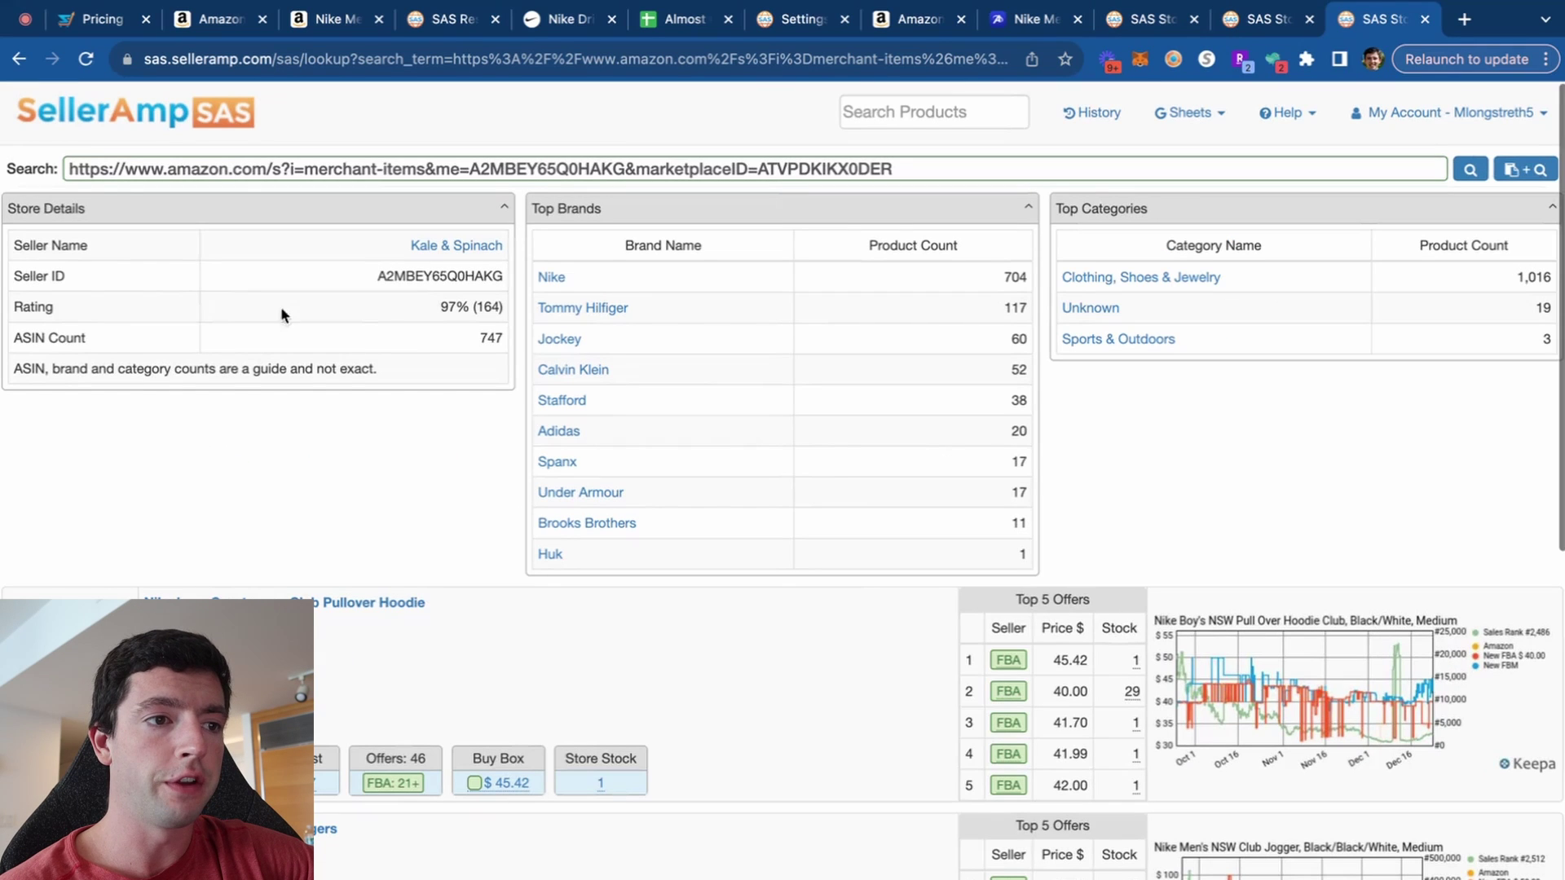
View the store's Jockey products, switch to its Stafford products, and examine the Top Categories table.
{"action": "left_click", "coordinate": [558, 339]}
{"action": "scroll", "coordinate": [549, 341], "scroll_direction": "down", "scroll_amount": 3}
{"action": "scroll", "coordinate": [549, 342], "scroll_direction": "up", "scroll_amount": 2}
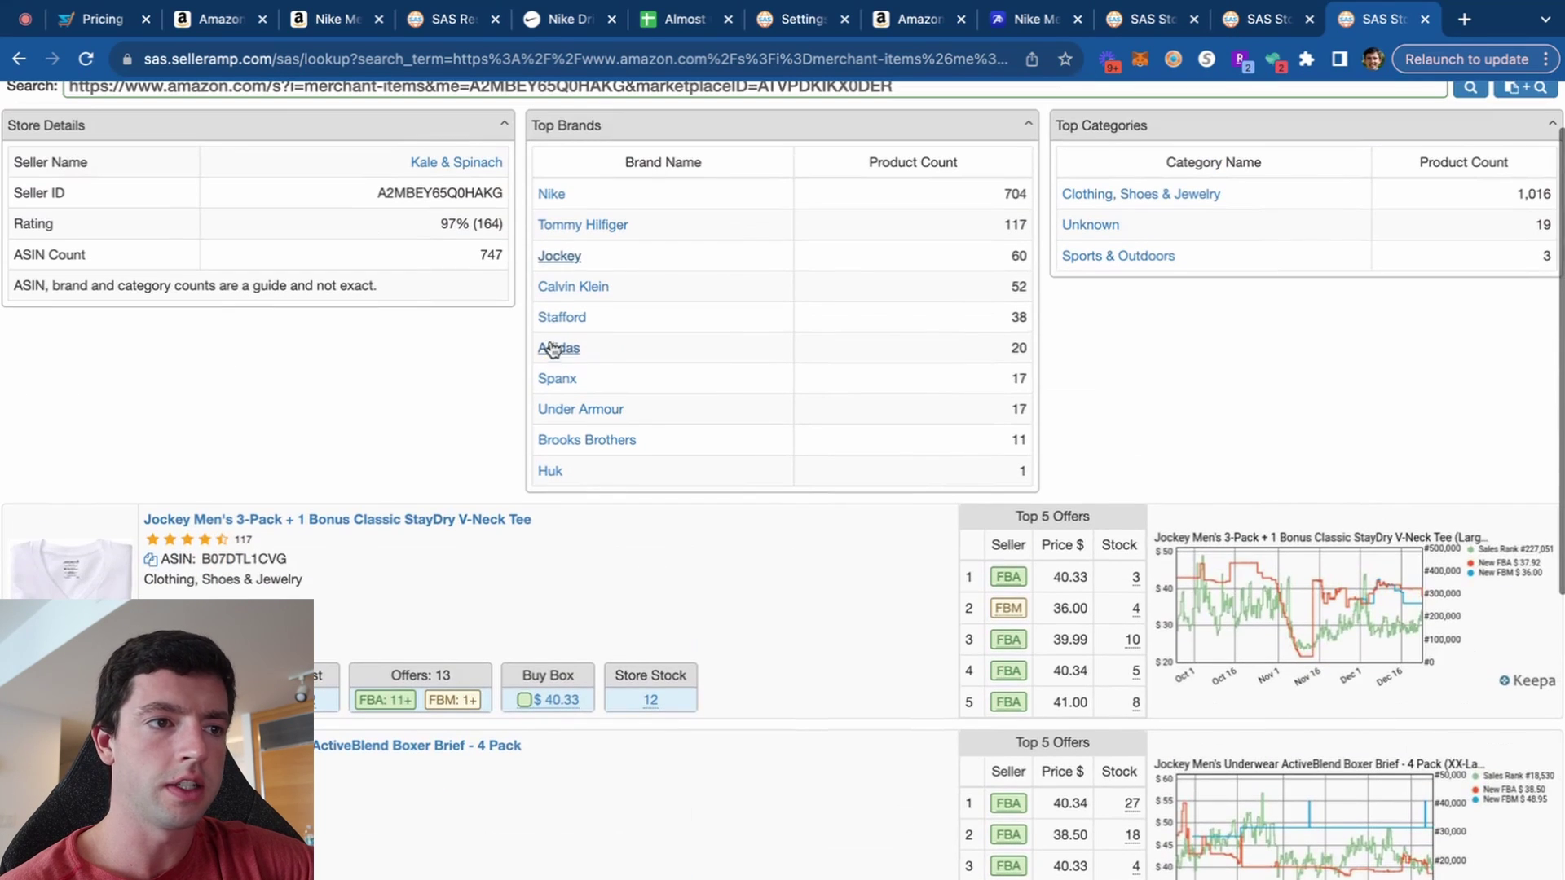
{"action": "left_click", "coordinate": [560, 323]}
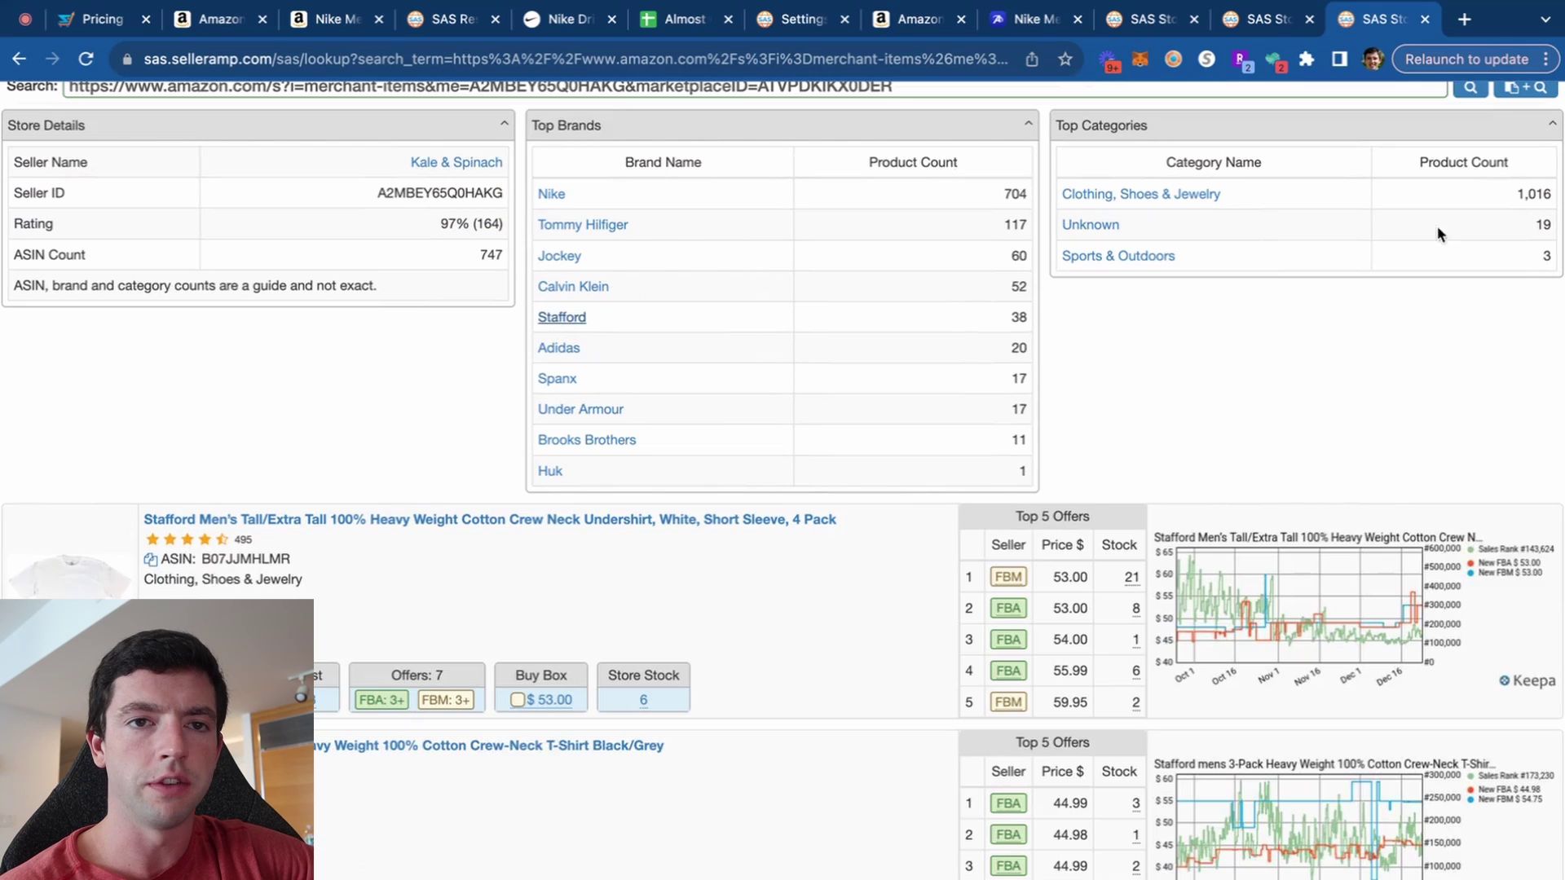
{"action": "scroll", "coordinate": [1557, 178], "scroll_direction": "up", "scroll_amount": 5}
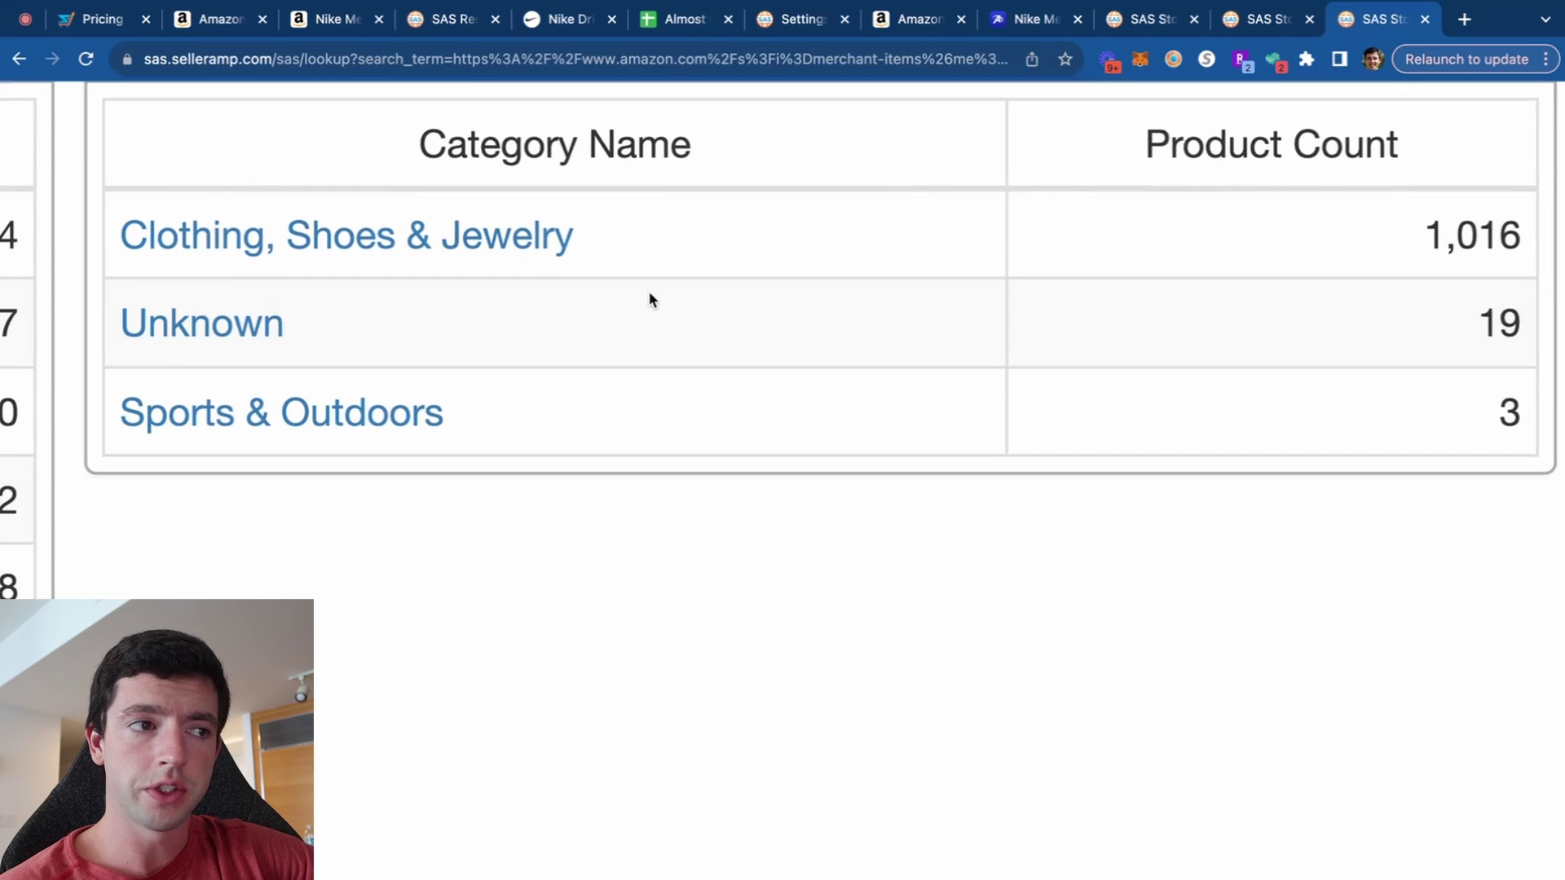
{"action": "scroll", "coordinate": [646, 298], "scroll_direction": "down", "scroll_amount": 5}
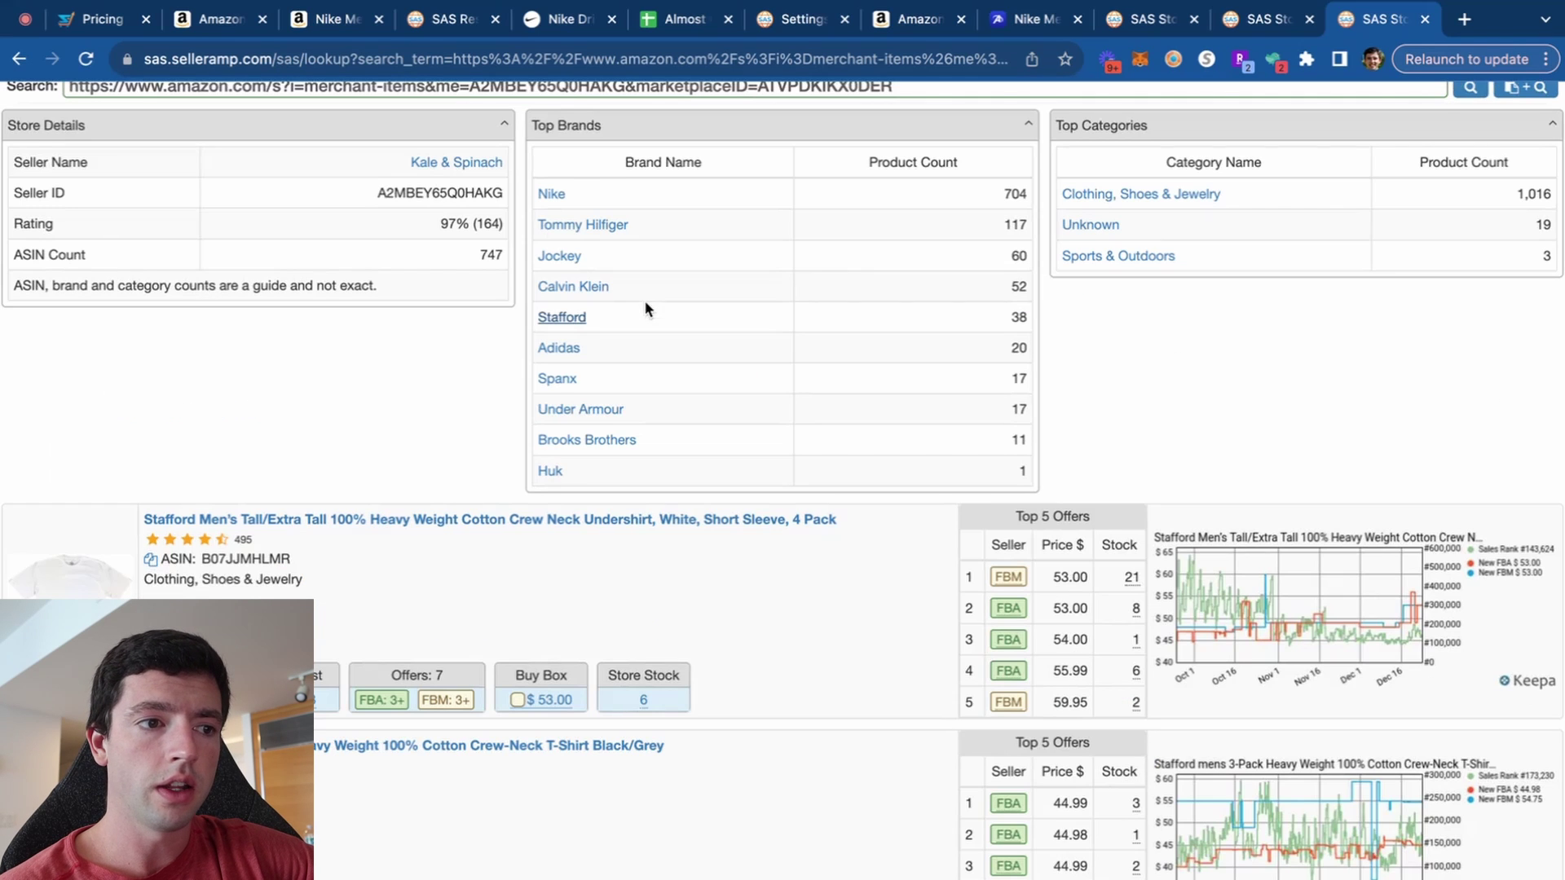
View the store's Under Armour products, and switch the product list to Adidas.
{"action": "left_click", "coordinate": [580, 417]}
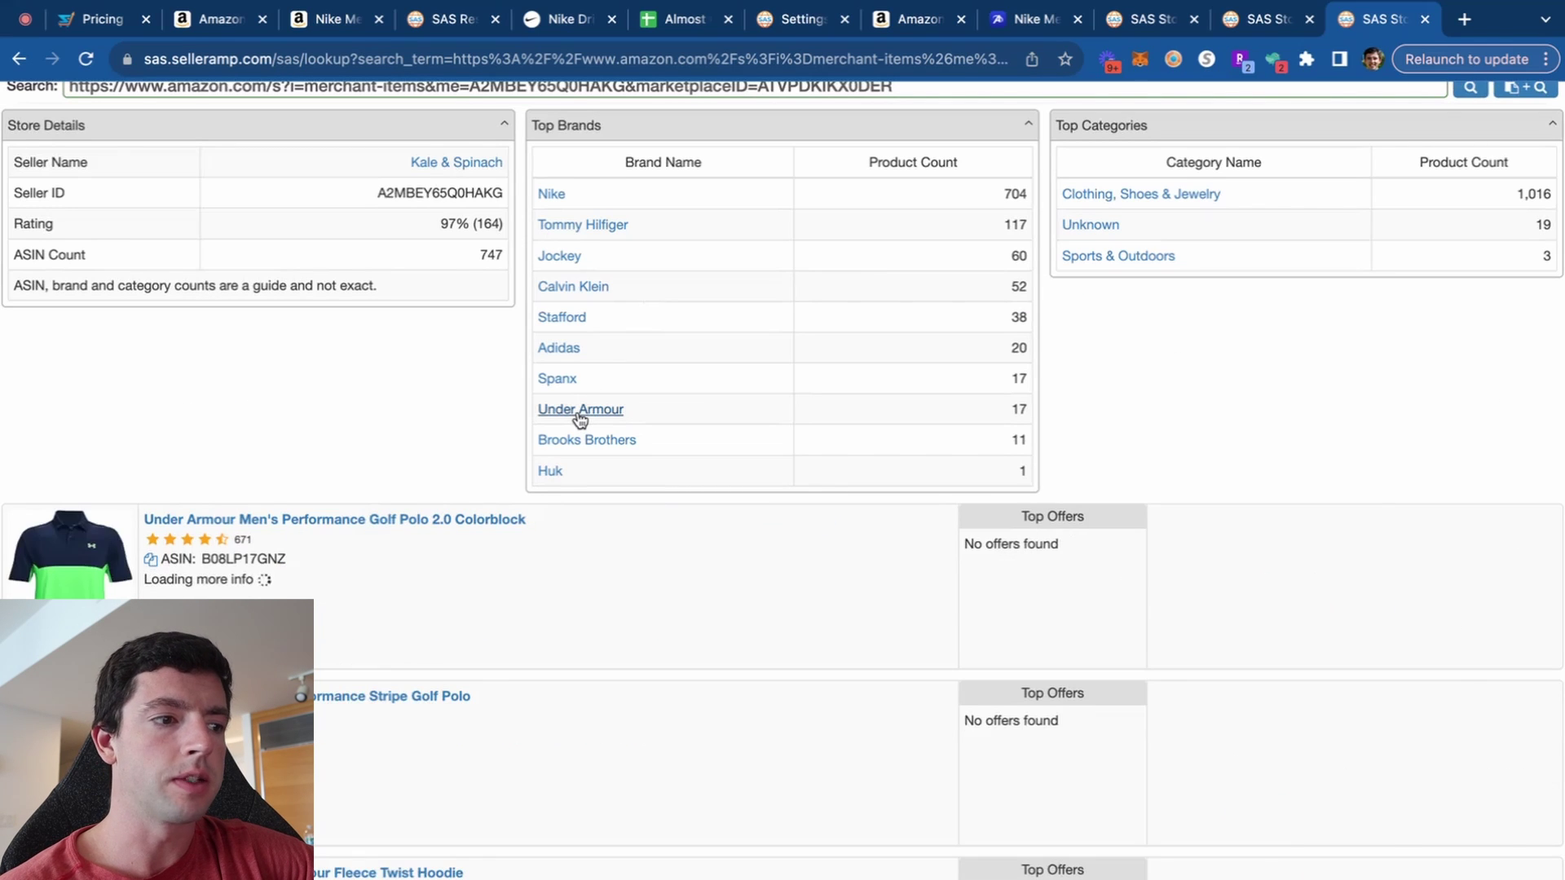
{"action": "left_click", "coordinate": [558, 351]}
{"action": "scroll", "coordinate": [559, 359], "scroll_direction": "down", "scroll_amount": 2}
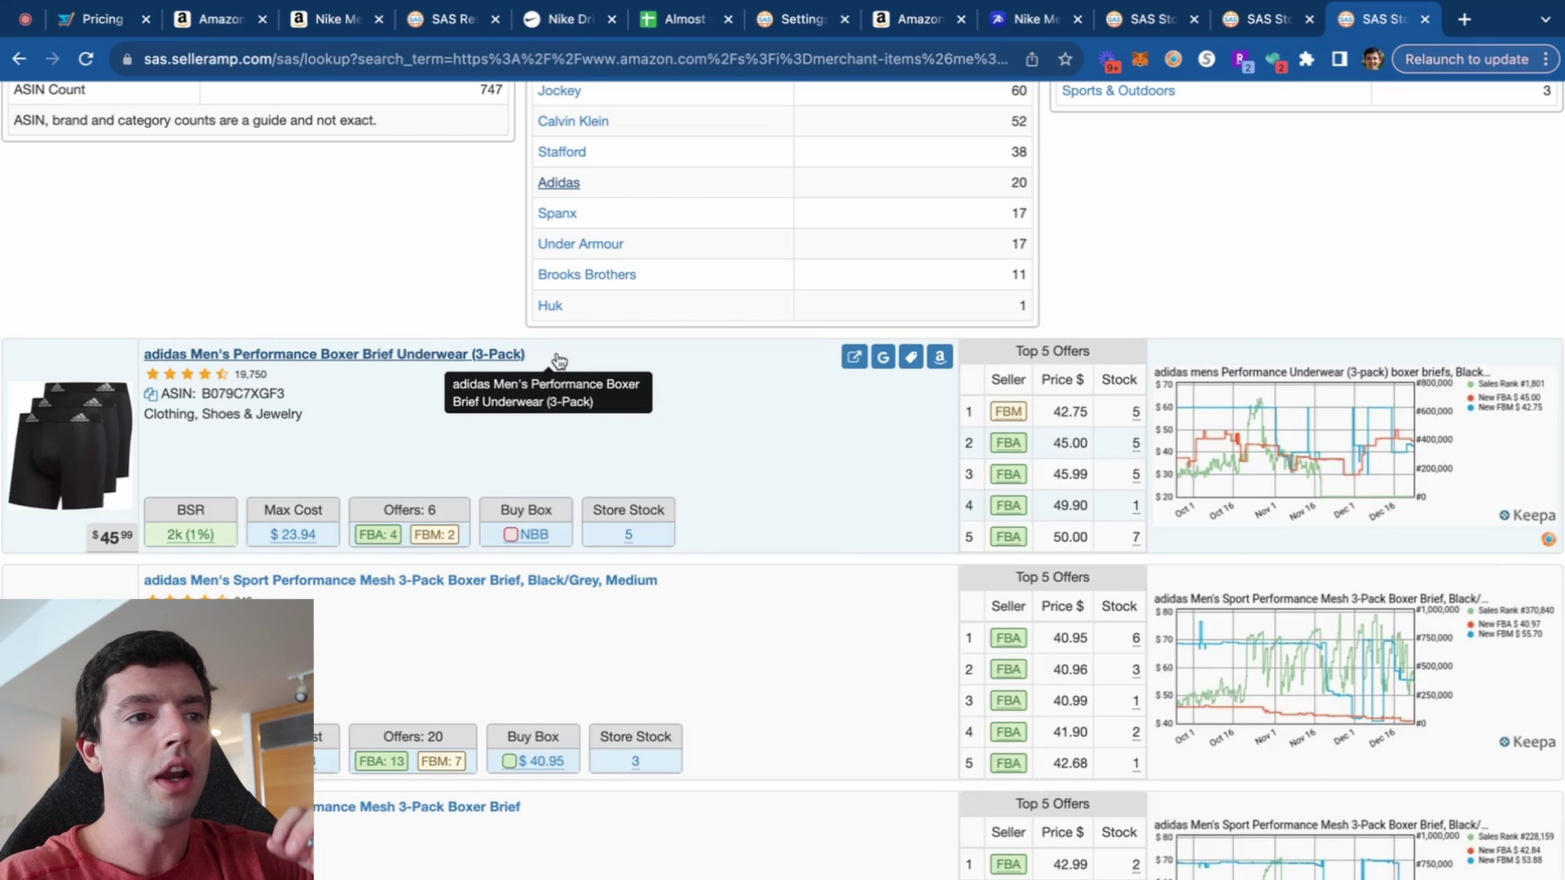
Filter the store's products to Nike and open the Amazon page of the Nike boys Sportswear Club Pullover Hoodie in a new tab.
{"action": "scroll", "coordinate": [559, 360], "scroll_direction": "up", "scroll_amount": 3}
{"action": "left_click", "coordinate": [549, 282]}
{"action": "scroll", "coordinate": [550, 281], "scroll_direction": "down", "scroll_amount": 3}
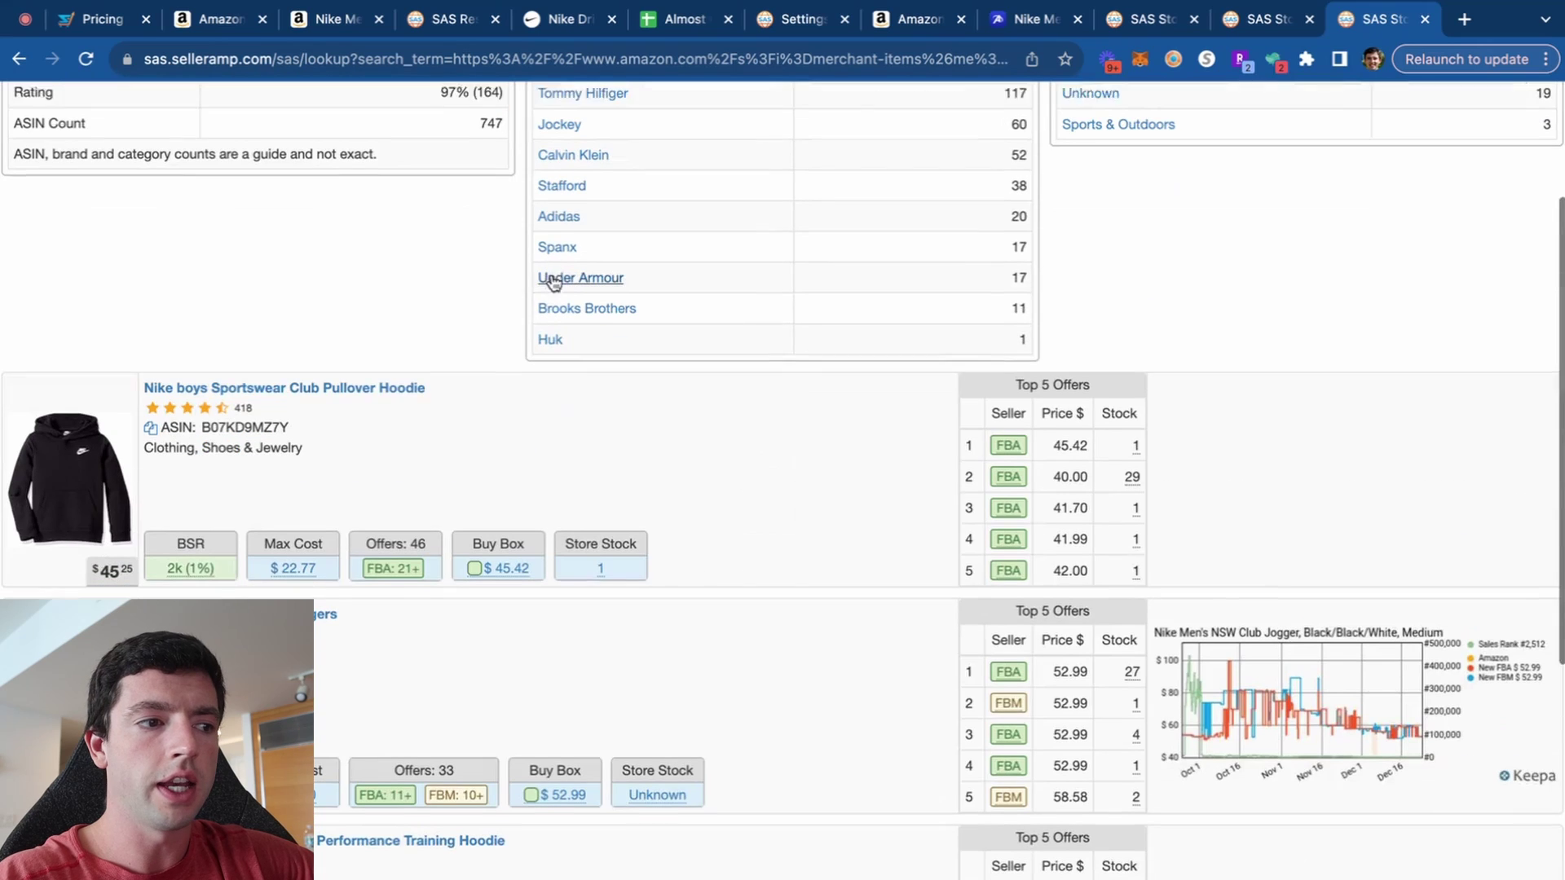
{"action": "mouse_move", "coordinate": [198, 563]}
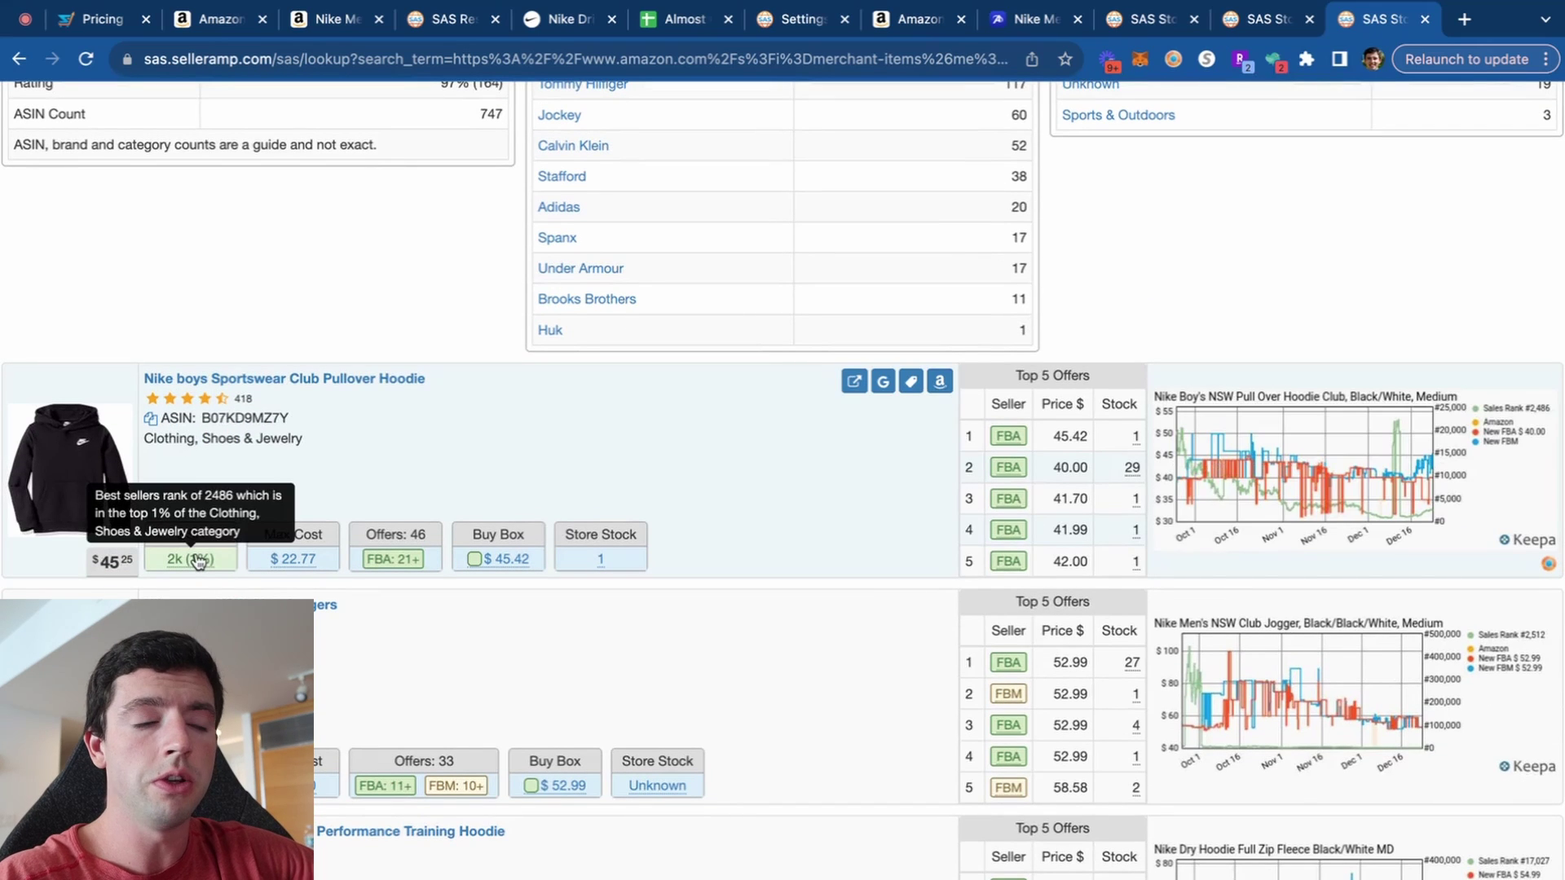
{"action": "left_click", "coordinate": [940, 380]}
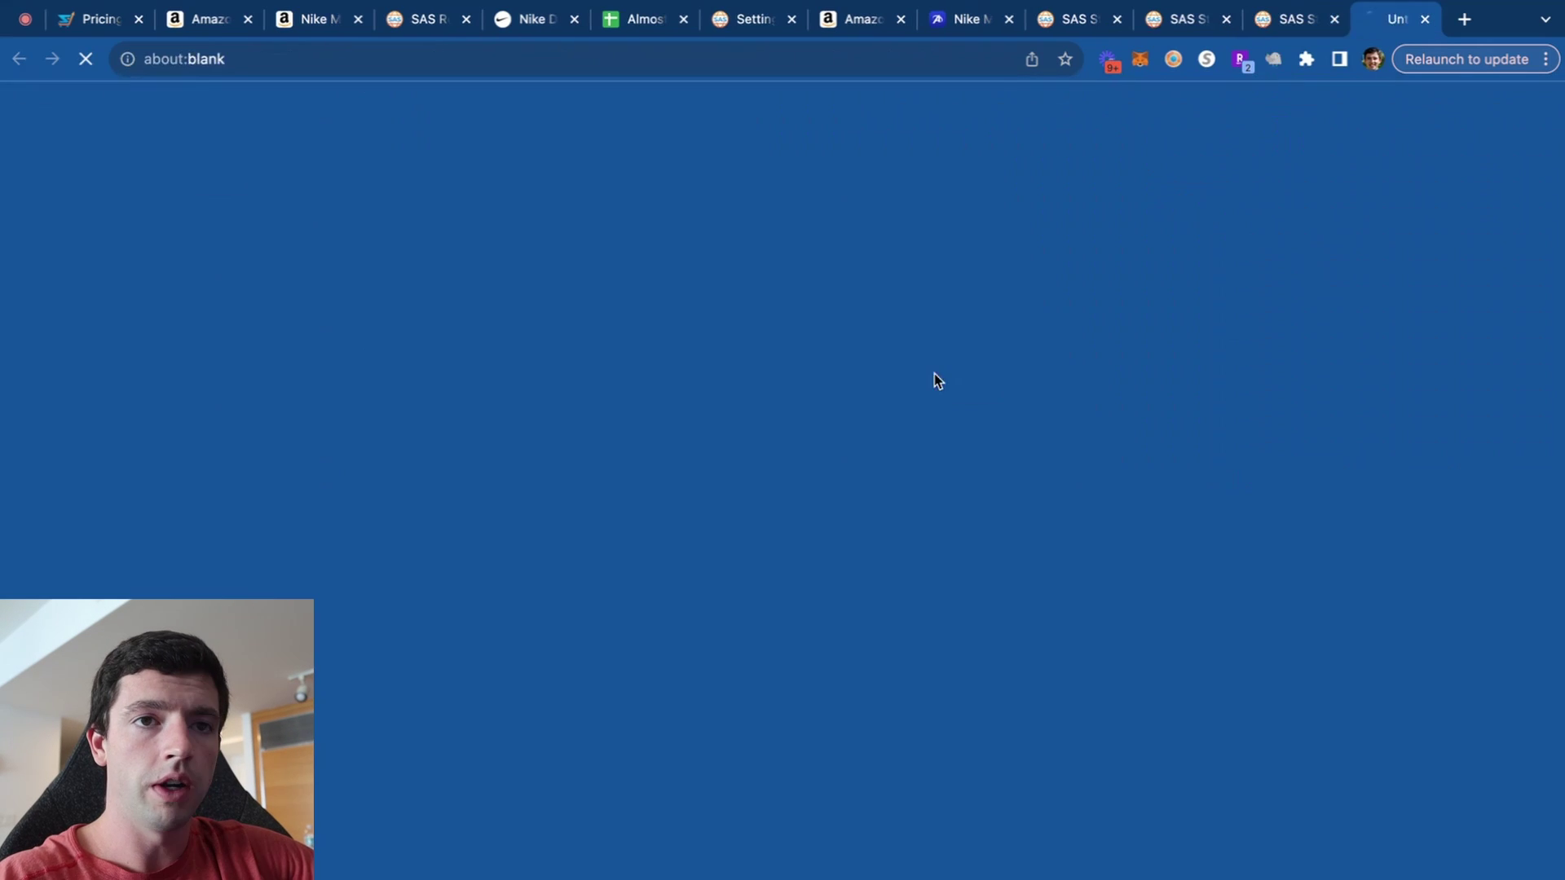
{"action": "left_click", "coordinate": [1268, 19]}
Open the Amazon pages of the Nike mens NSW Club Joggers, Dri-Fit Full-Zip Performance Training Hoodie and Sportswear Club Full Zip-Up Hoodie in new tabs.
{"action": "scroll", "coordinate": [405, 546], "scroll_direction": "down", "scroll_amount": 3}
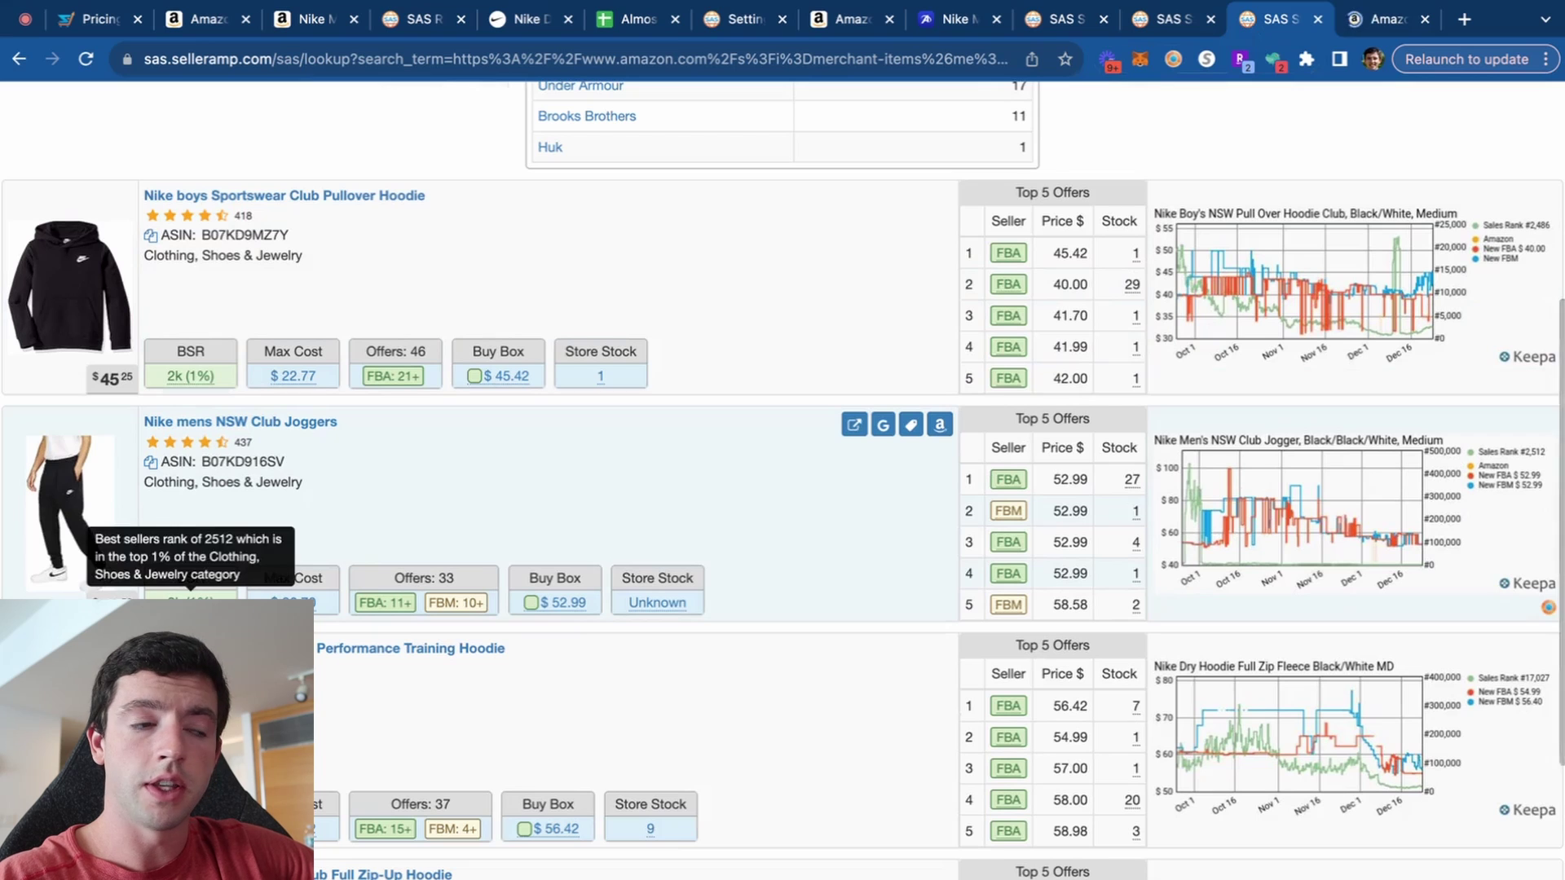
{"action": "left_click", "coordinate": [940, 425]}
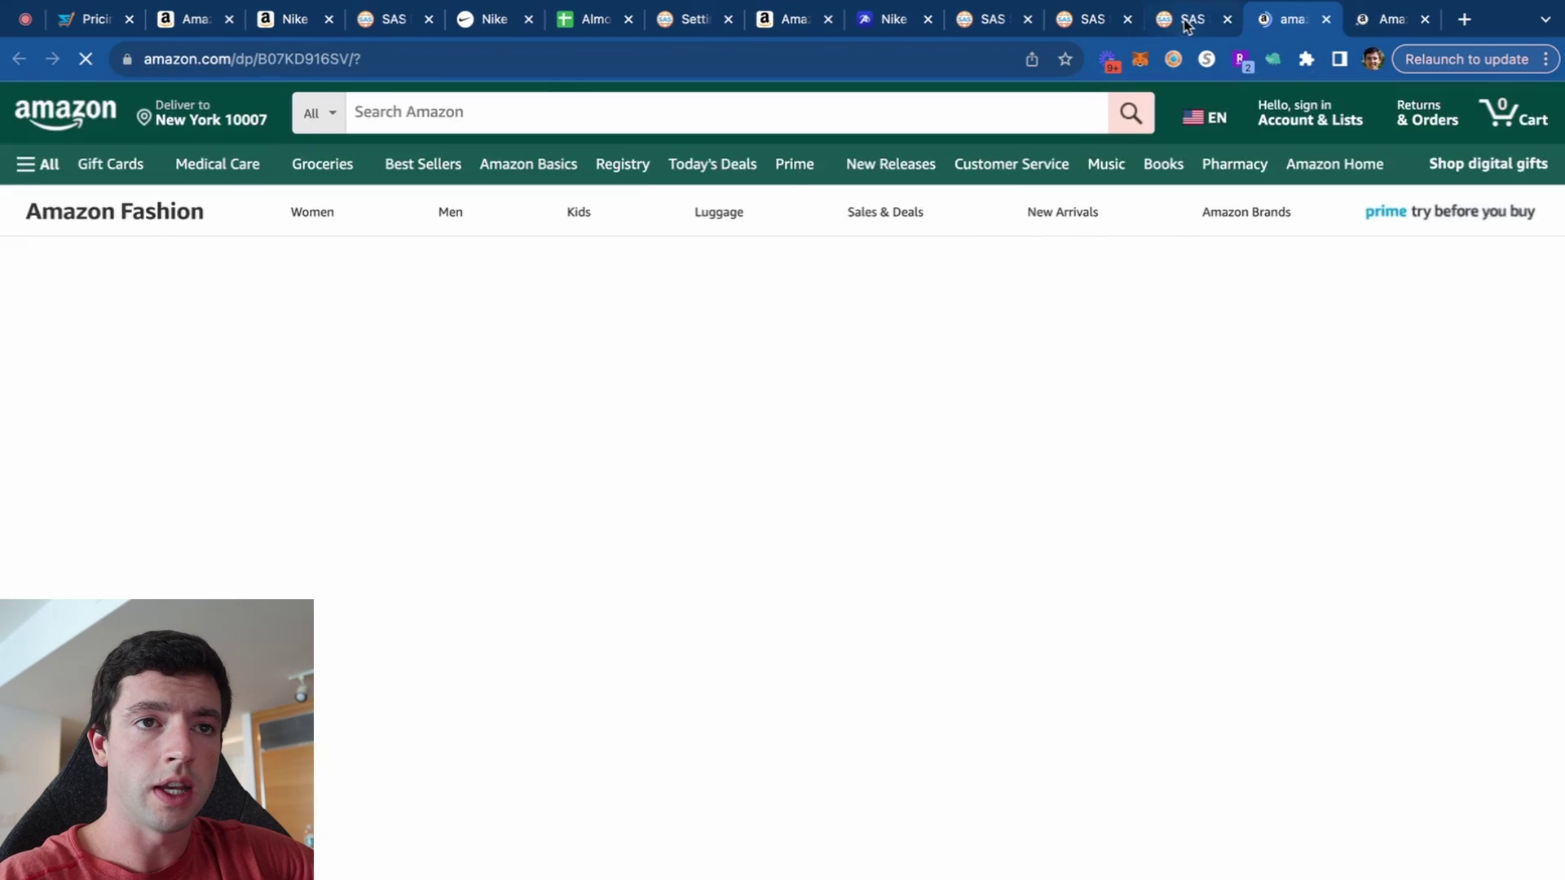
{"action": "left_click", "coordinate": [1192, 19]}
{"action": "scroll", "coordinate": [725, 554], "scroll_direction": "down", "scroll_amount": 2}
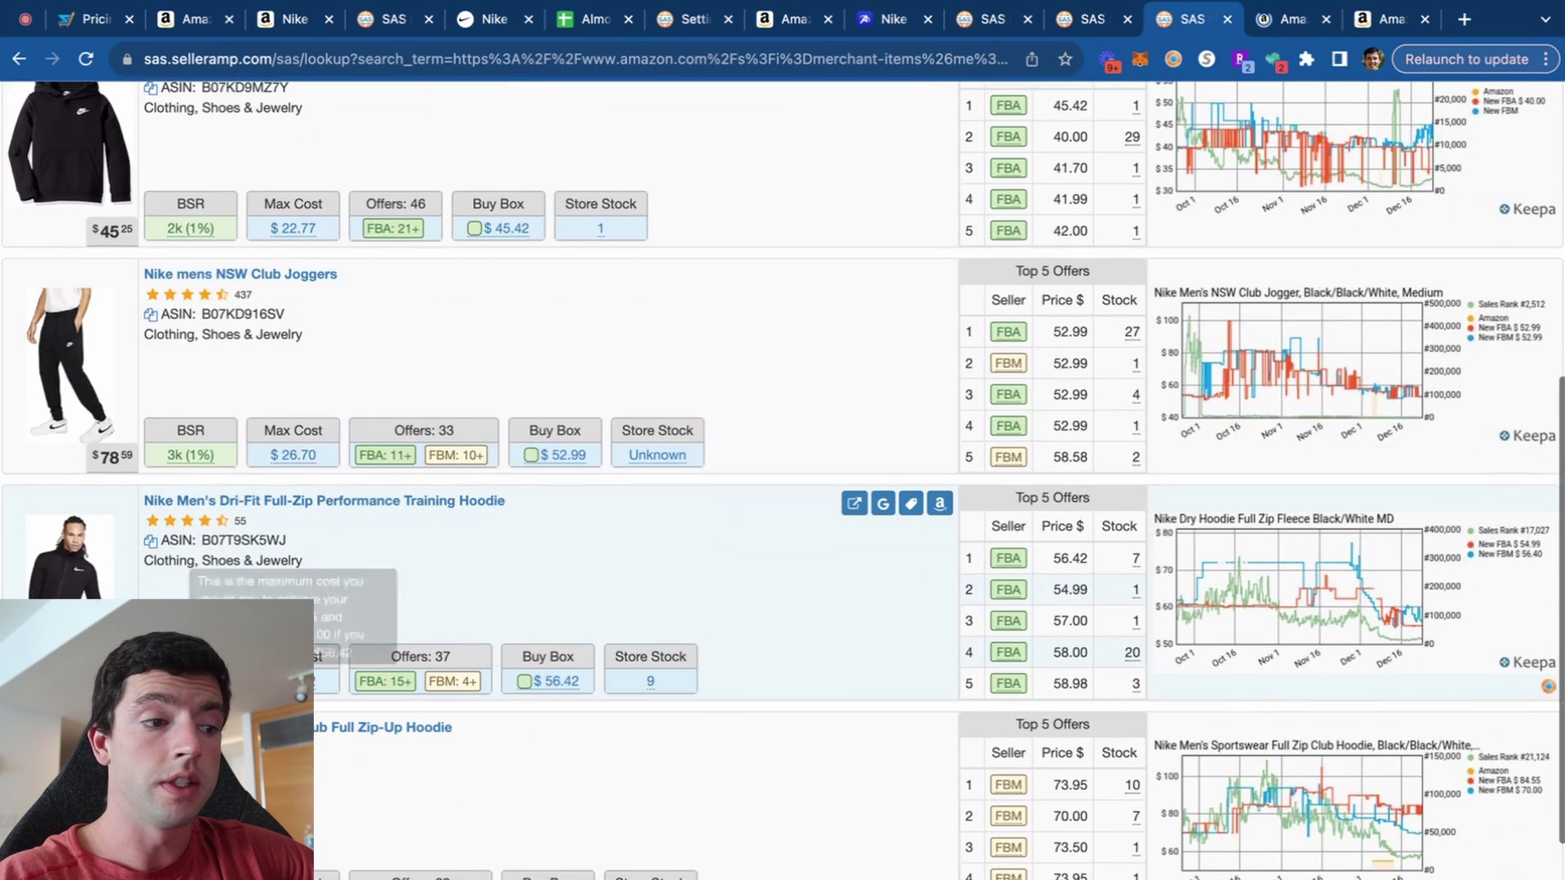
{"action": "left_click", "coordinate": [940, 503]}
{"action": "left_click", "coordinate": [1099, 23]}
{"action": "scroll", "coordinate": [846, 293], "scroll_direction": "down", "scroll_amount": 3}
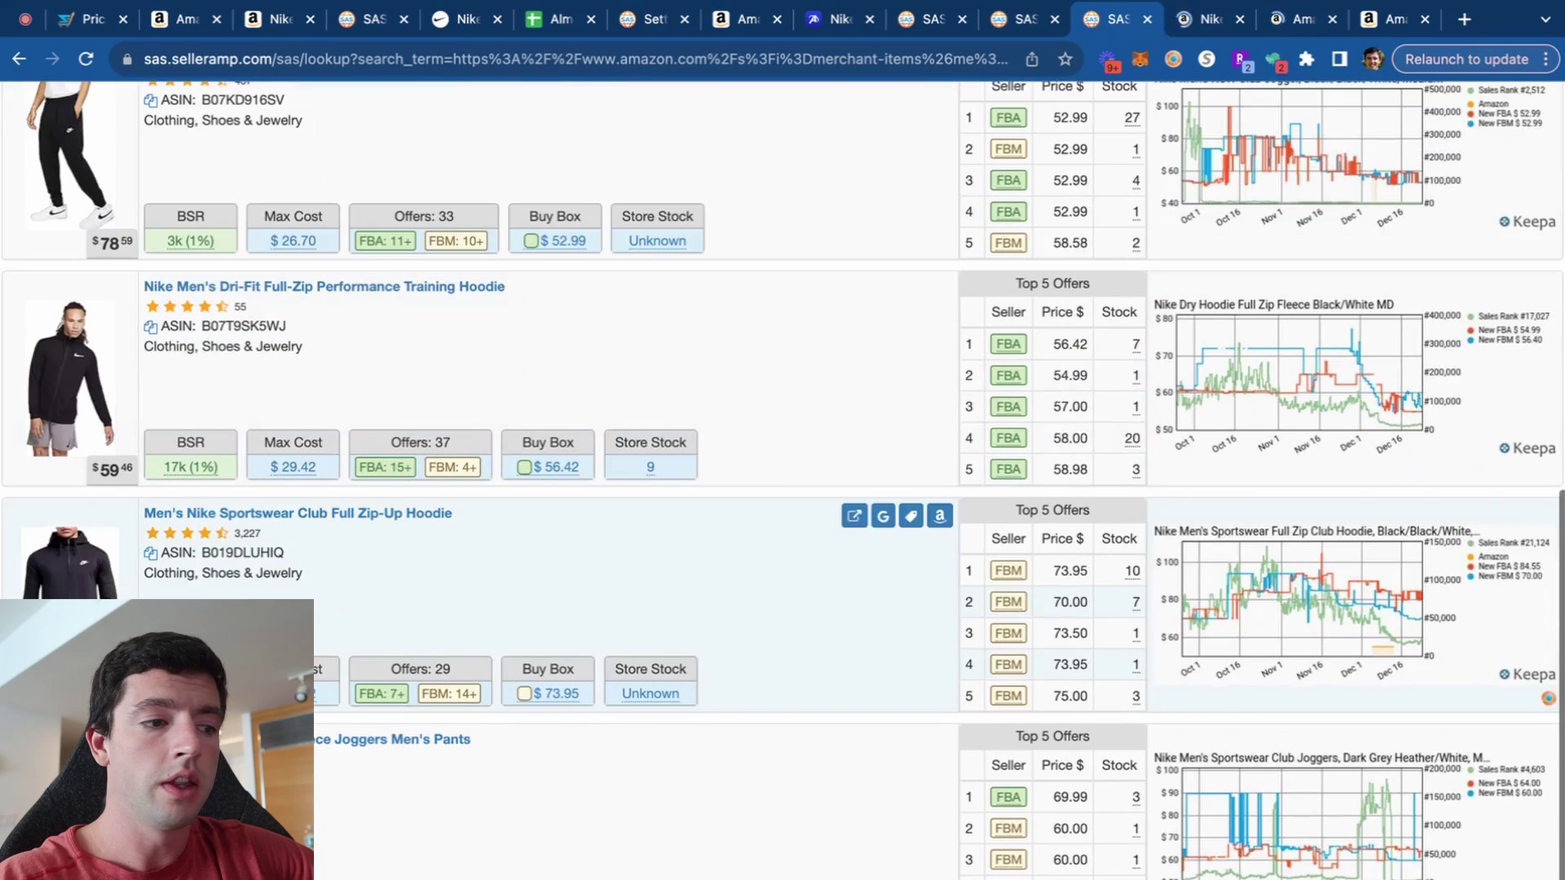
{"action": "left_click", "coordinate": [941, 515]}
{"action": "left_click", "coordinate": [1040, 24]}
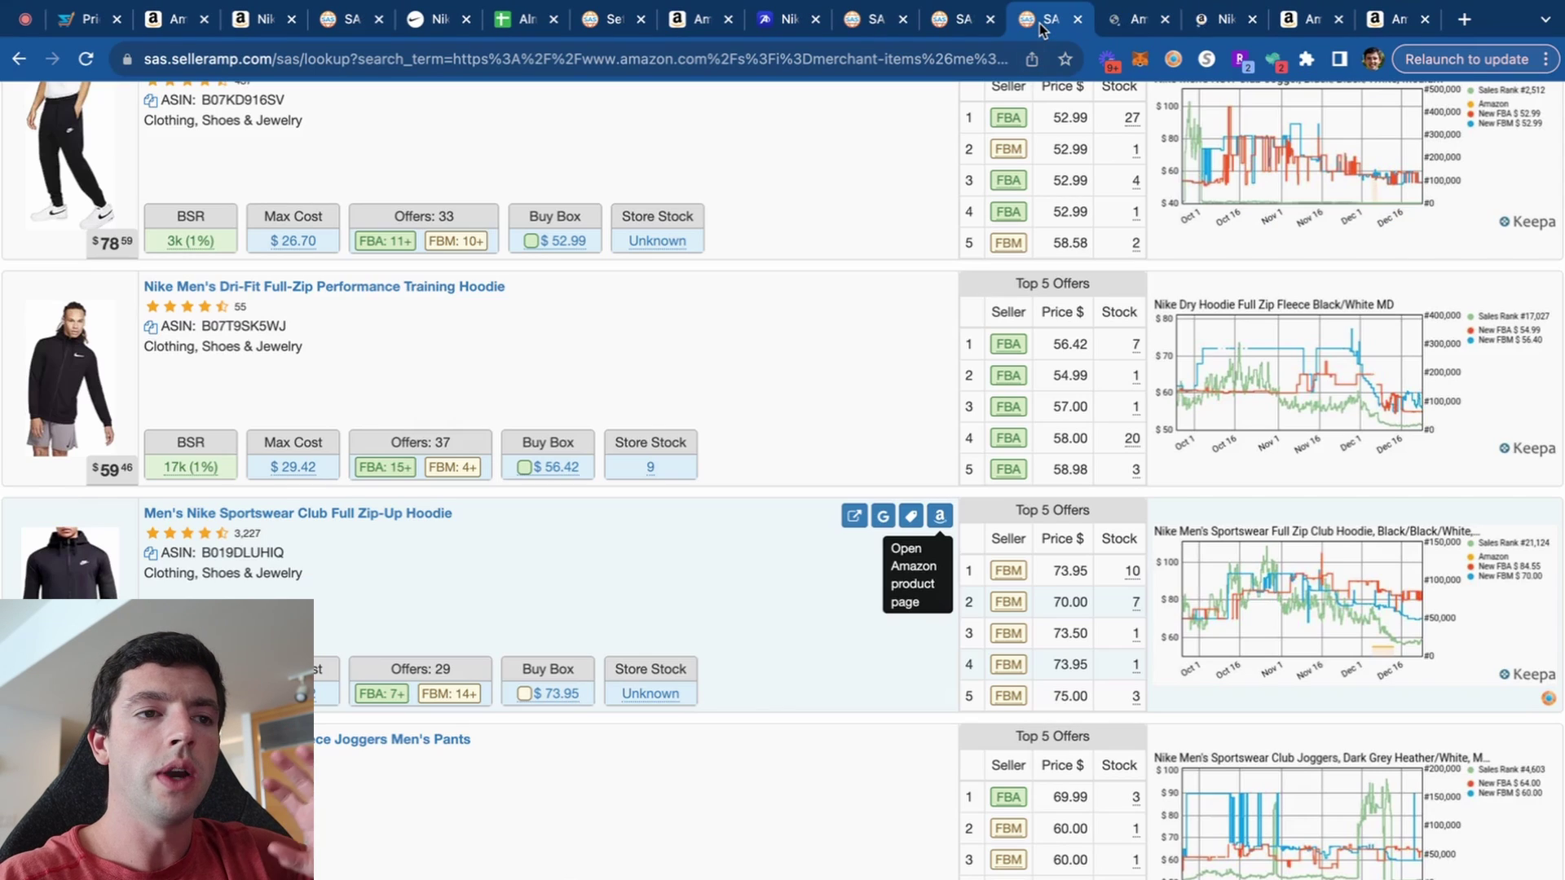
Examine the Nike boys pullover hoodie's BSR, maximum cost, Buy Box figure and Keepa chart in the store results.
{"action": "scroll", "coordinate": [885, 349], "scroll_direction": "up", "scroll_amount": 4}
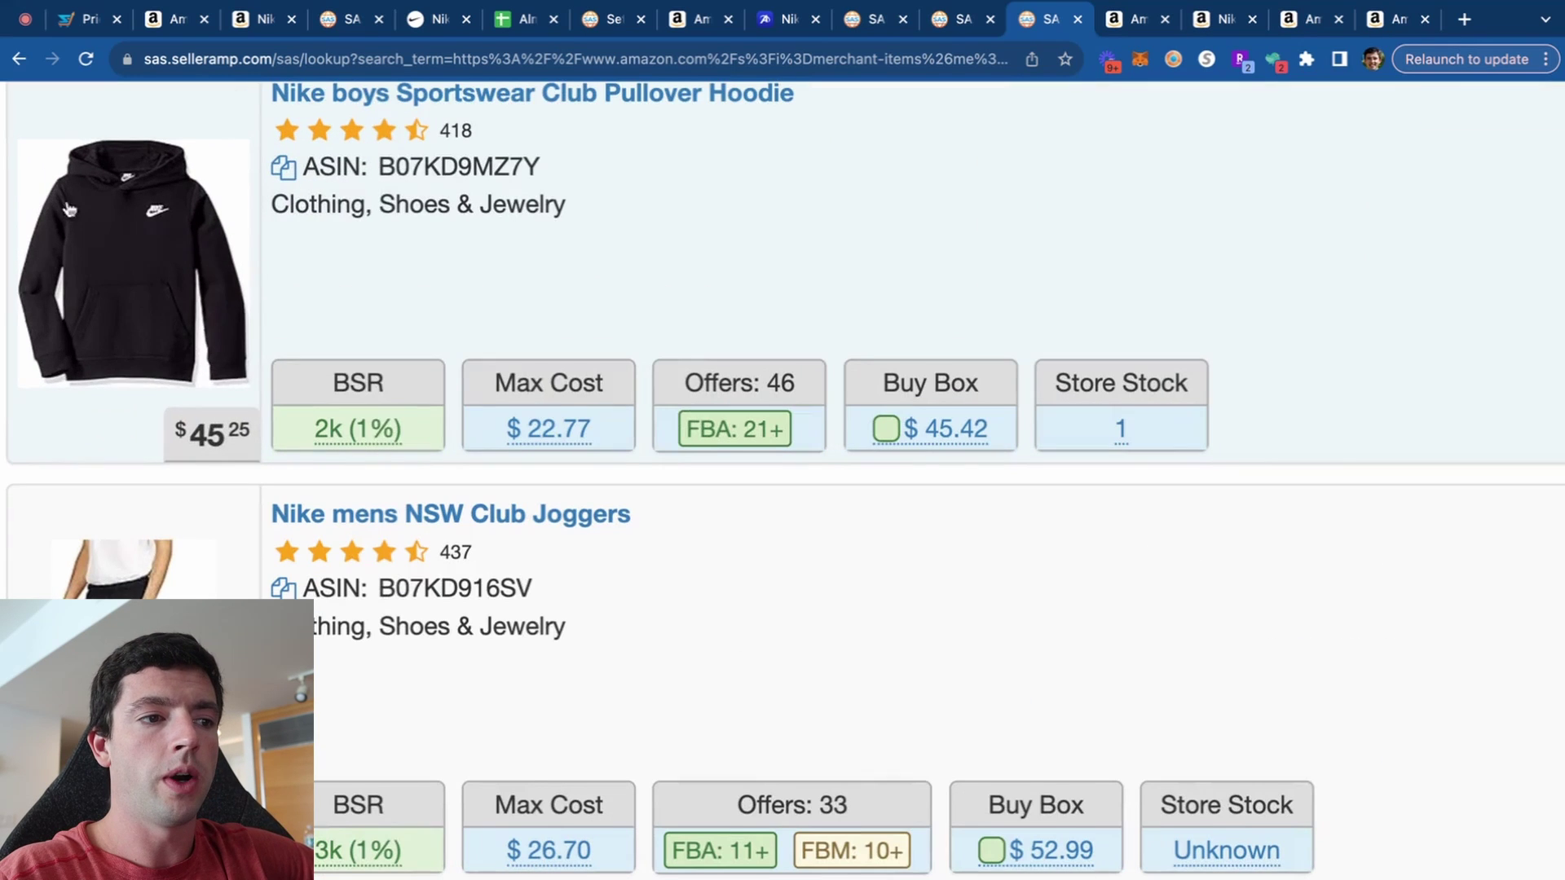
{"action": "mouse_move", "coordinate": [200, 315]}
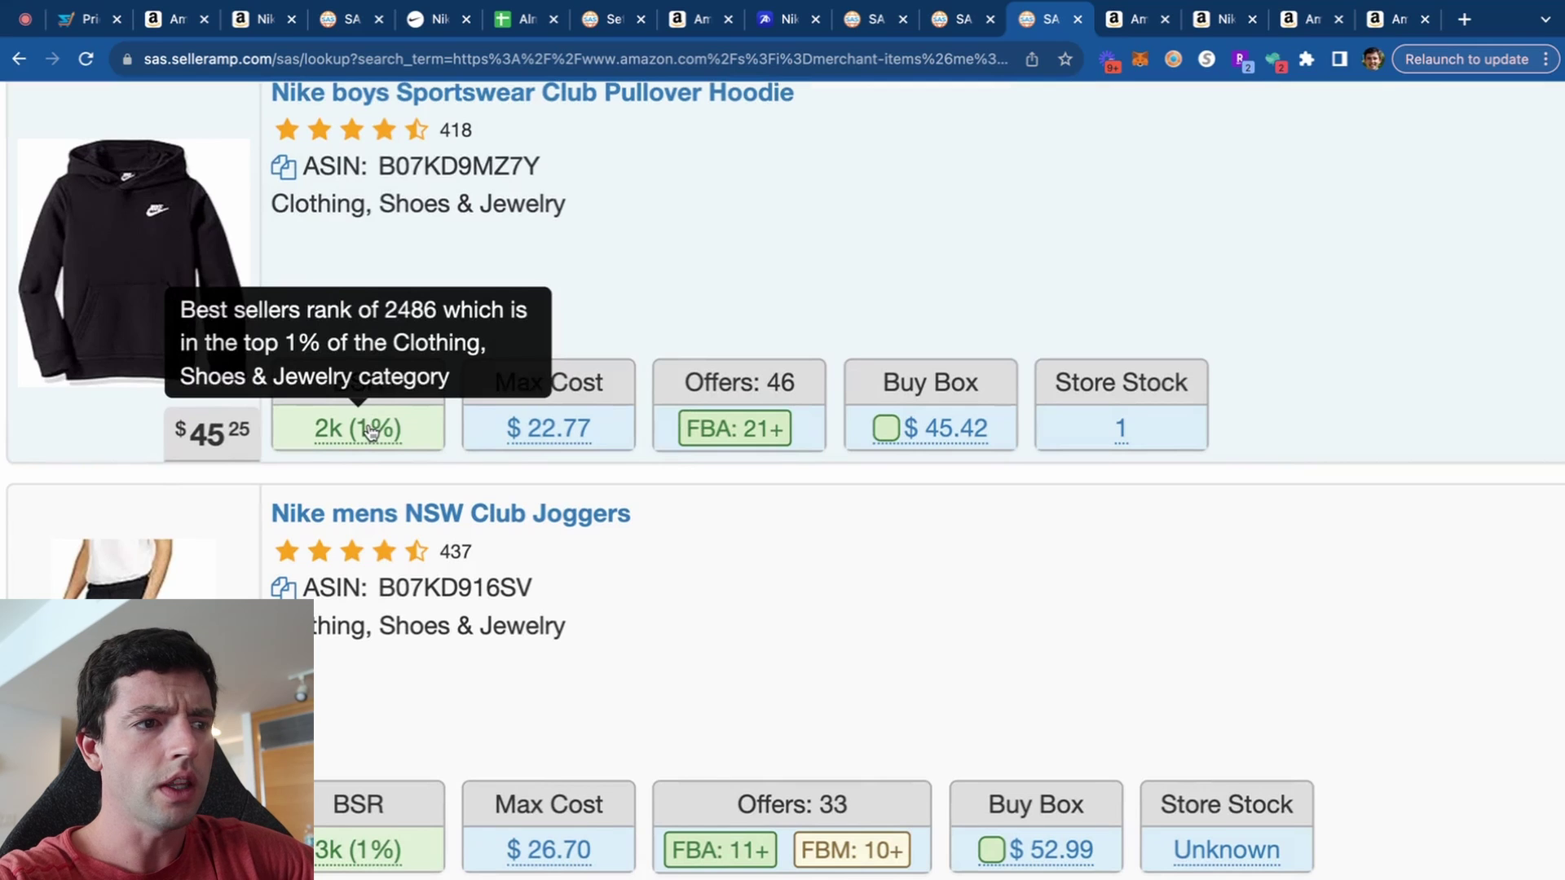
{"action": "mouse_move", "coordinate": [569, 444]}
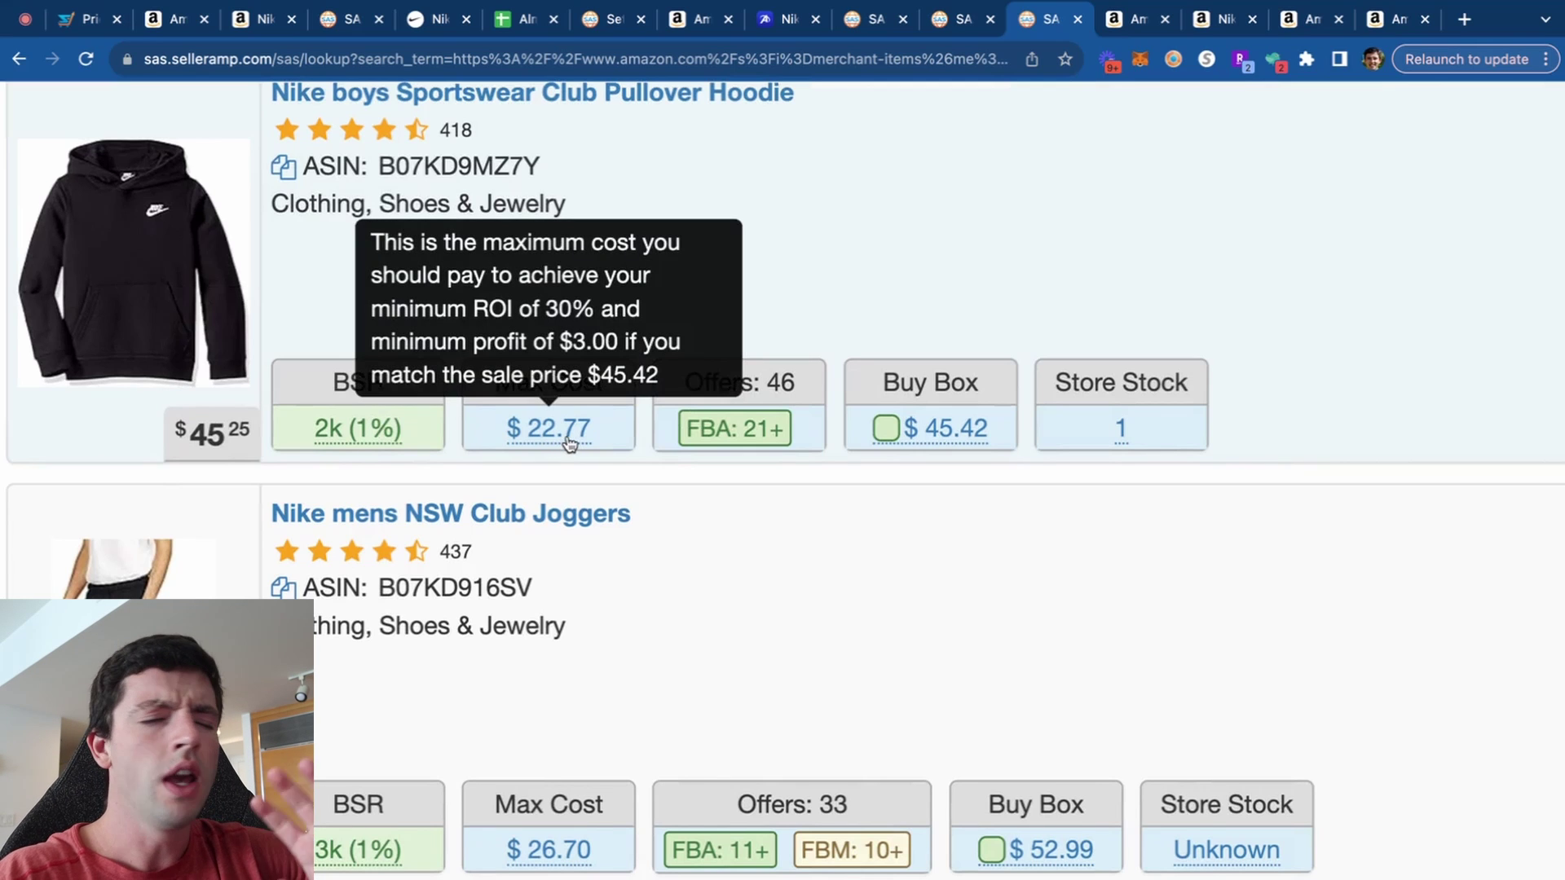
{"action": "mouse_move", "coordinate": [954, 433]}
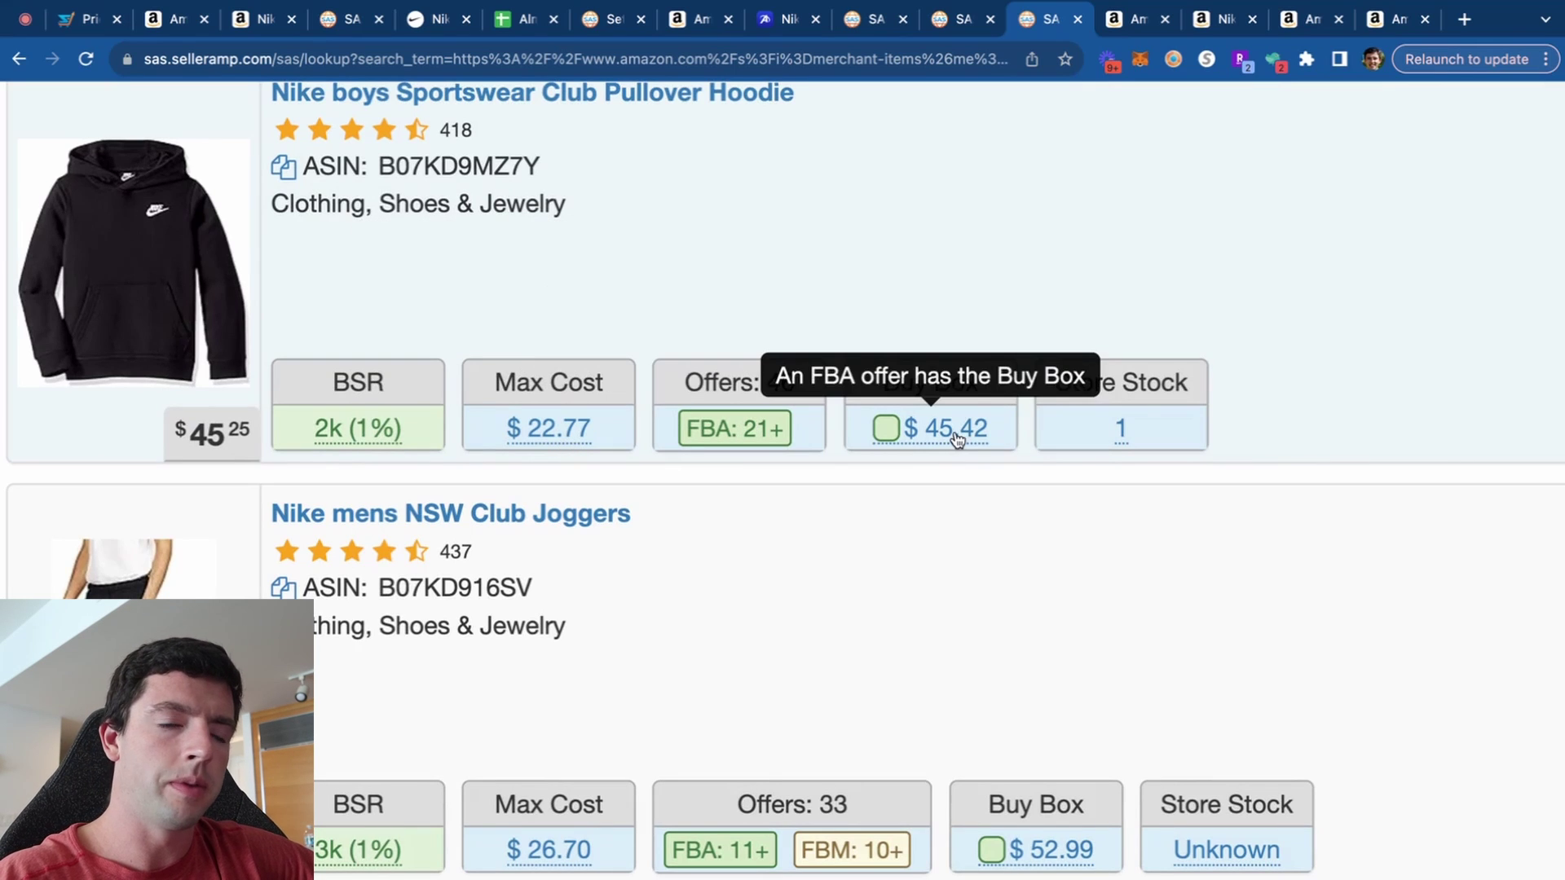
{"action": "scroll", "coordinate": [957, 440], "scroll_direction": "right", "scroll_amount": 5}
{"action": "scroll", "coordinate": [958, 440], "scroll_direction": "right", "scroll_amount": 10}
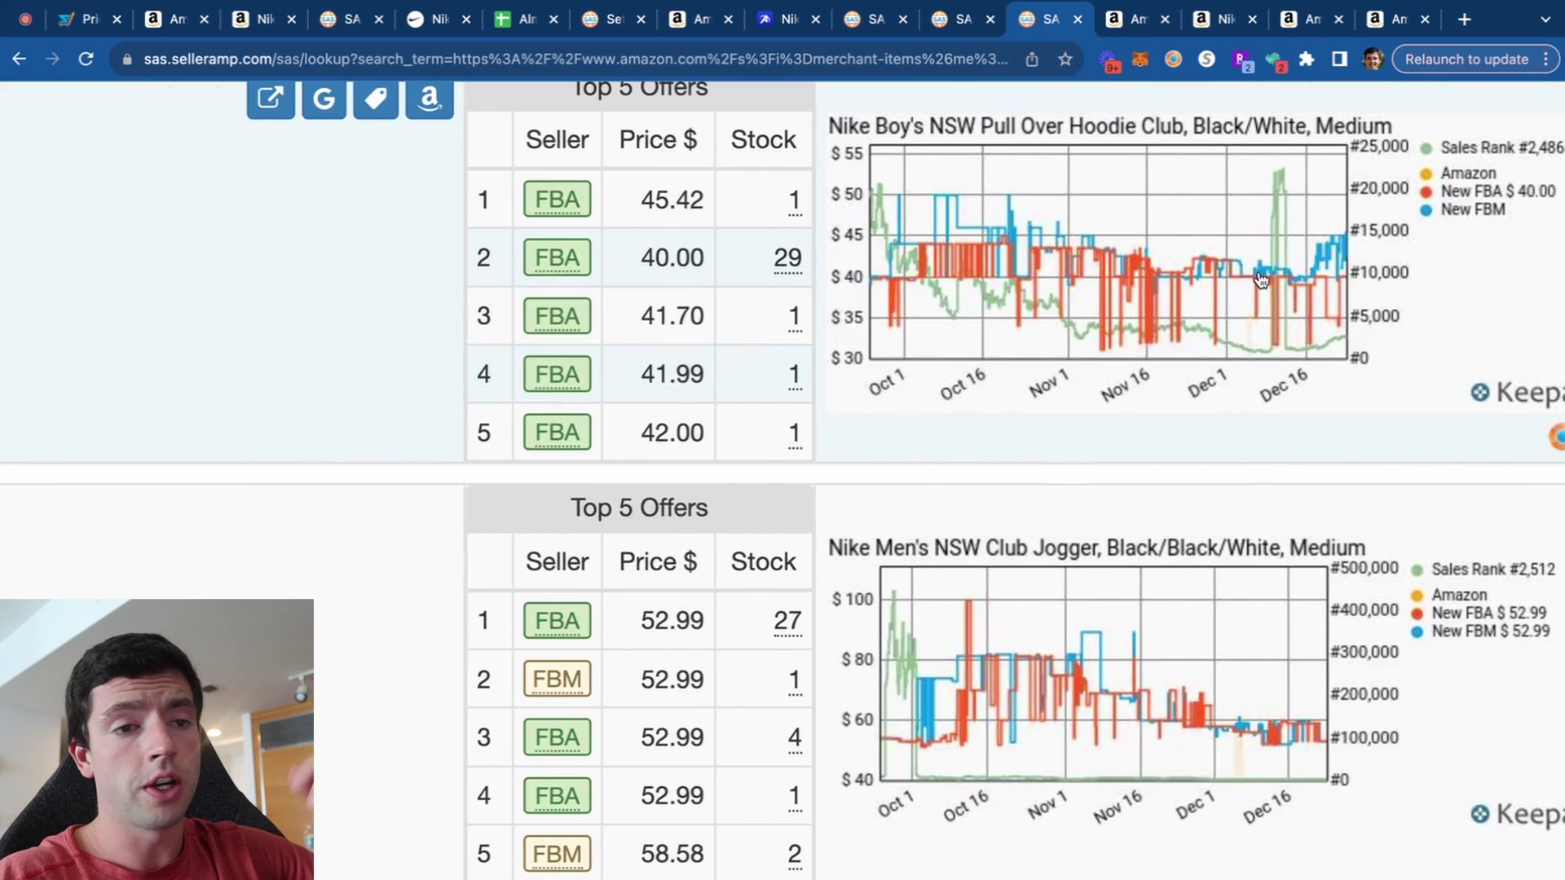
Check the sellers in the Top 5 Offers lists and open the storefront lookup of the fourth seller on the Nike Men's NSW Club Jogger.
{"action": "scroll", "coordinate": [752, 287], "scroll_direction": "up", "scroll_amount": 2}
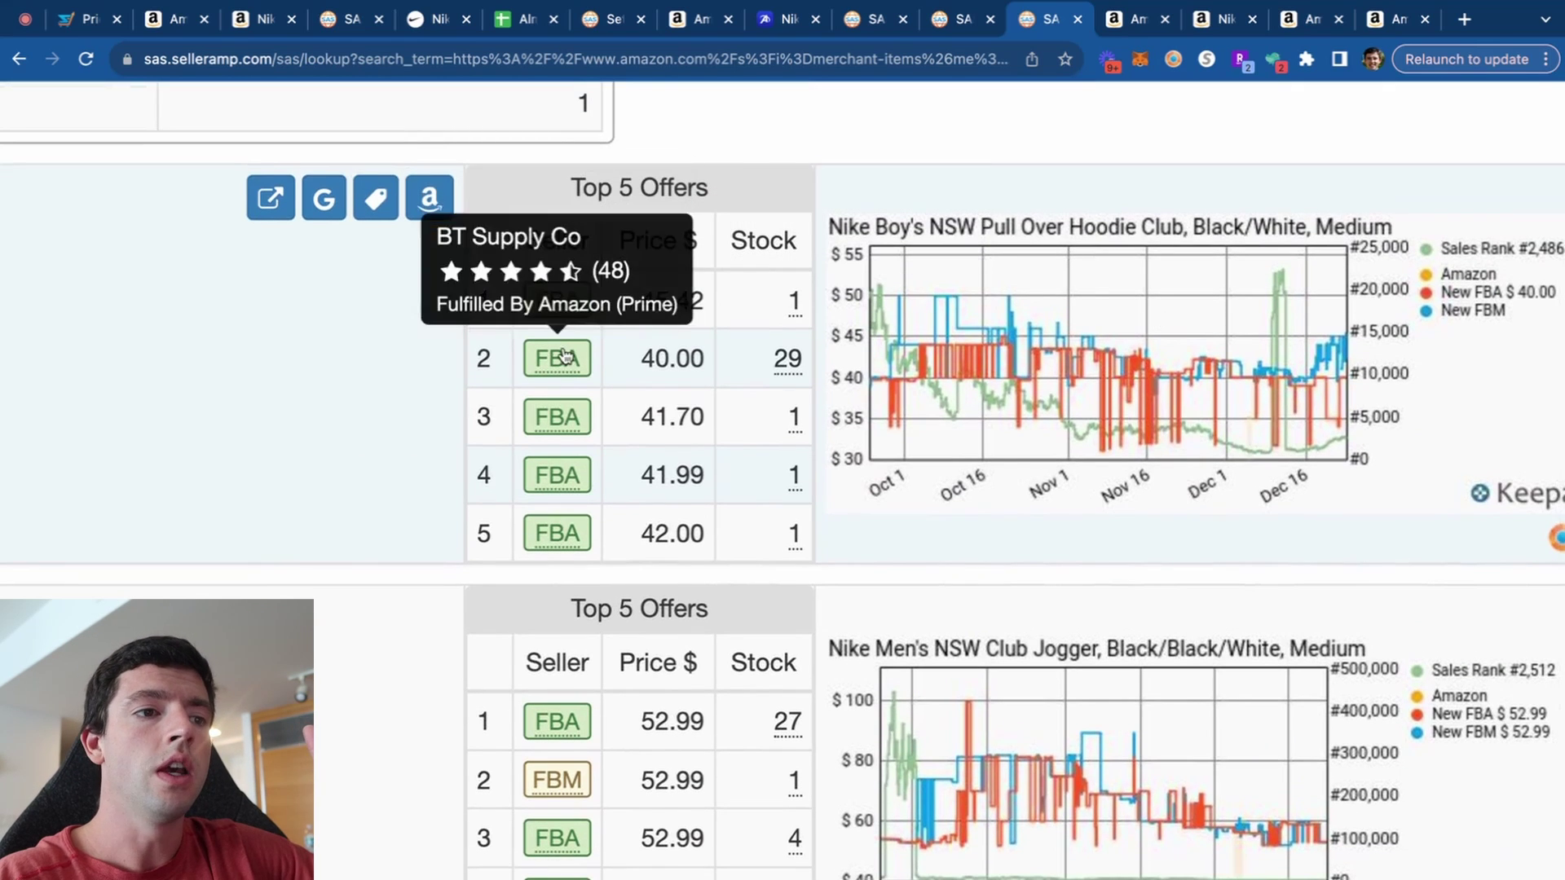
{"action": "mouse_move", "coordinate": [559, 413]}
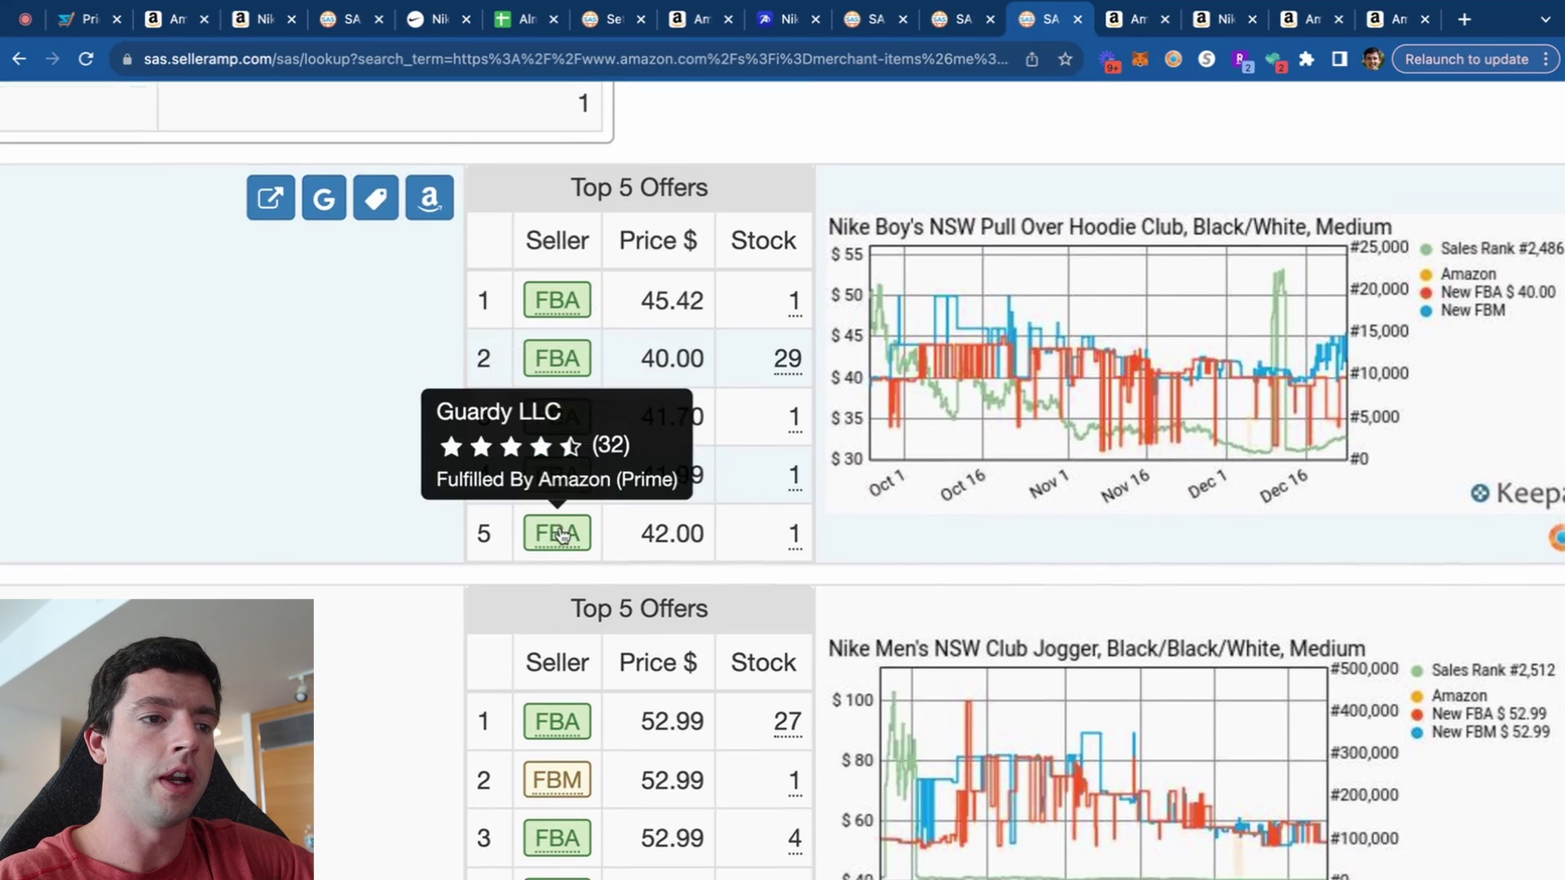
{"action": "scroll", "coordinate": [561, 534], "scroll_direction": "down", "scroll_amount": 2}
{"action": "mouse_move", "coordinate": [557, 729]}
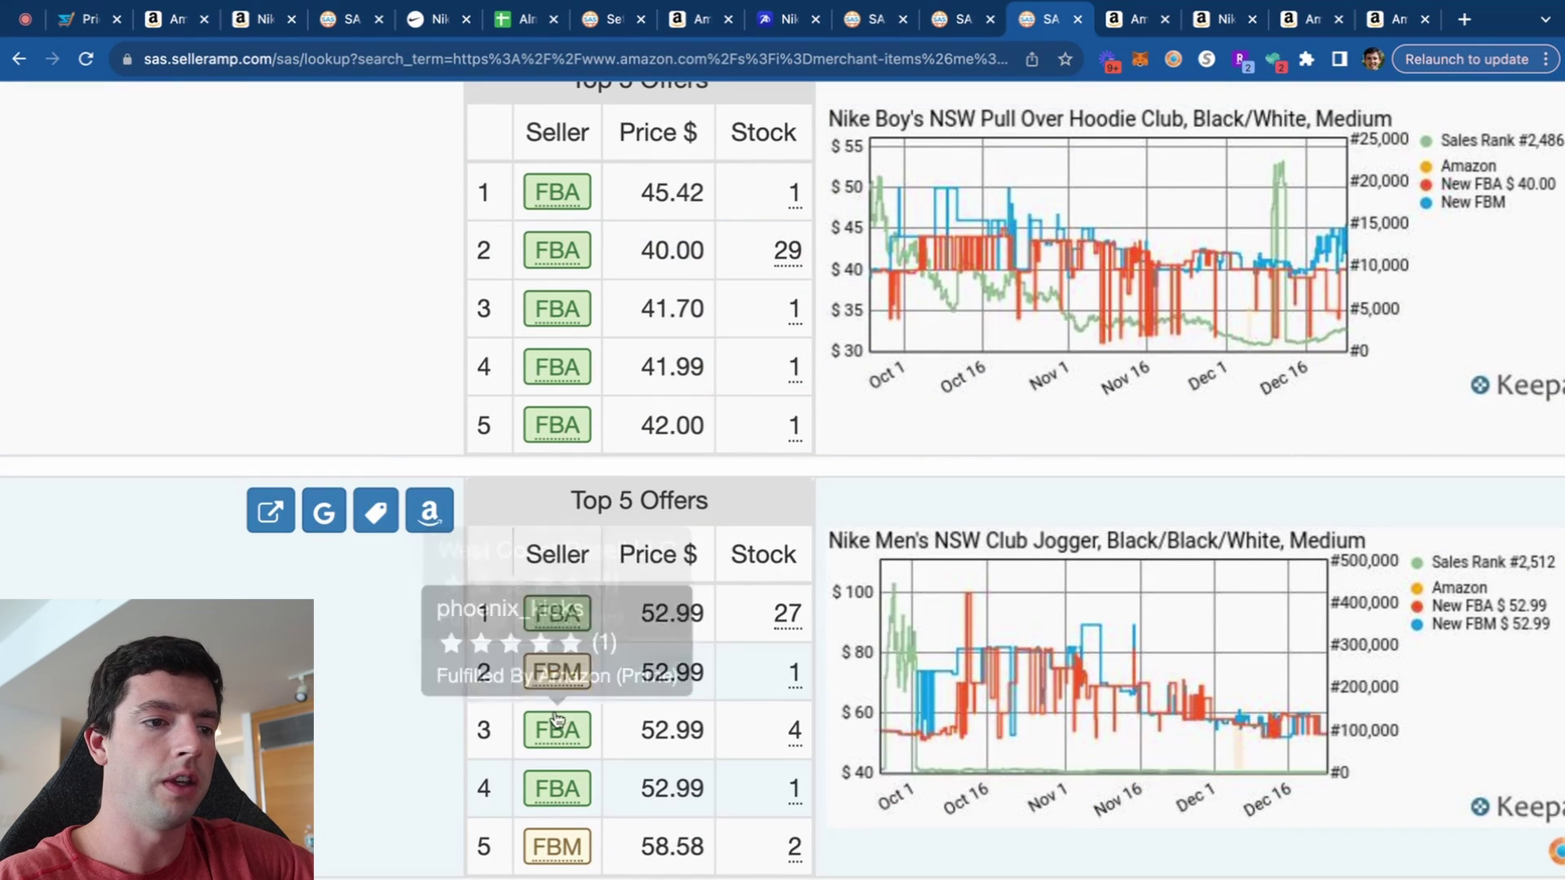
{"action": "left_click", "coordinate": [556, 788]}
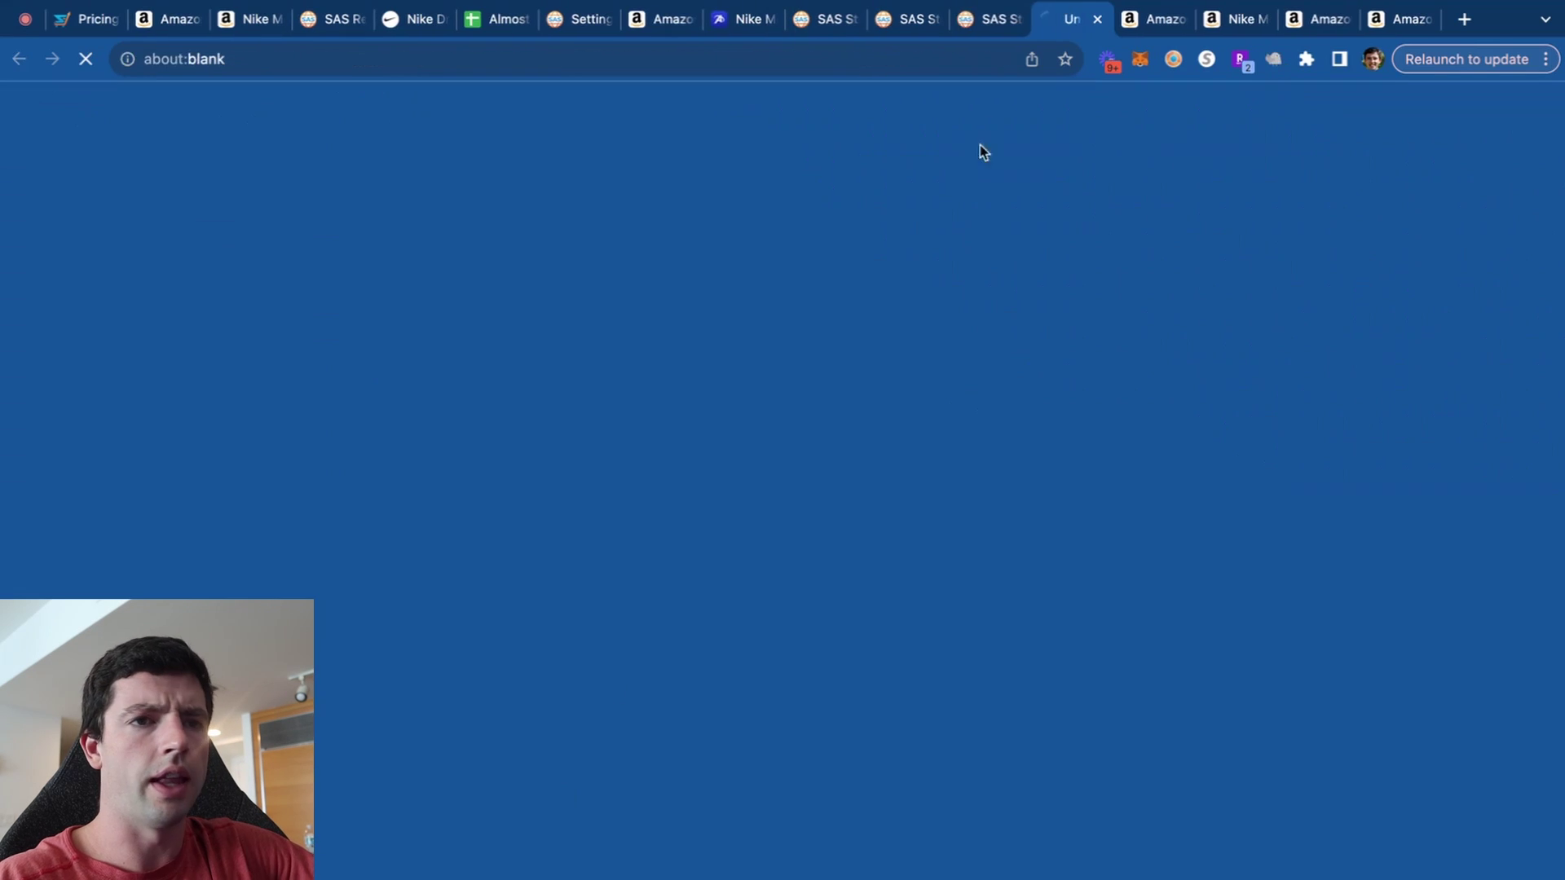
{"action": "left_click", "coordinate": [975, 15]}
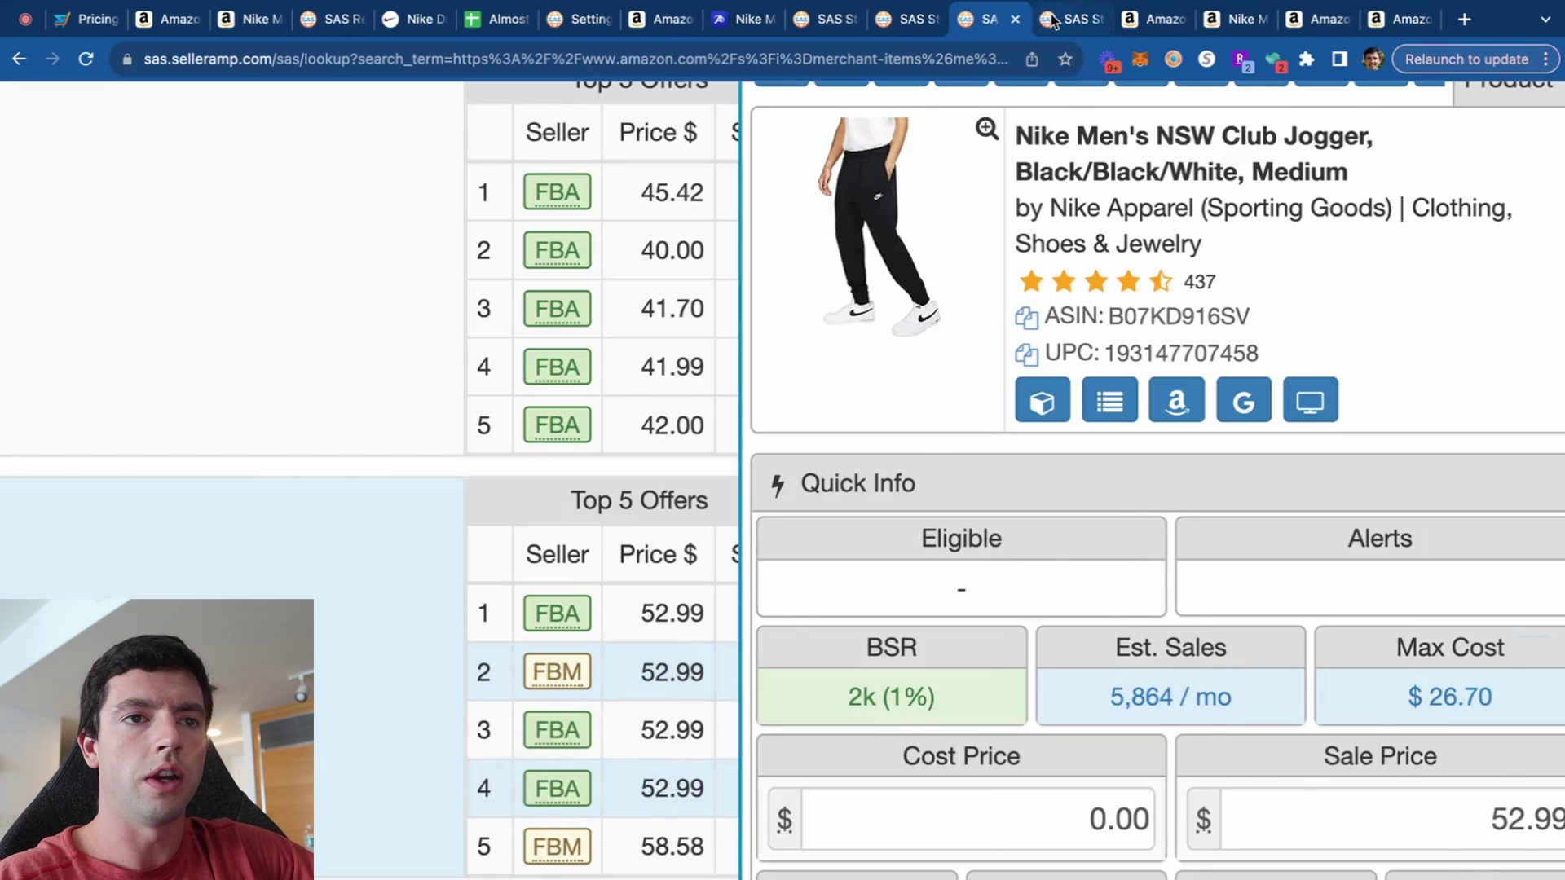
{"action": "left_click", "coordinate": [1052, 21]}
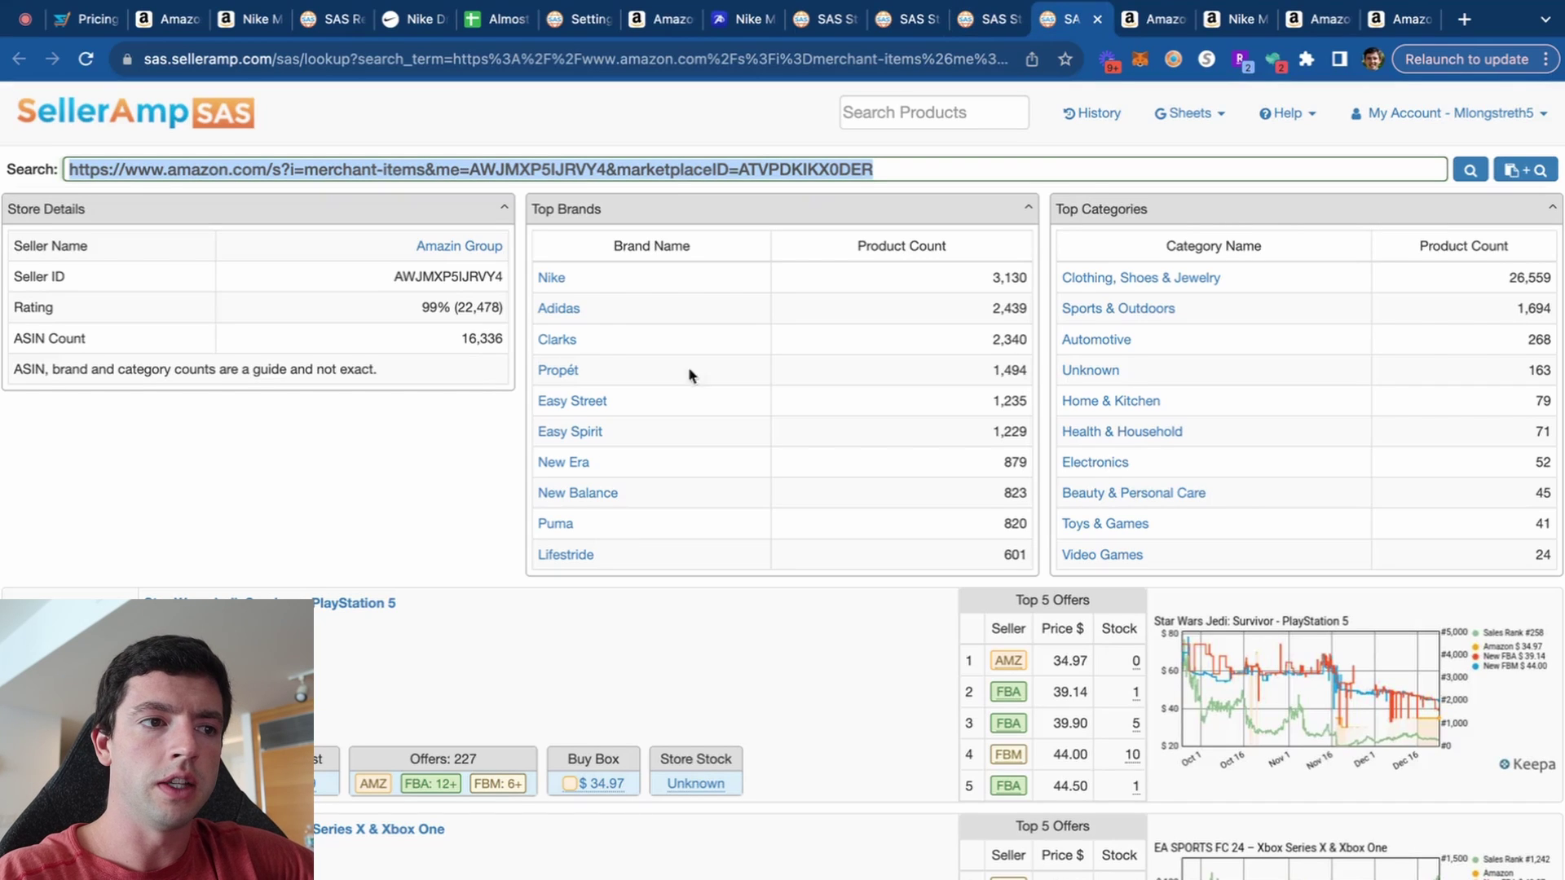
{"action": "scroll", "coordinate": [557, 316], "scroll_direction": "down", "scroll_amount": 5}
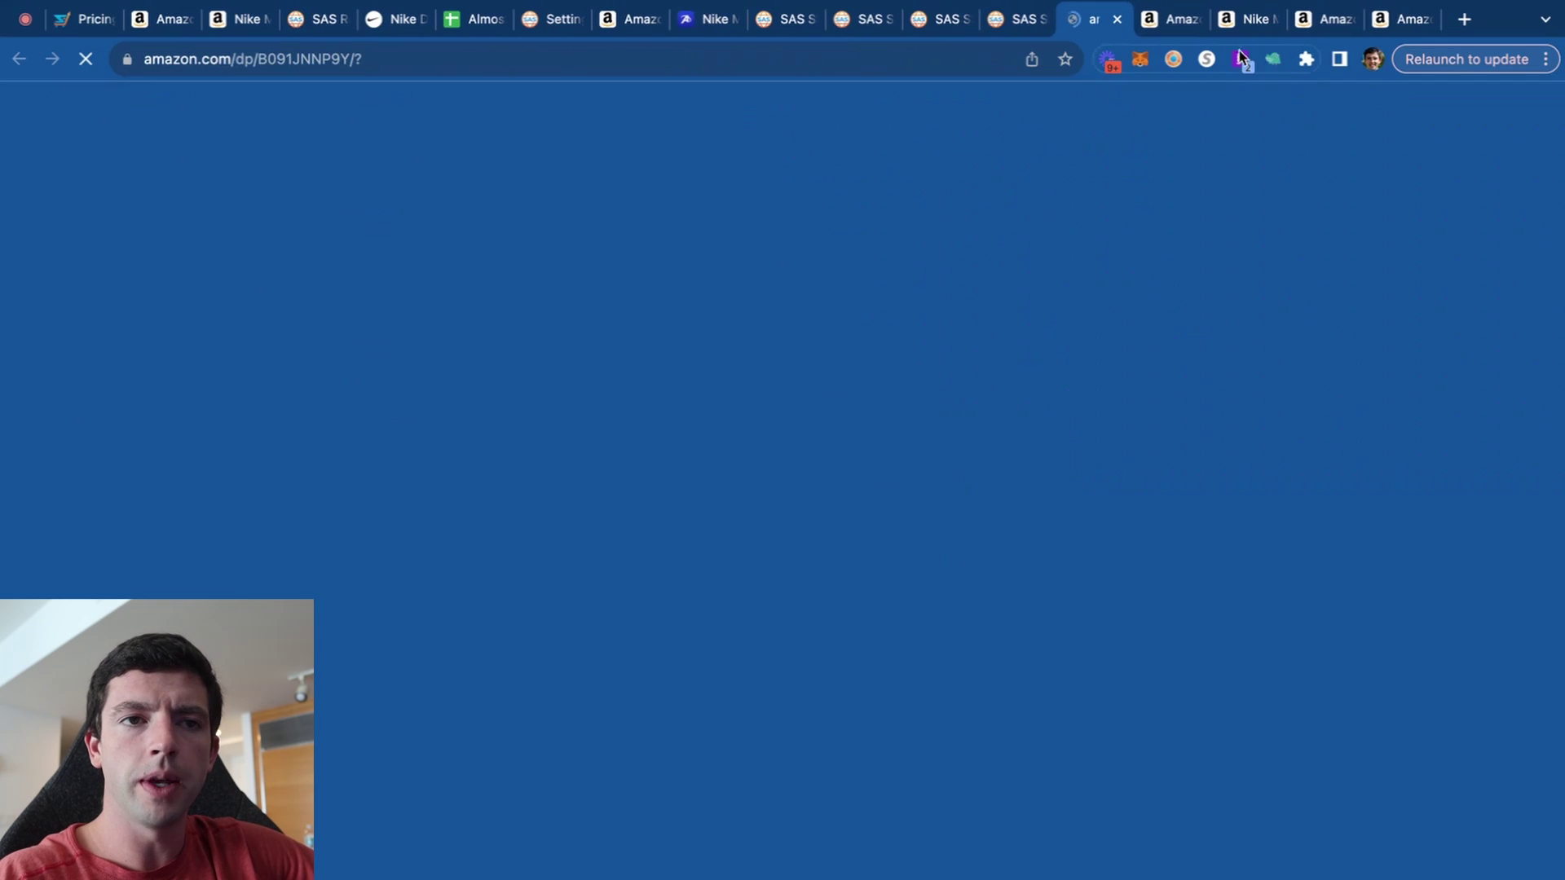
Choose size Medium on the Nike boys Sportswear Club Pullover Hoodie page and search its product title on Google.
{"action": "left_click", "coordinate": [939, 558]}
{"action": "left_click", "coordinate": [1382, 20]}
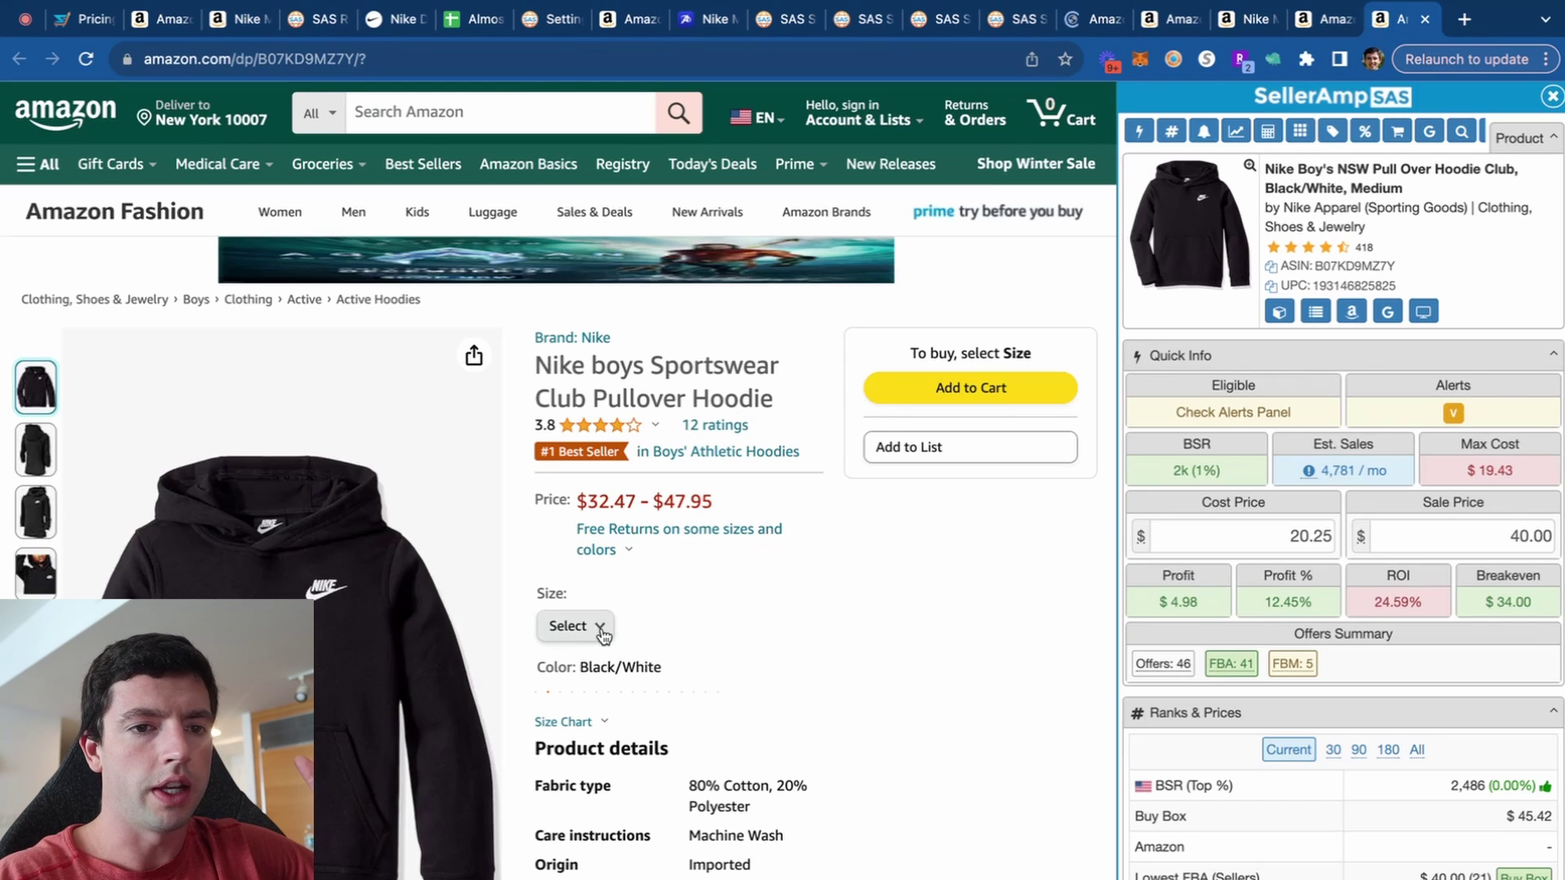
{"action": "left_click", "coordinate": [576, 626]}
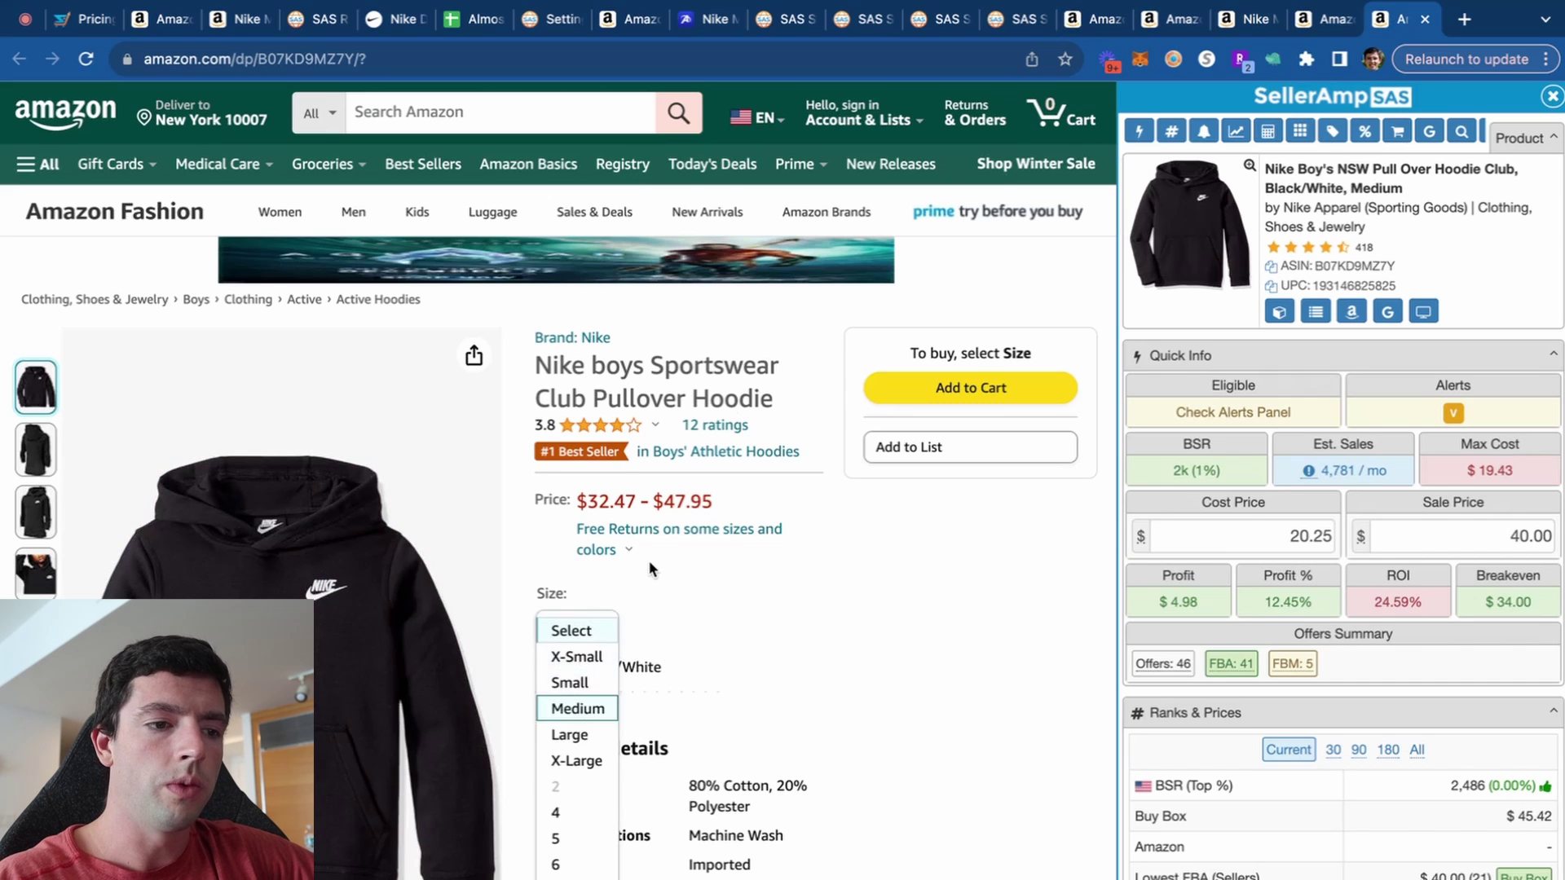
{"action": "left_click", "coordinate": [578, 708]}
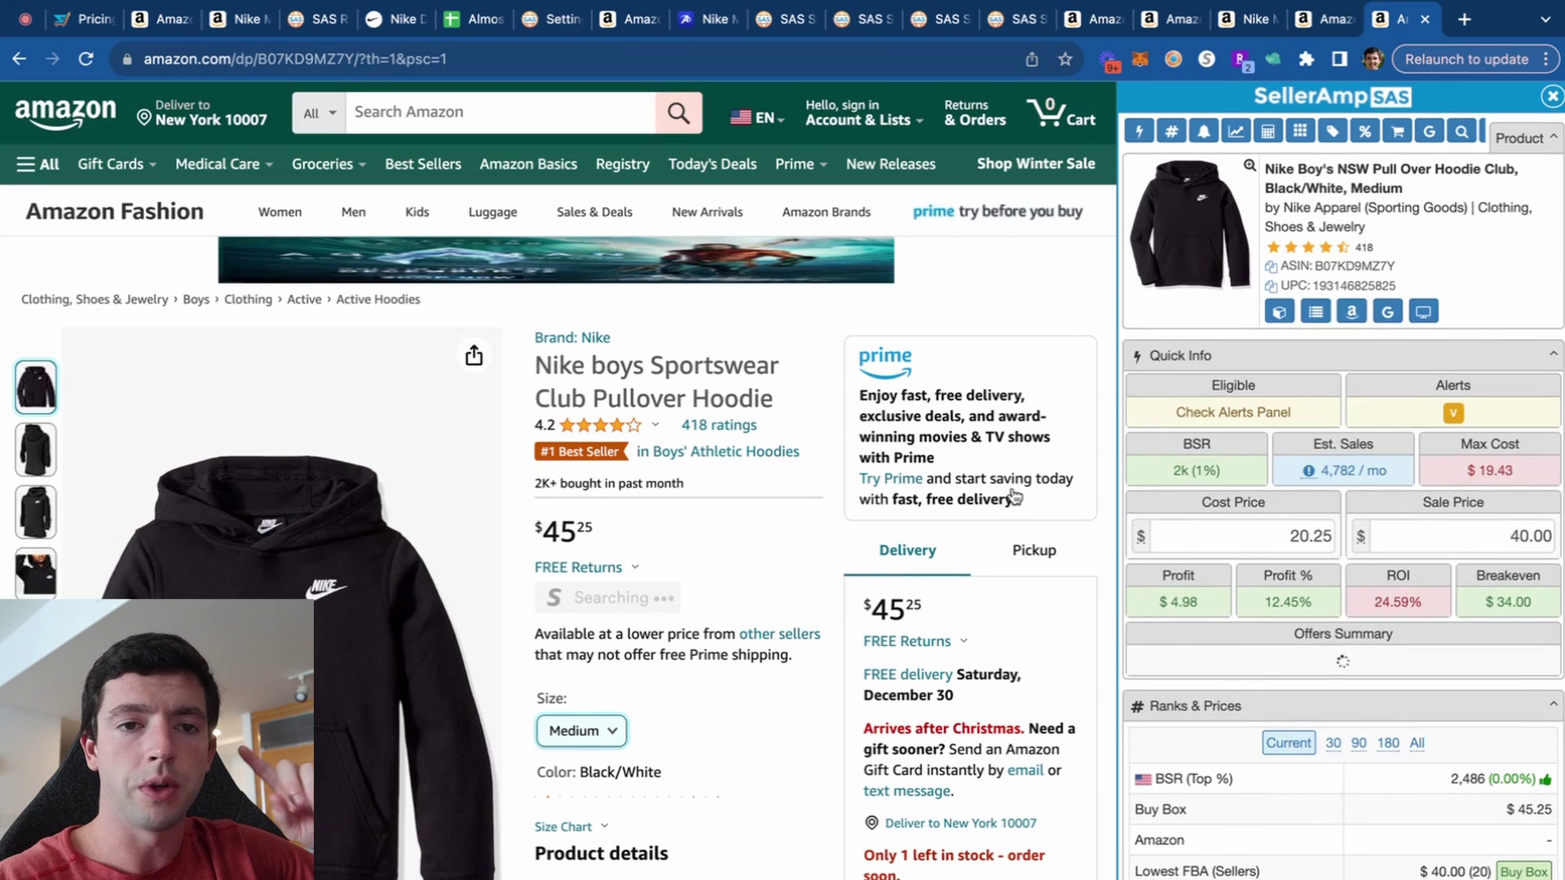
{"action": "left_click", "coordinate": [1387, 310]}
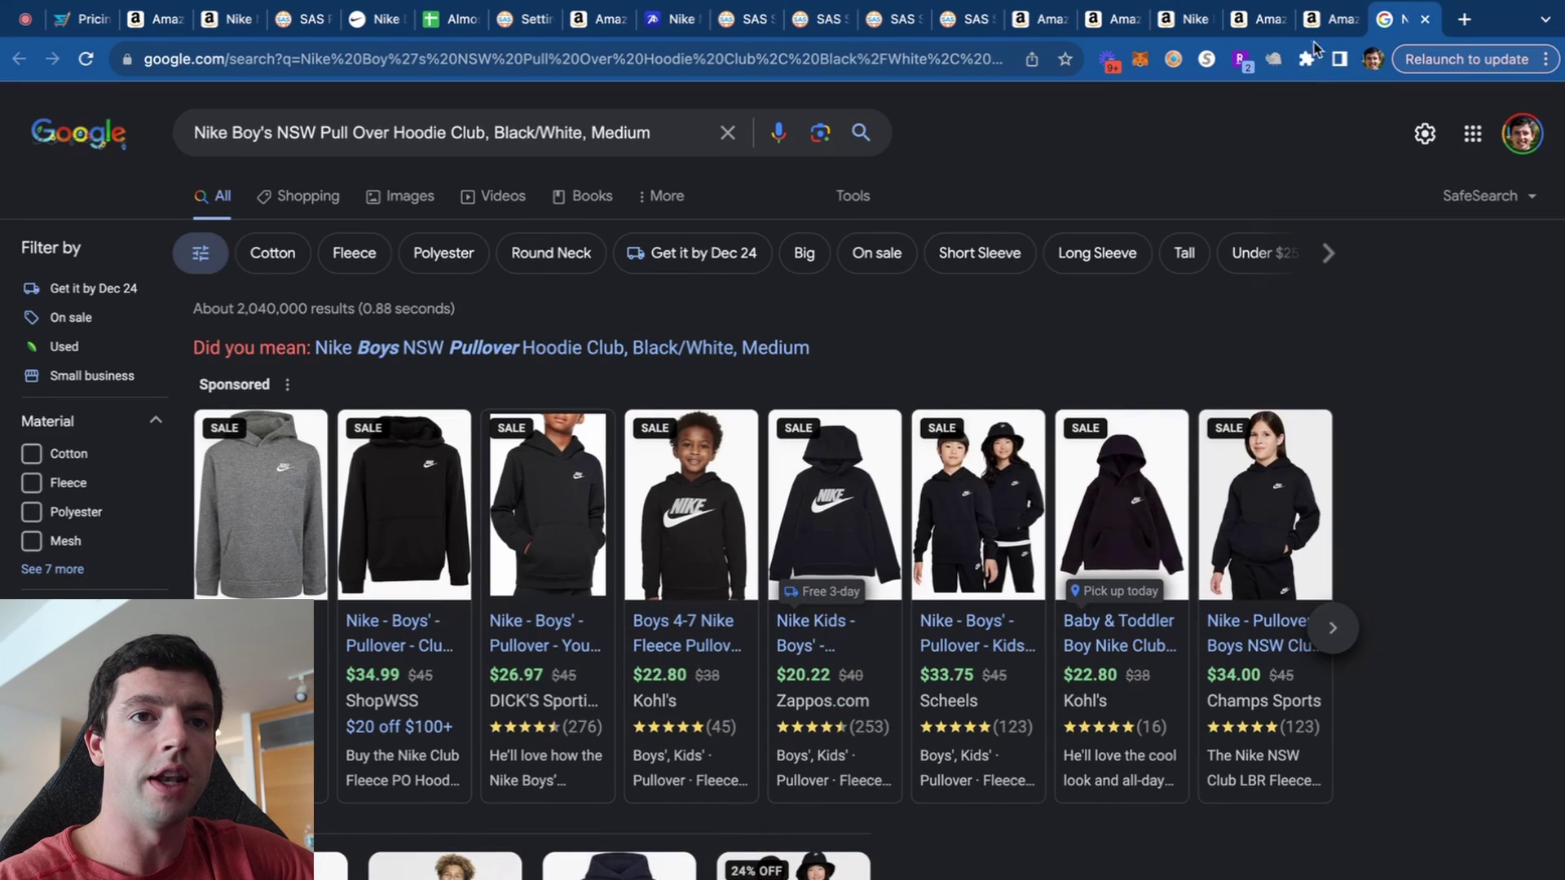
Choose size Medium on the Nike mens NSW Club Joggers page, search its title on Google and check the retailers' sponsored offers.
{"action": "left_click", "coordinate": [1267, 19]}
{"action": "scroll", "coordinate": [590, 212], "scroll_direction": "down", "scroll_amount": 5}
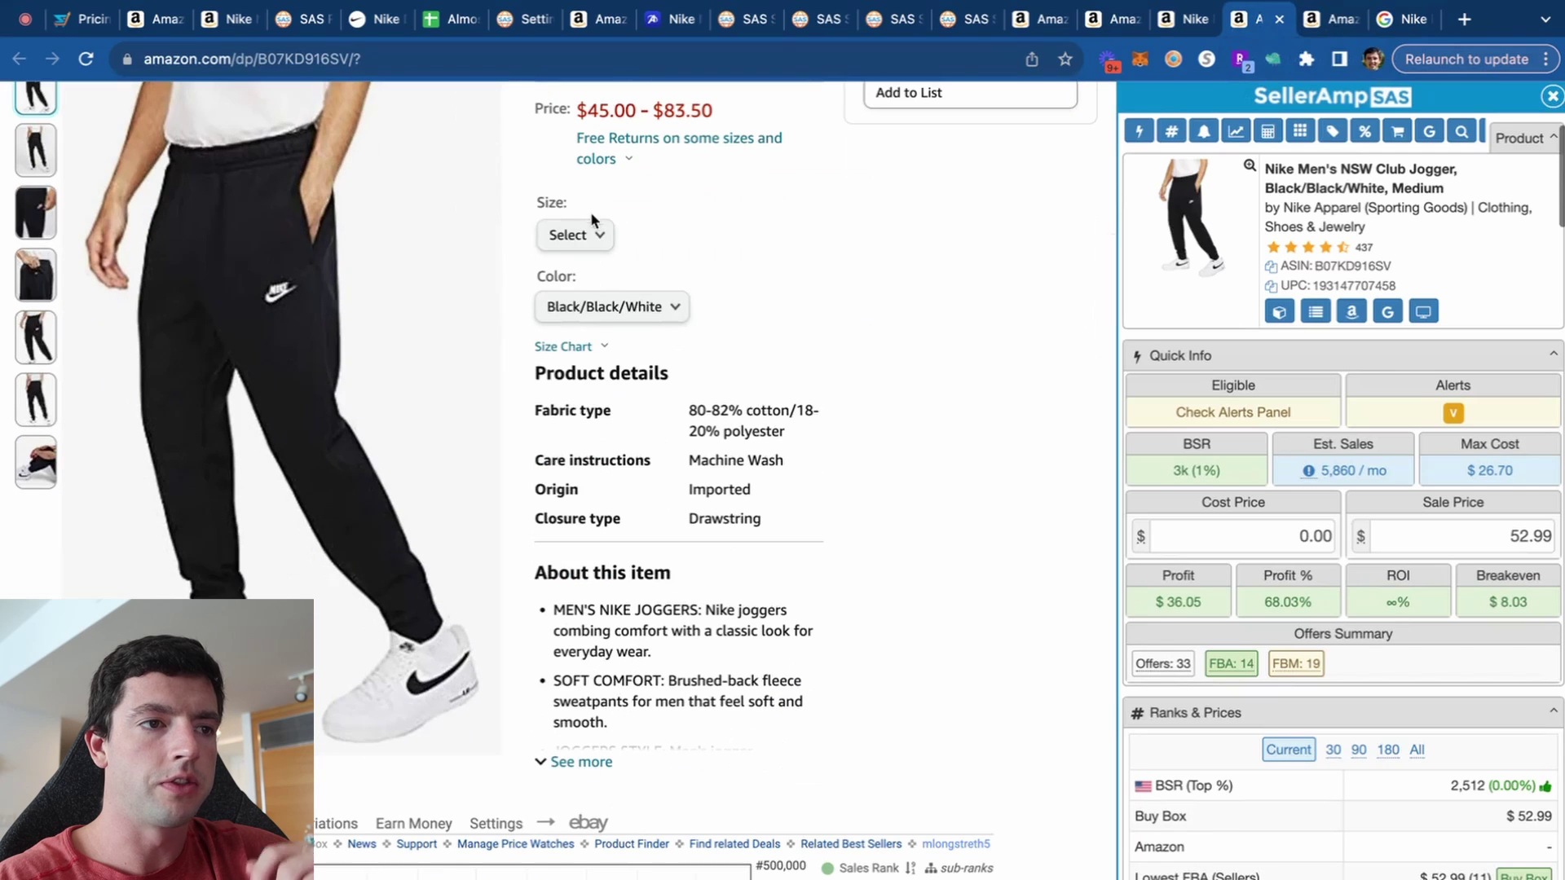
{"action": "left_click", "coordinate": [581, 235]}
{"action": "left_click", "coordinate": [598, 345]}
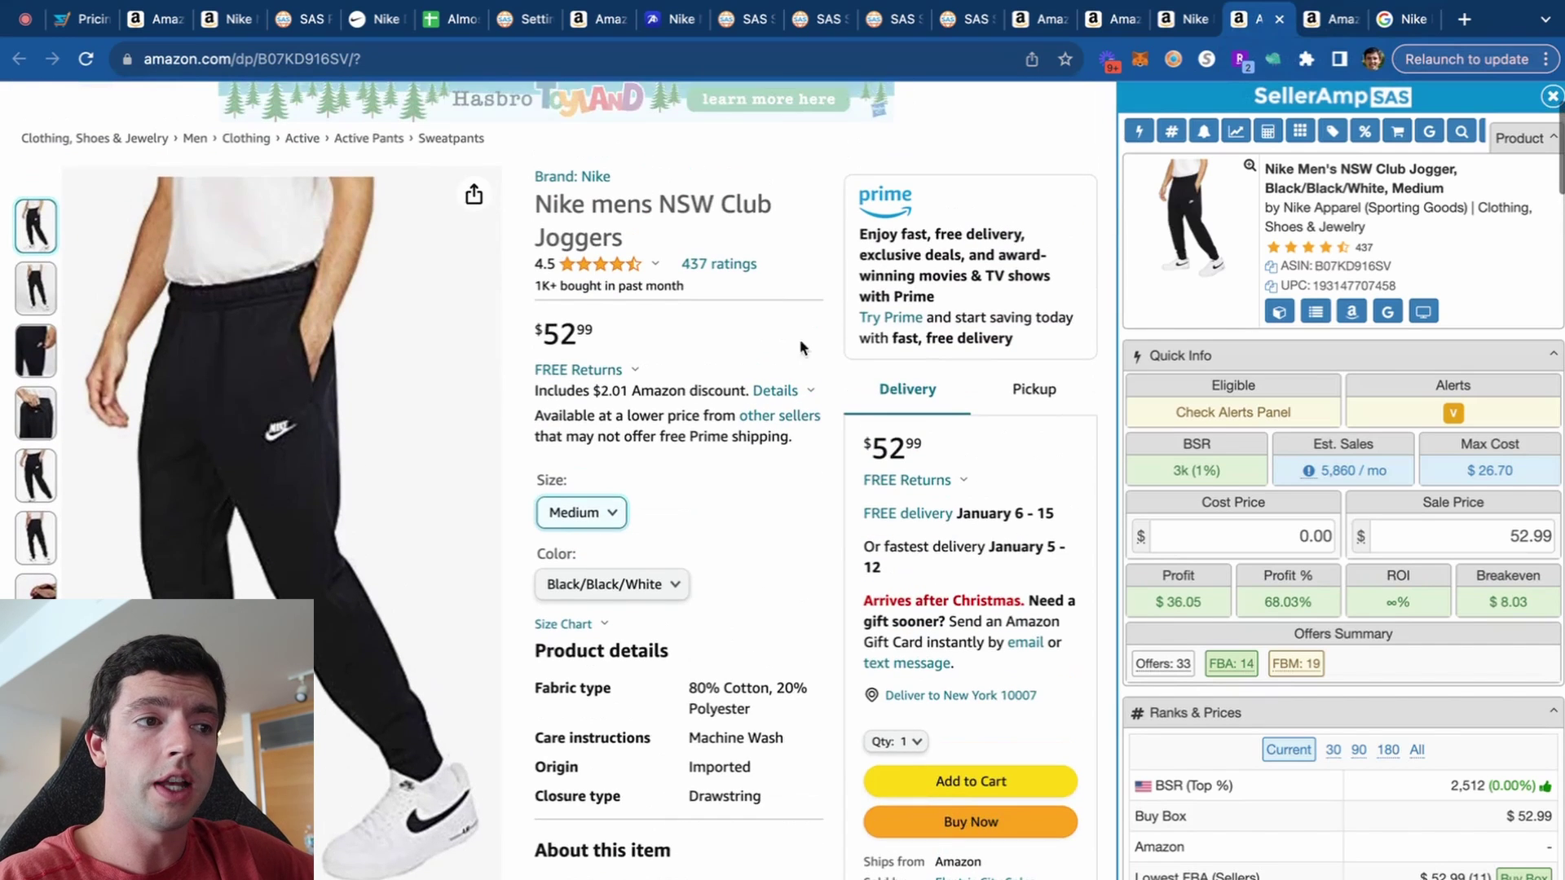
{"action": "left_click", "coordinate": [1390, 312]}
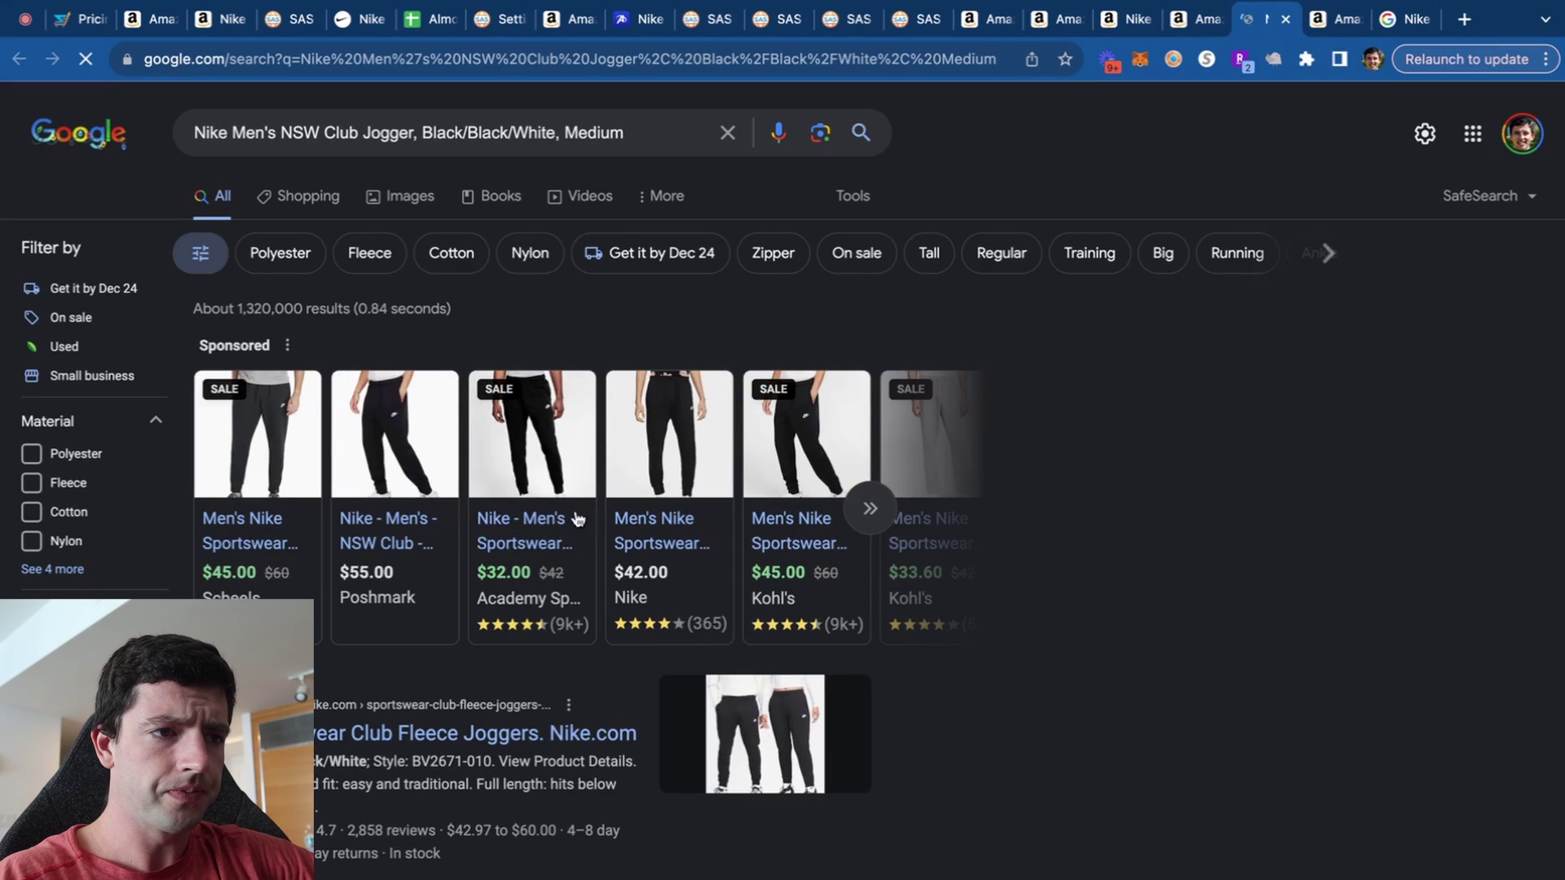
{"action": "mouse_move", "coordinate": [833, 534]}
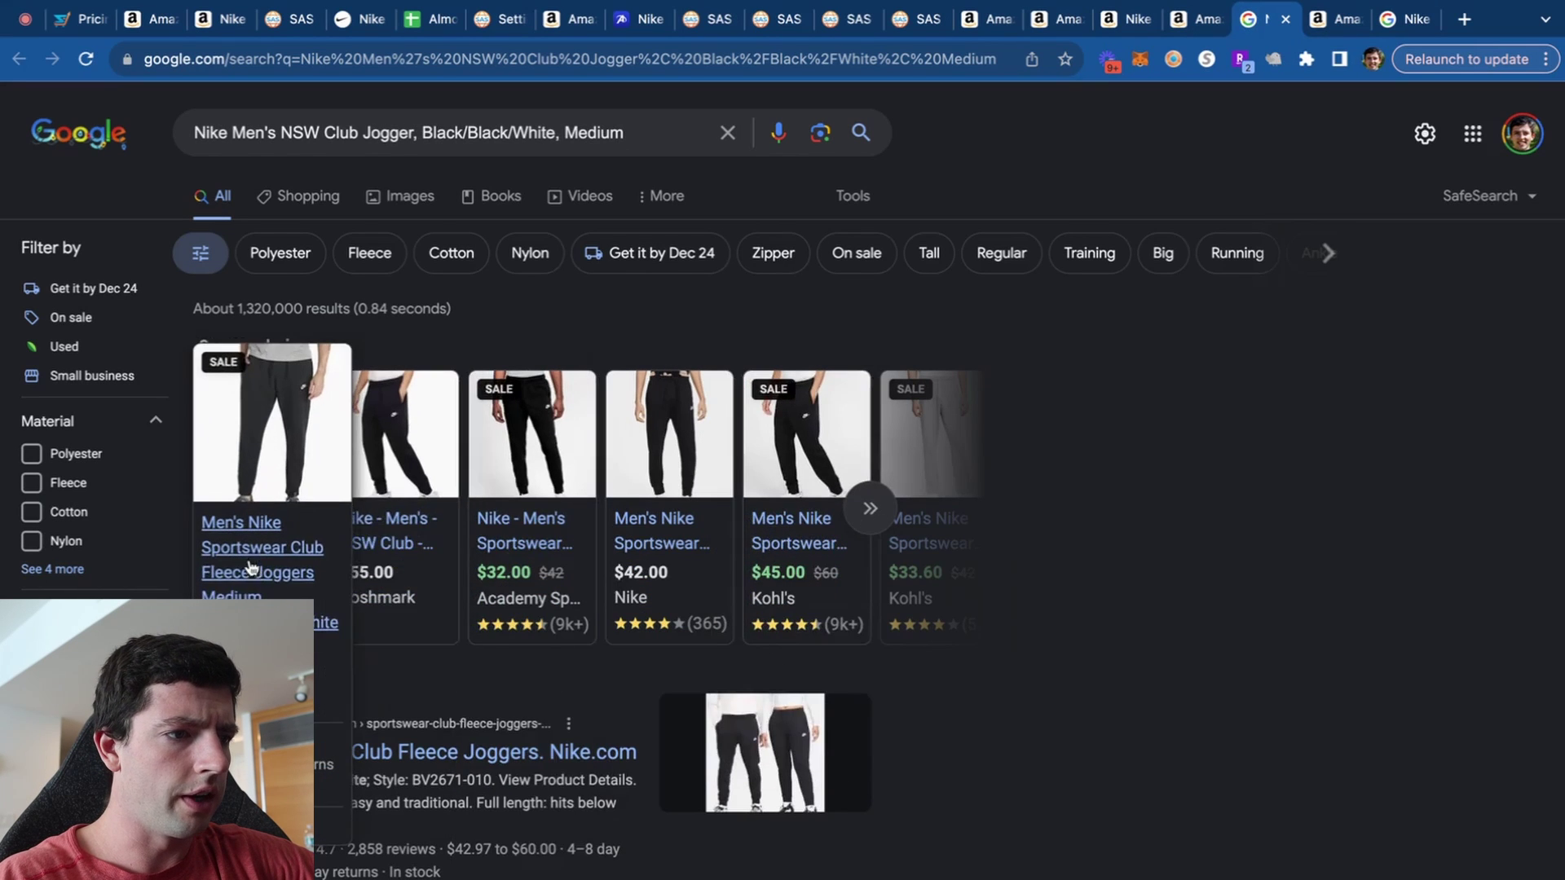
{"action": "mouse_move", "coordinate": [541, 576]}
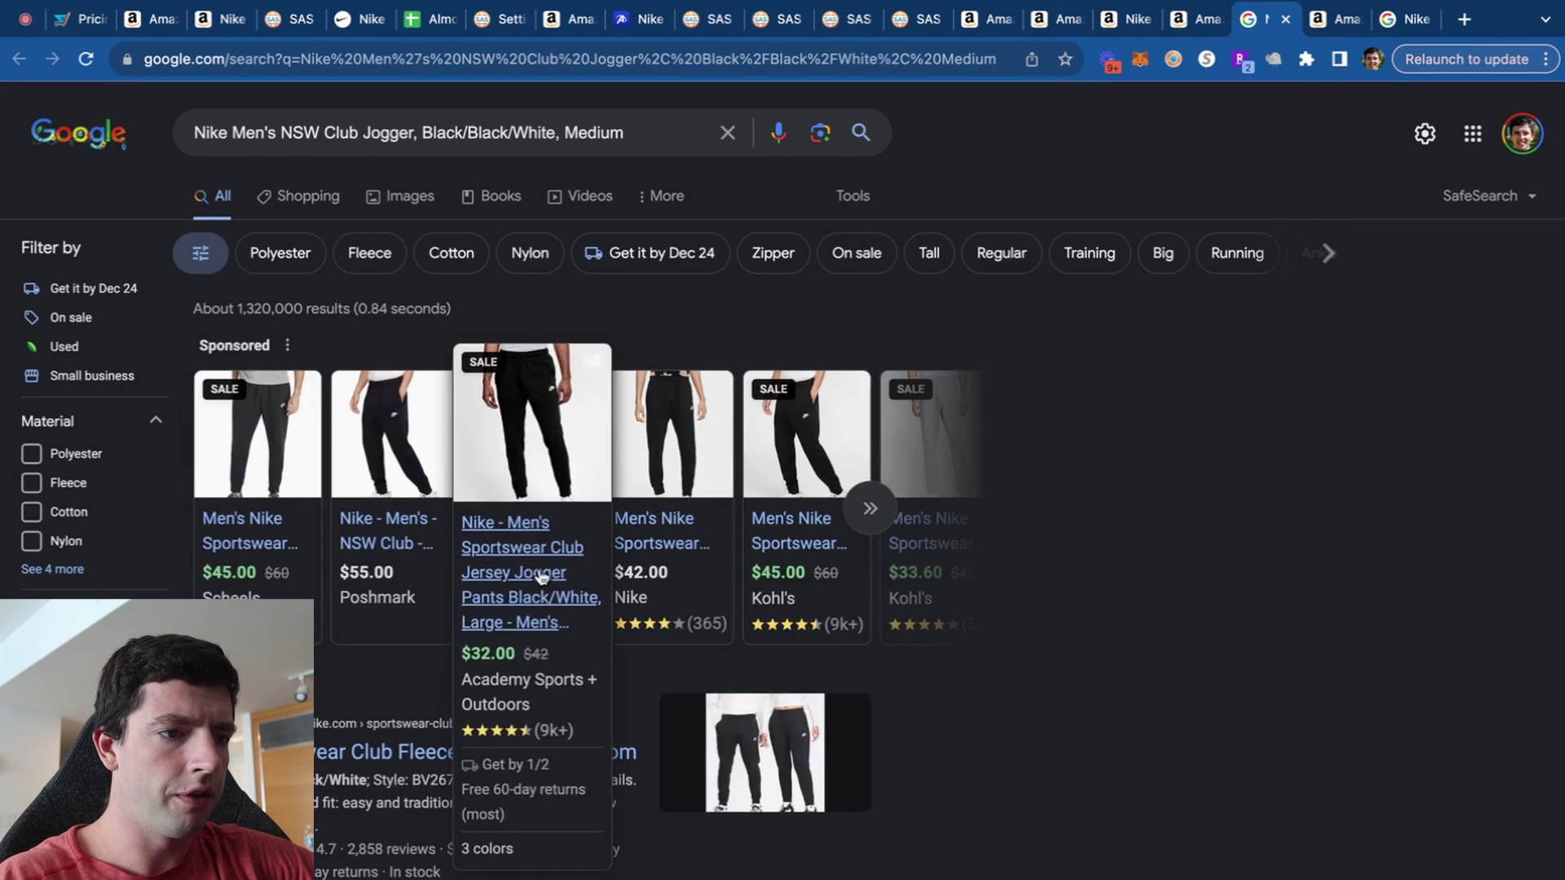
Close the joggers and boys hoodie pages with their Google results to reach the Dri-Fit Full-Zip Performance Training Hoodie page.
{"action": "key", "text": "ctrl+w"}
{"action": "left_click", "coordinate": [1220, 21]}
{"action": "left_click", "coordinate": [1220, 23]}
{"action": "left_click", "coordinate": [1221, 23]}
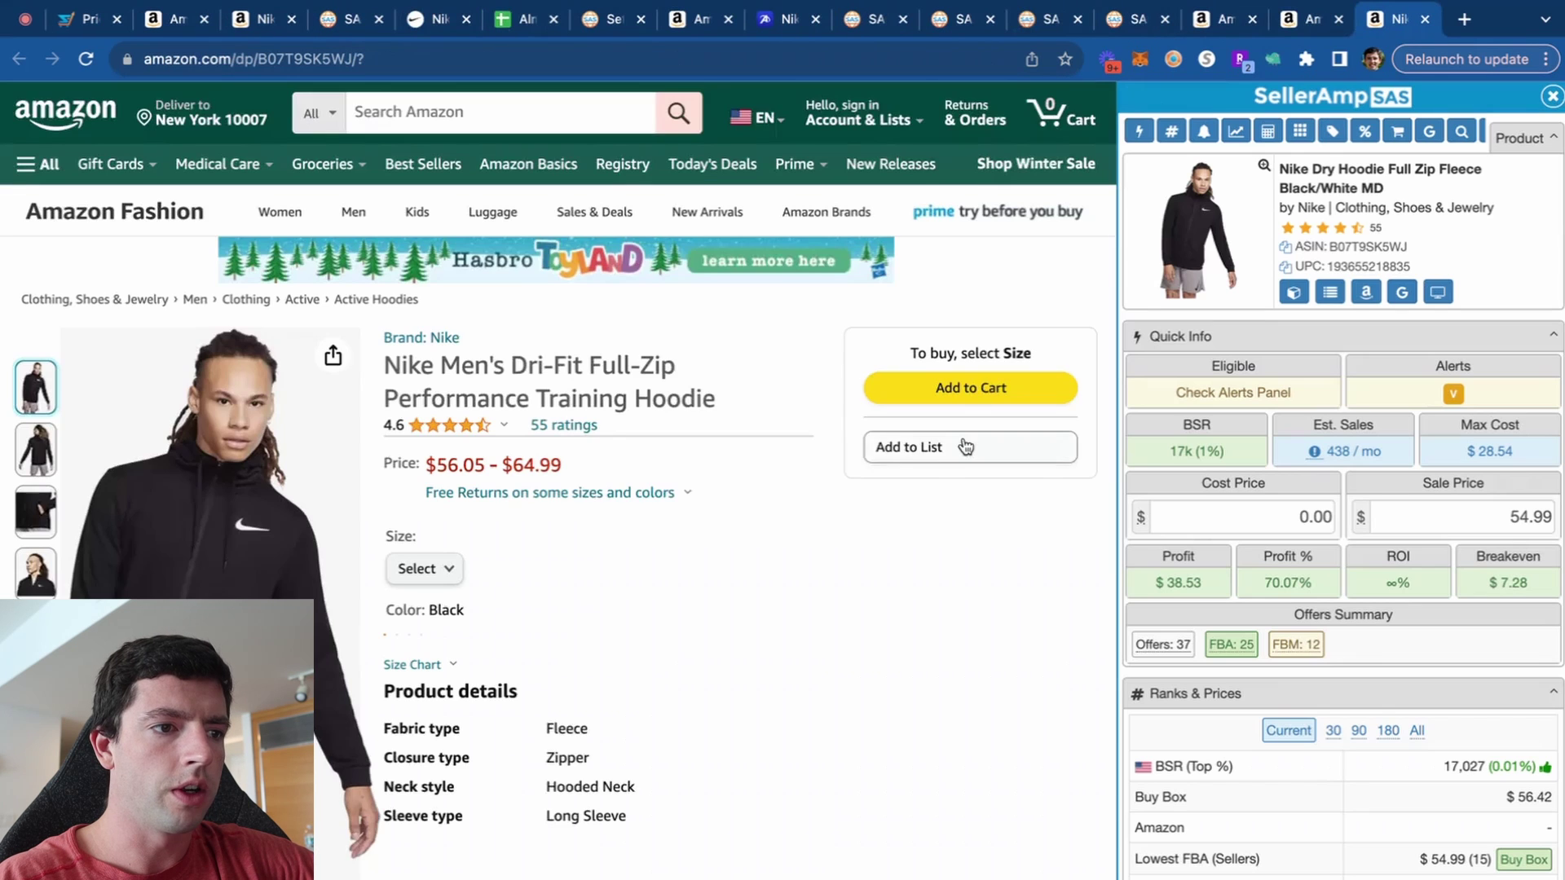
Choose size Medium for the Dri-Fit Full-Zip hoodie, search its title on Google and decline sharing the precise location.
{"action": "scroll", "coordinate": [956, 438], "scroll_direction": "down", "scroll_amount": 1}
{"action": "left_click", "coordinate": [438, 488]}
{"action": "left_click", "coordinate": [420, 542]}
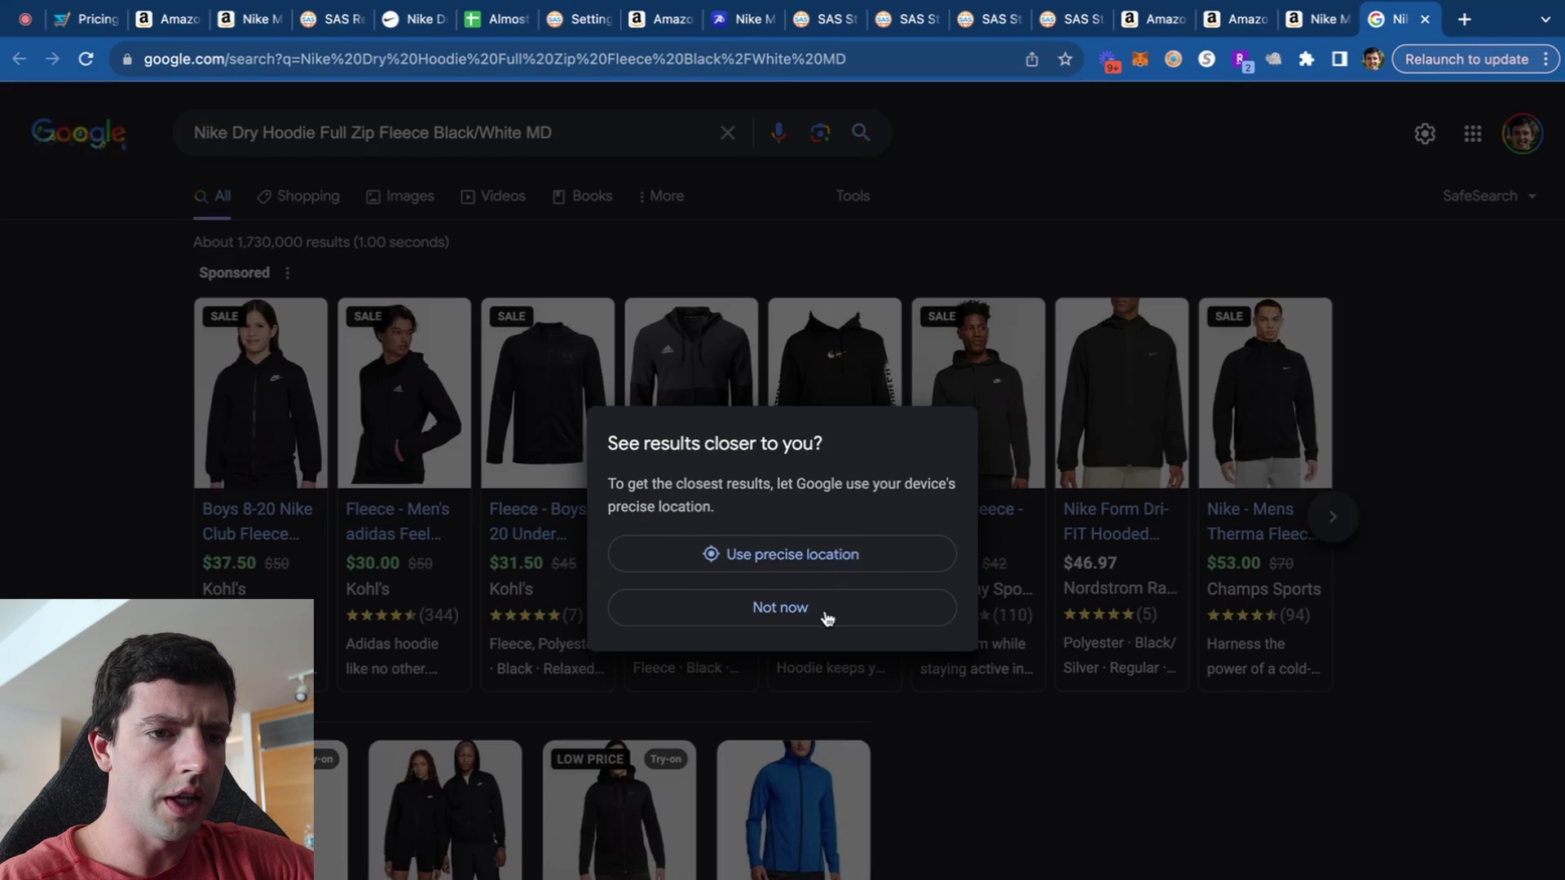
{"action": "left_click", "coordinate": [825, 615]}
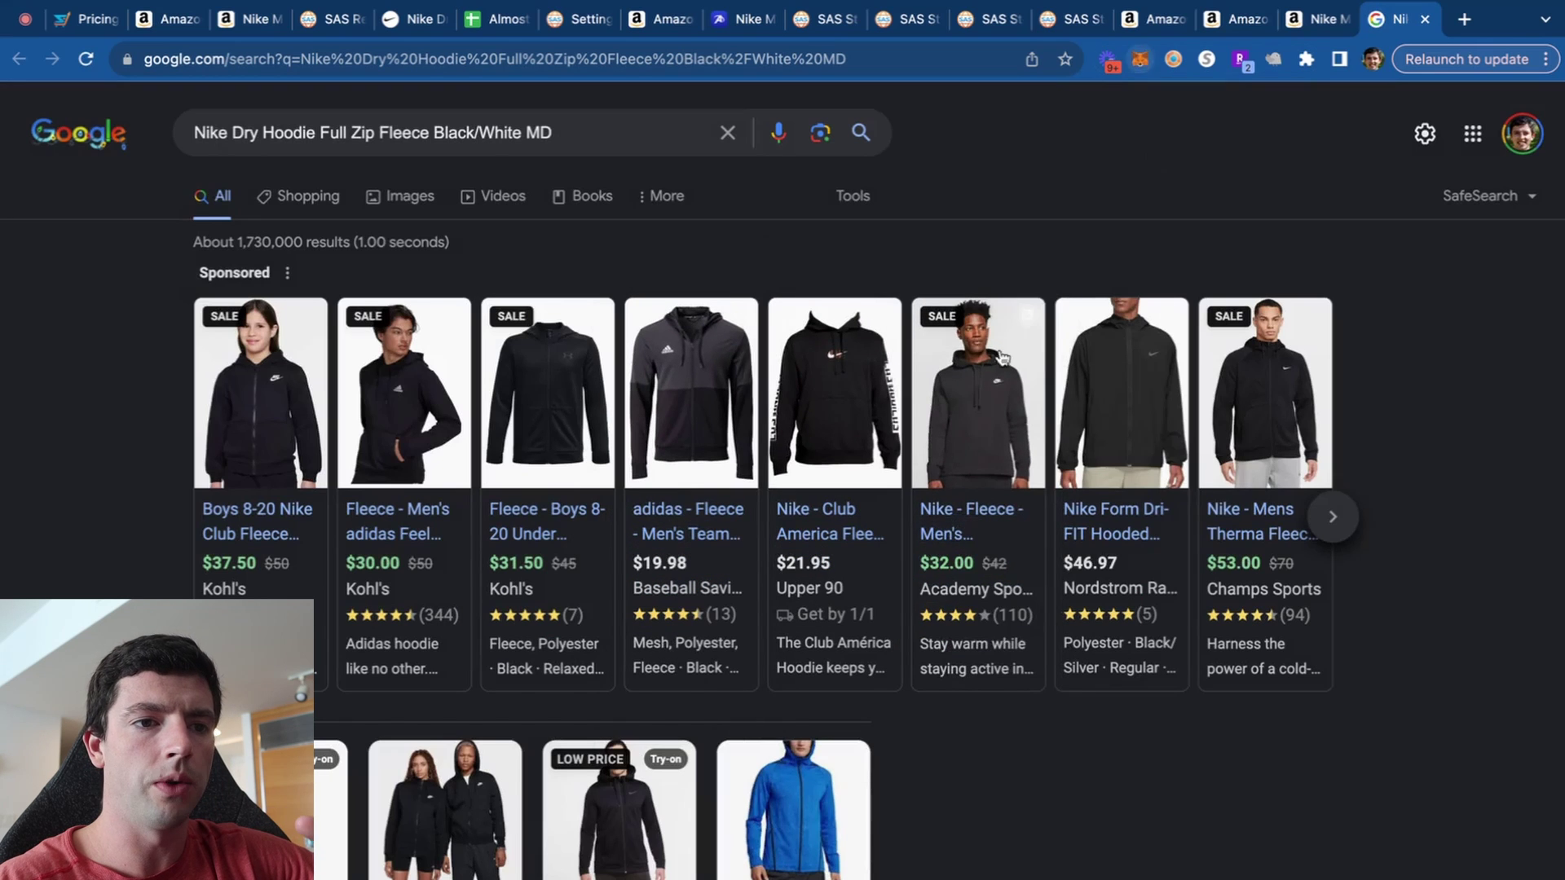
Compare Academy's Nike Sportswear Club pullover hoodie offer with the matching Amazon listing's cost, maximum cost, profit and ROI in Quick Info.
{"action": "left_click", "coordinate": [1152, 20]}
{"action": "left_click", "coordinate": [1400, 27]}
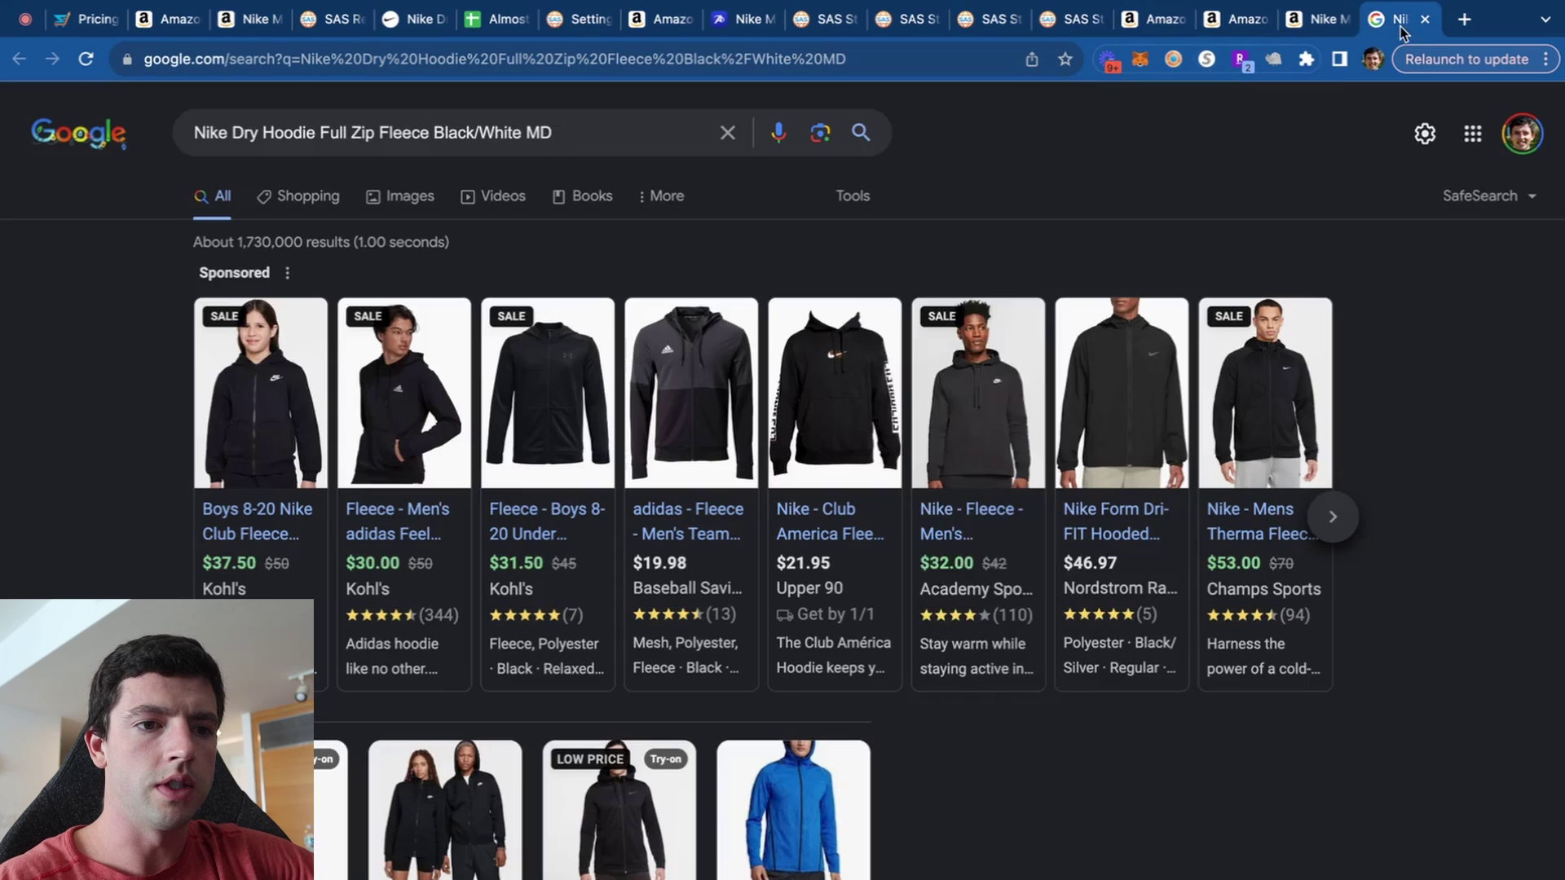
{"action": "left_click", "coordinate": [948, 581]}
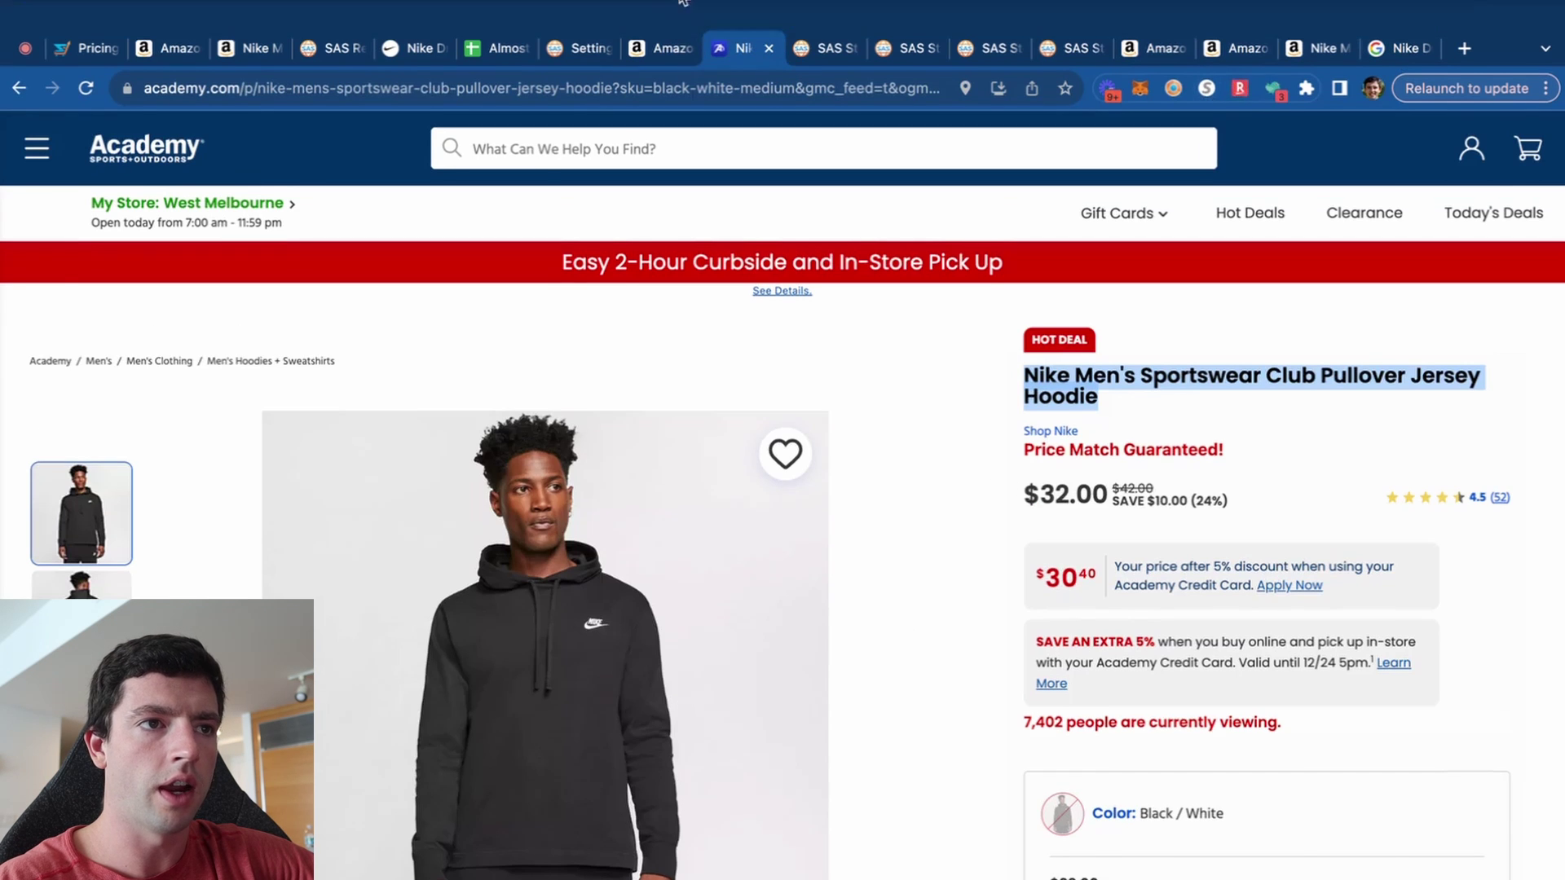
{"action": "left_click", "coordinate": [662, 19]}
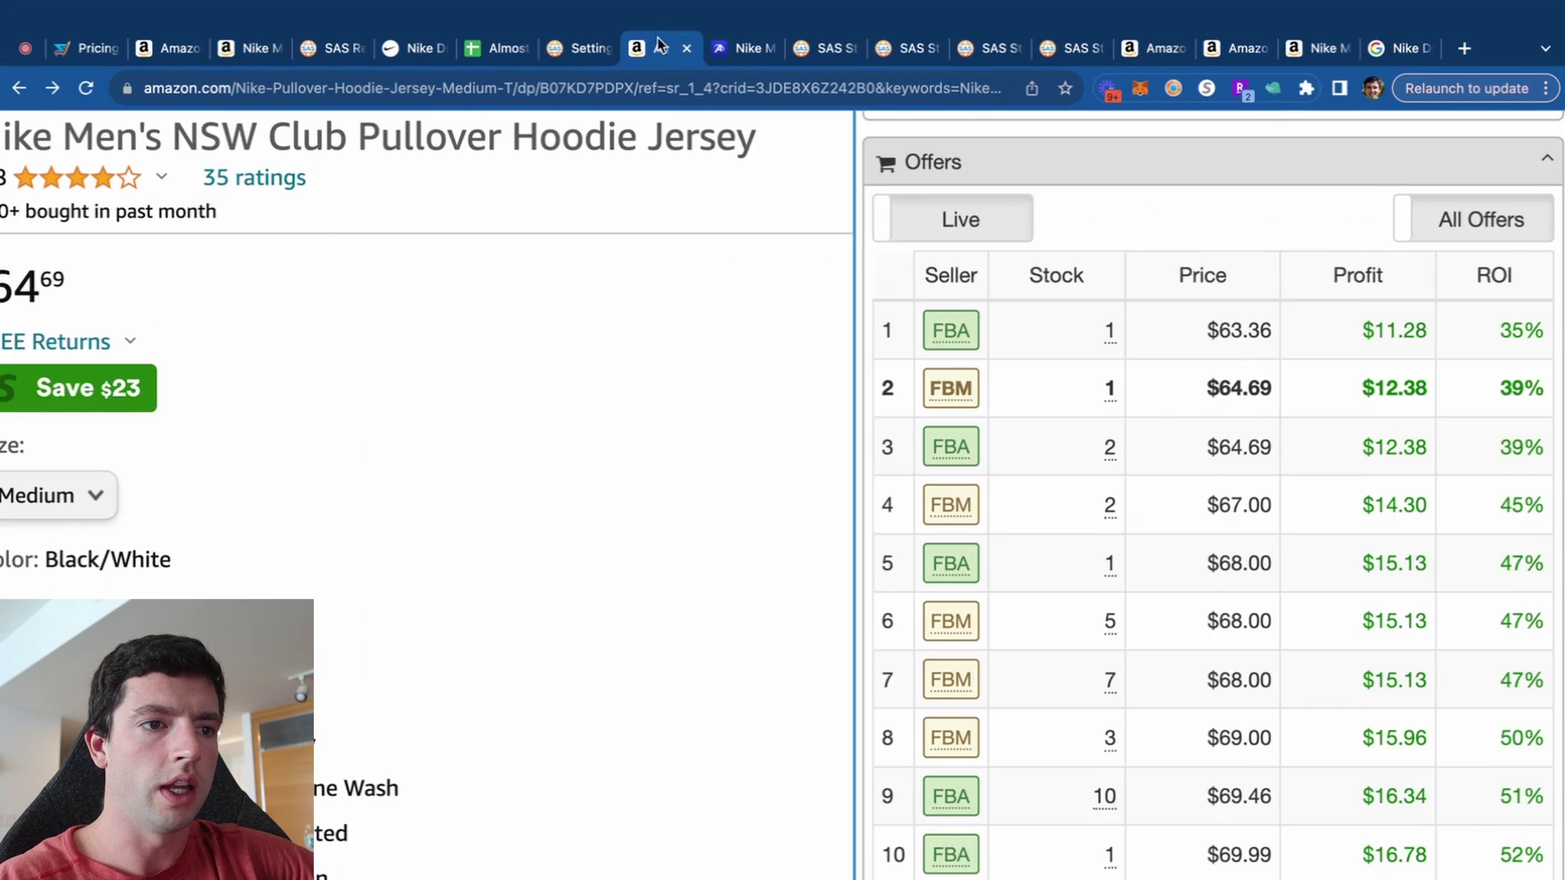
{"action": "scroll", "coordinate": [1337, 489], "scroll_direction": "up", "scroll_amount": 15}
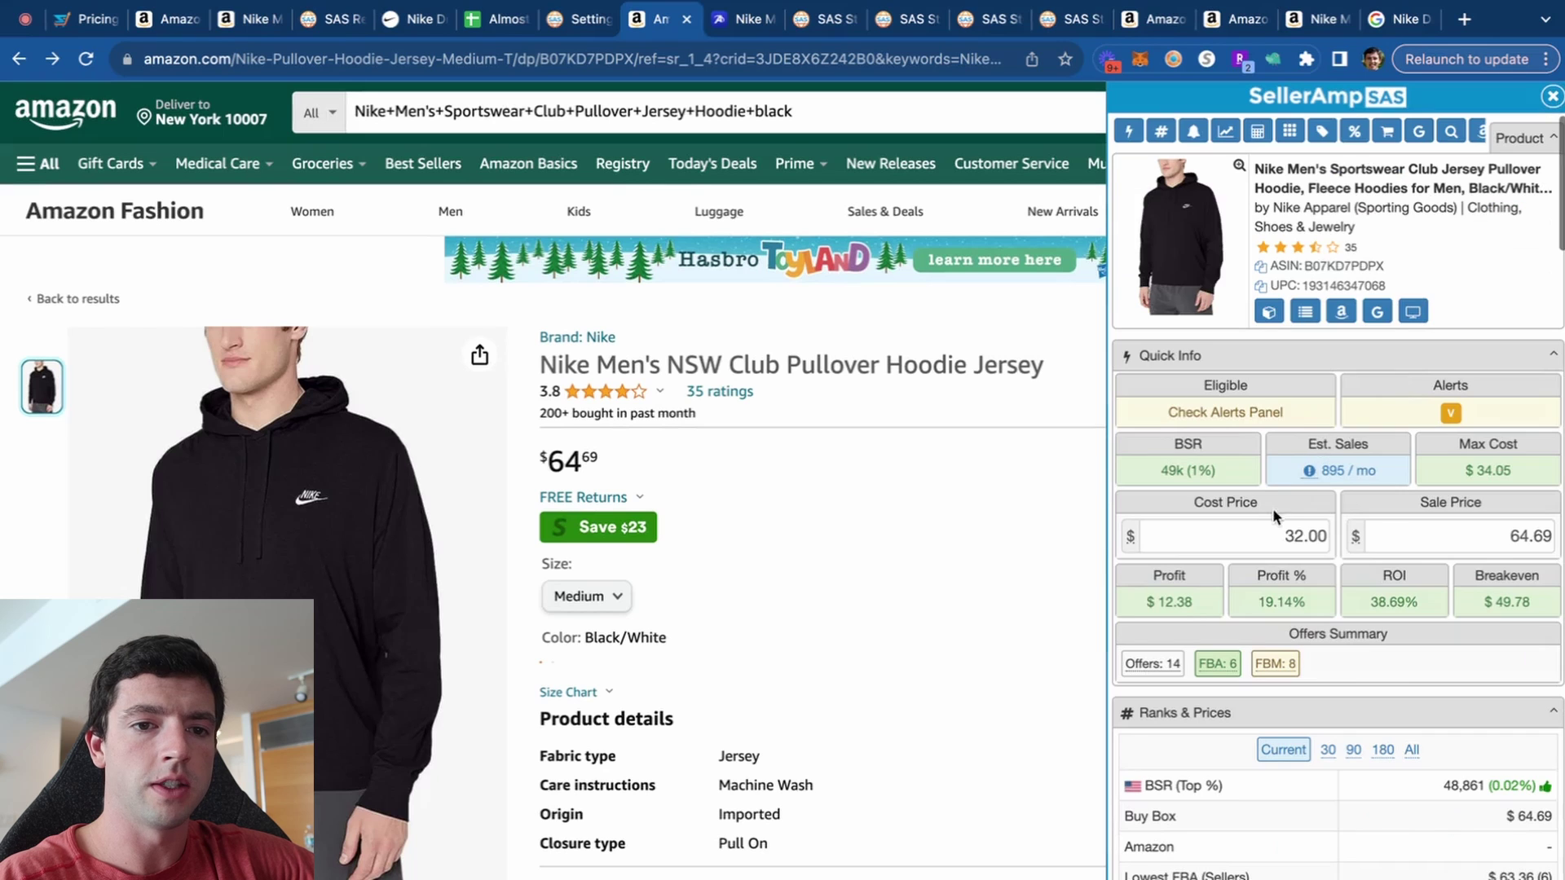
{"action": "scroll", "coordinate": [1553, 512], "scroll_direction": "up", "scroll_amount": 5}
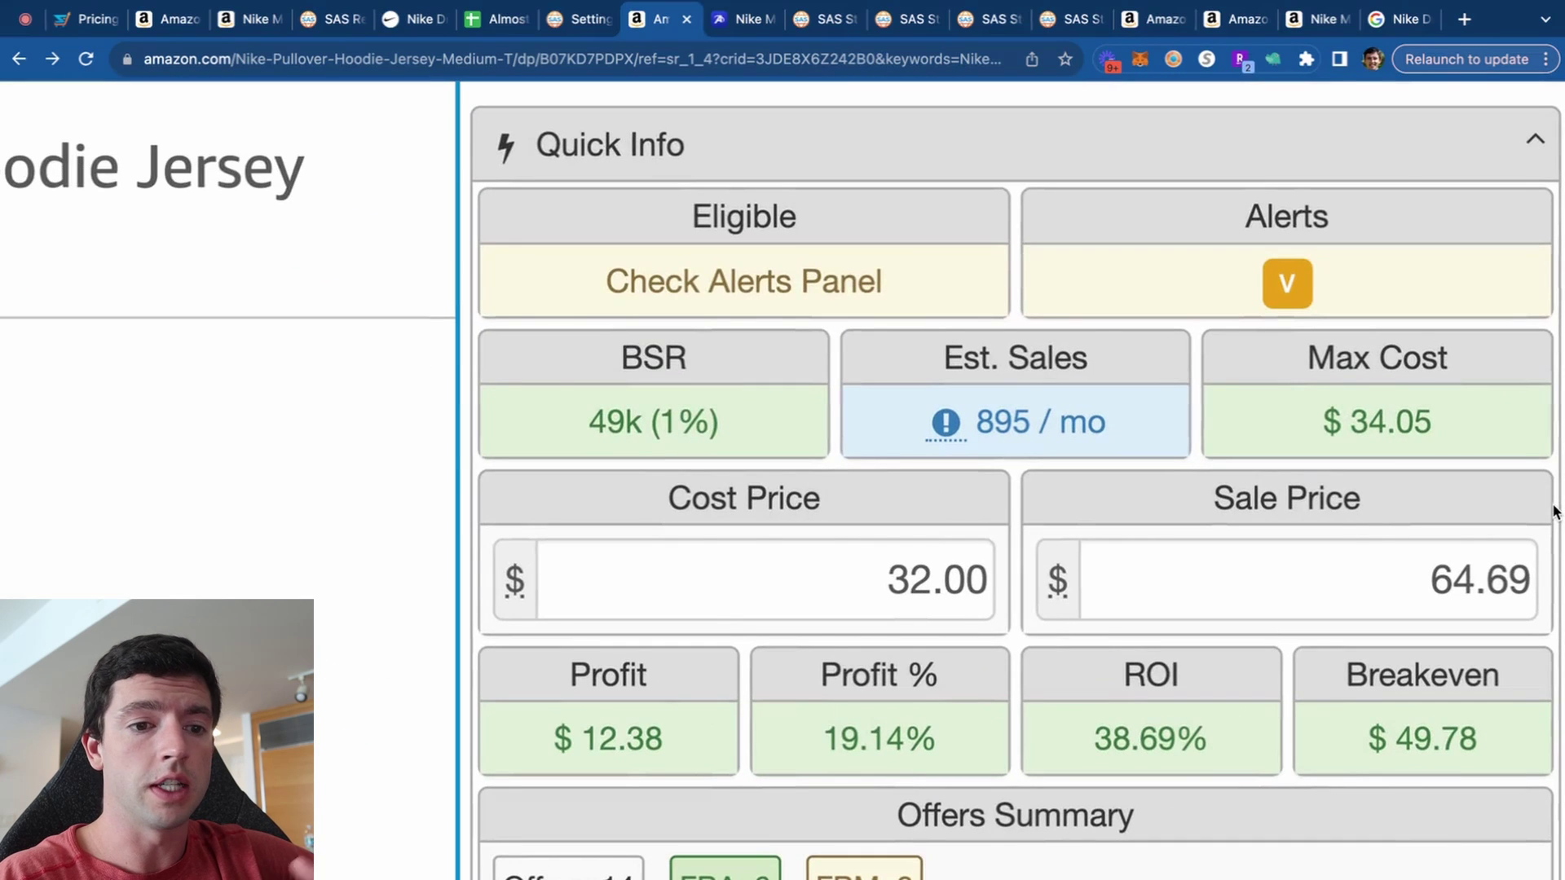
{"action": "scroll", "coordinate": [1553, 512], "scroll_direction": "down", "scroll_amount": 5}
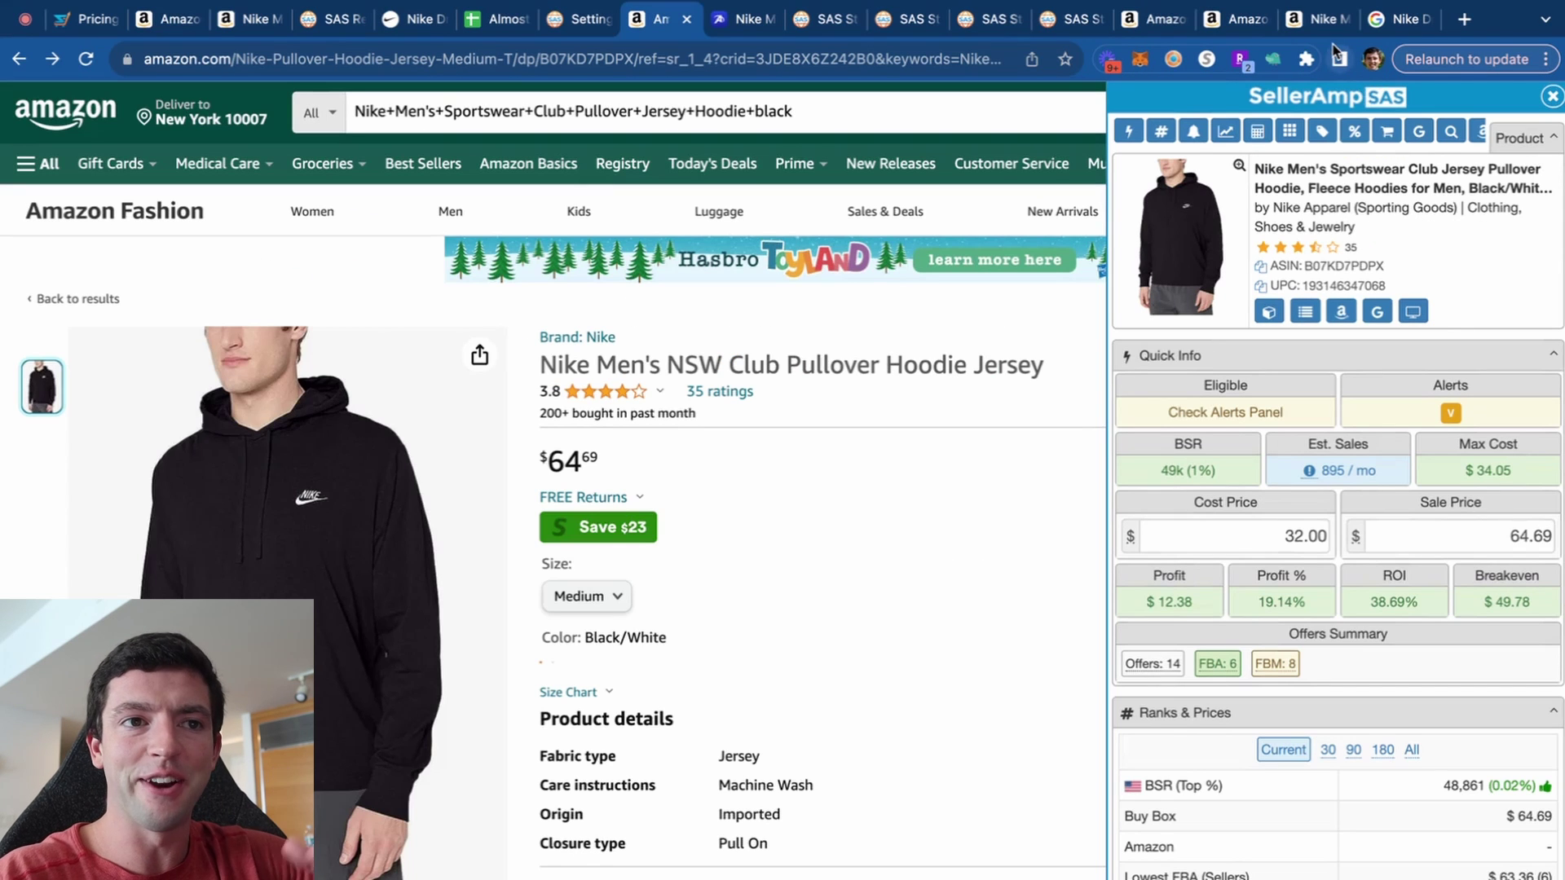
Close the Dri-Fit hoodie page and list the Club Full Zip-Up Hoodie's Keepa variations sorted by highest current Buy Box price.
{"action": "left_click", "coordinate": [1308, 23]}
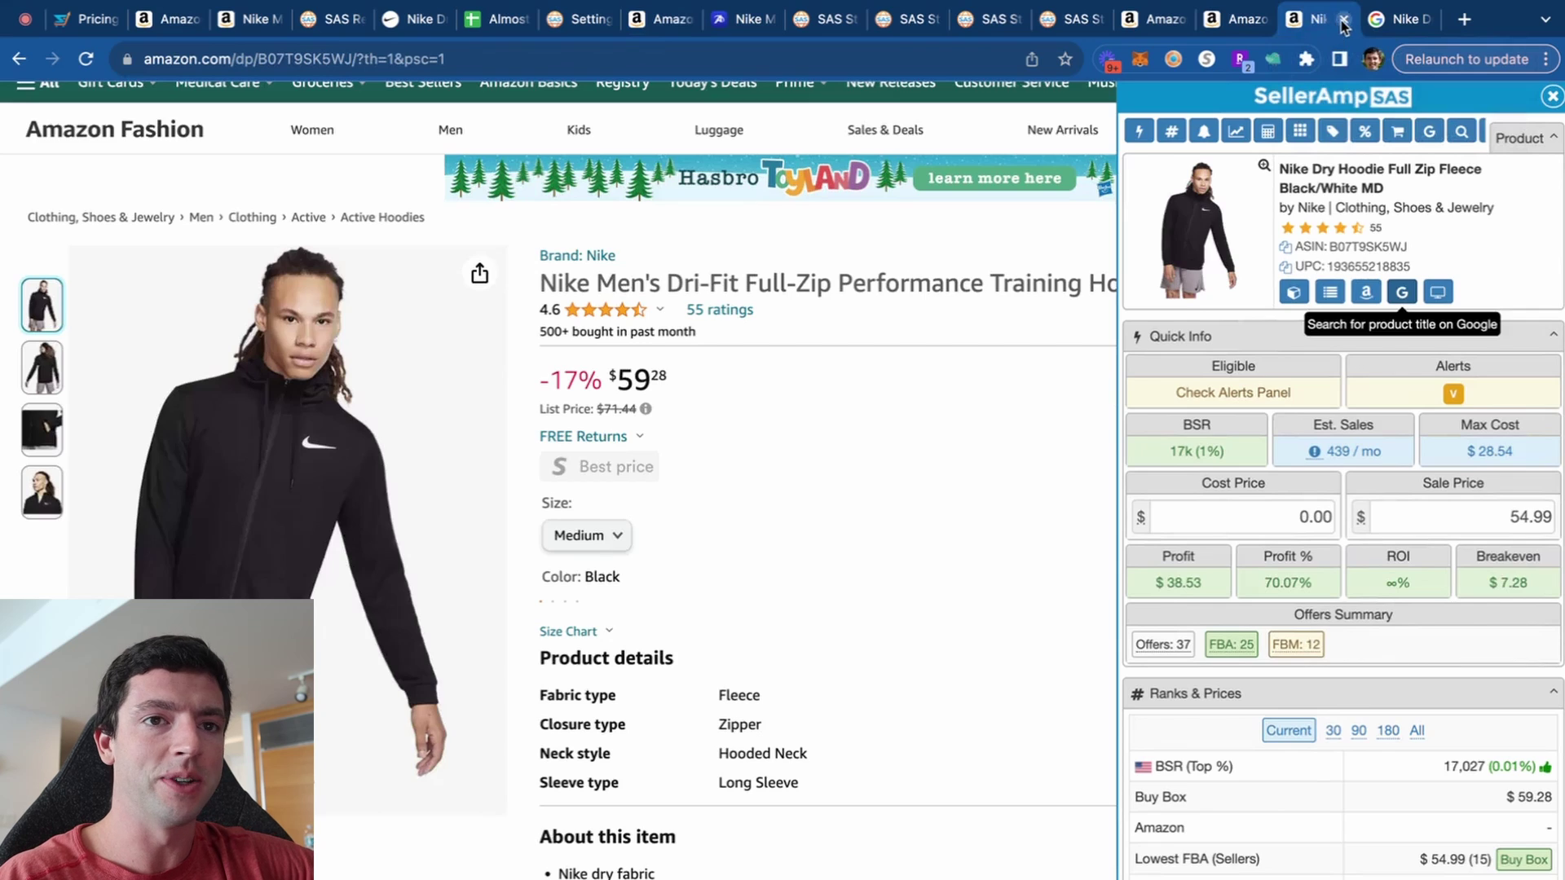
{"action": "left_click", "coordinate": [1345, 21]}
{"action": "scroll", "coordinate": [1014, 293], "scroll_direction": "down", "scroll_amount": 2}
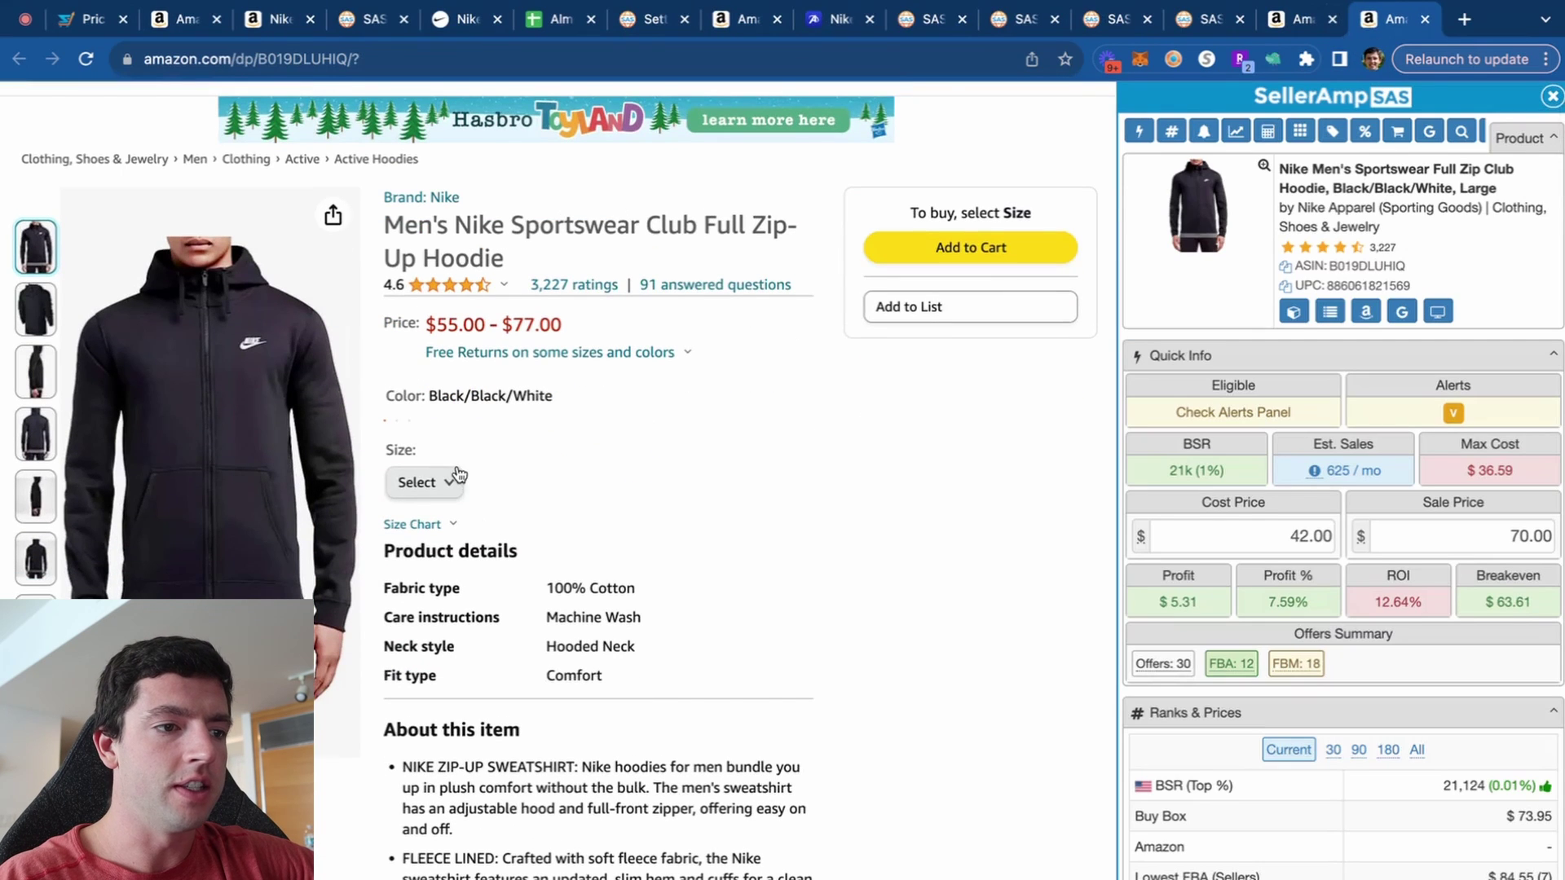
{"action": "scroll", "coordinate": [455, 480], "scroll_direction": "down", "scroll_amount": 5}
{"action": "scroll", "coordinate": [458, 467], "scroll_direction": "down", "scroll_amount": 3}
{"action": "left_click", "coordinate": [317, 333]}
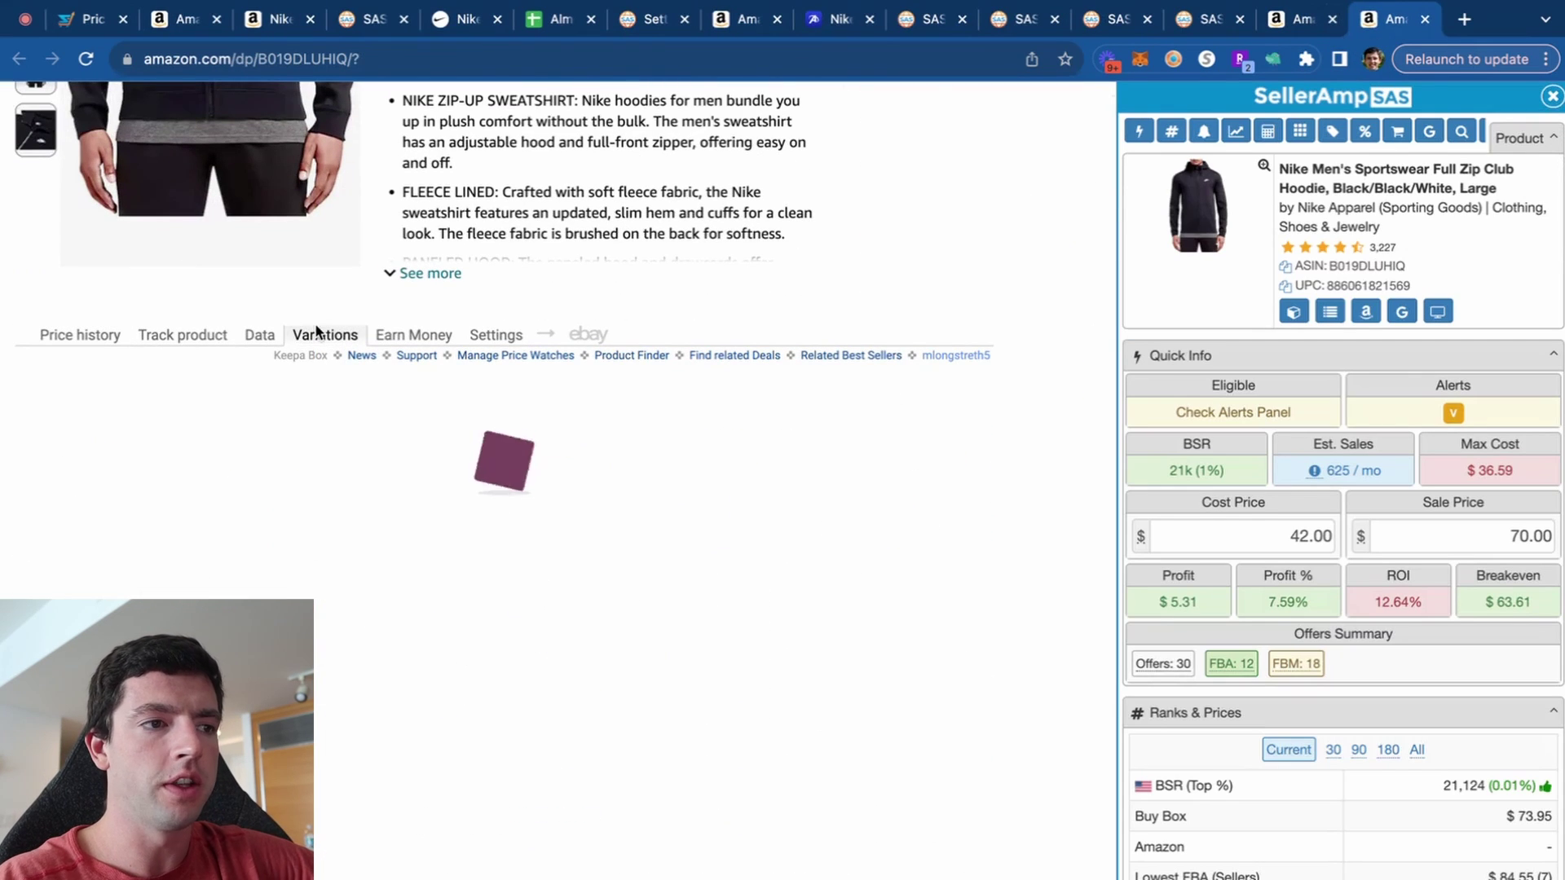
{"action": "scroll", "coordinate": [314, 323], "scroll_direction": "down", "scroll_amount": 2}
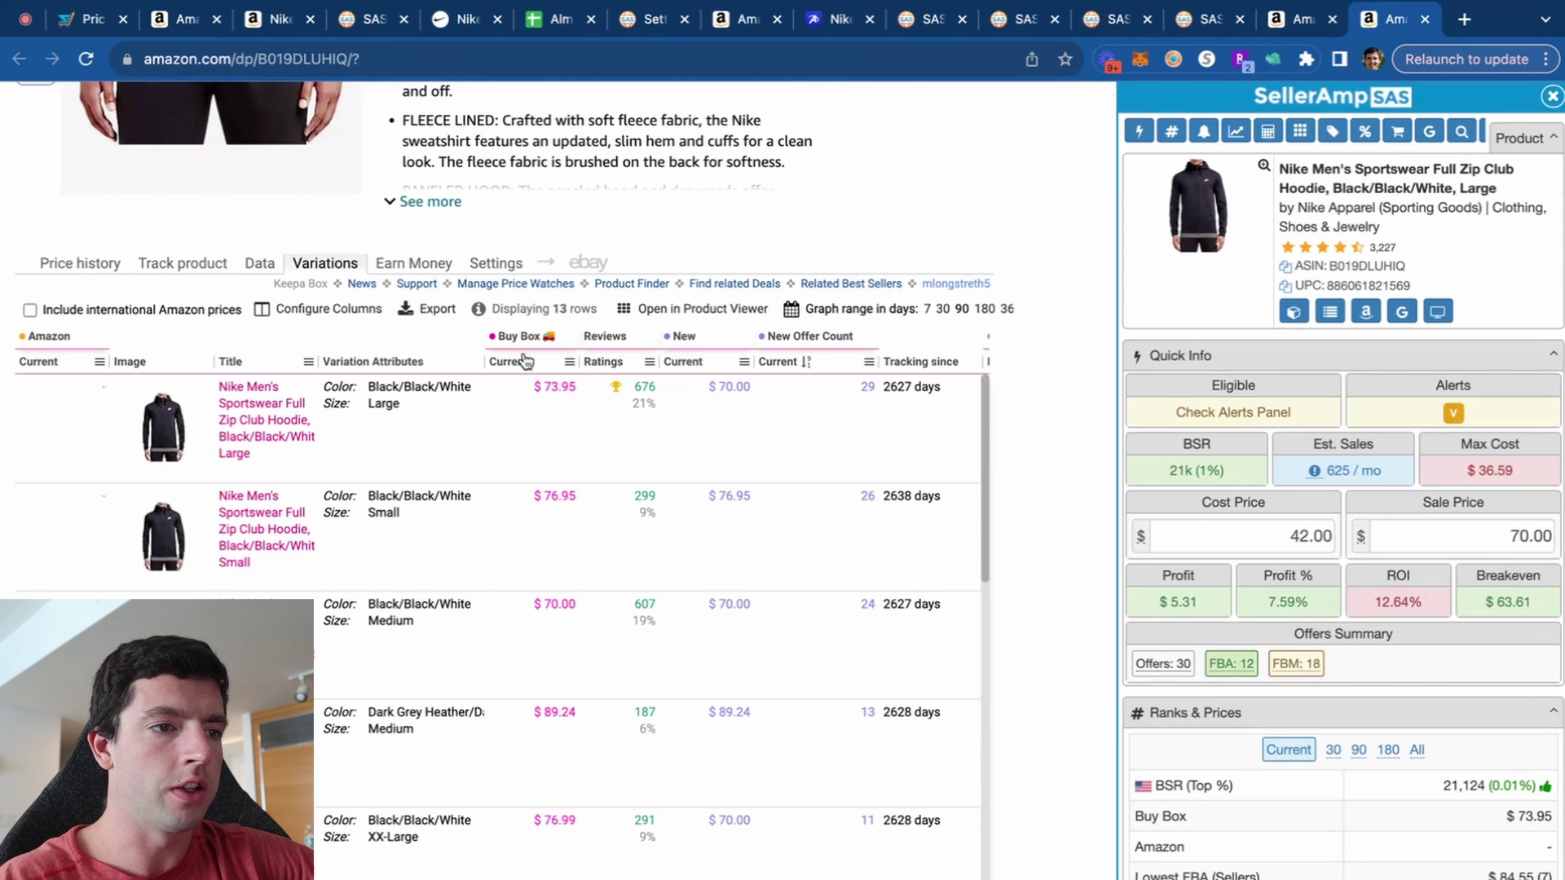
{"action": "left_click", "coordinate": [521, 362]}
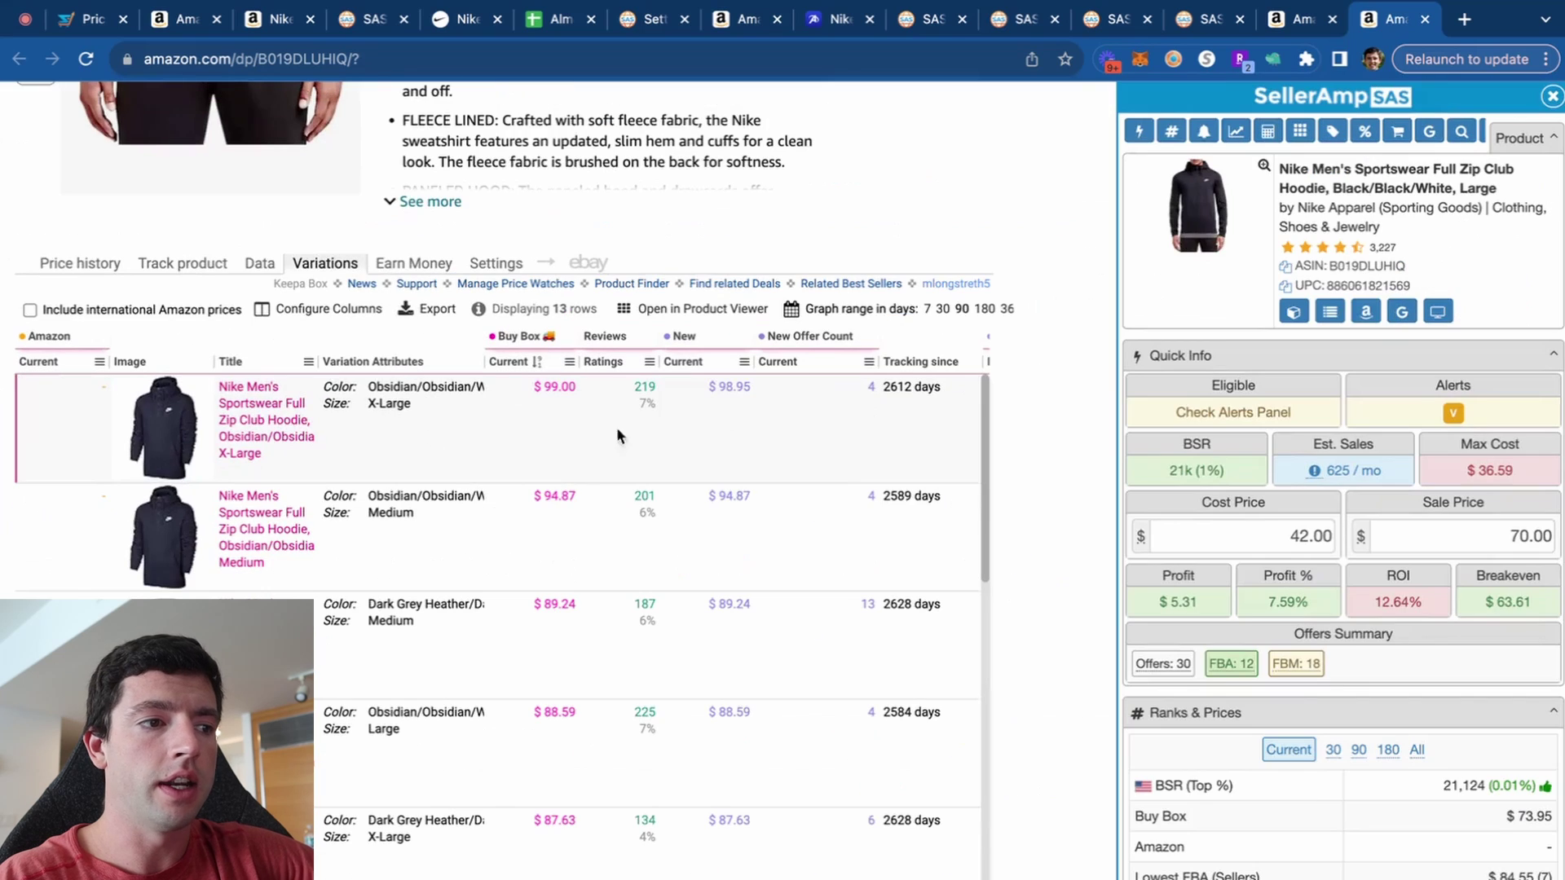
Open the Obsidian/Obsidian/White X-Large variation, search its title on Google and examine the ShopWSS offer.
{"action": "left_click", "coordinate": [258, 409]}
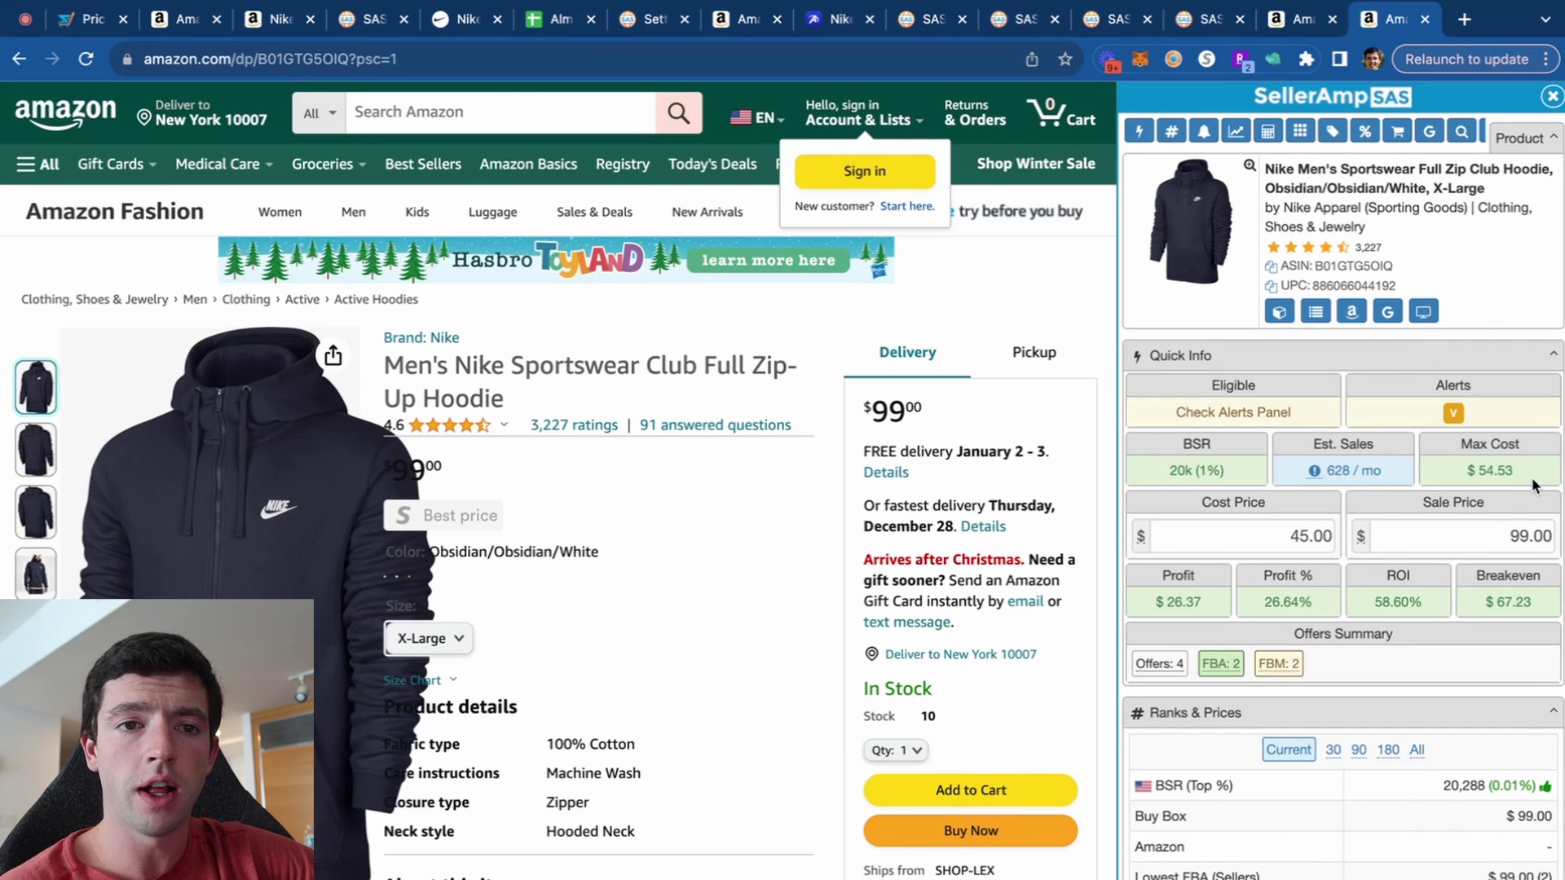
{"action": "left_click", "coordinate": [1386, 310]}
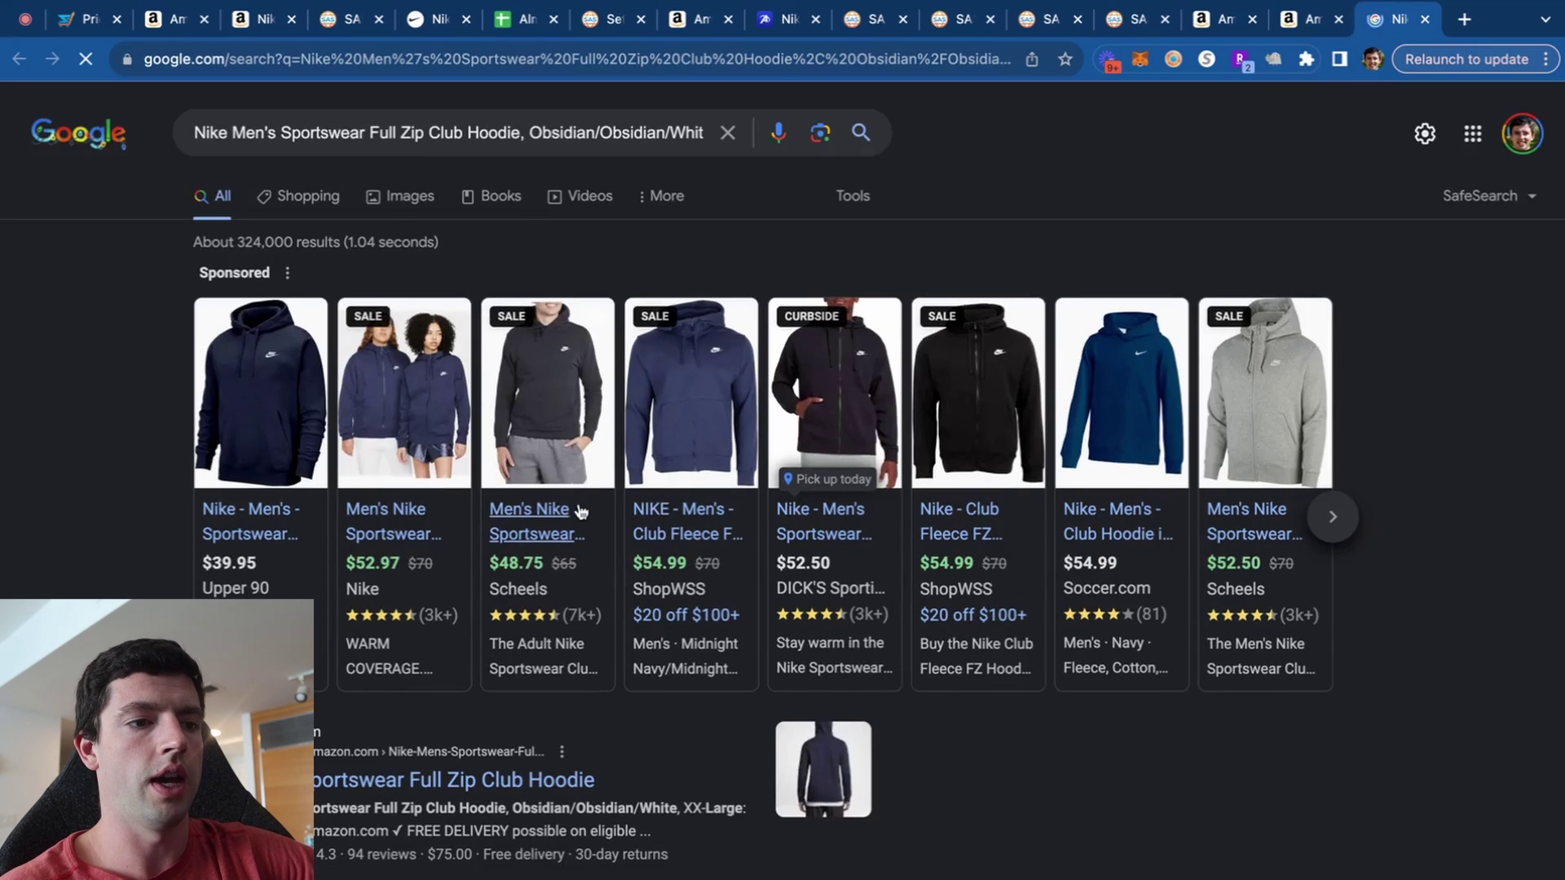
{"action": "mouse_move", "coordinate": [684, 569]}
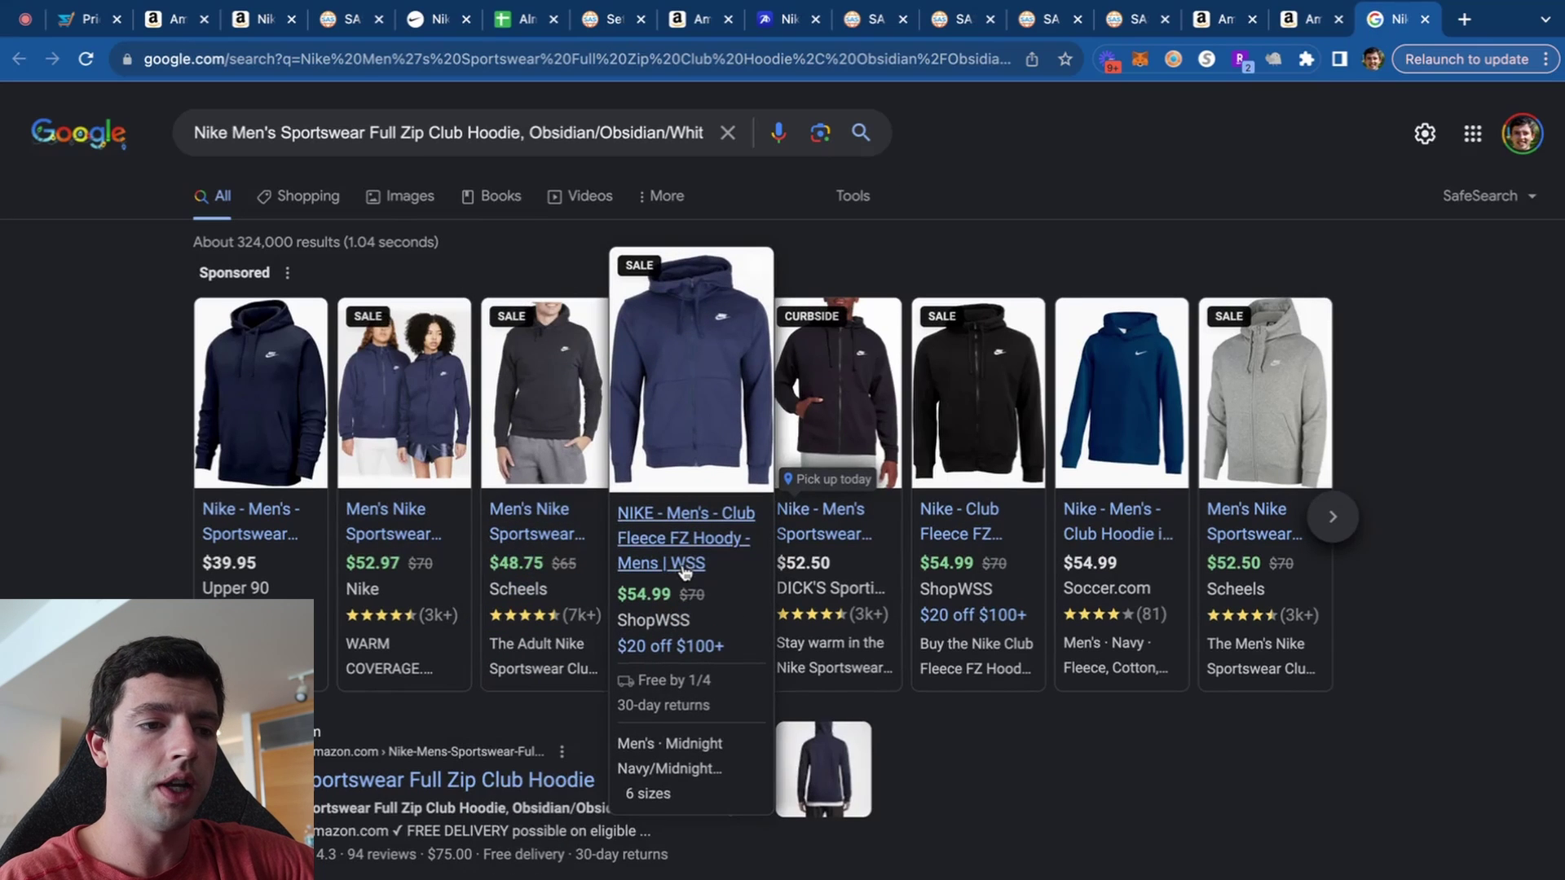
{"action": "scroll", "coordinate": [664, 658], "scroll_direction": "up", "scroll_amount": 5}
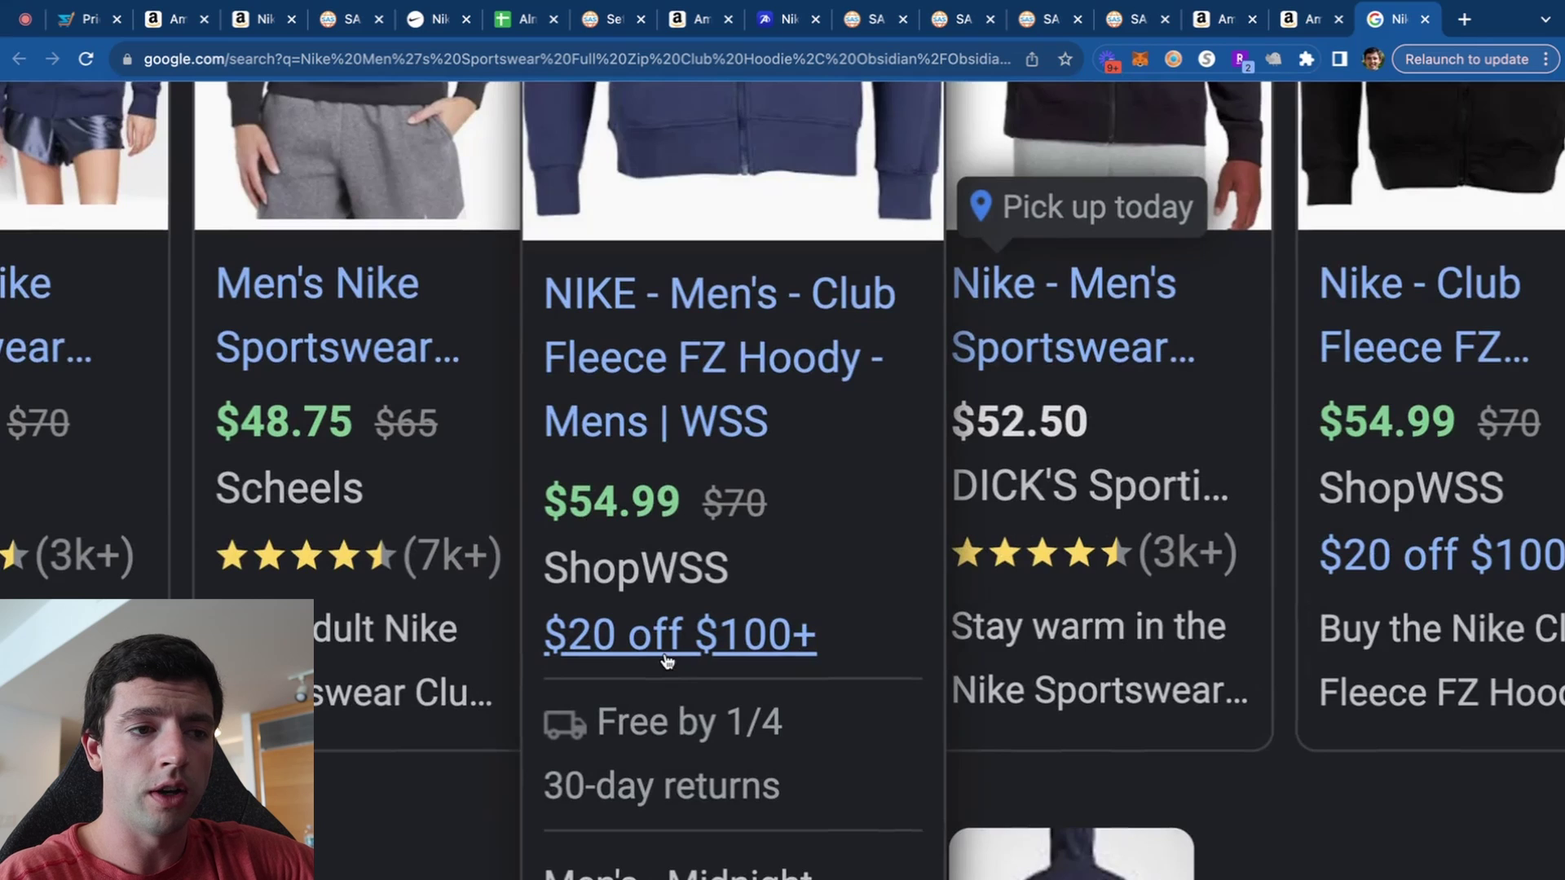
{"action": "scroll", "coordinate": [667, 661], "scroll_direction": "down", "scroll_amount": 5}
Open the ShopWSS page of the Nike Club Fleece FZ Hoody and close the Google results.
{"action": "left_click", "coordinate": [667, 660]}
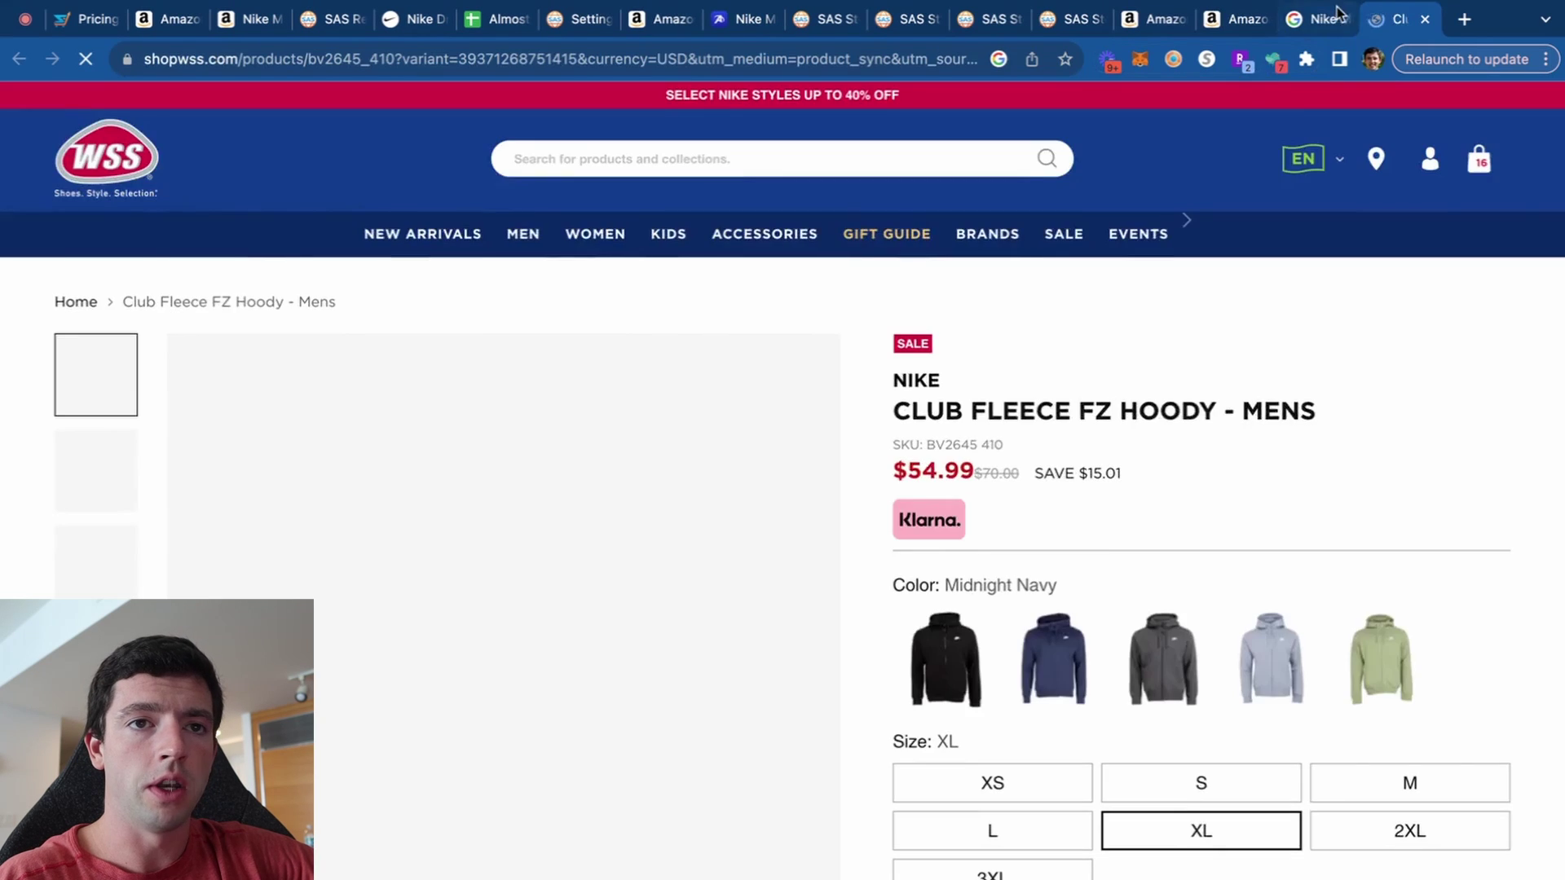
{"action": "left_click", "coordinate": [1337, 11]}
{"action": "left_click", "coordinate": [1344, 19]}
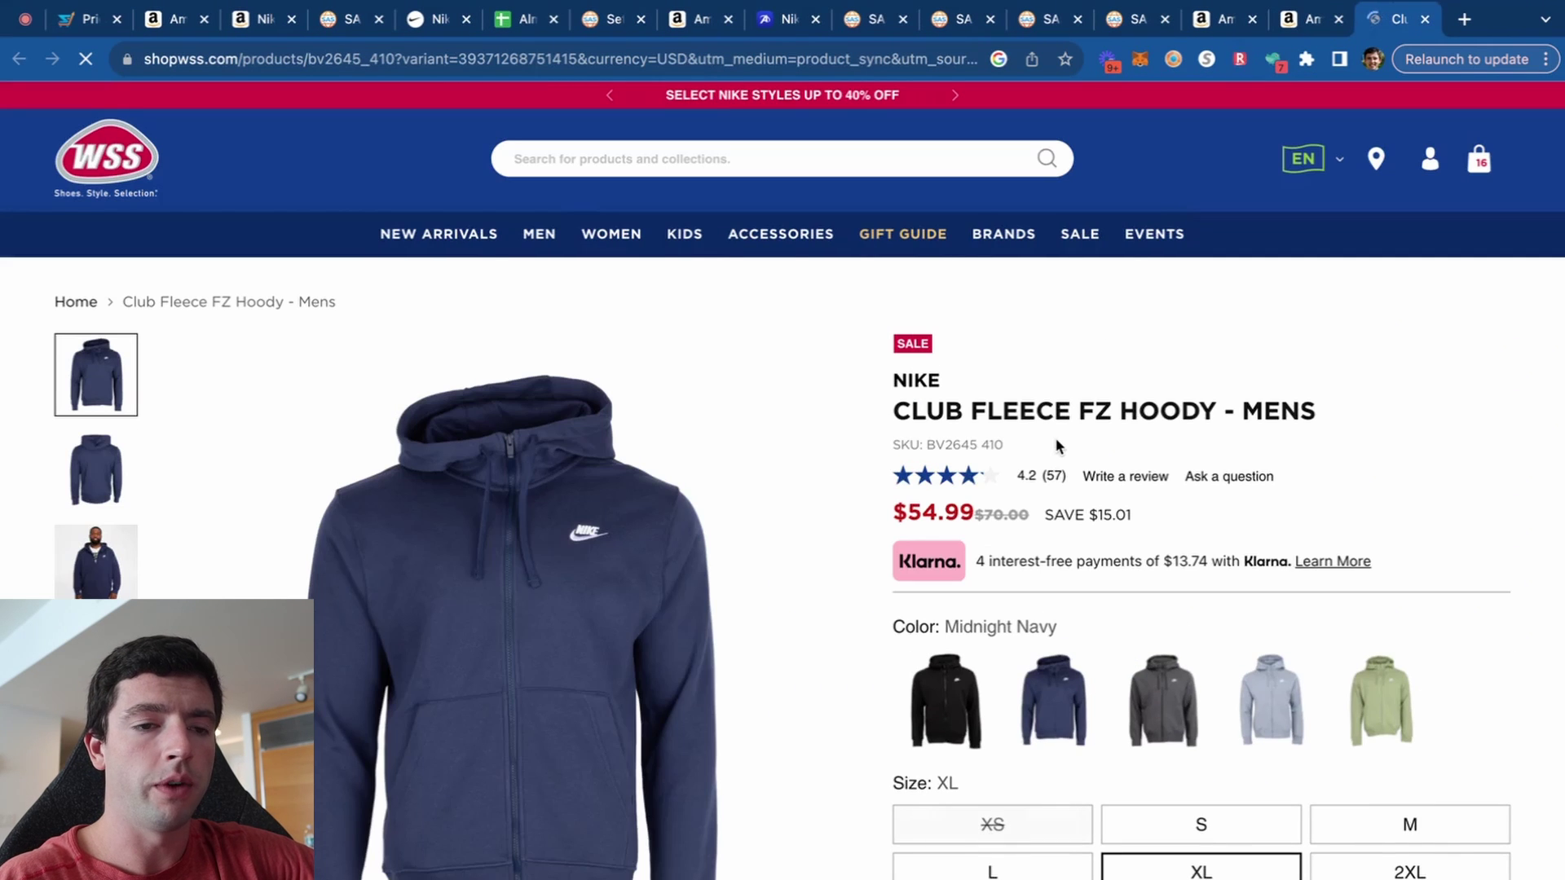
Look through the ShopWSS product page for discount offers and dismiss the email sign-up and Rakuten cash back pop-ups.
{"action": "scroll", "coordinate": [1056, 446], "scroll_direction": "down", "scroll_amount": 20}
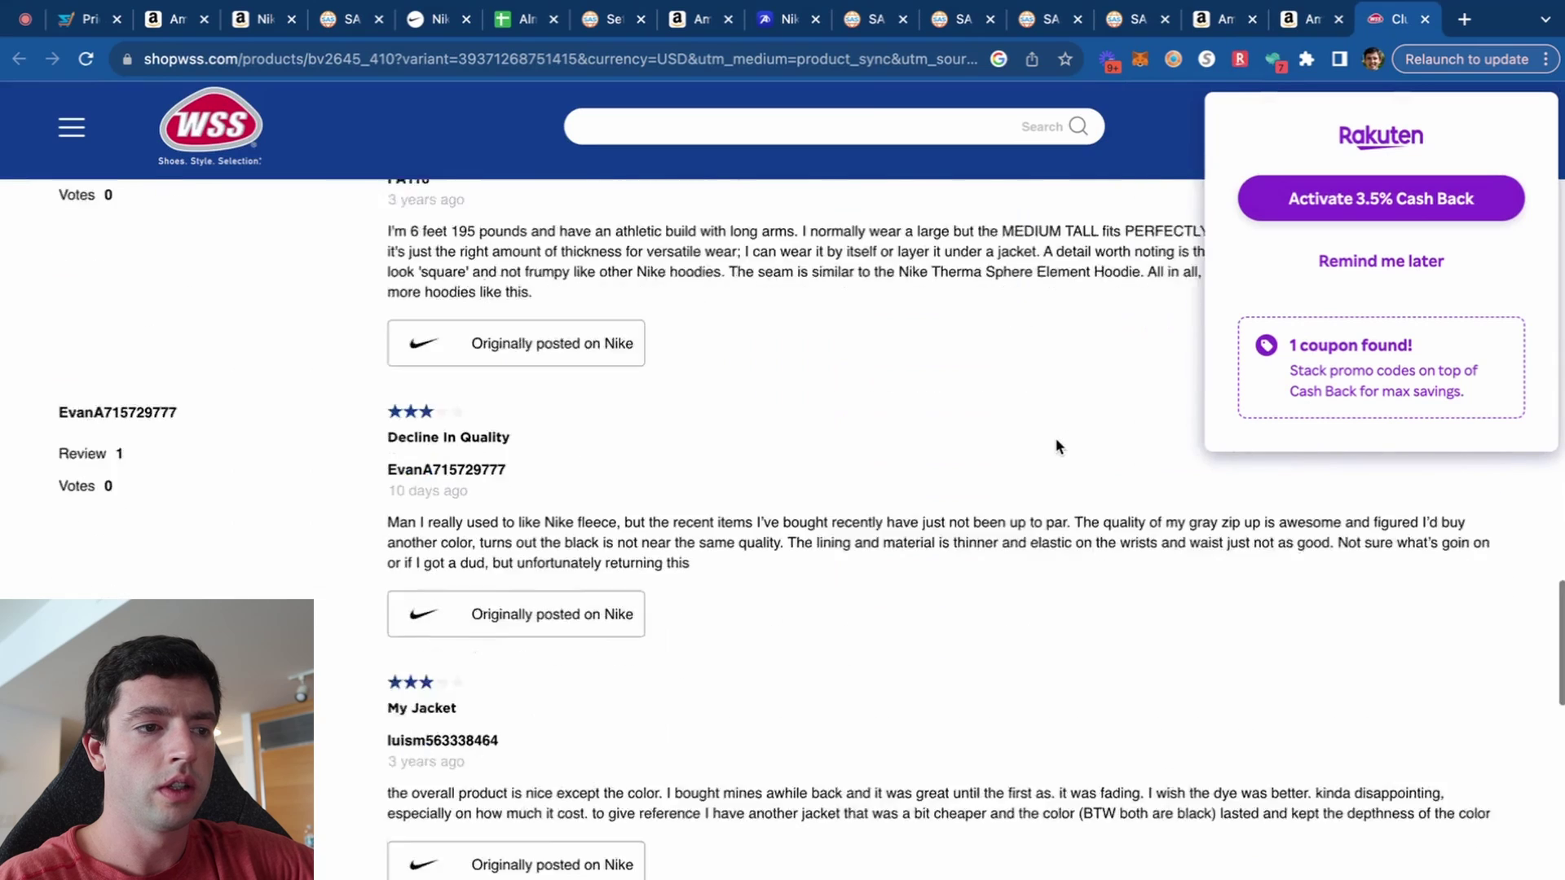
{"action": "scroll", "coordinate": [1056, 447], "scroll_direction": "down", "scroll_amount": 15}
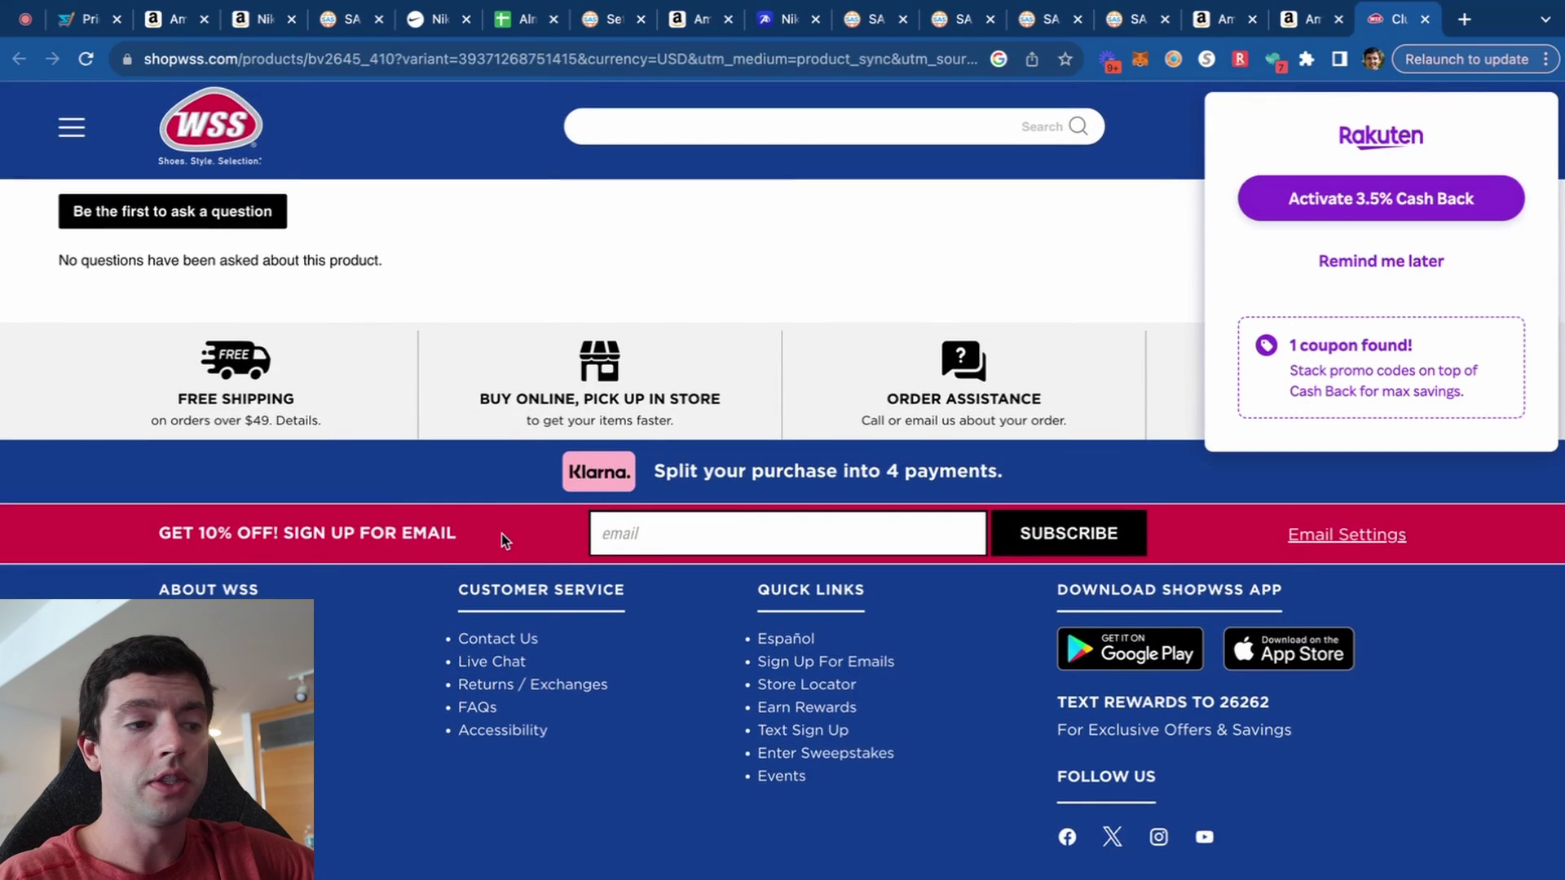
{"action": "scroll", "coordinate": [500, 538], "scroll_direction": "up", "scroll_amount": 20}
{"action": "scroll", "coordinate": [1153, 372], "scroll_direction": "up", "scroll_amount": 10}
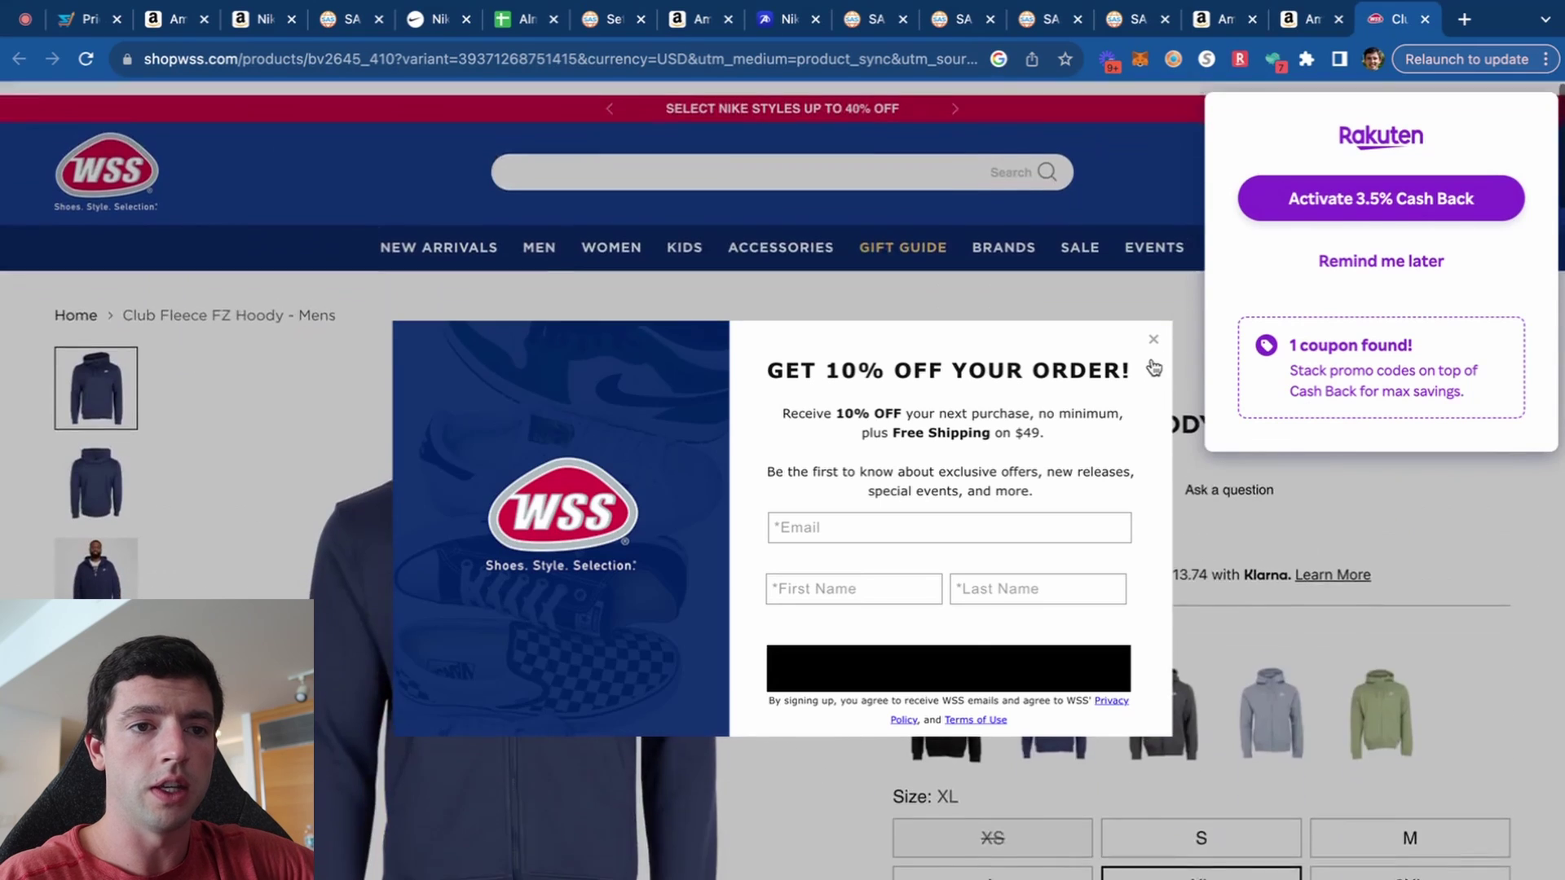
{"action": "left_click", "coordinate": [1153, 339]}
{"action": "left_click", "coordinate": [1345, 261]}
Return to the Amazon listing of the Club Full Zip-Up Hoodie and set its SellerAmp cost price to 55.
{"action": "left_click", "coordinate": [1301, 19]}
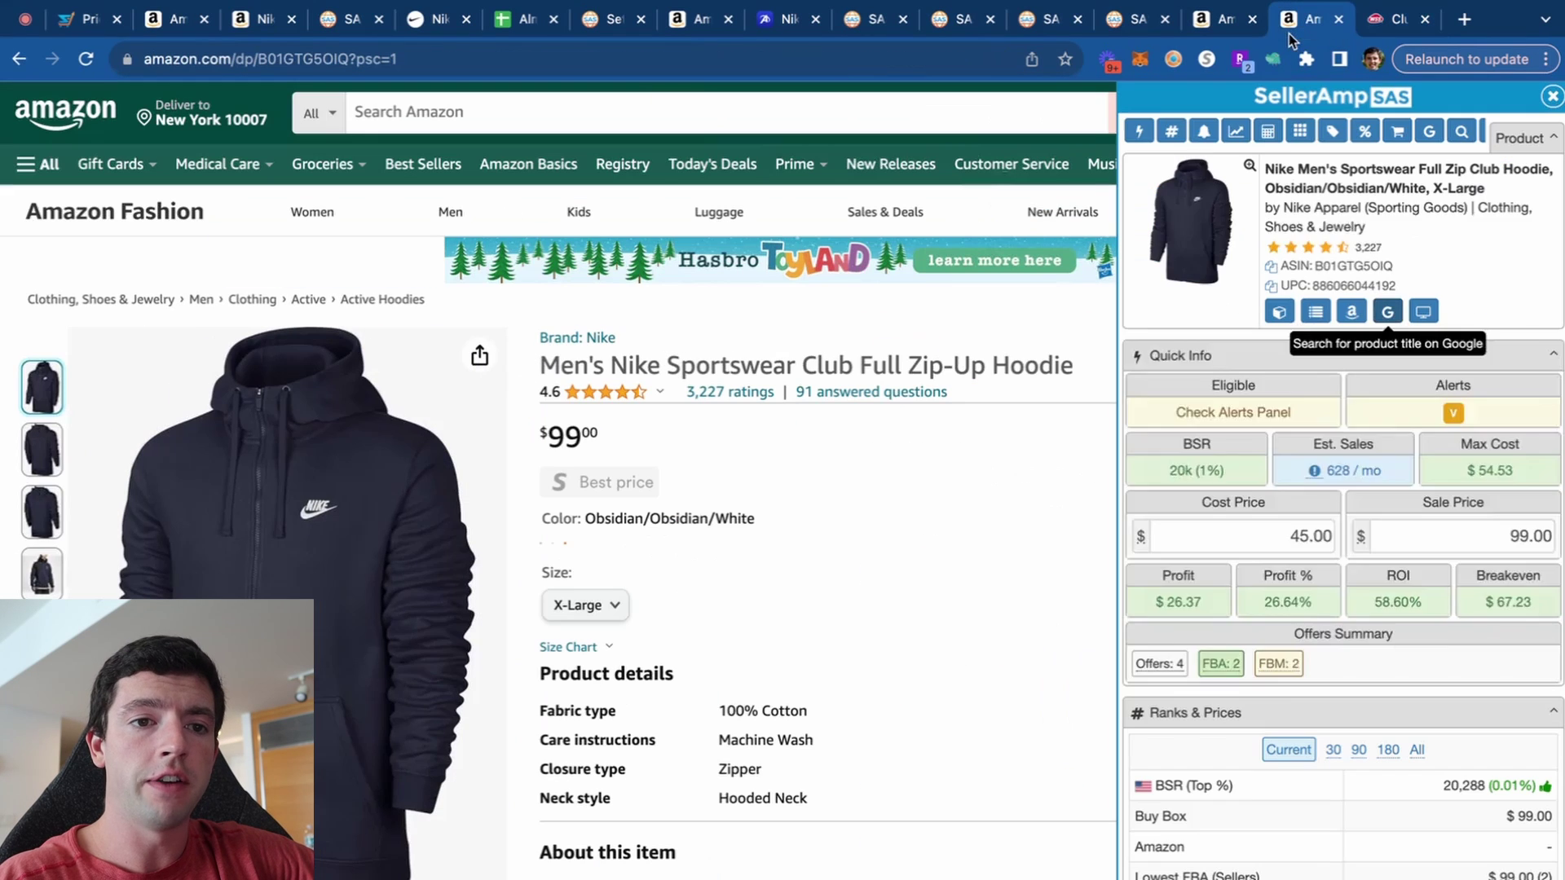
{"action": "double_click", "coordinate": [1274, 535]}
{"action": "type", "text": "55"}
{"action": "key", "text": "Return"}
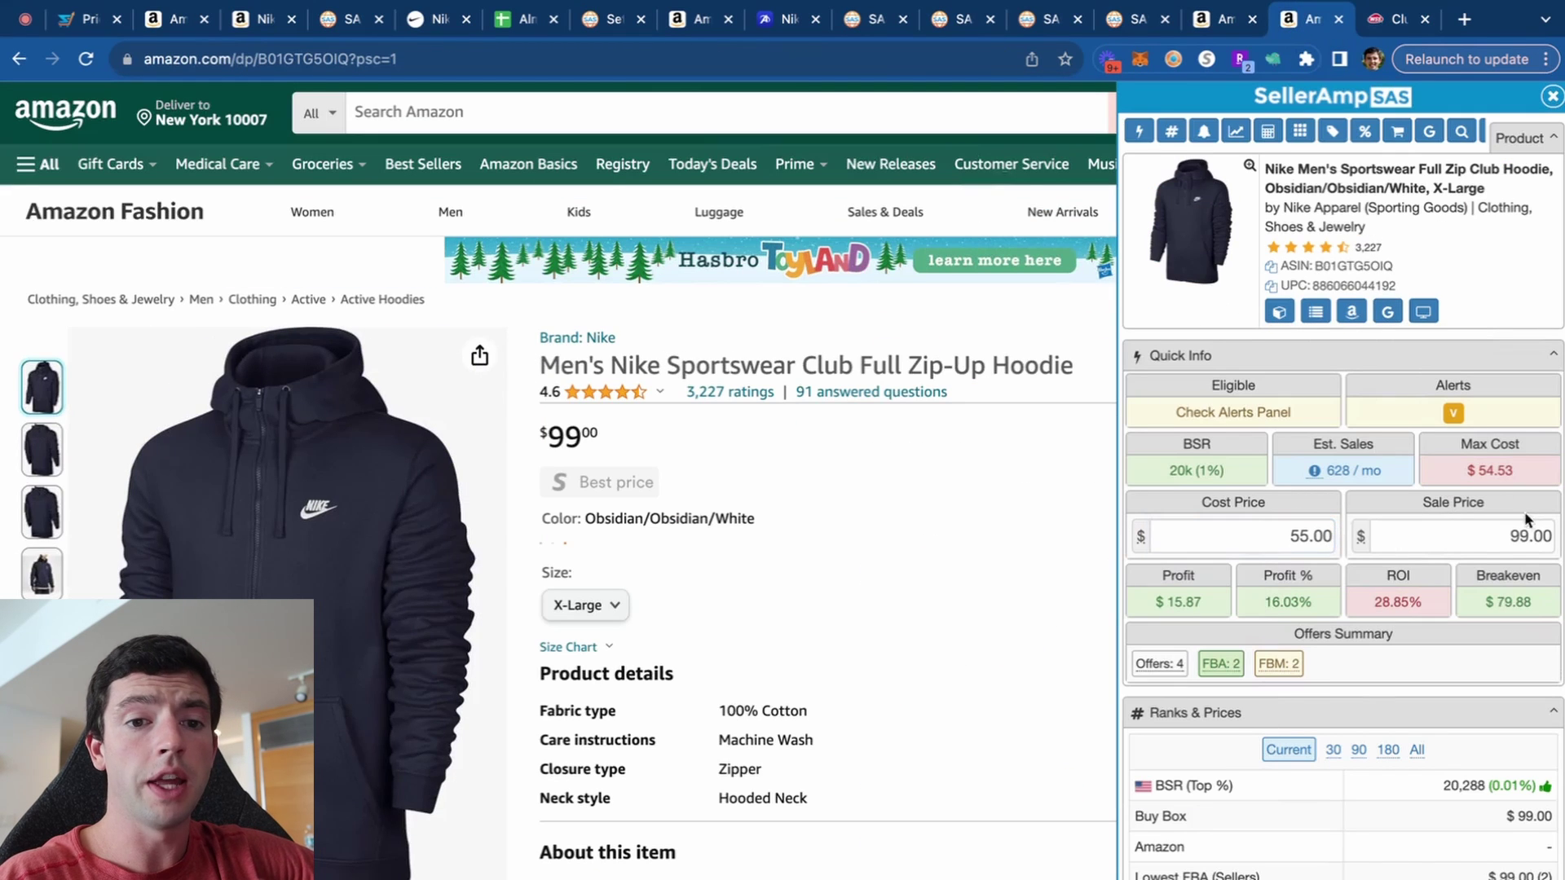
Apply a 10% discount to the hoodie's cost price by calculating 55.00*.90, and check the resulting profit and ROI.
{"action": "double_click", "coordinate": [1320, 537]}
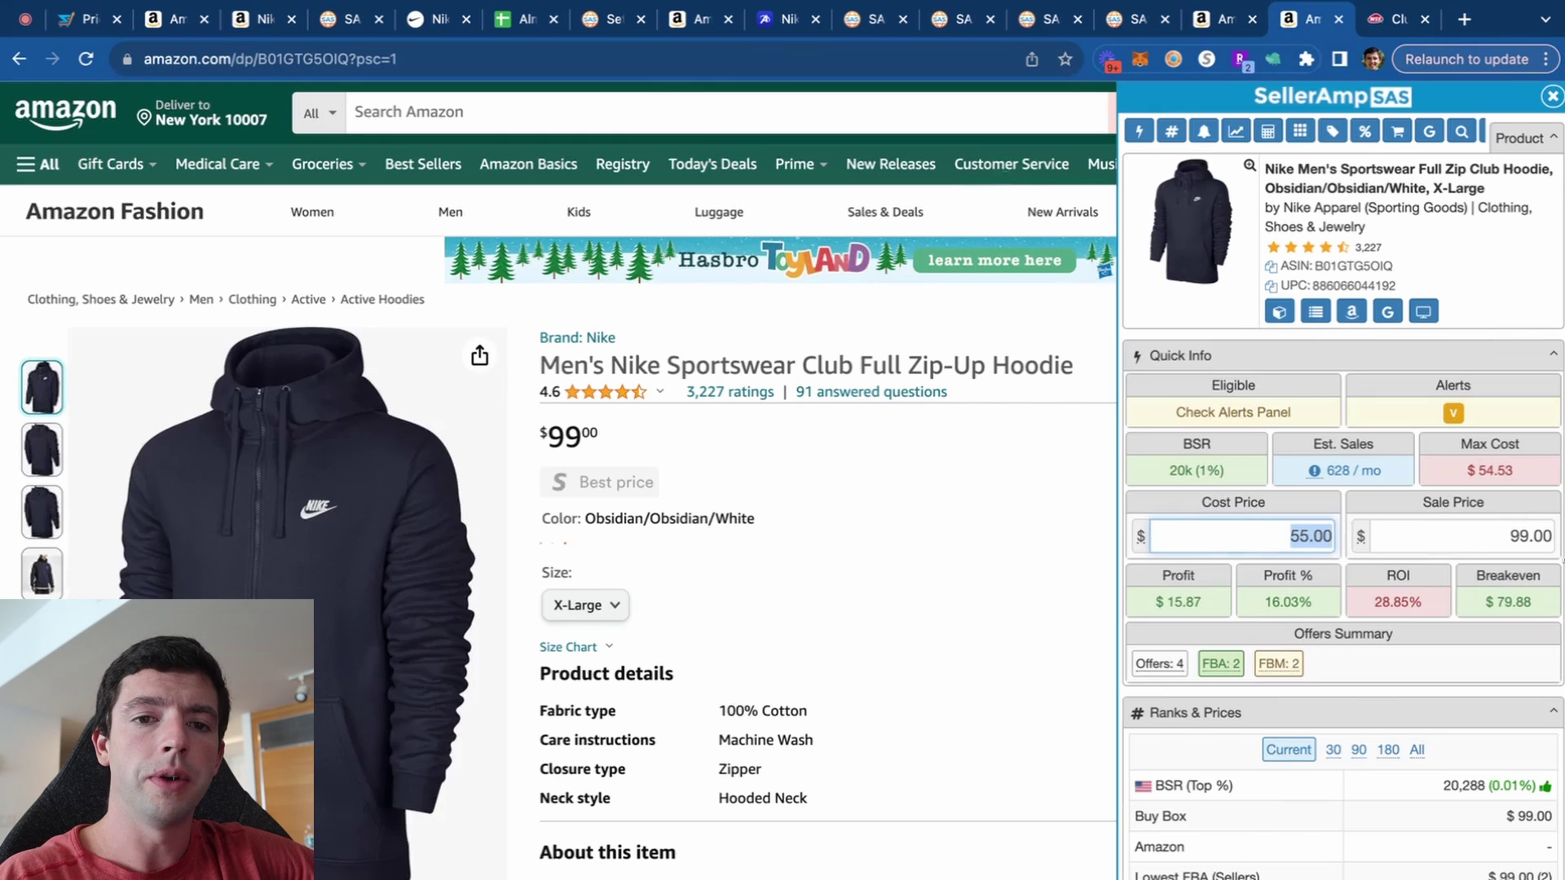
{"action": "scroll", "coordinate": [1553, 515], "scroll_direction": "up", "scroll_amount": 5}
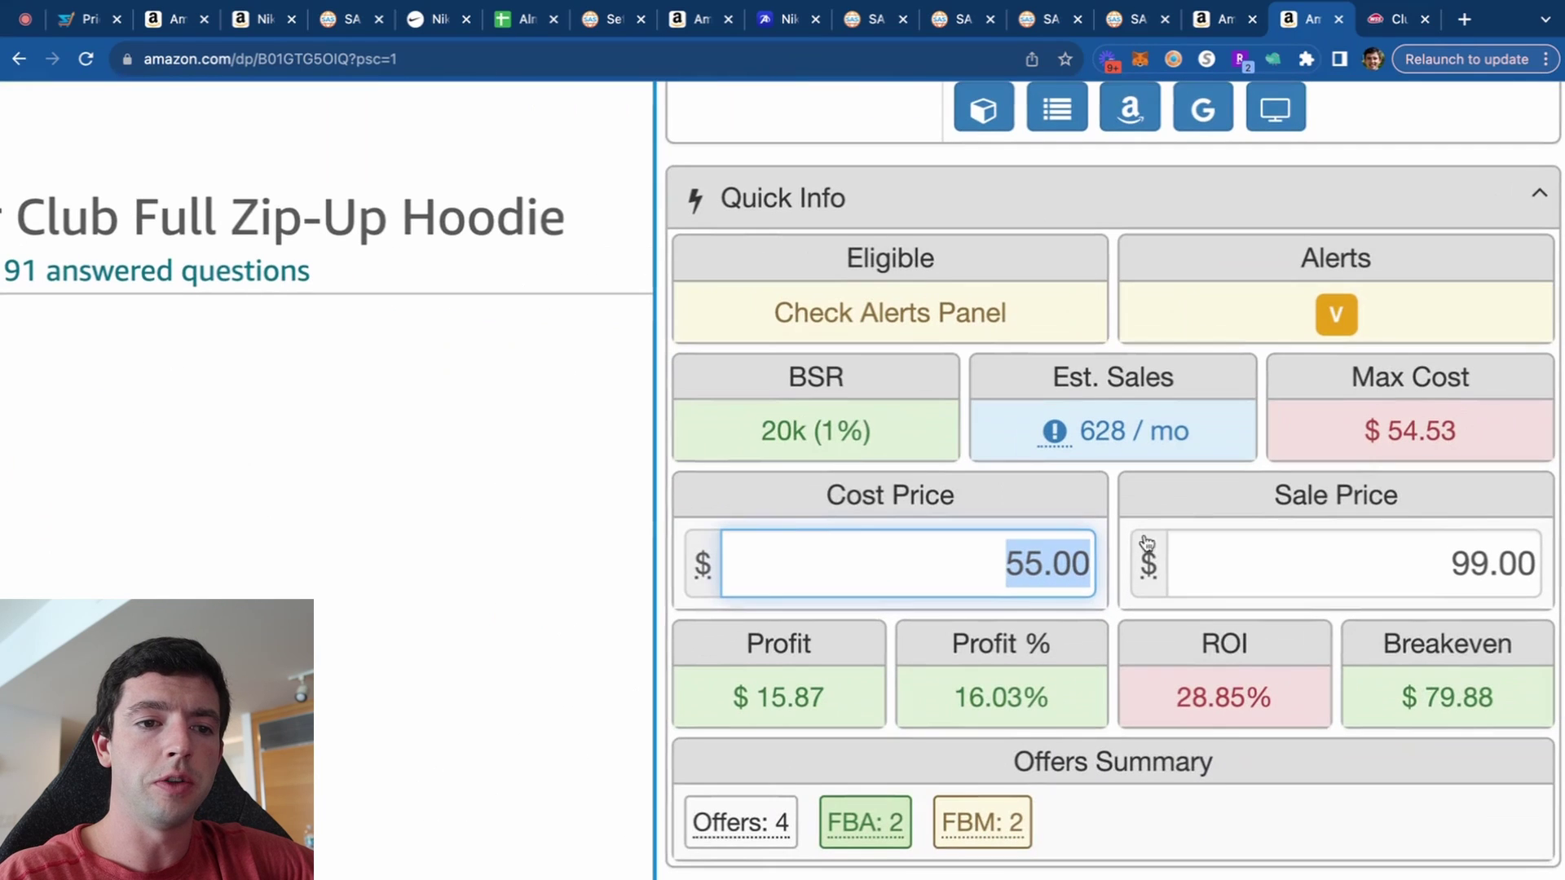
{"action": "left_click", "coordinate": [1090, 561]}
{"action": "type", "text": "*.90"}
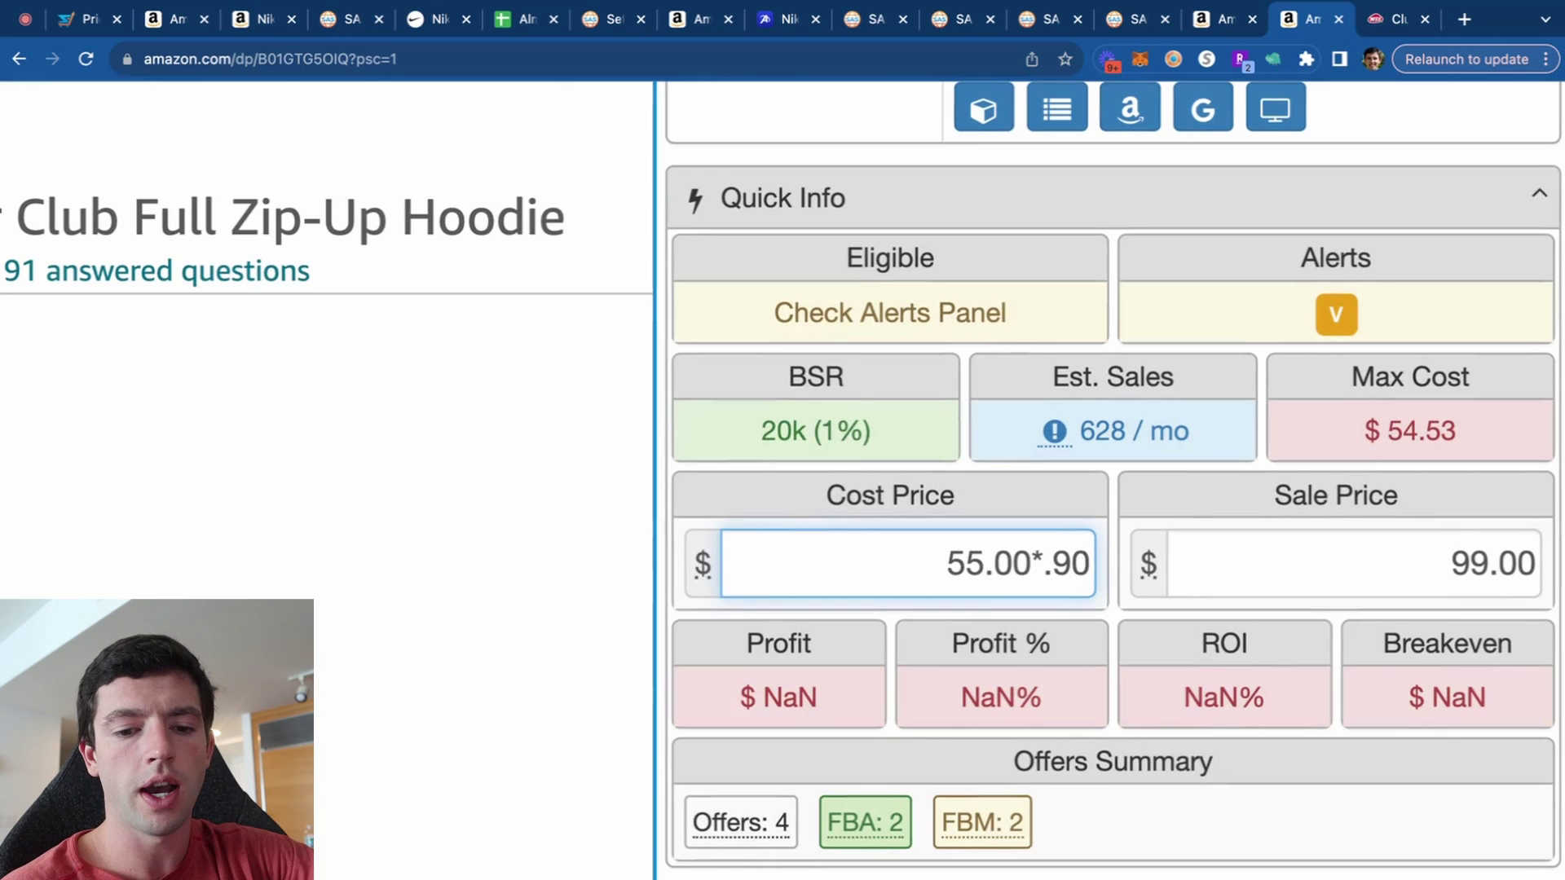
{"action": "key", "text": "Return"}
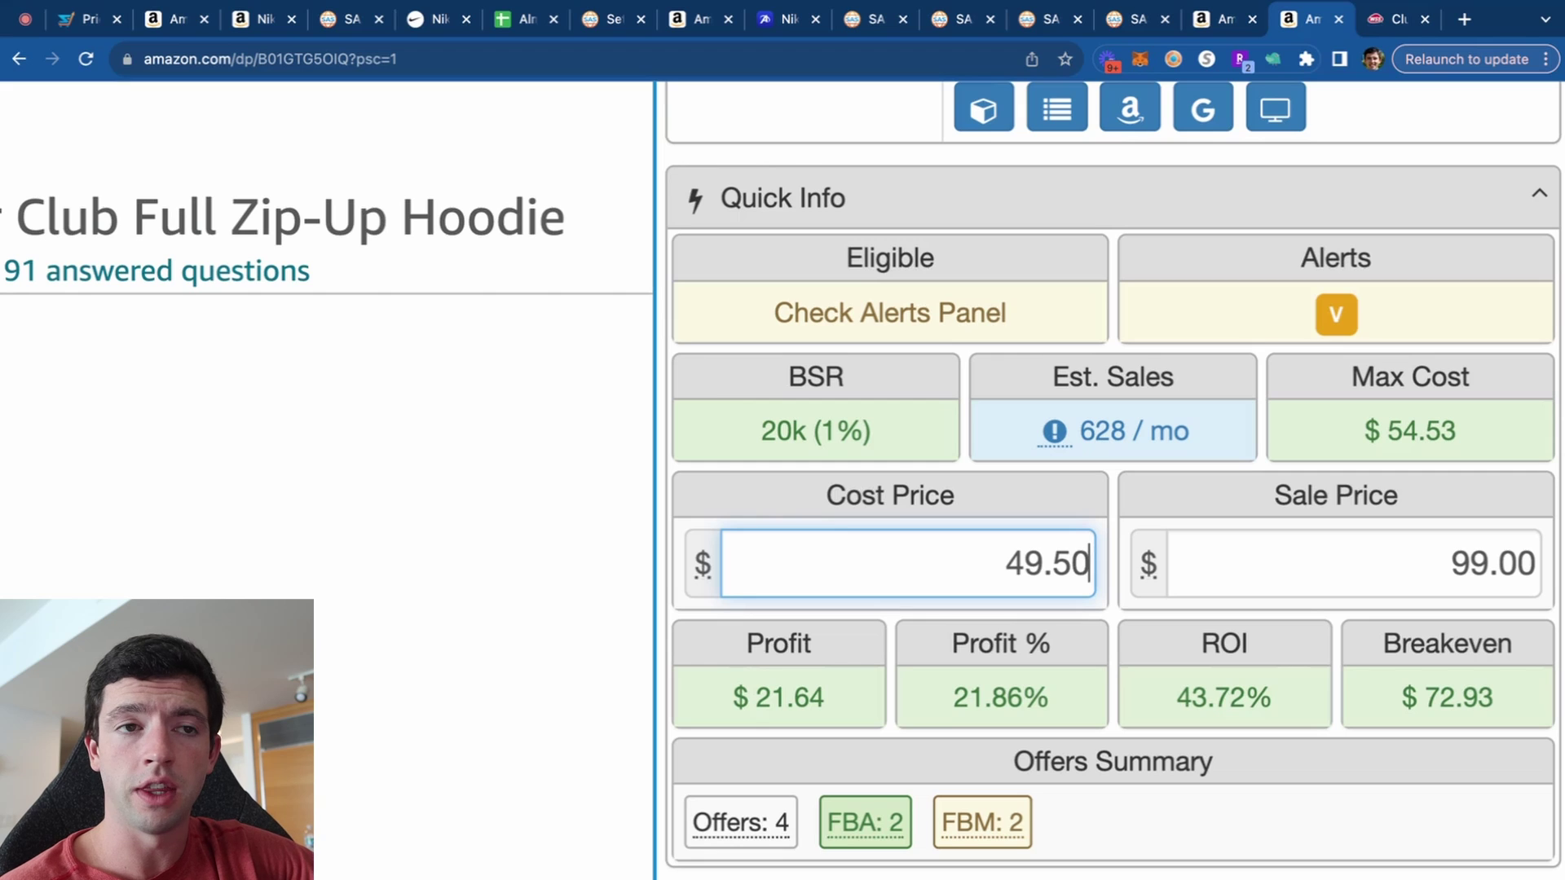
{"action": "scroll", "coordinate": [1112, 511], "scroll_direction": "down", "scroll_amount": 5}
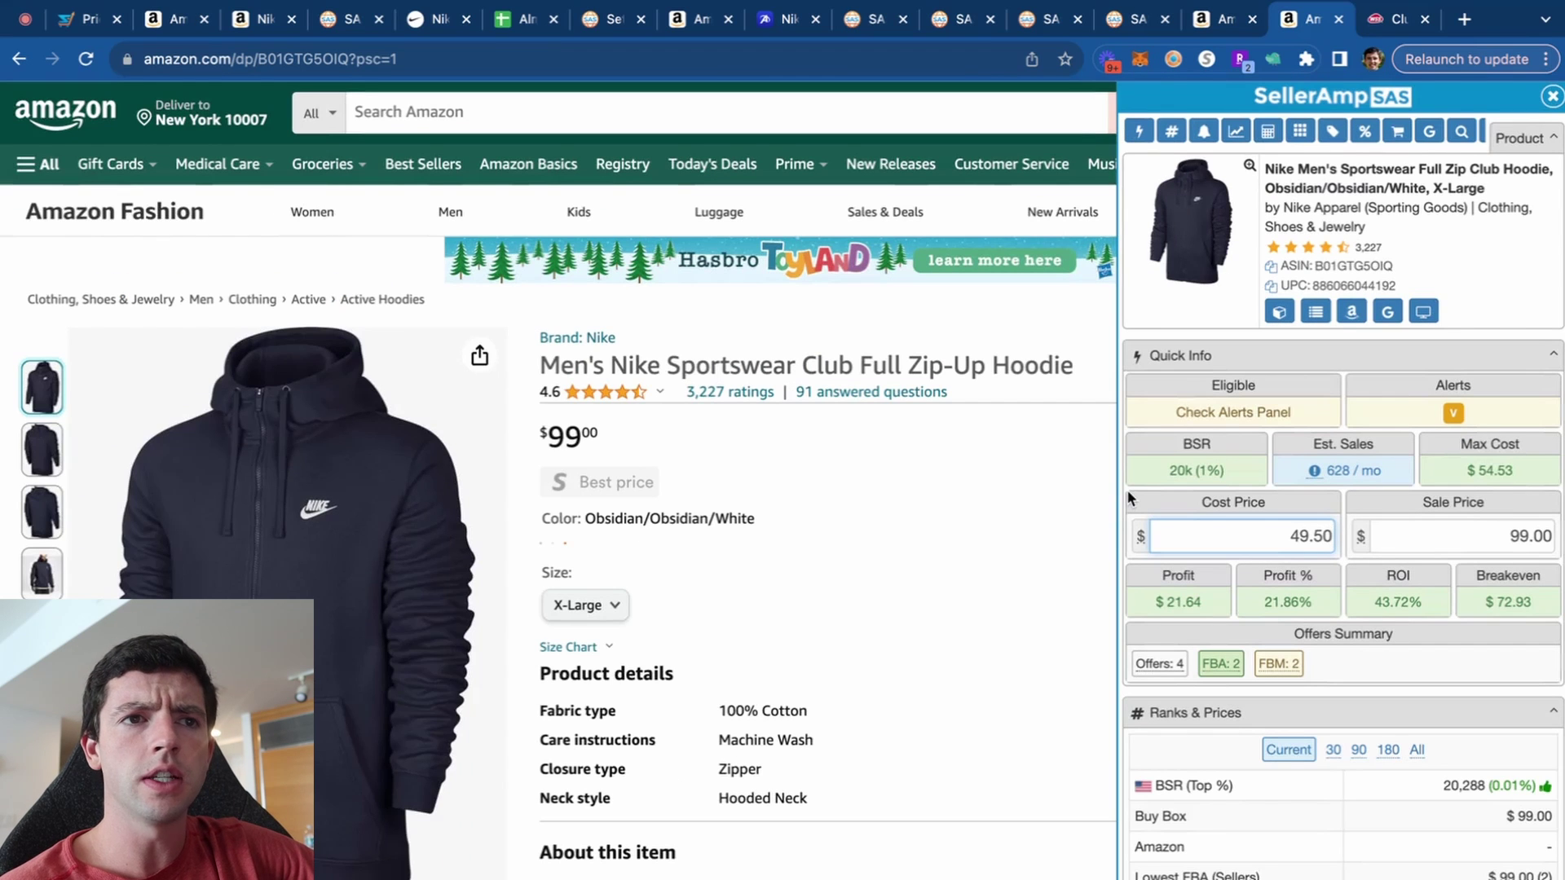
Look through the SellerAmp storefront results for the seller Amazin dealz, including the listed video games.
{"action": "left_click", "coordinate": [958, 21]}
{"action": "left_click", "coordinate": [850, 24]}
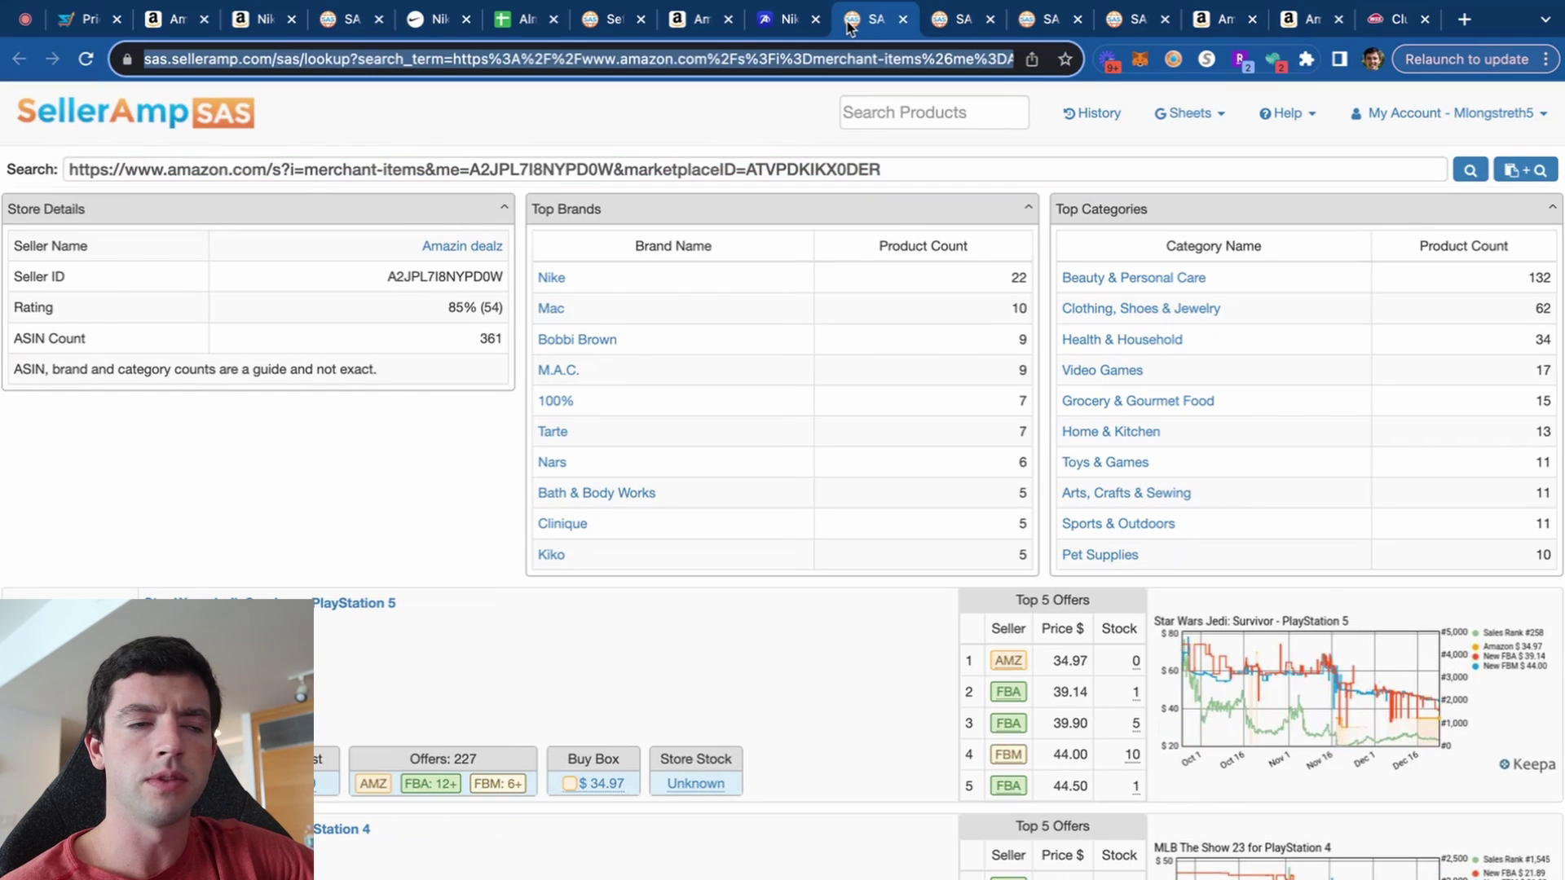
{"action": "scroll", "coordinate": [732, 382], "scroll_direction": "down", "scroll_amount": 5}
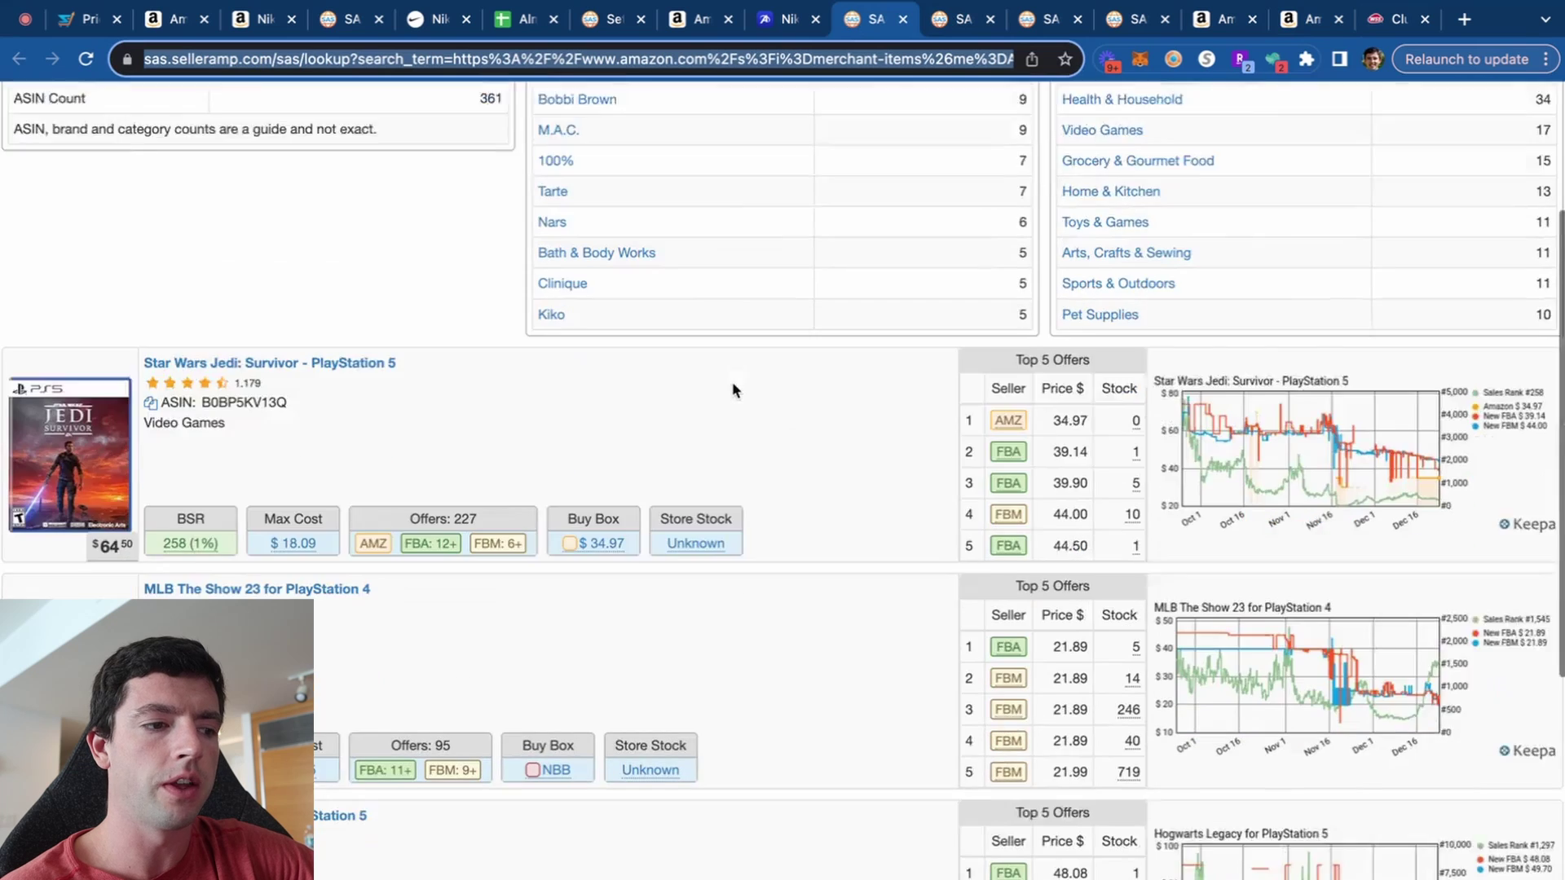
Browse the Joyful_Gestures storefront leads, search the Hogwarts Legacy Xbox One title on Google, and return to the storefront results.
{"action": "left_click", "coordinate": [958, 20]}
{"action": "scroll", "coordinate": [646, 436], "scroll_direction": "down", "scroll_amount": 5}
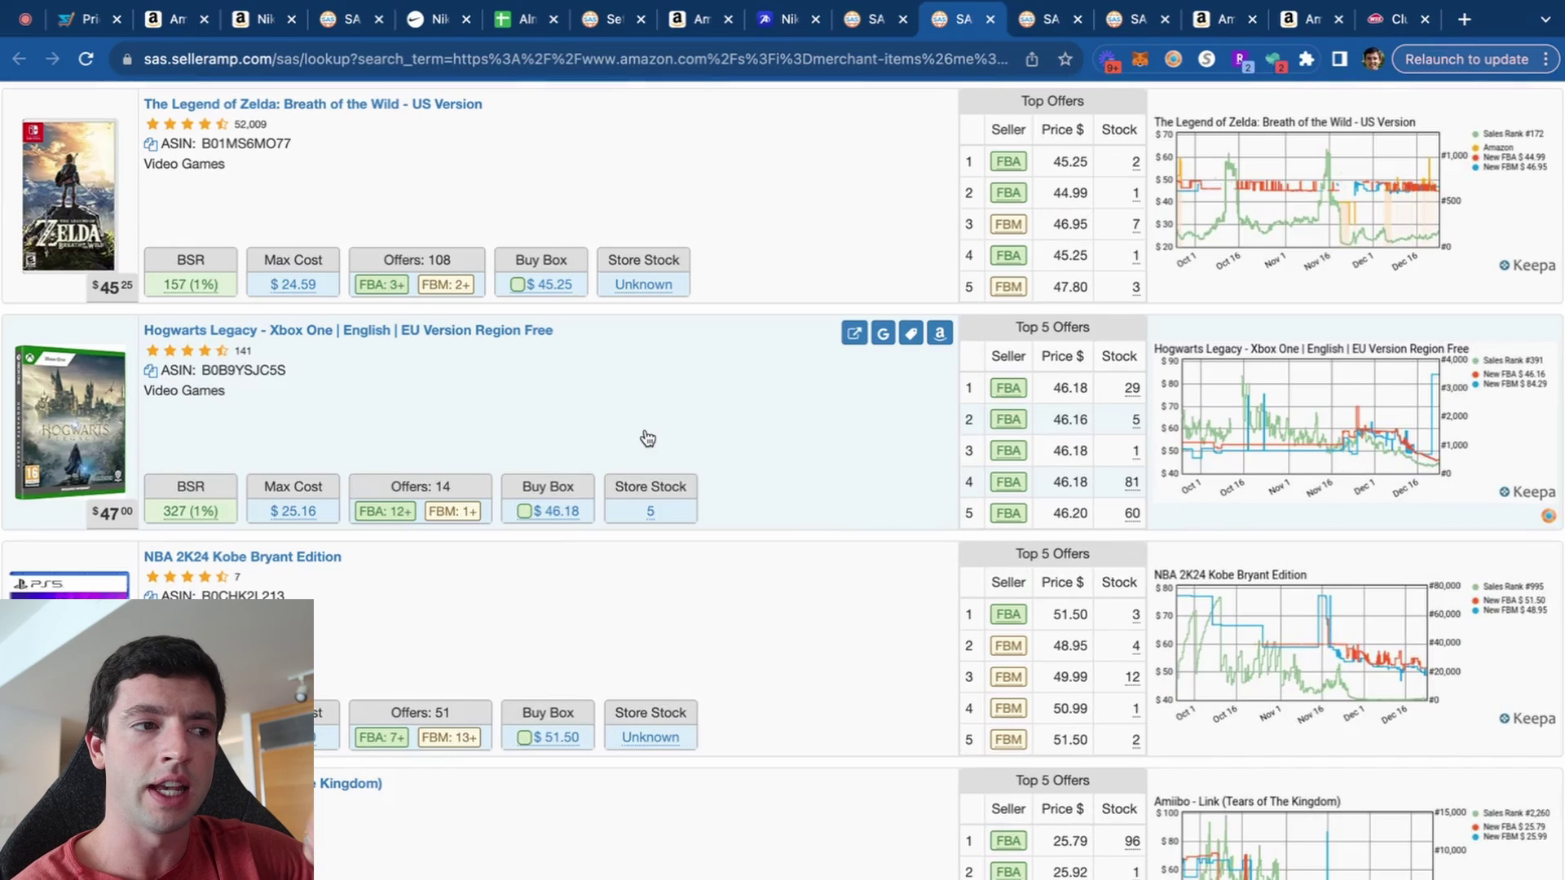
{"action": "left_click", "coordinate": [884, 334]}
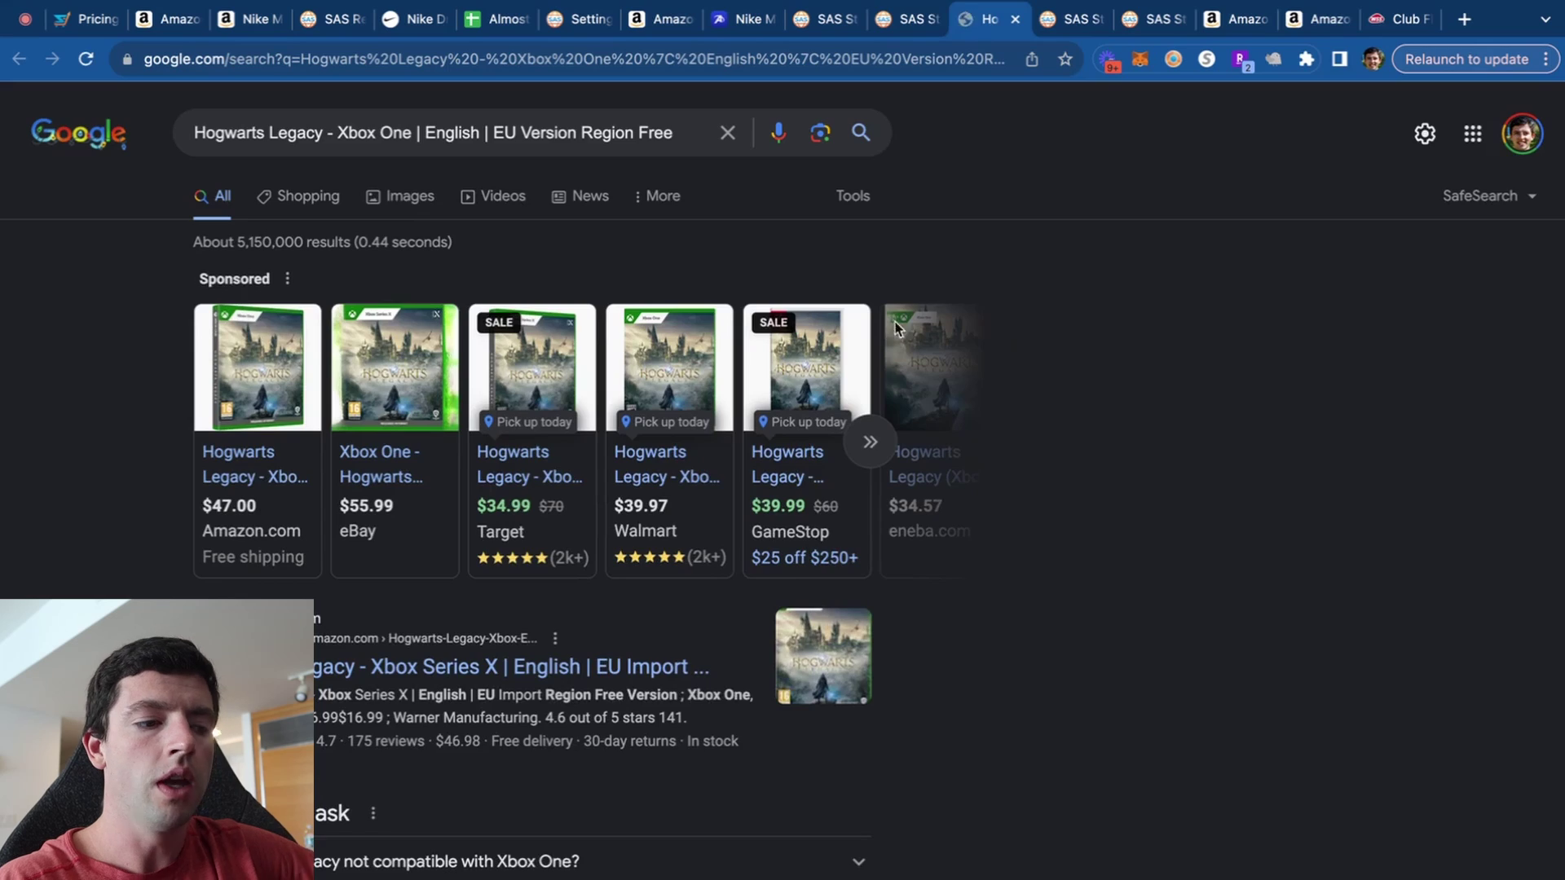
{"action": "key", "text": "ctrl+shift+Tab"}
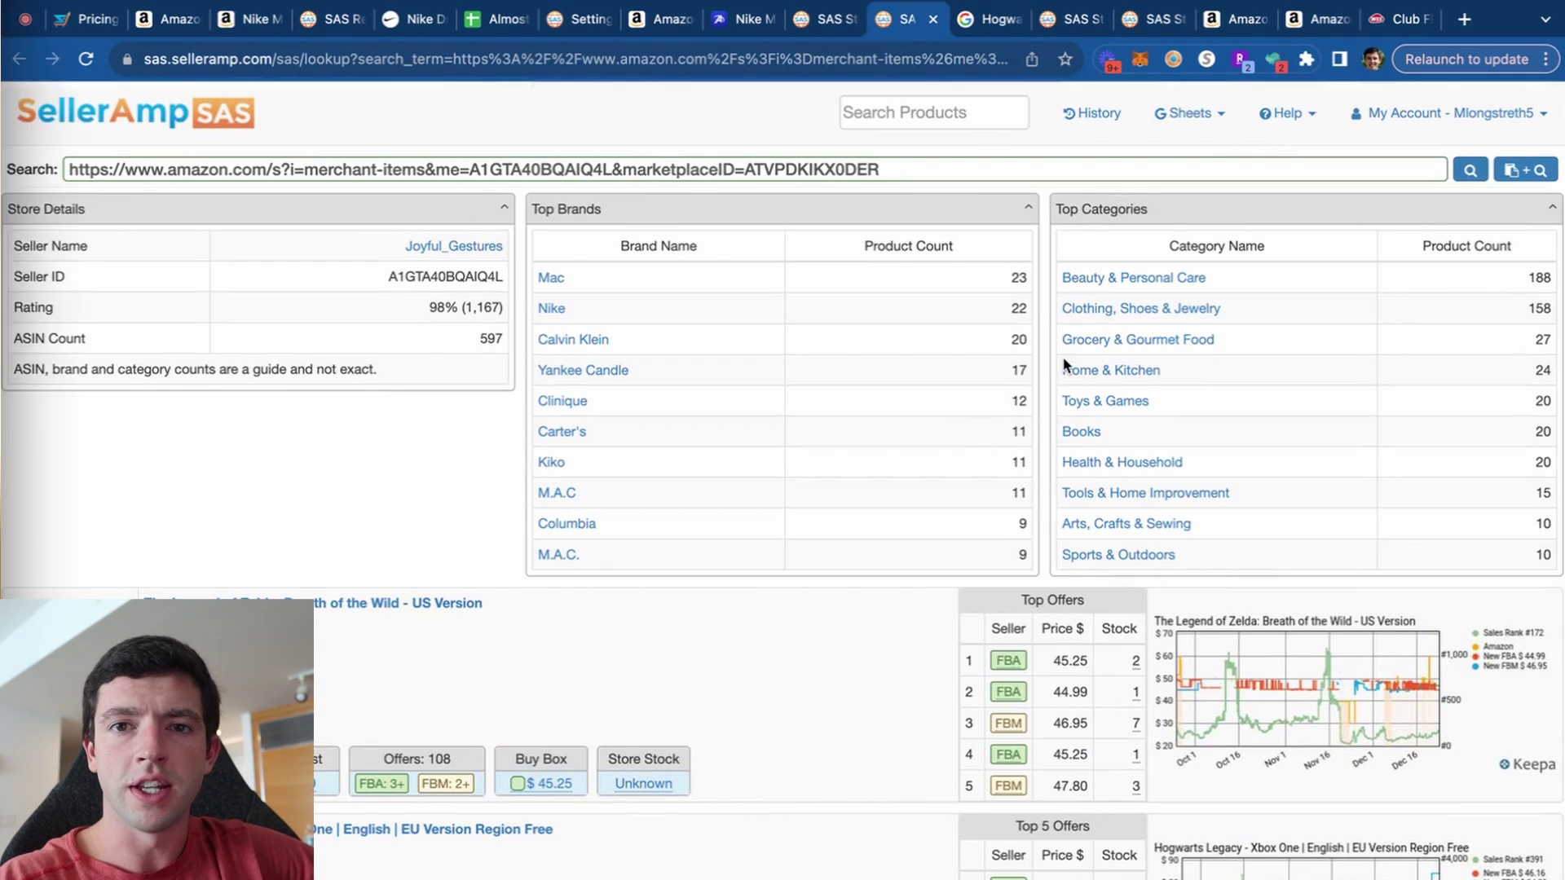